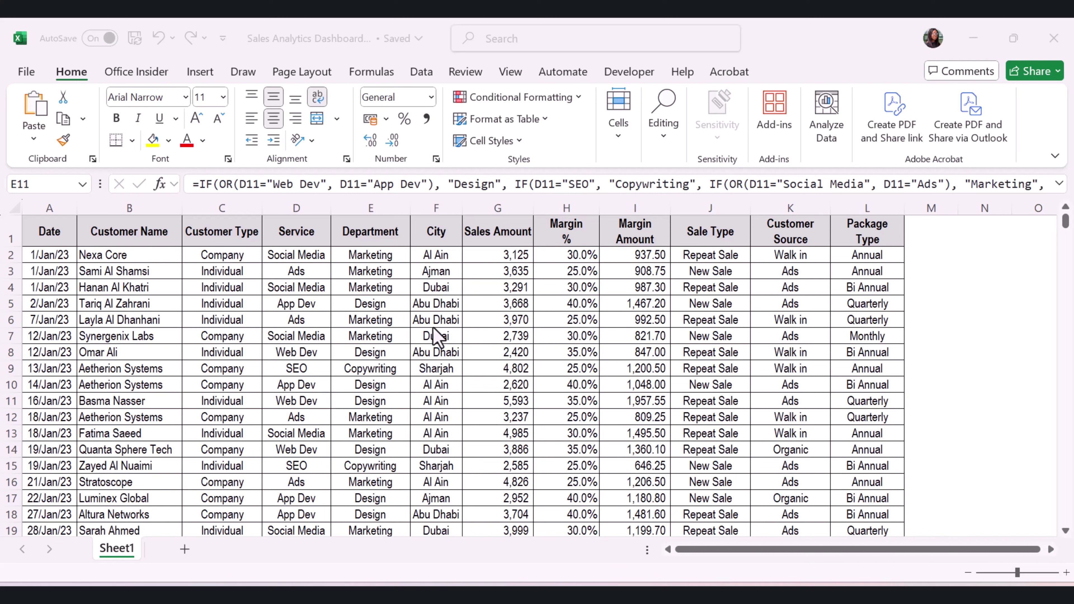
Copy the header row and first sales records, columns A to L, from Sheet1 and paste them into the ChatGPT message.
drag(46, 238, 851, 371)
key(ctrl+c)
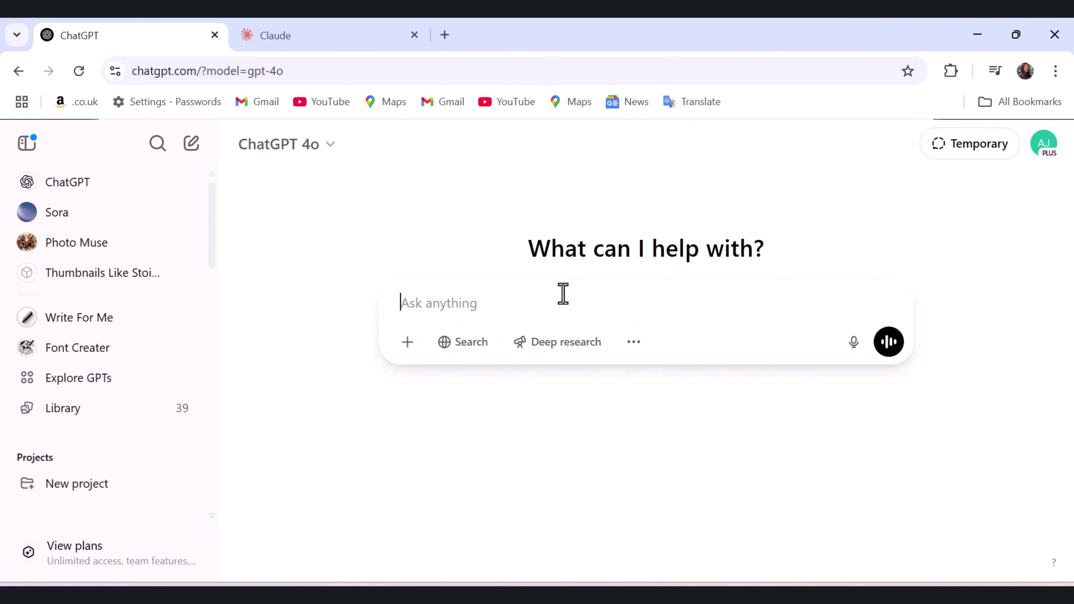
key(ctrl+v)
Copy the prompt text under "Analyse Data" from Prompts.docx in Word and return to ChatGPT.
mouse_move(624, 580)
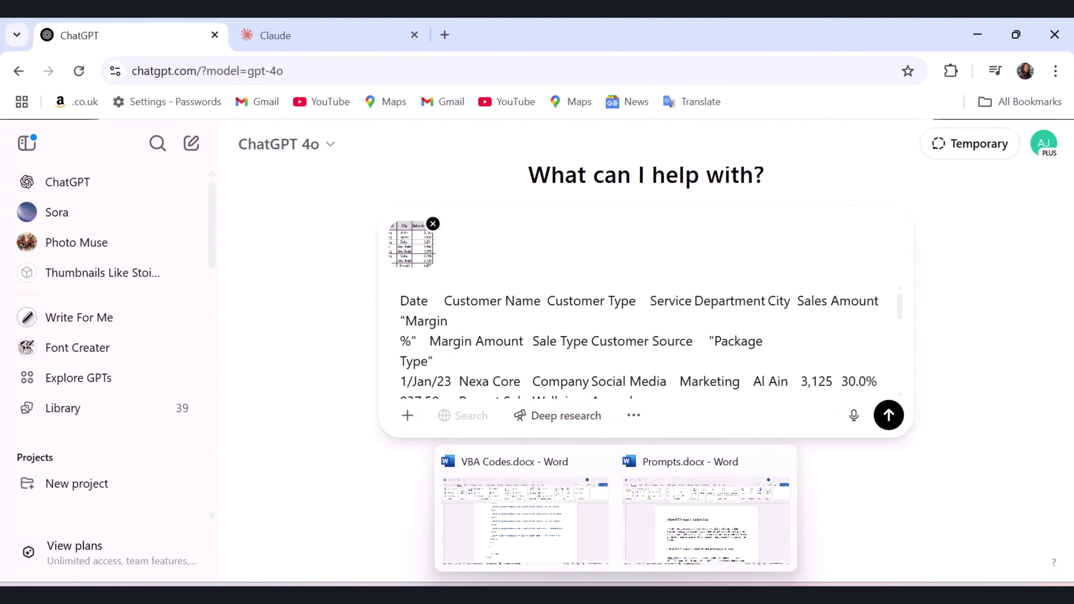
click(669, 551)
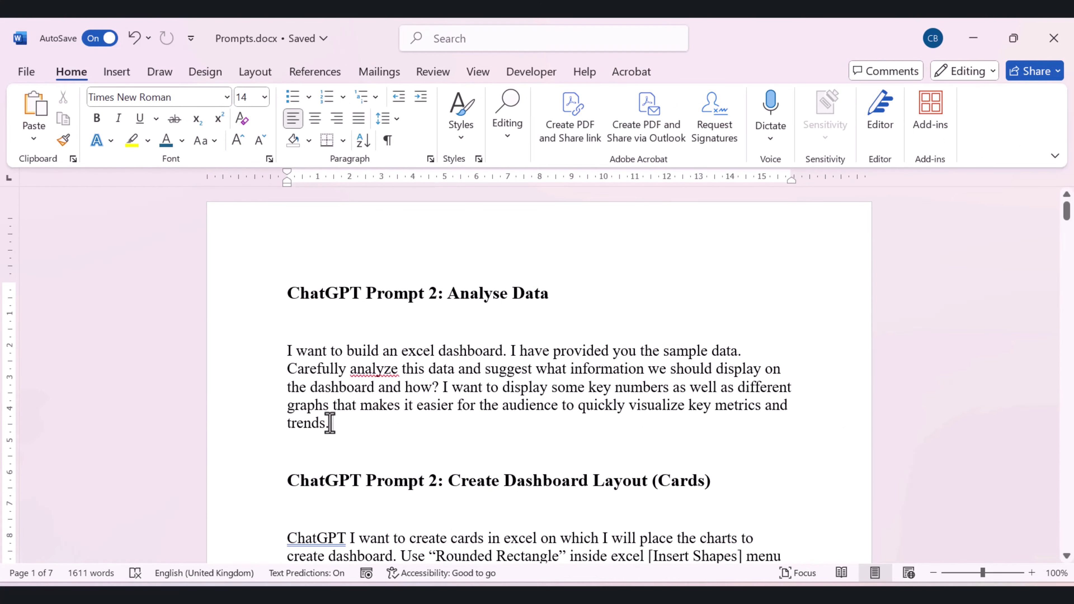
drag(334, 424, 265, 349)
key(ctrl+c)
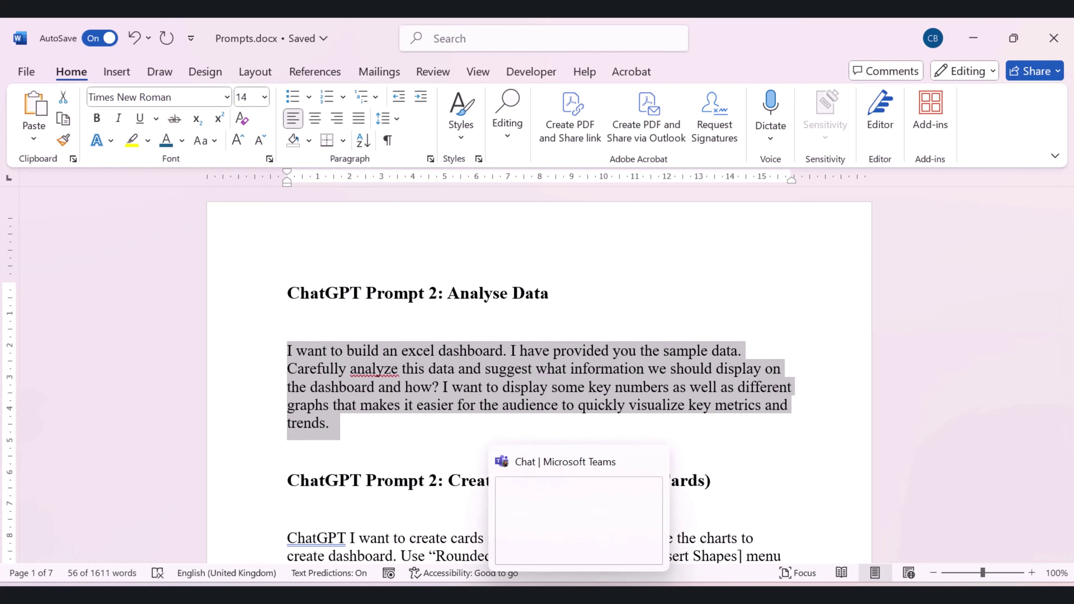
mouse_move(505, 596)
click(587, 547)
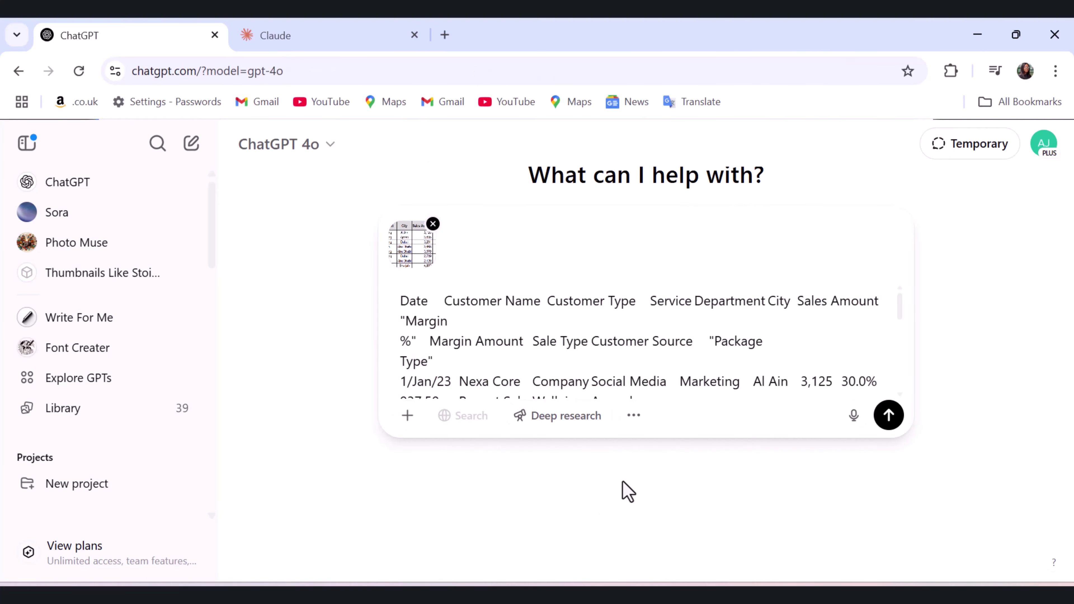
Add the copied request for dashboard metrics and graph suggestions to the sample data message and send it.
scroll(677, 377, down, 10)
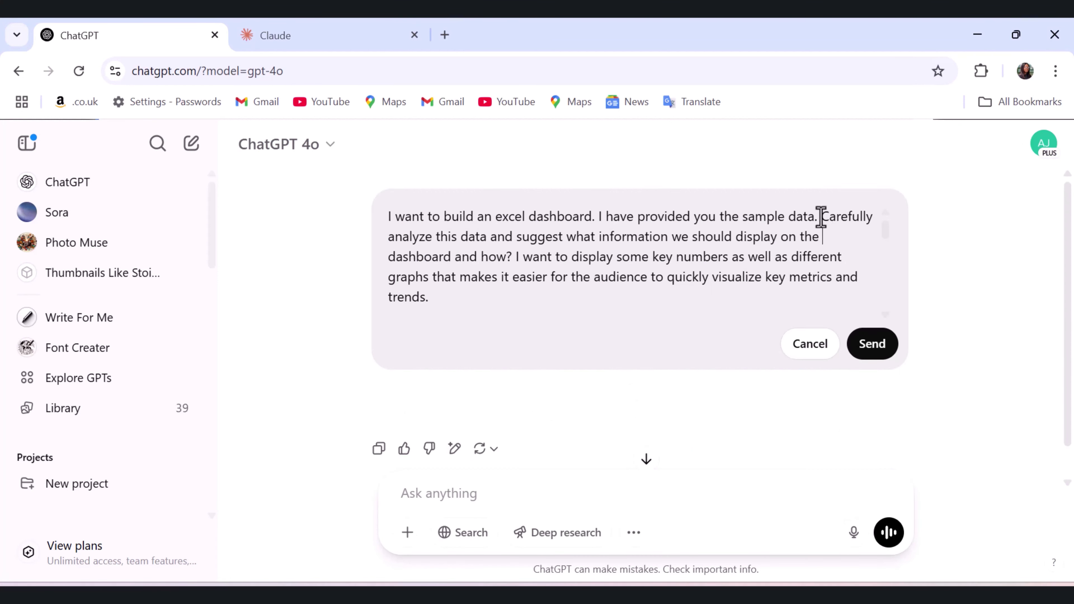
drag(821, 218, 830, 240)
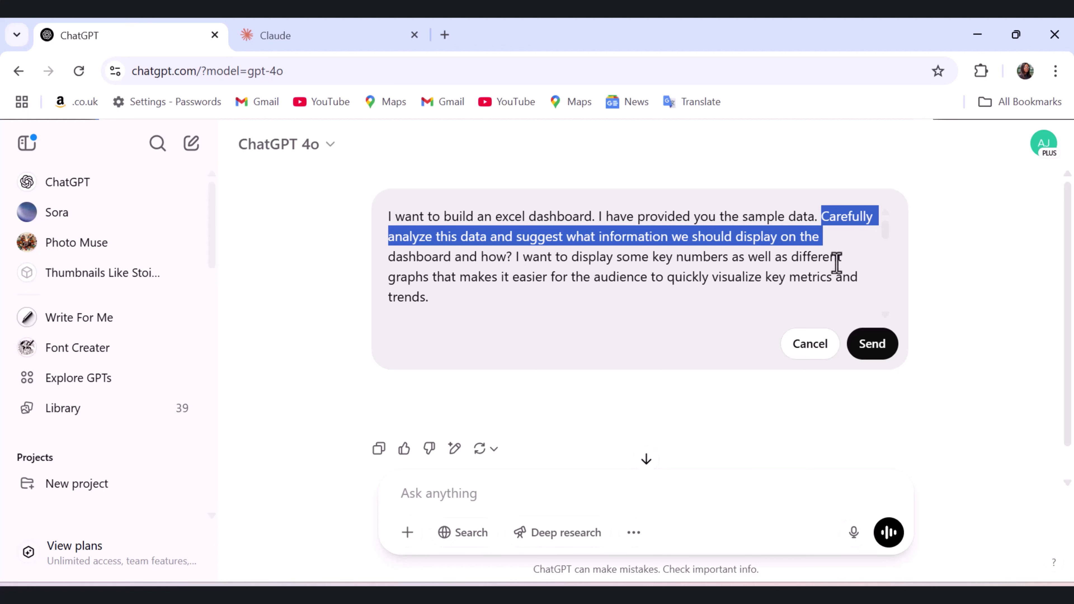
click(875, 345)
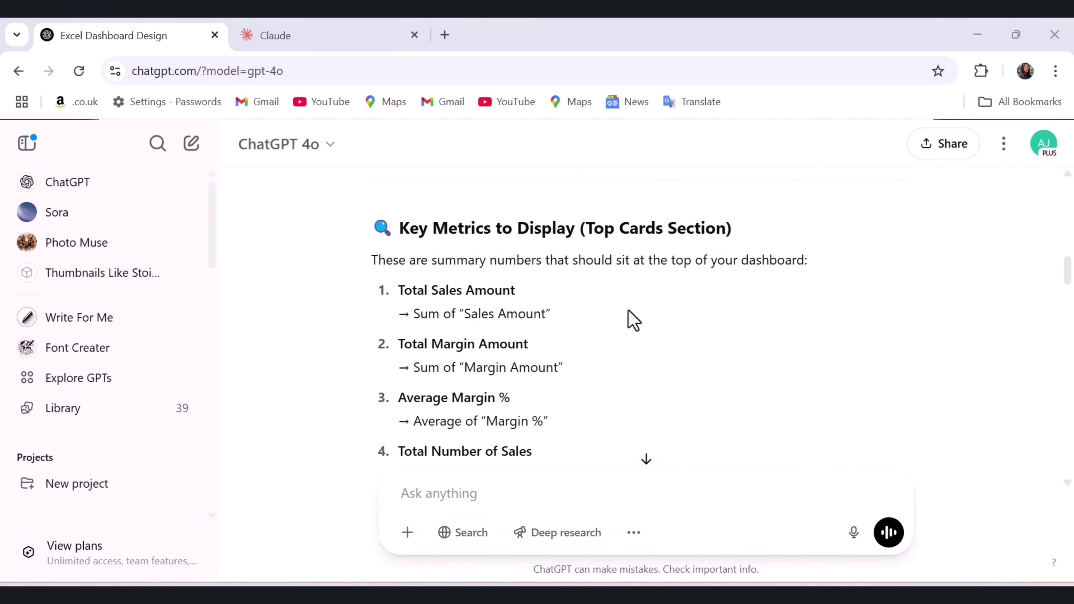
Review the key metrics and chart types ChatGPT suggests for the sales dashboard.
scroll(634, 321, down, 3)
scroll(631, 324, up, 1)
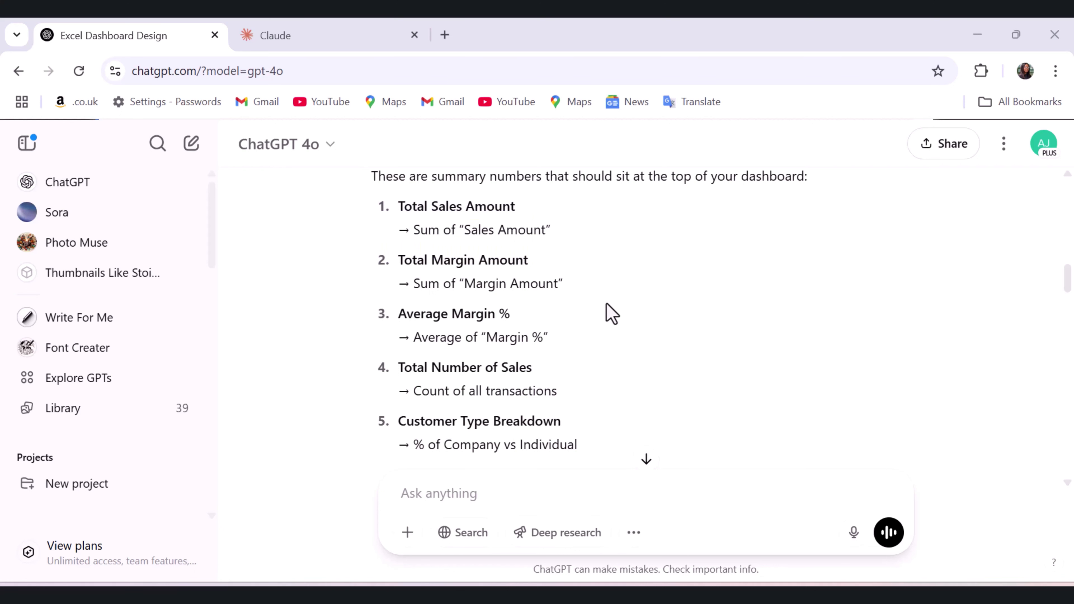
scroll(640, 319, down, 10)
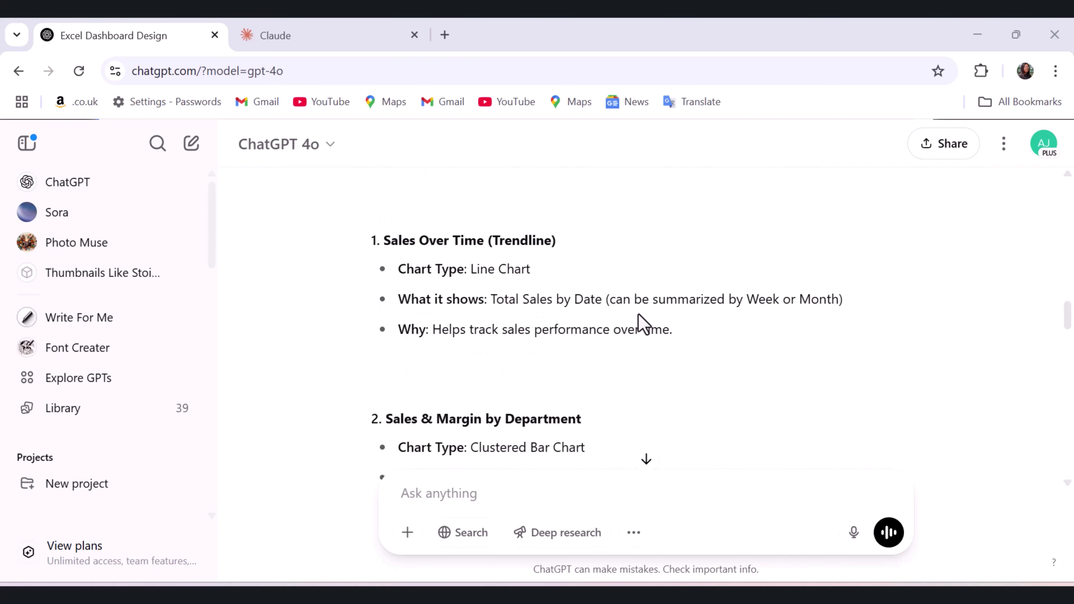
scroll(643, 324, up, 4)
scroll(640, 318, down, 4)
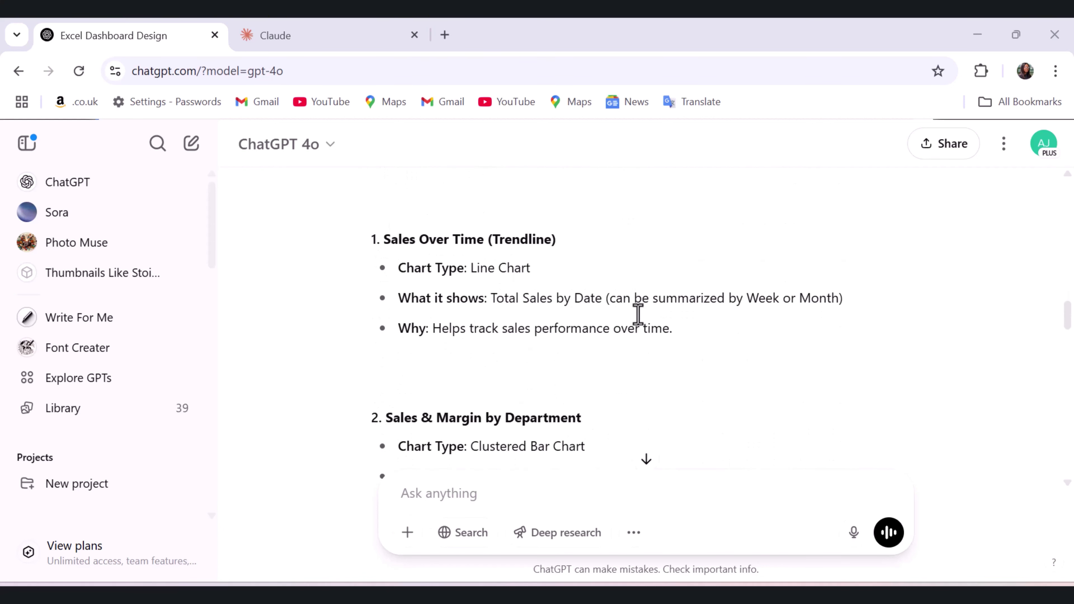
scroll(638, 315, down, 4)
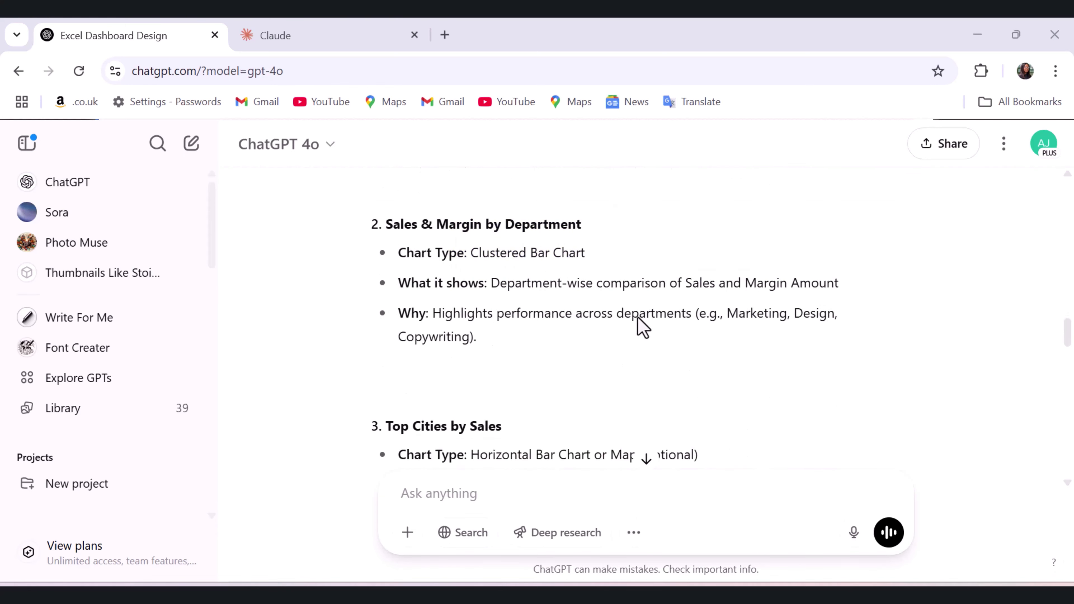
scroll(638, 319, down, 3)
scroll(639, 317, down, 8)
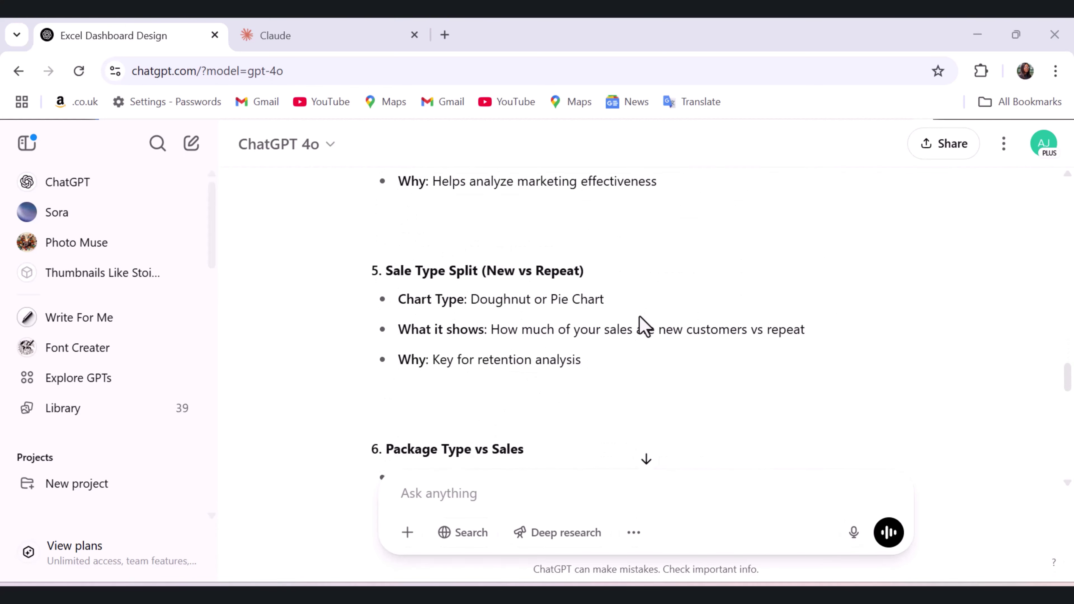
scroll(643, 324, up, 4)
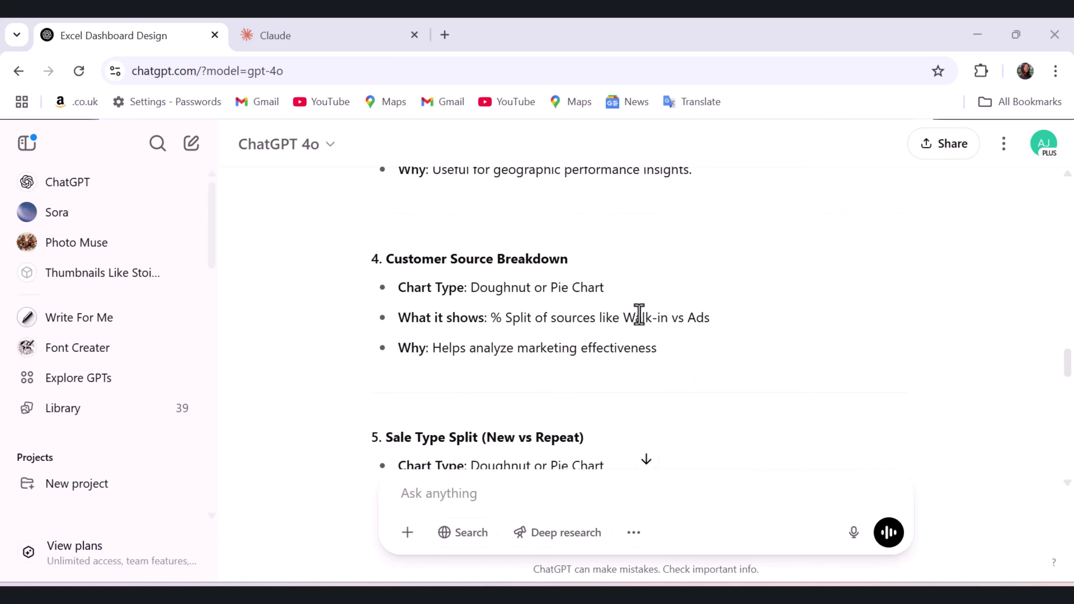
scroll(641, 317, down, 6)
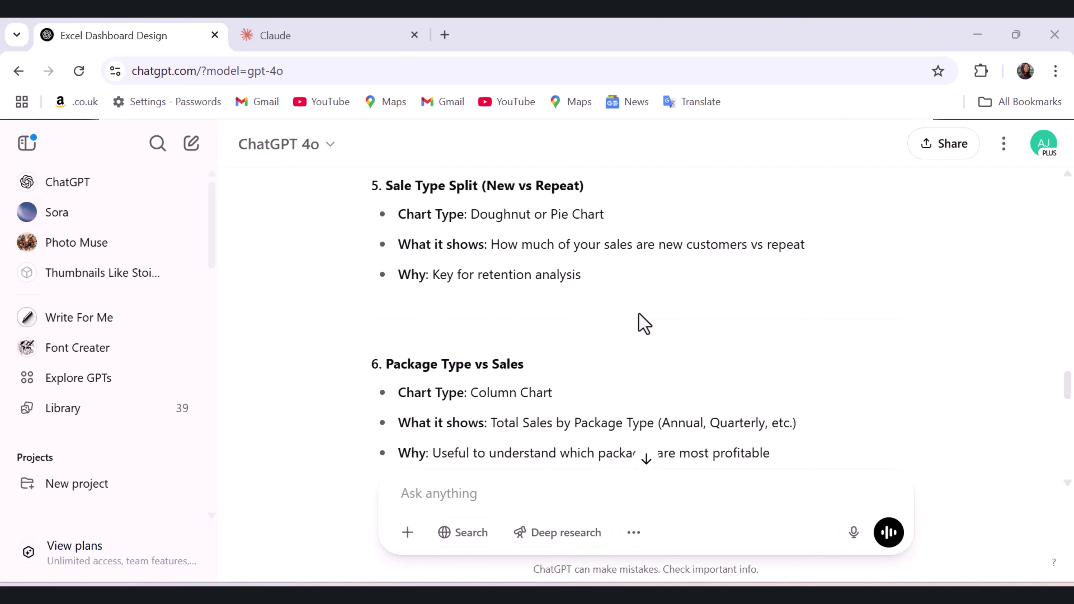
click(618, 344)
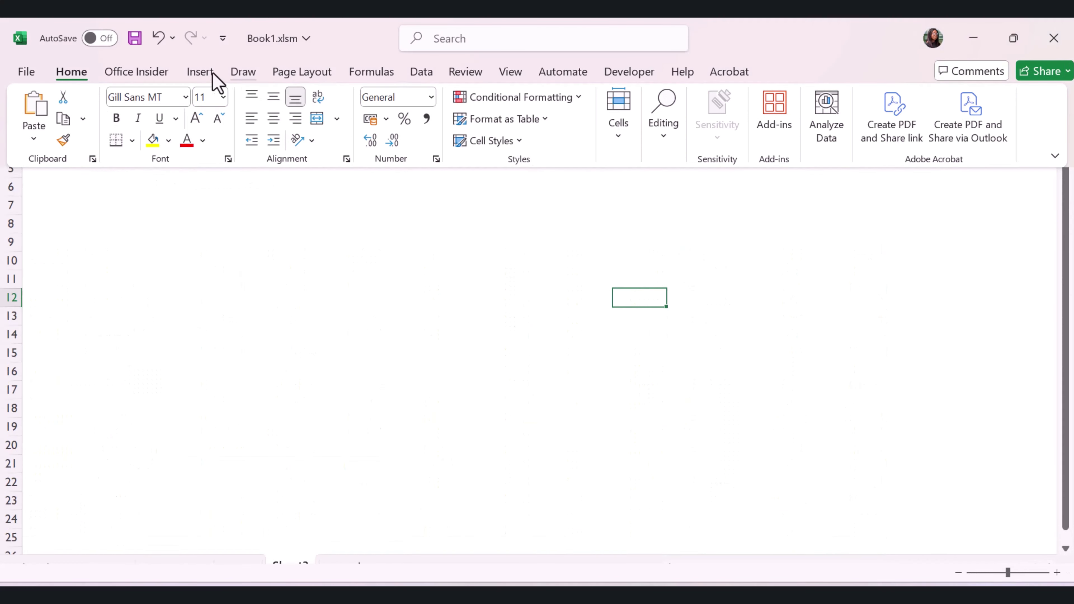
On Sheet3 of Book1.xlsm, draw four small rounded-rectangle cards across rows 2 to 4 and a tall card over columns P to S.
click(210, 75)
click(218, 127)
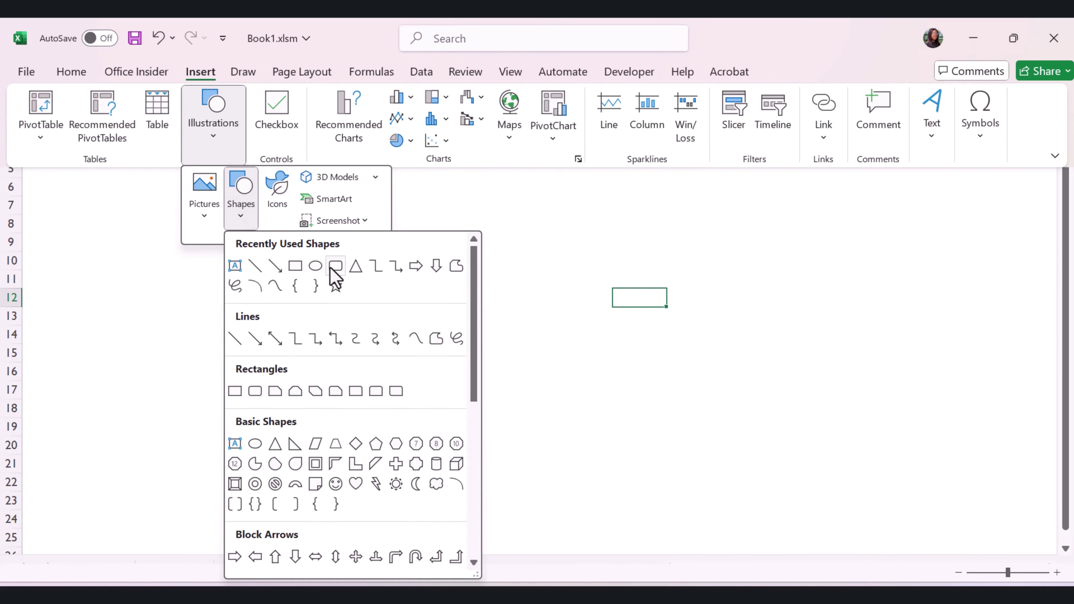
click(331, 271)
drag(120, 104, 237, 148)
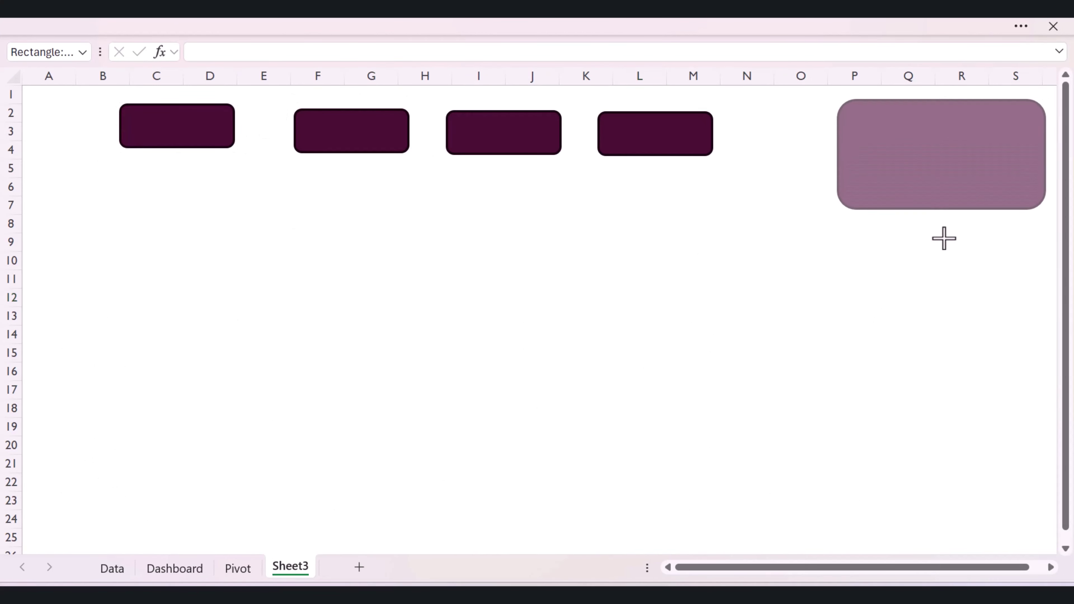
drag(944, 237, 952, 476)
Place a rounded-rectangle card below the top row, enlarge it to span about B6 to H12, and paste a copy beside it.
drag(884, 110, 138, 192)
drag(206, 205, 422, 206)
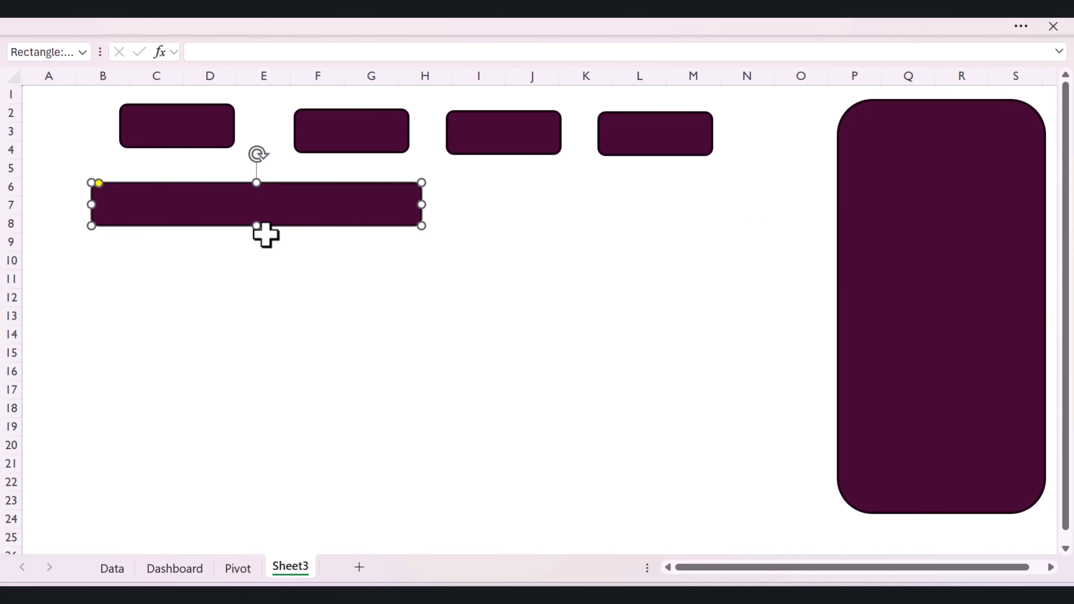
drag(256, 226, 253, 312)
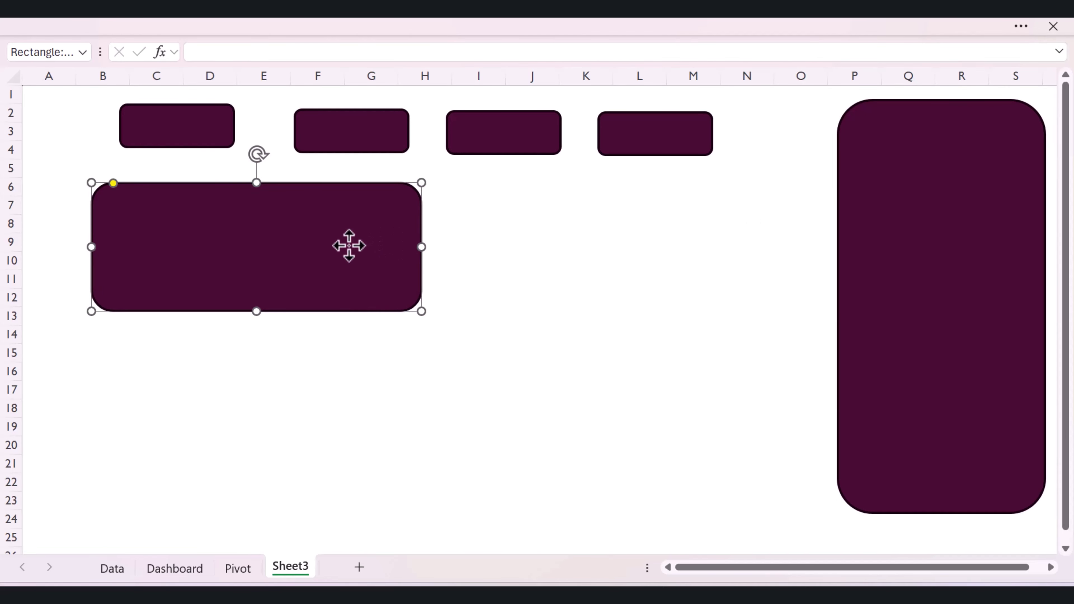
key(ctrl+v)
drag(211, 185, 568, 211)
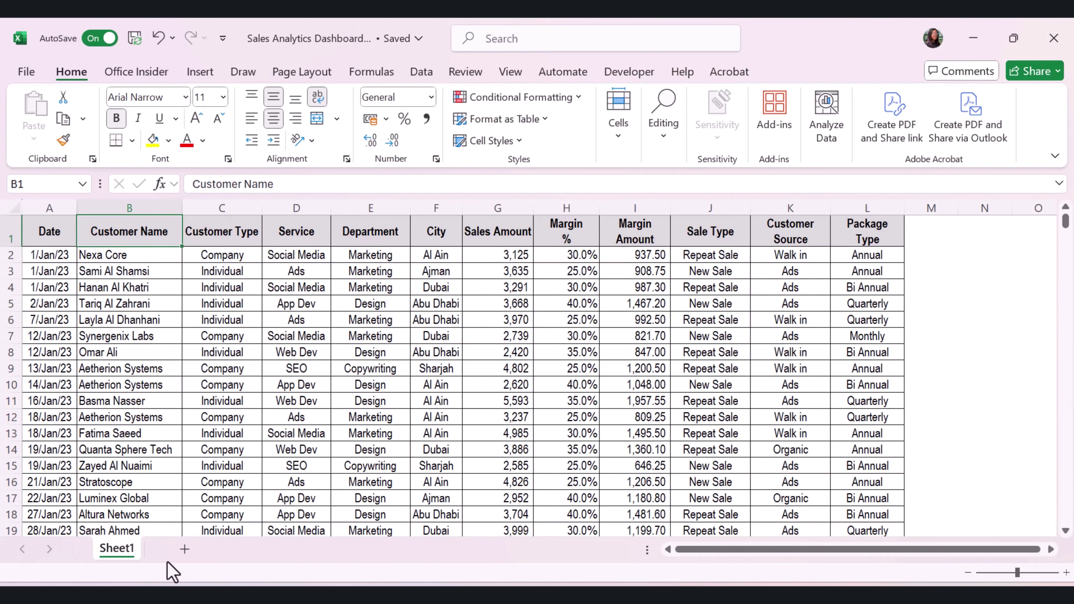
Add a new worksheet to the Sales Analytics Dashboard workbook and name it Dashboard.
click(185, 549)
double_click(182, 549)
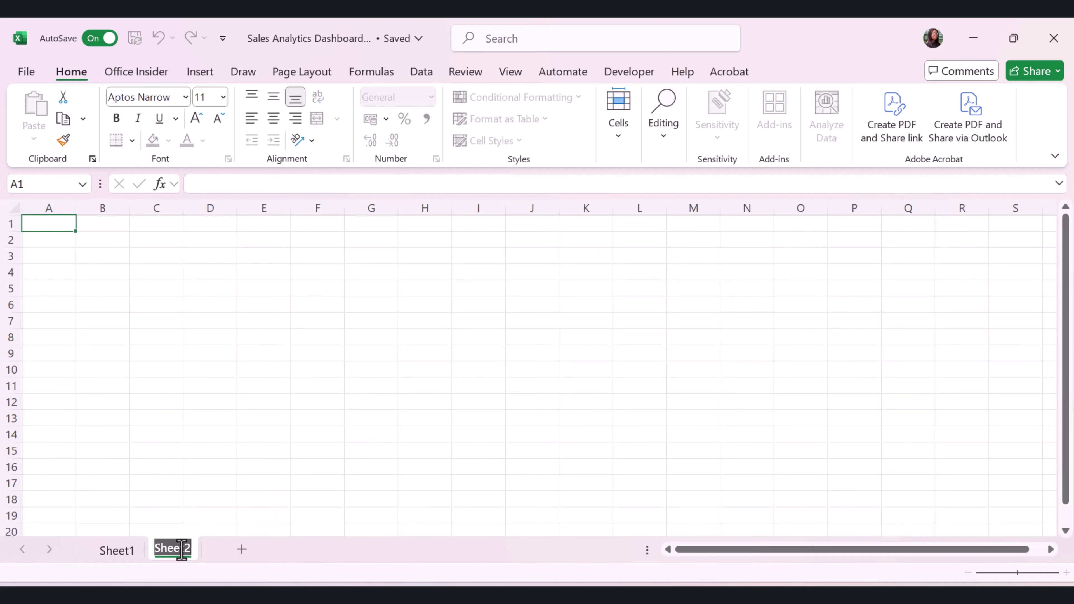
text(Dashboard)
click(324, 416)
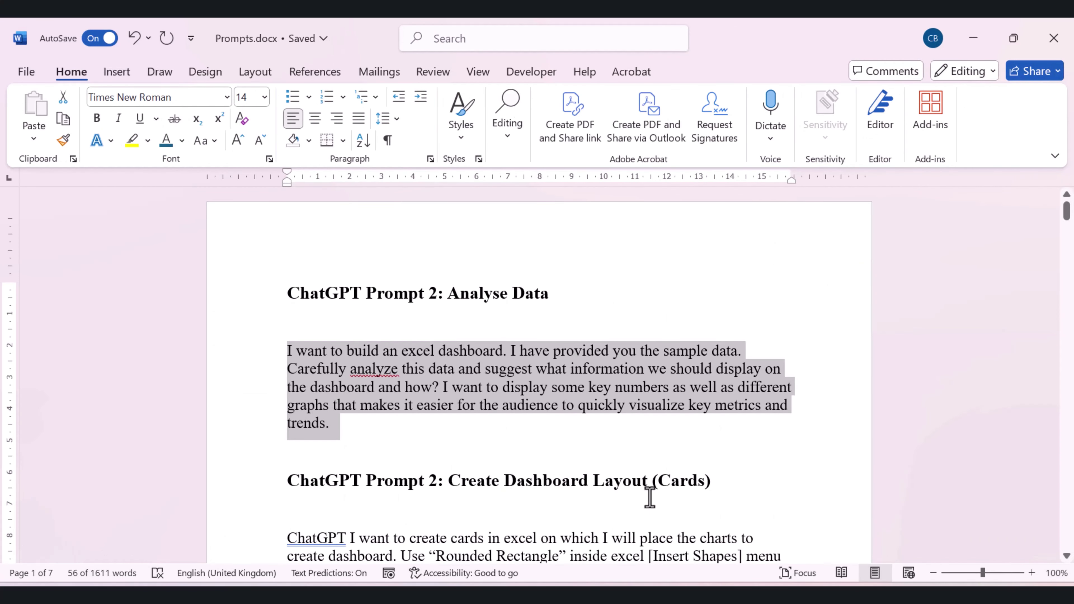
Copy the full "Create Dashboard Layout (Cards)" prompt from Prompts.docx in Word and send it in a new ChatGPT chat.
scroll(660, 482, down, 2)
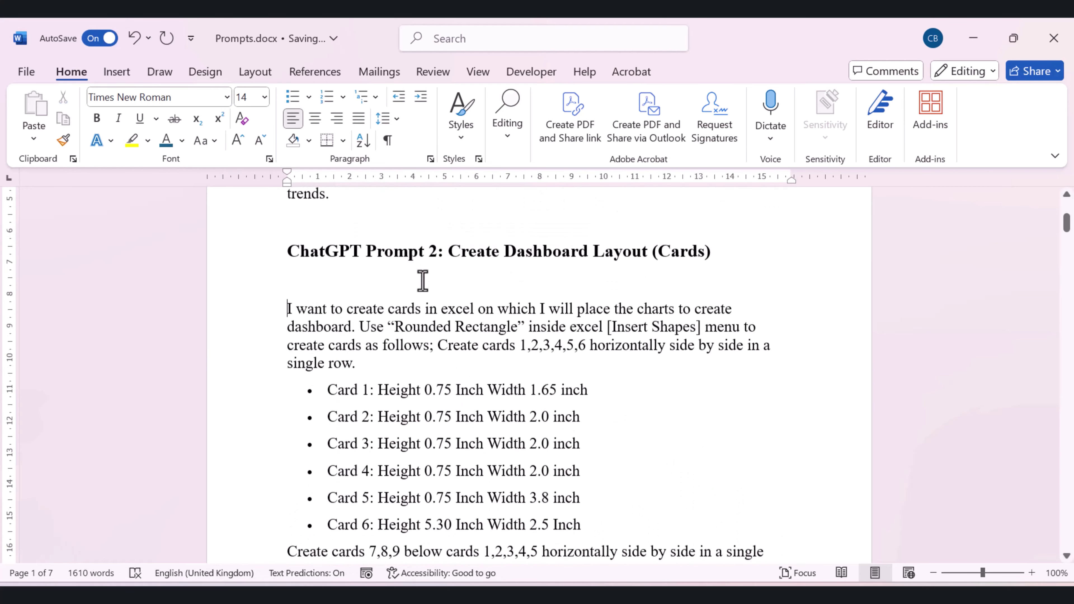
scroll(423, 280, down, 1)
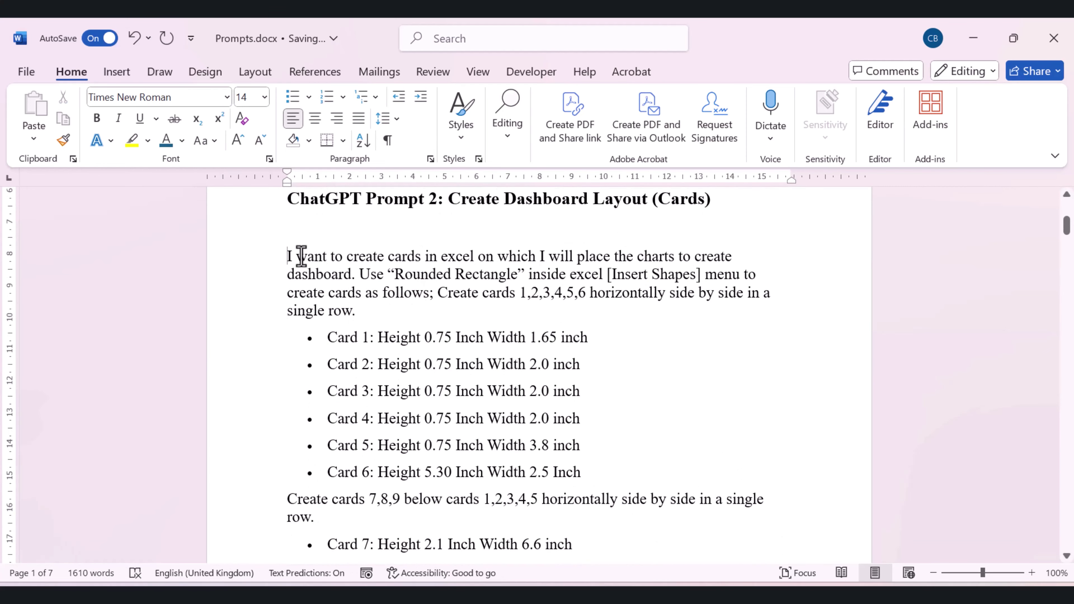
drag(286, 249, 452, 584)
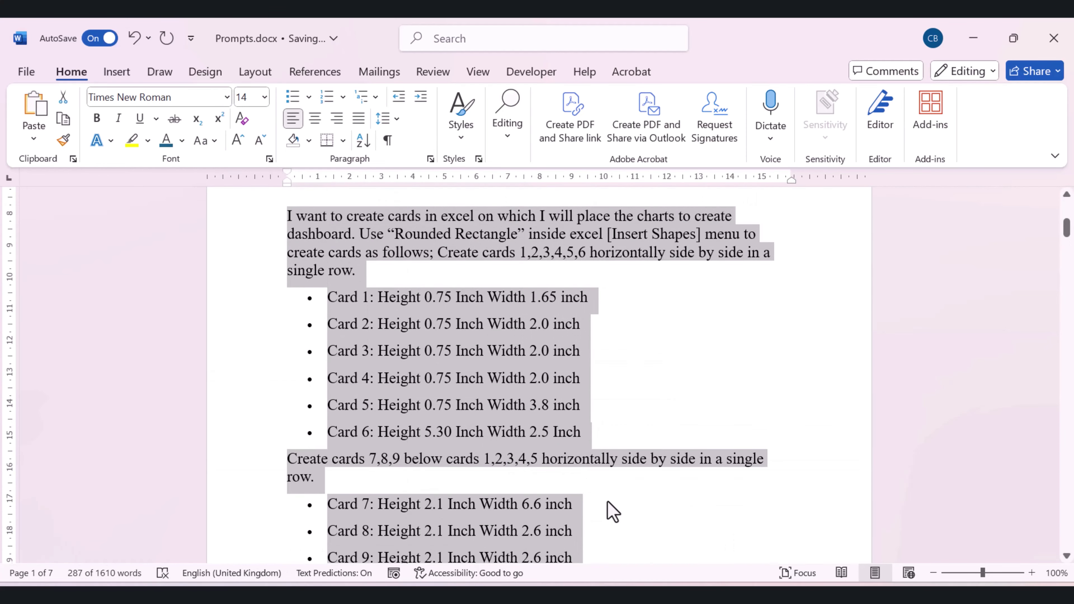
mouse_move(506, 594)
click(583, 547)
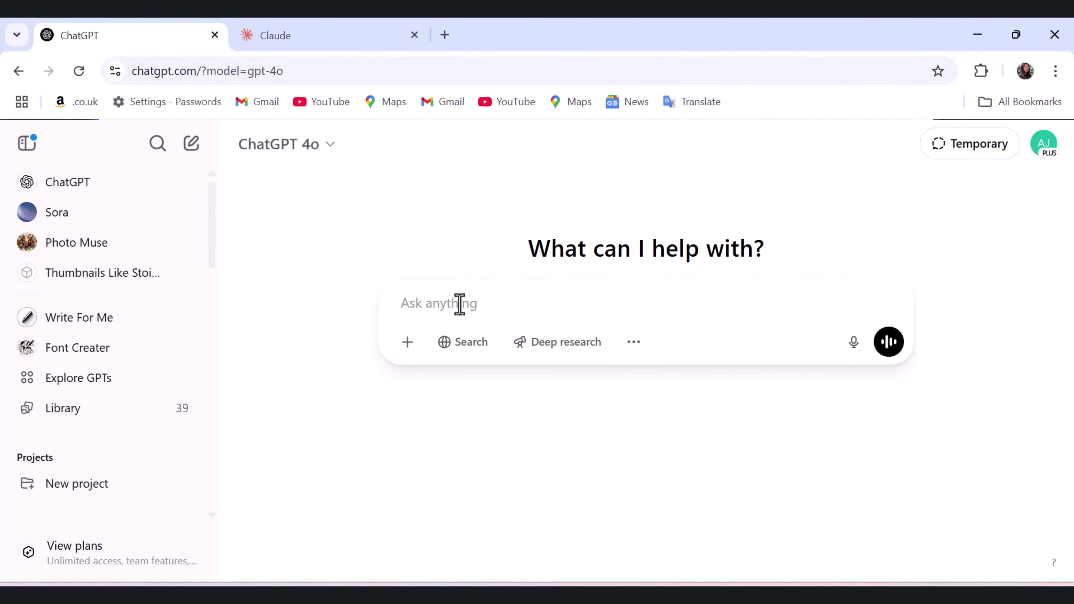
key(ctrl+v)
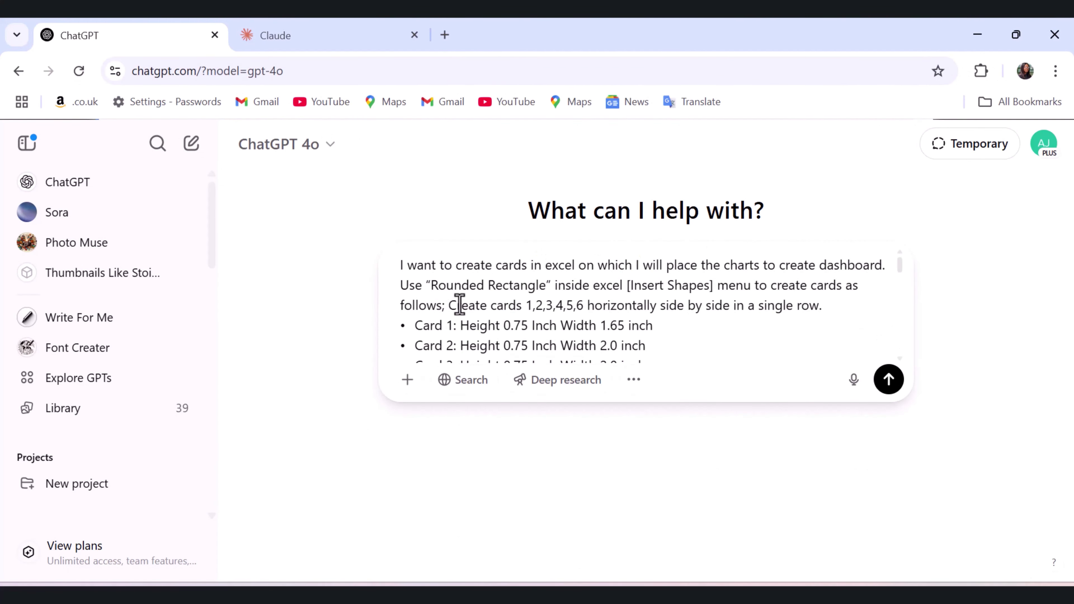
key(Return)
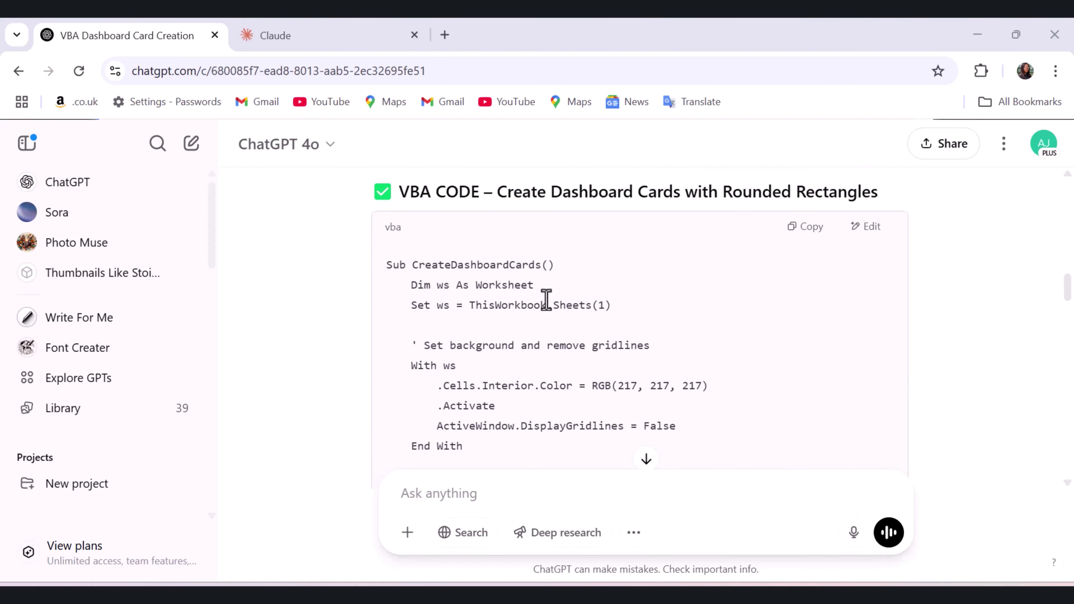
Look through the generated CreateDashboardCards VBA code, copy it, and switch to the Sales Analytics Dashboard workbook in Excel.
scroll(546, 299, down, 2)
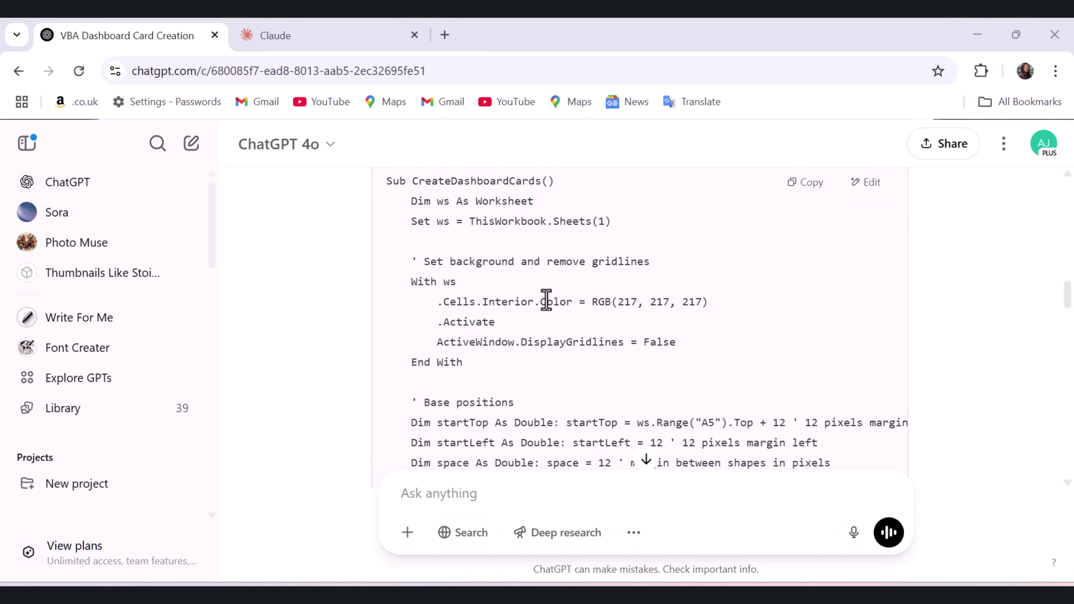
scroll(547, 299, down, 4)
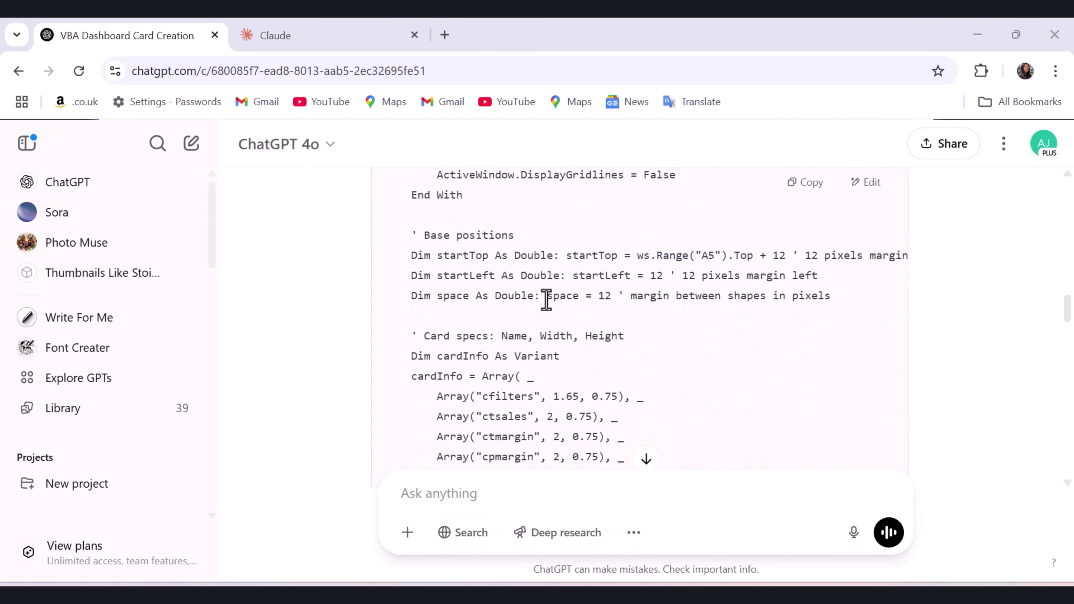
scroll(546, 300, down, 2)
scroll(550, 305, down, 5)
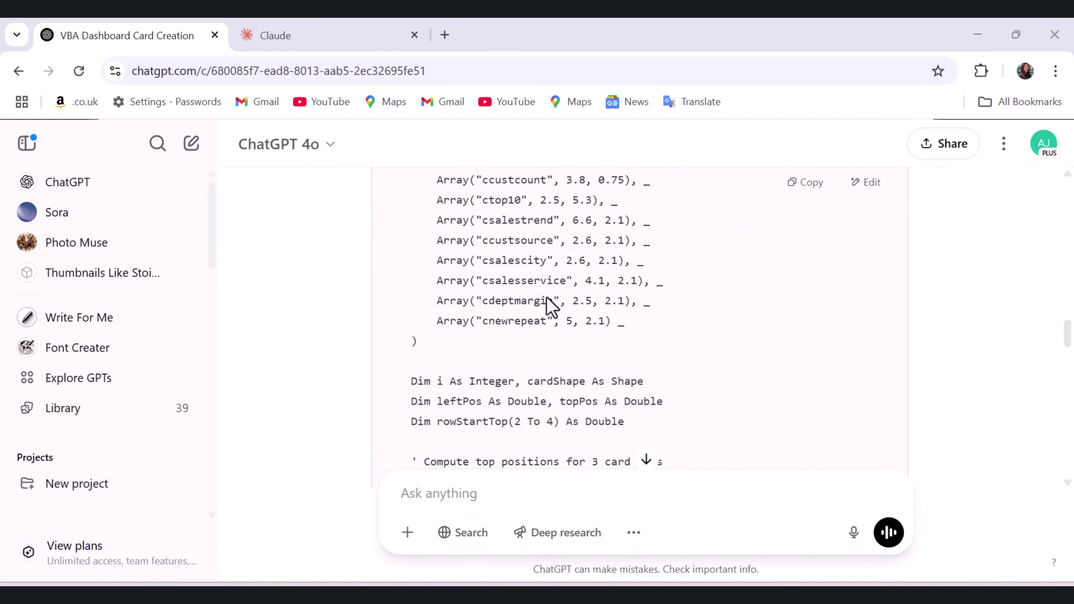
scroll(549, 299, up, 11)
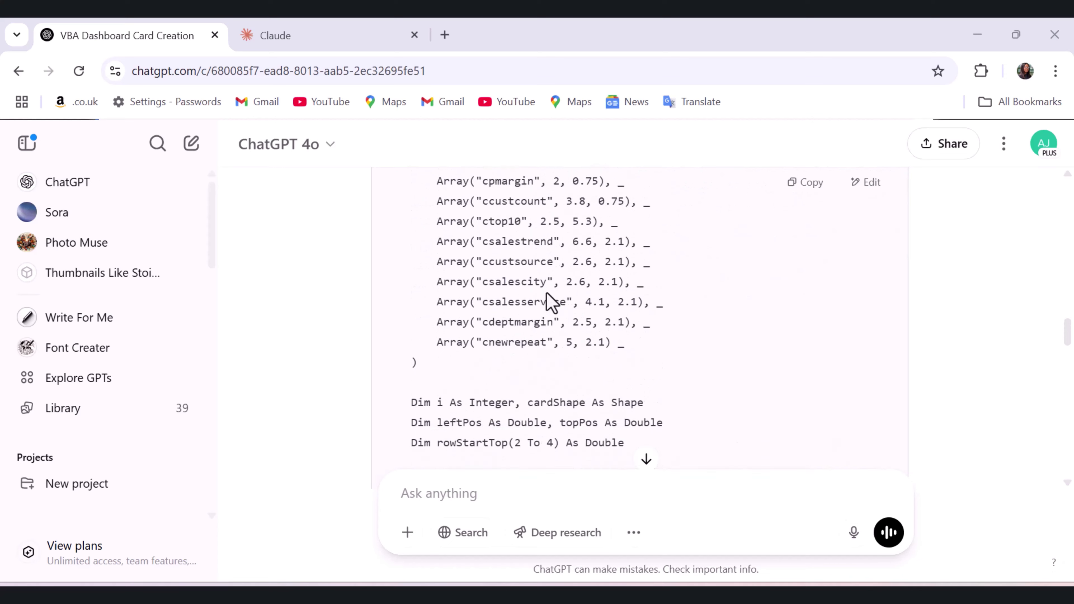
click(807, 184)
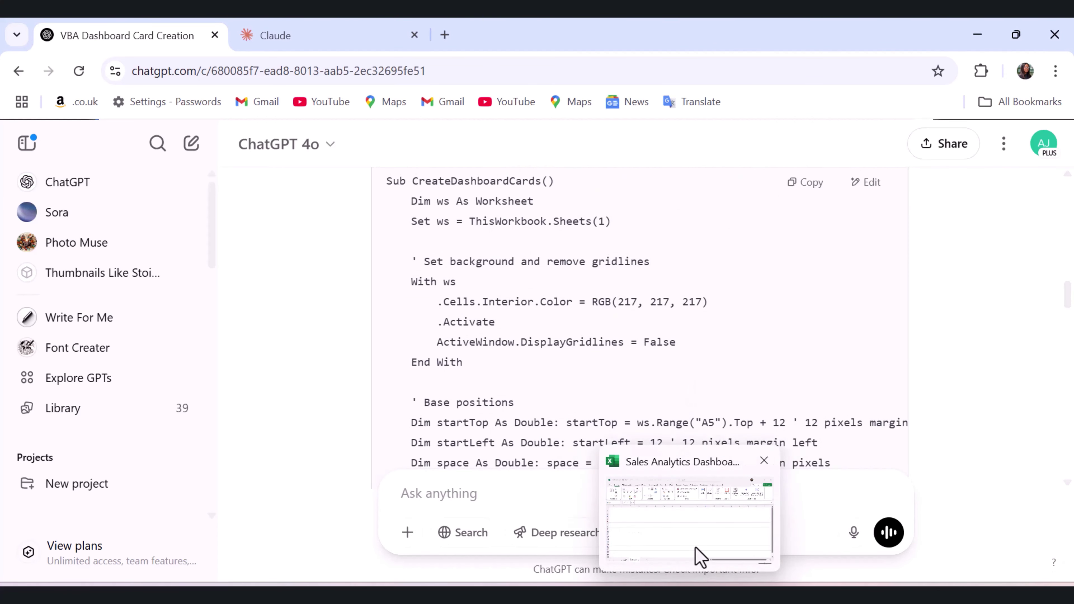
click(696, 555)
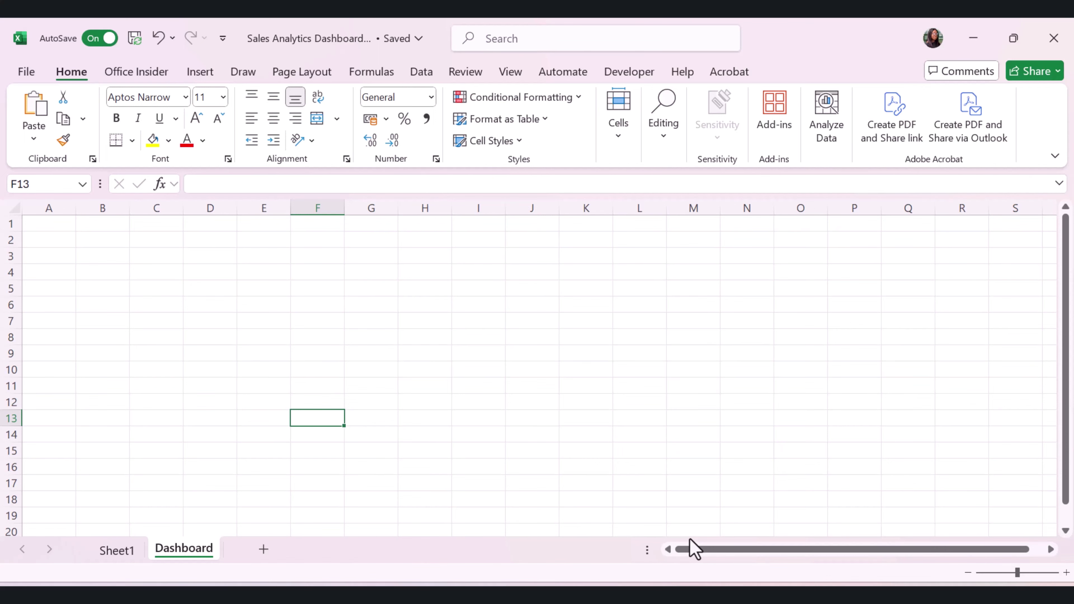
Insert a new module in the workbook's VBA project, paste the CreateDashboardCards code, and save it with the VB project kept.
key(alt+F11)
click(118, 56)
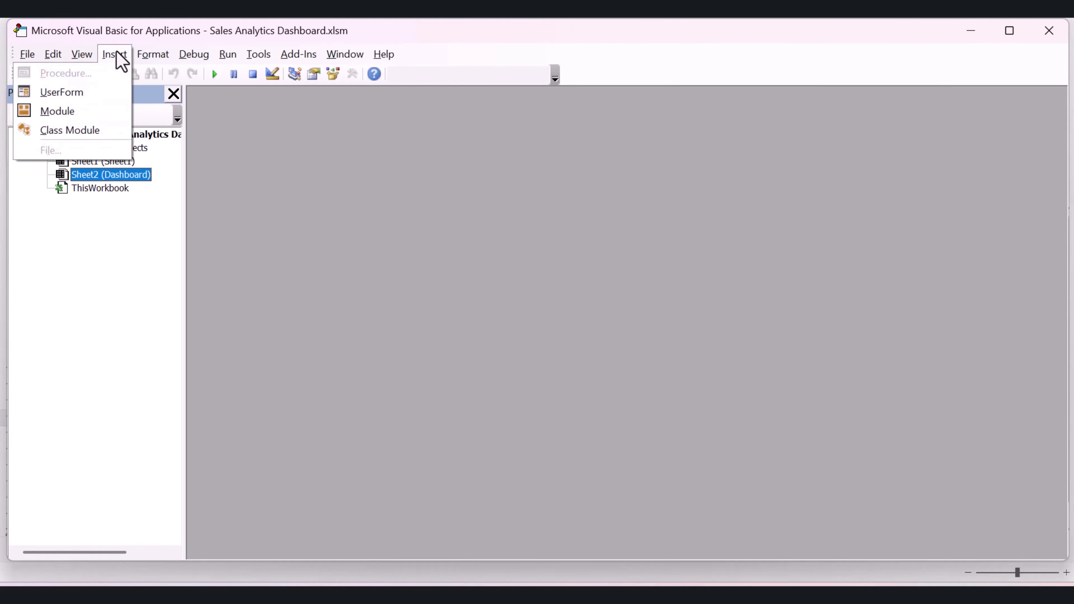
click(47, 111)
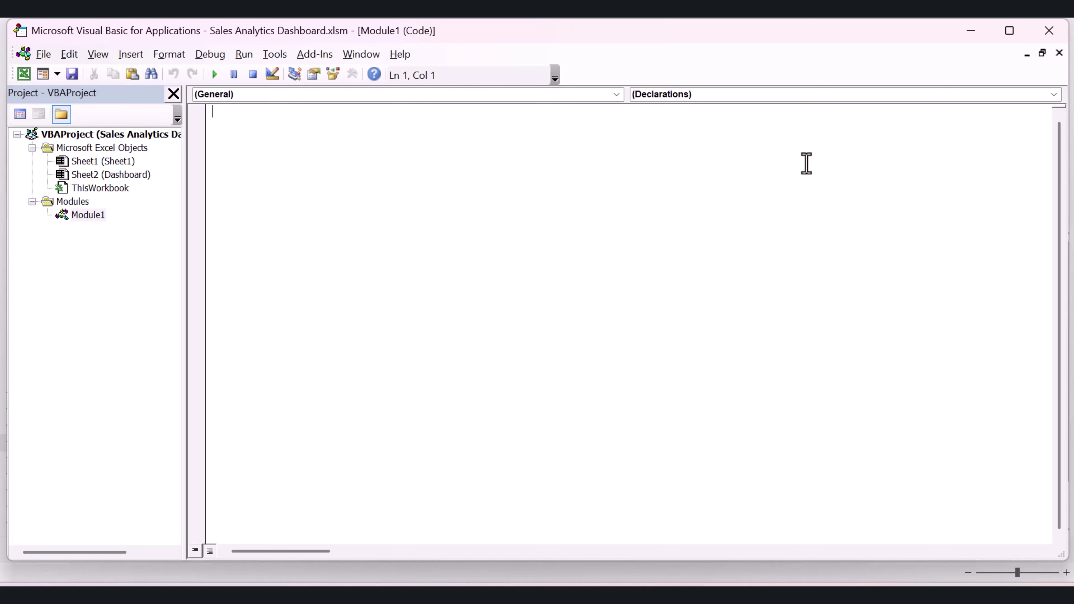
key(ctrl+v)
click(72, 74)
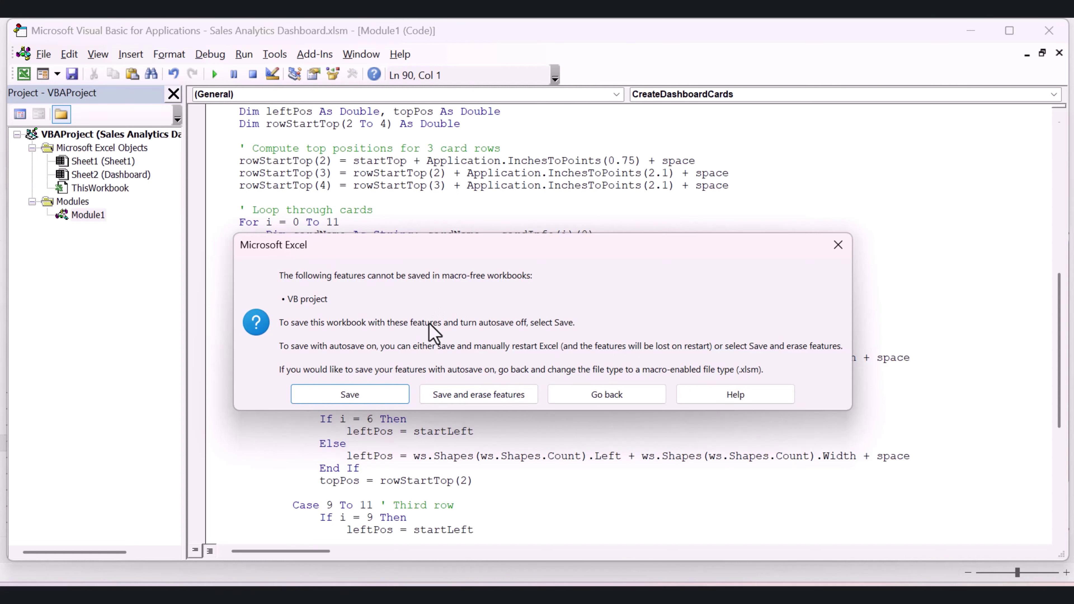
click(377, 393)
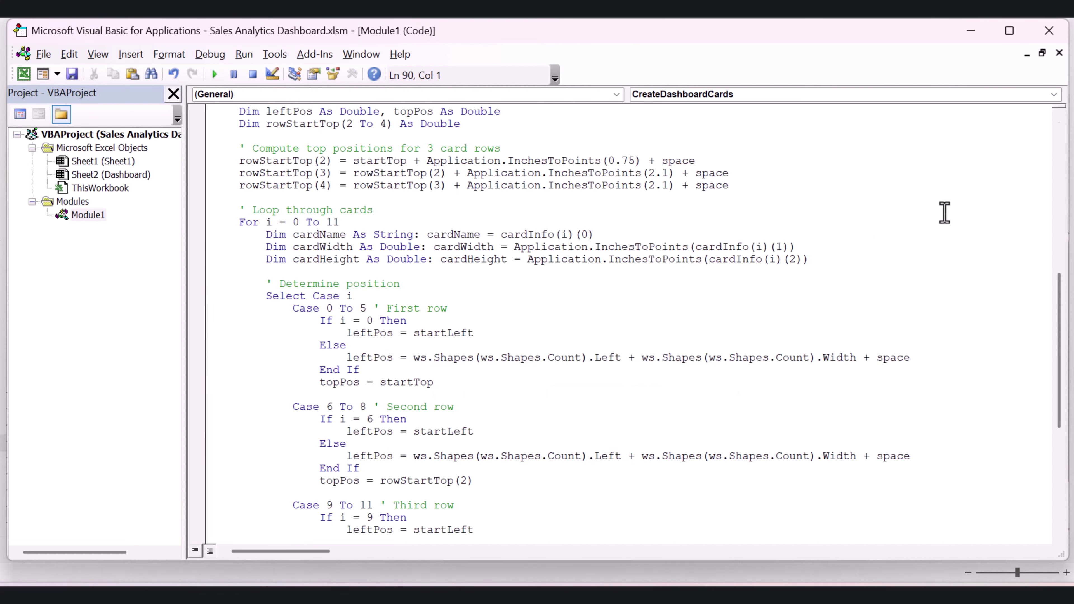
click(1050, 30)
Add a form control button across about M1 to O3 on the Dashboard sheet and assign the CreateDashboardCards macro to it.
click(640, 76)
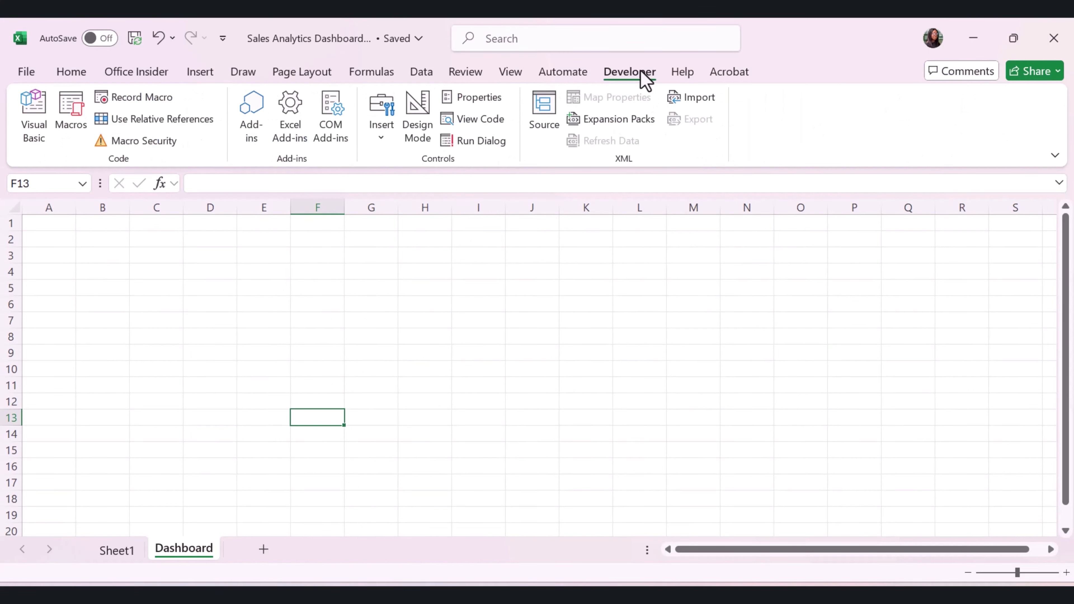
click(382, 127)
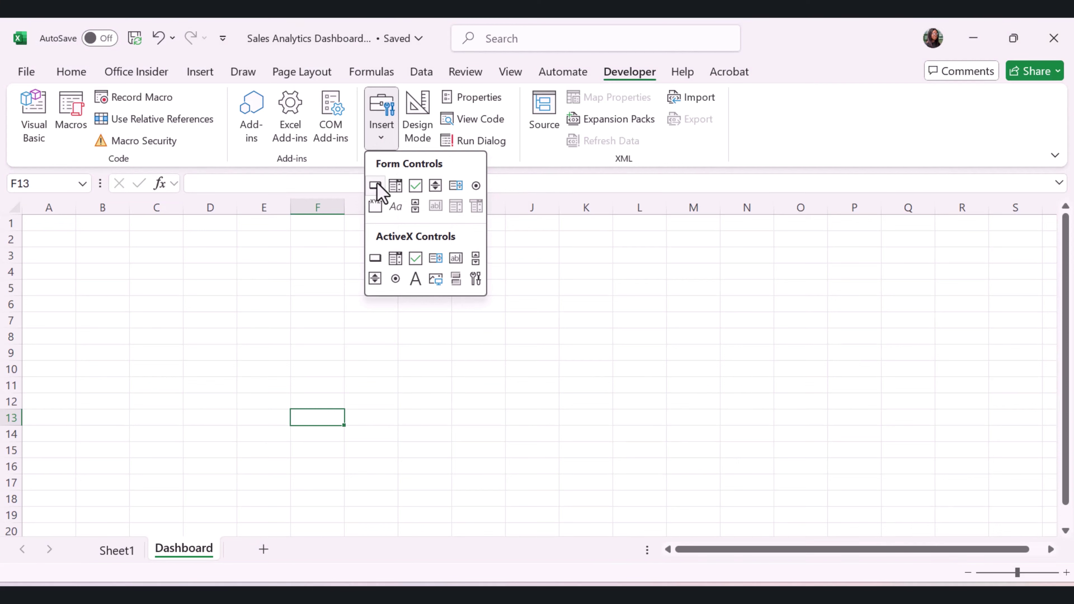
click(375, 186)
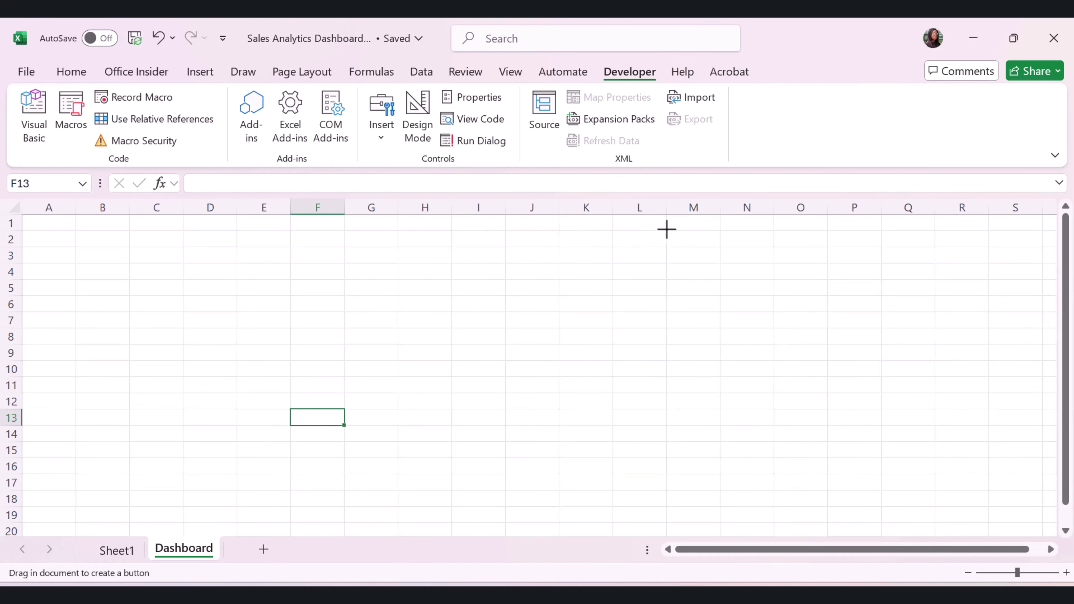
drag(667, 230, 844, 259)
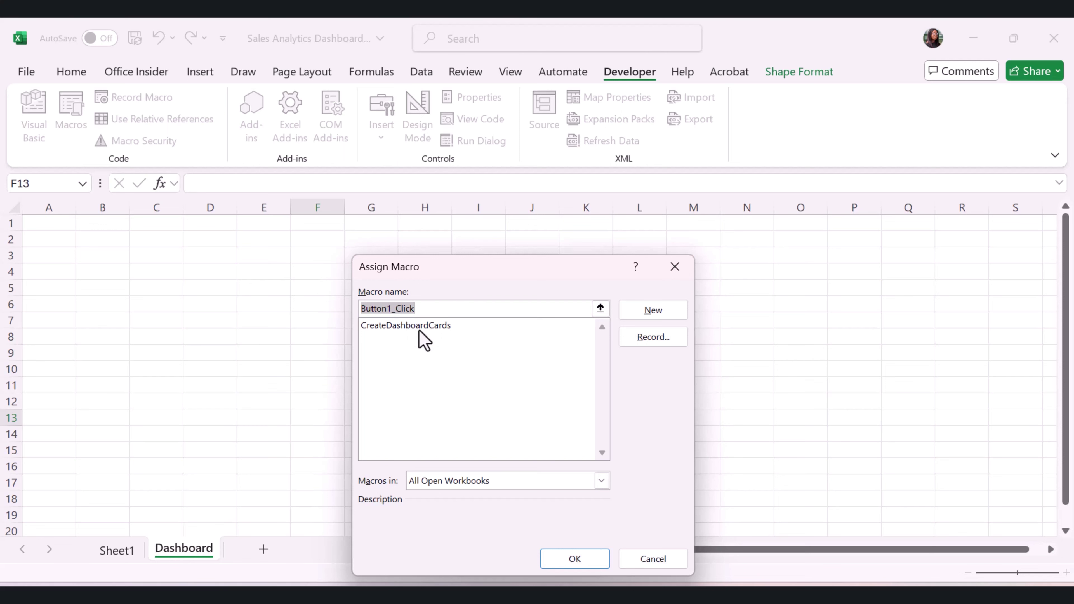
click(416, 326)
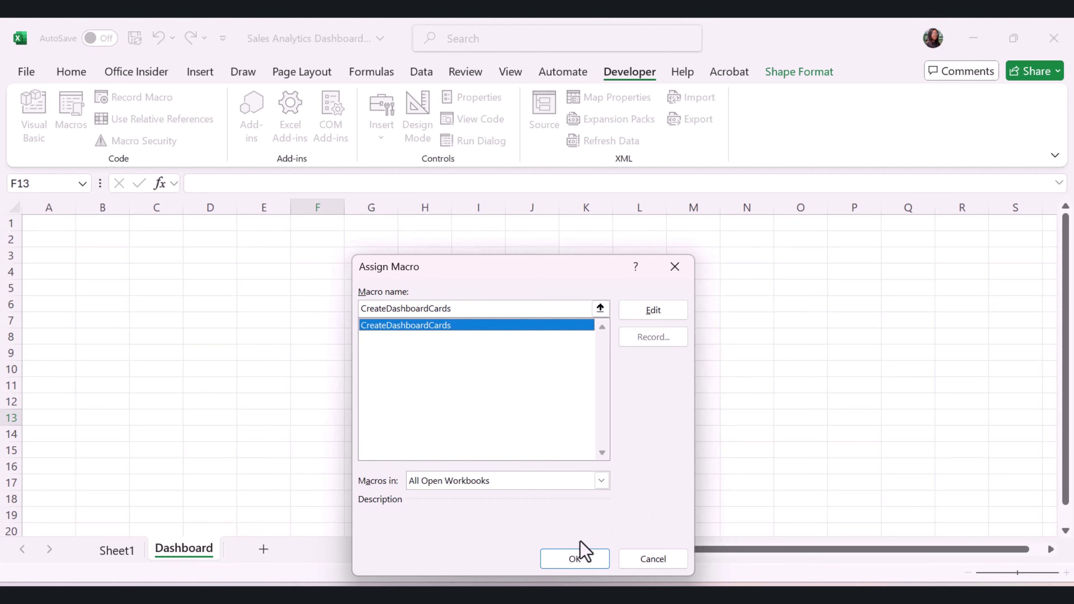
click(576, 560)
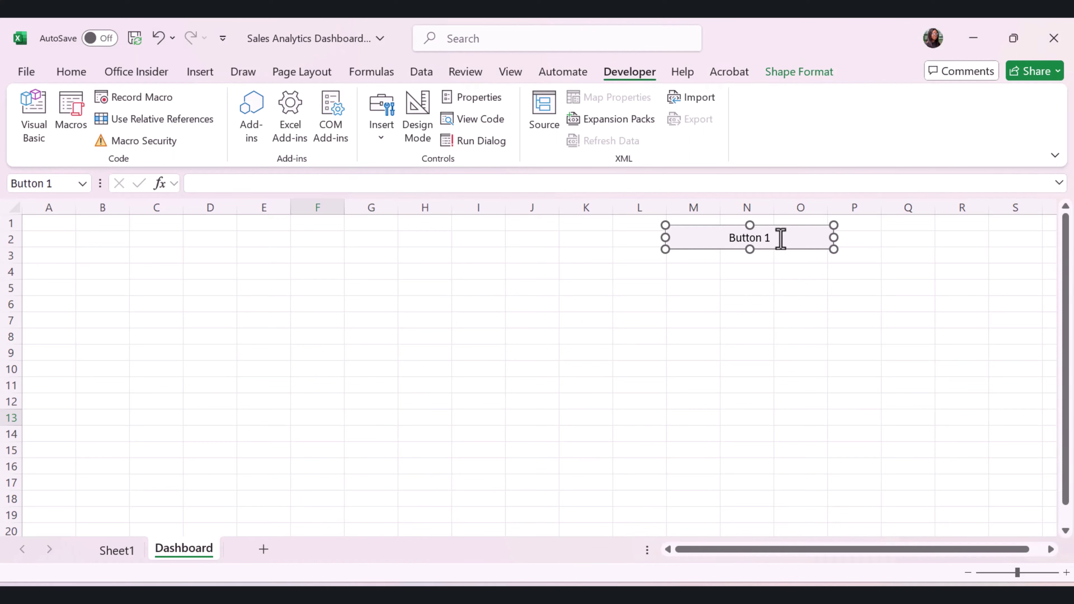
Relabel the macro button Generate Cards, make its text bold, and narrow the button slightly.
click(772, 237)
key(Delete)
key(Delete)
key(Delete)
key(Delete)
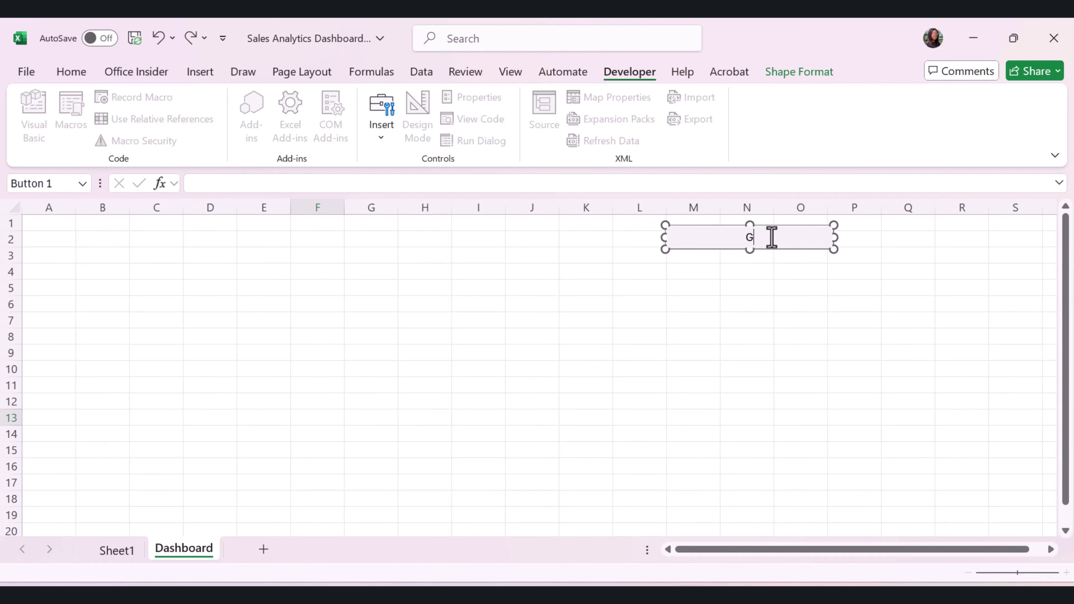
text(Generate Cards)
click(800, 305)
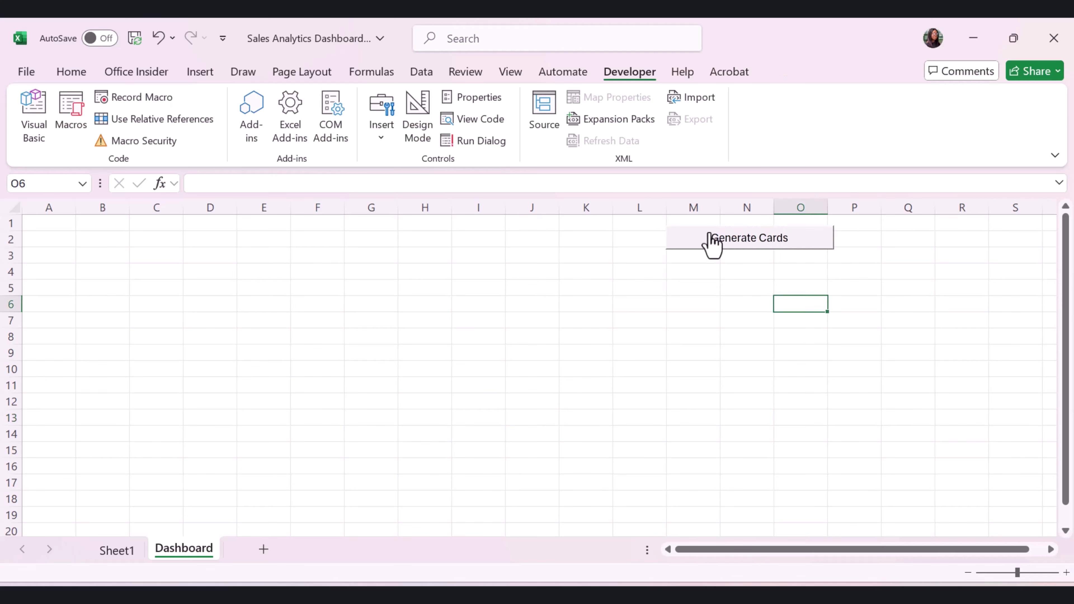
right_click(709, 230)
click(700, 247)
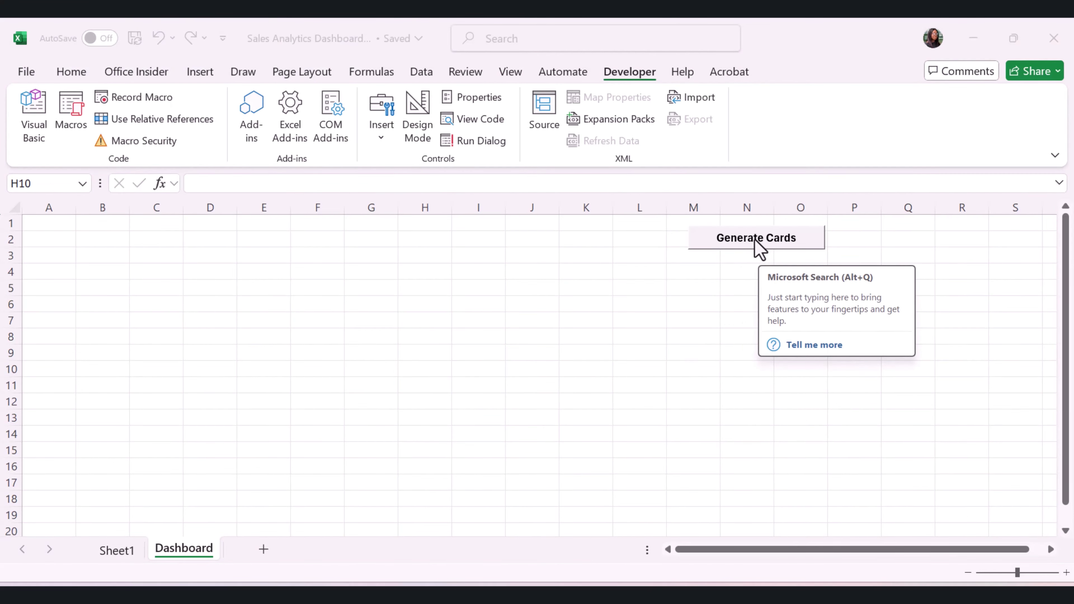
Run the CreateDashboardCards macro with the Generate Cards button and look over the resulting card layout.
click(759, 247)
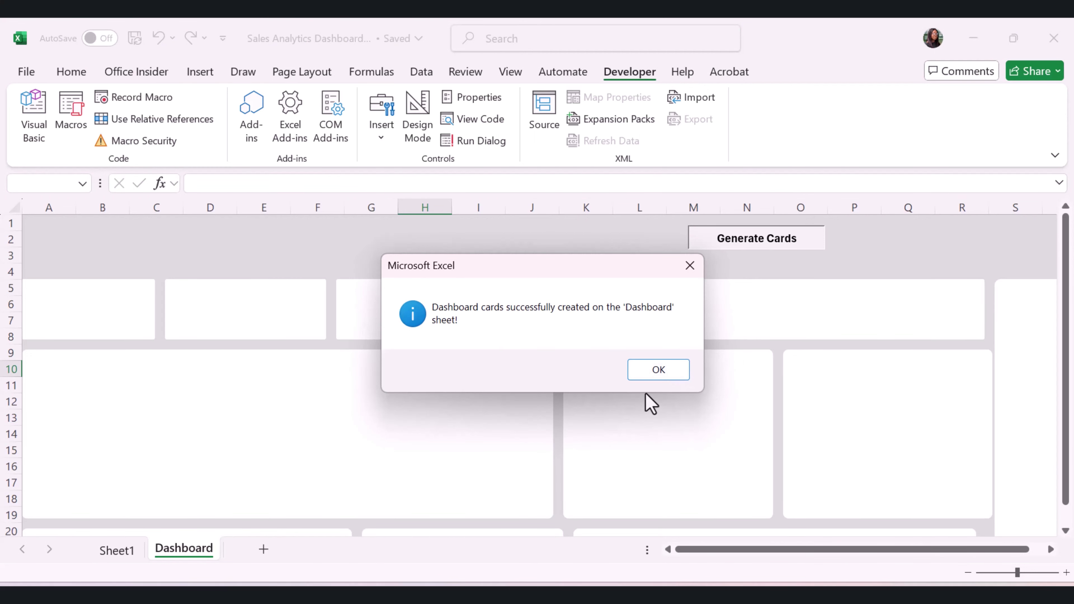
click(654, 376)
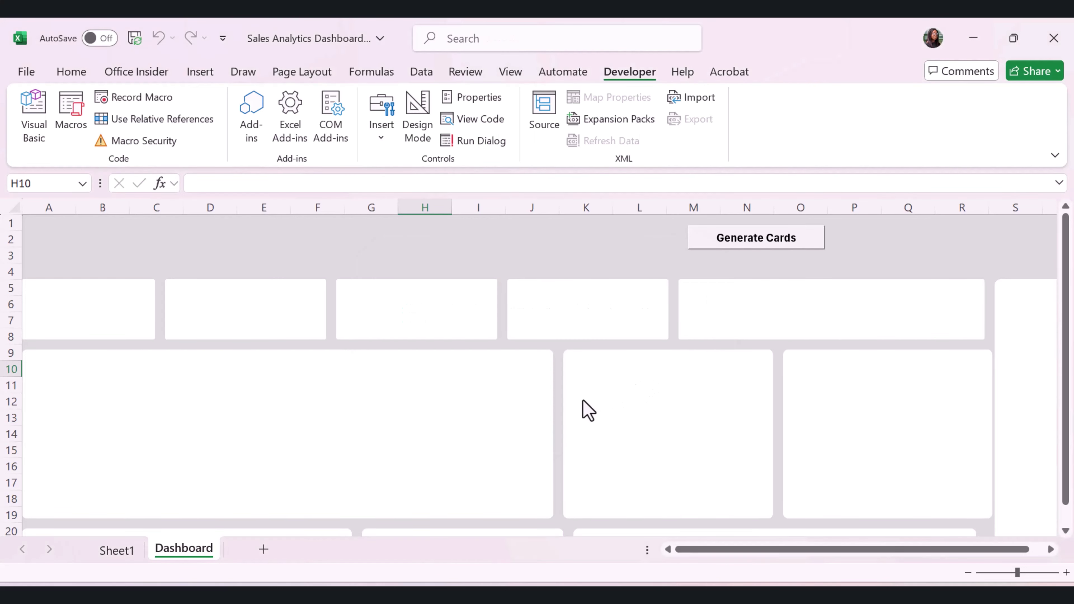
scroll(586, 412, down, 5)
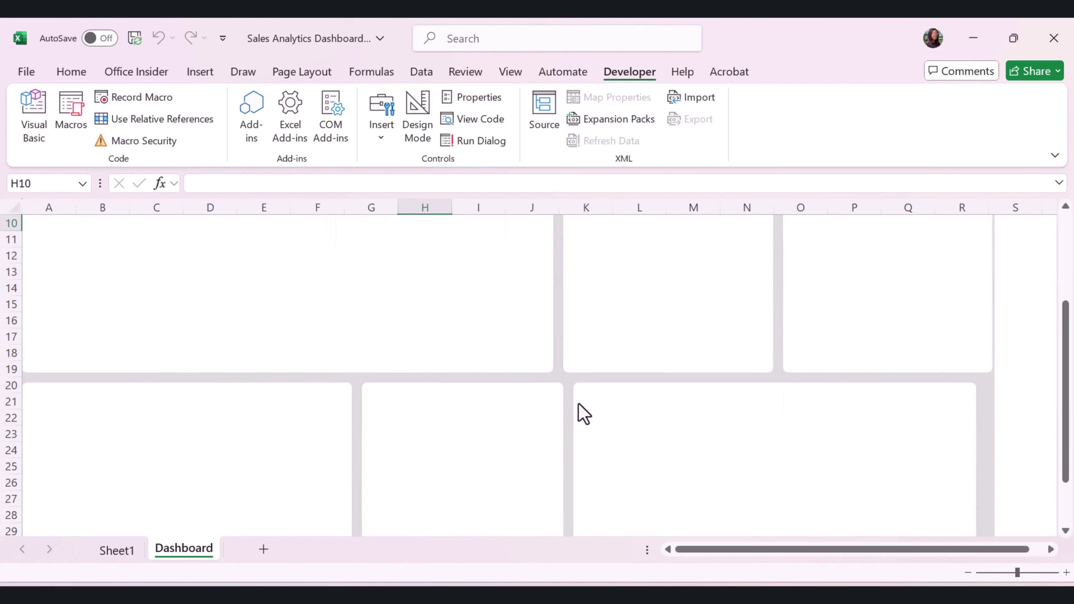
scroll(583, 418, up, 5)
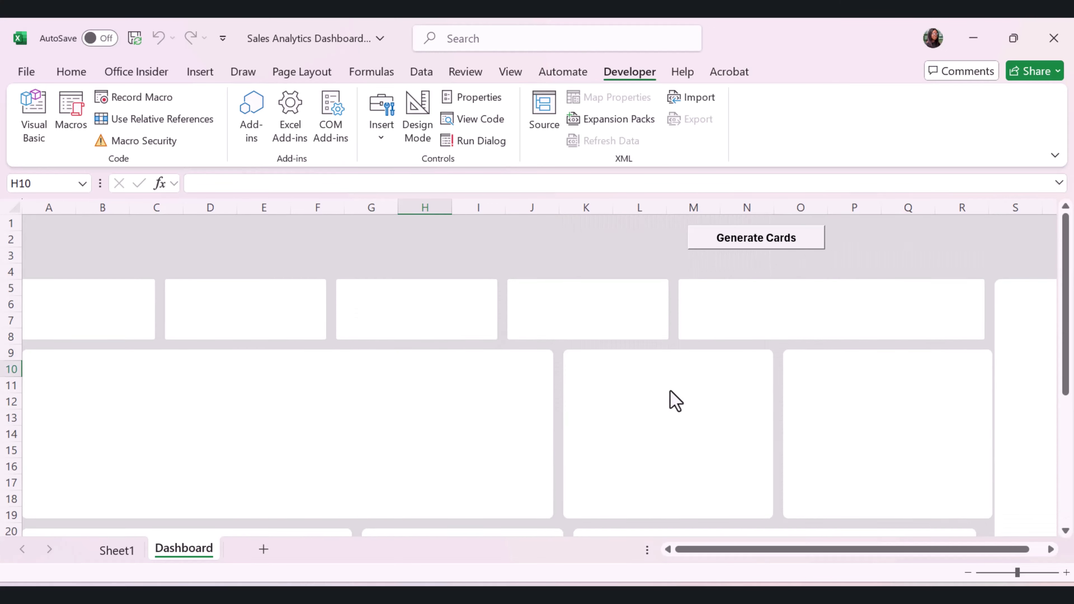
click(969, 572)
click(969, 572)
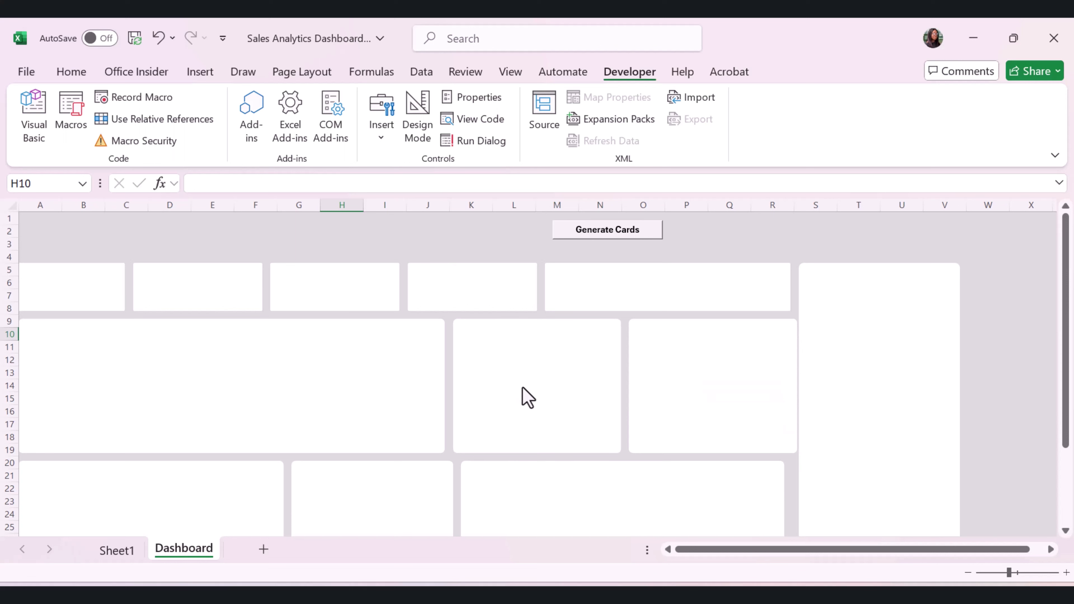
Apply an outer bottom-right offset shadow to all the dashboard cards at once.
click(711, 392)
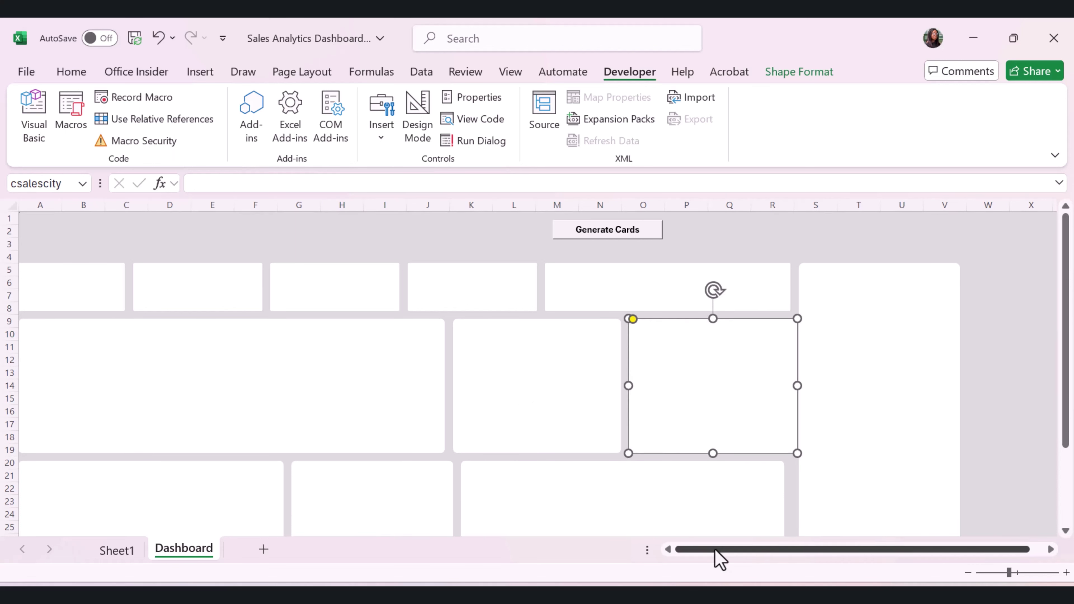
key(ctrl+a)
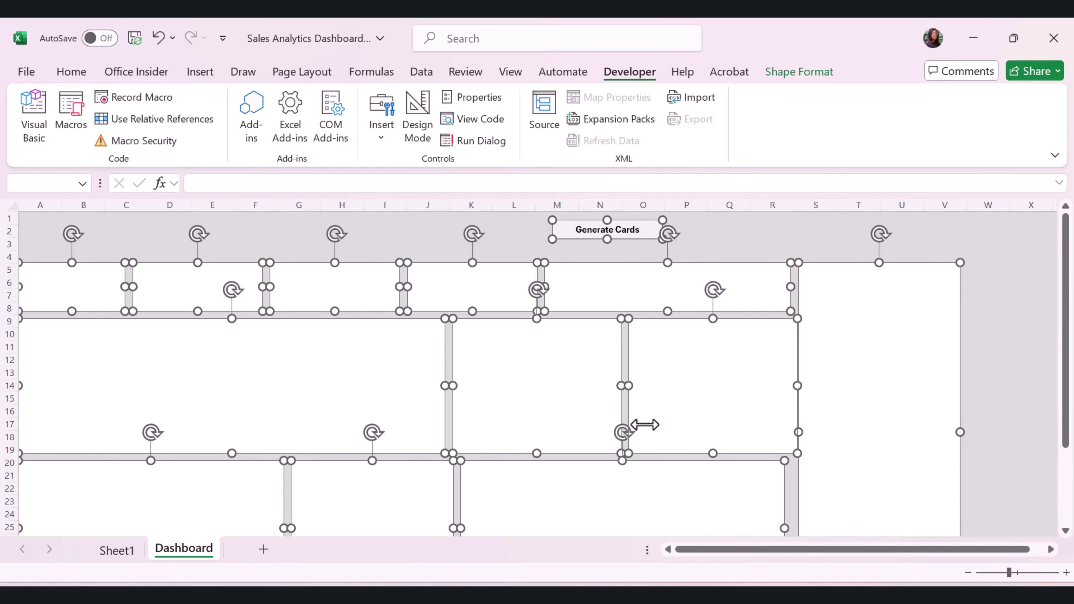
key(ctrl+z)
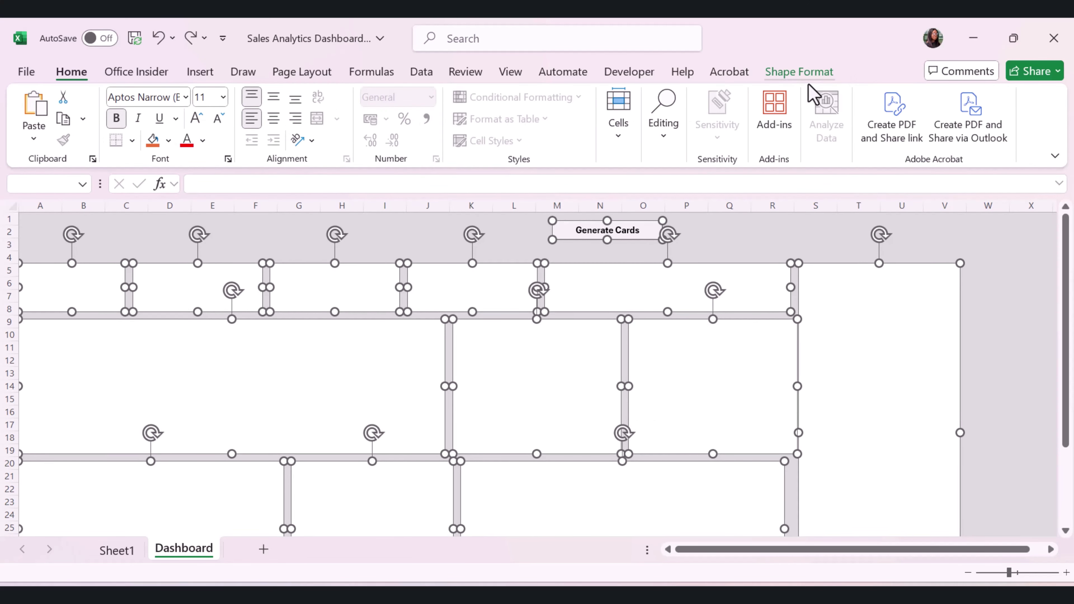
click(805, 74)
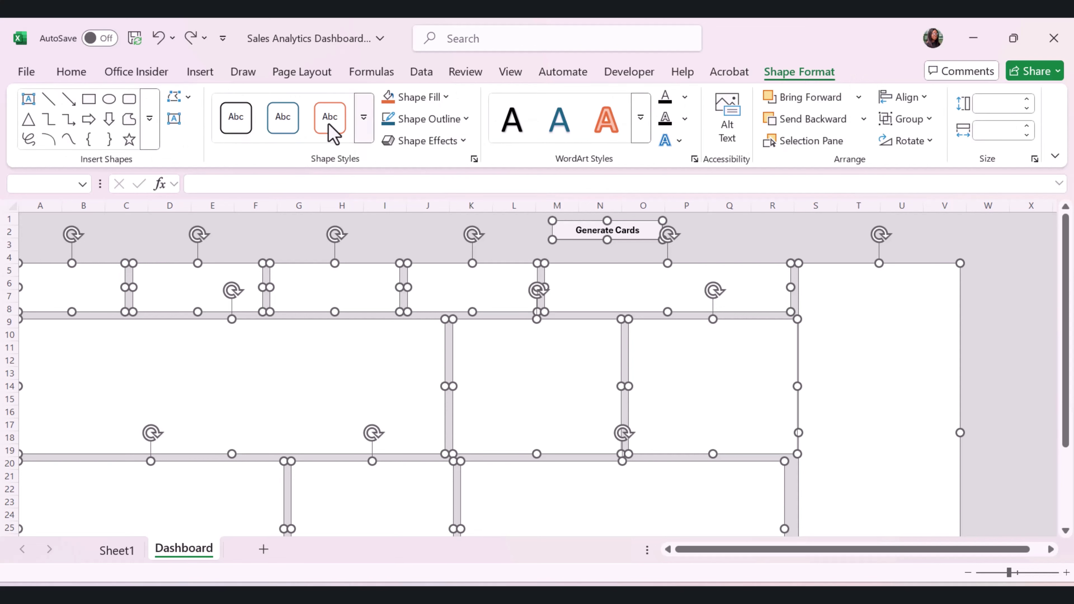
click(463, 142)
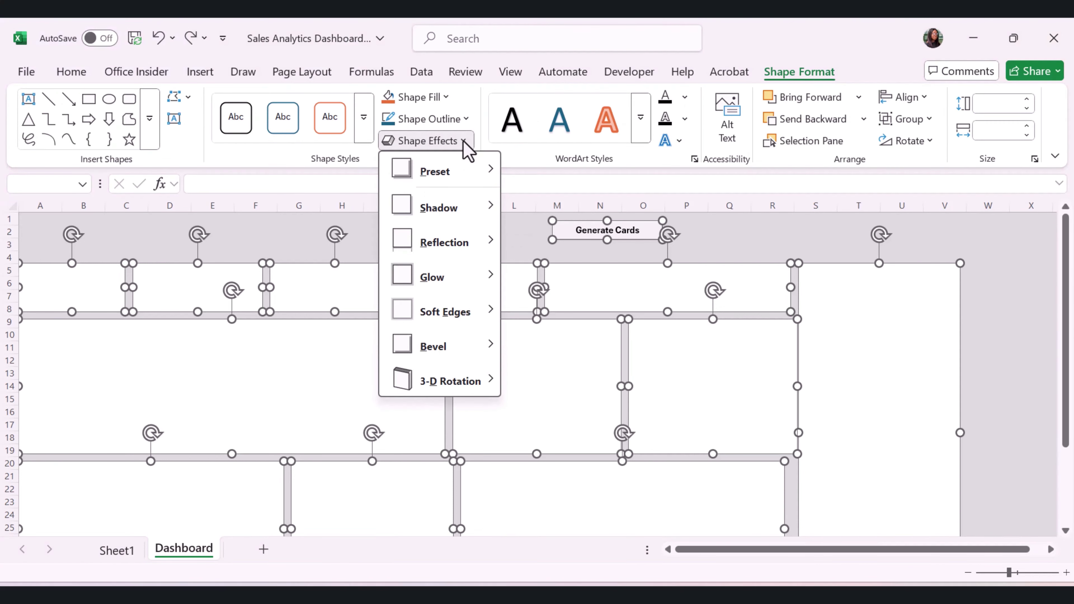
mouse_move(461, 209)
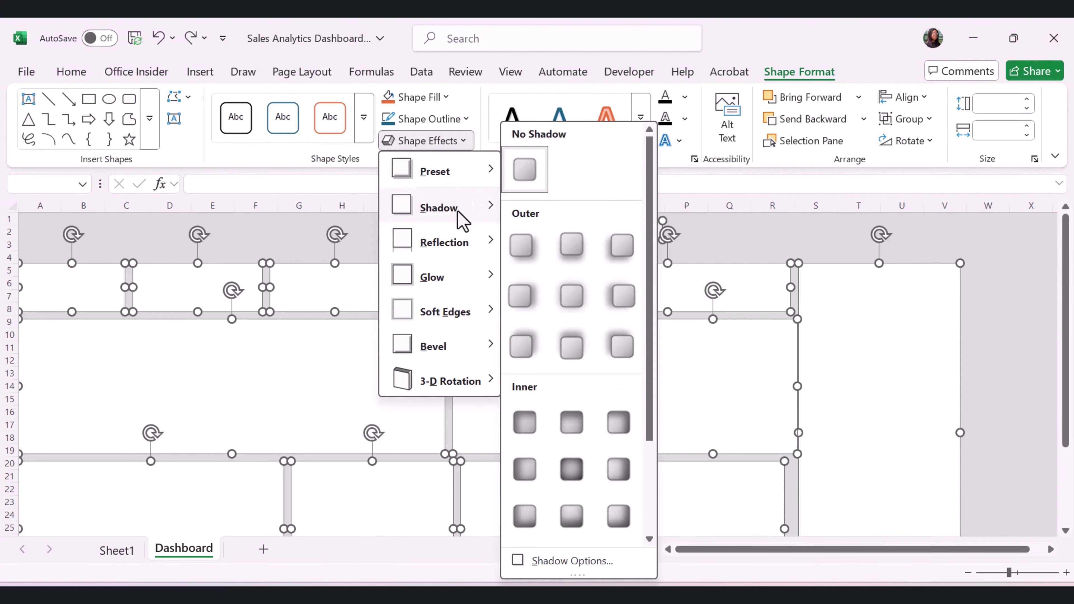
click(521, 244)
Rearrange the cards so the layout starts at column B, row 4, with the tall card spanning about columns T to W.
click(882, 406)
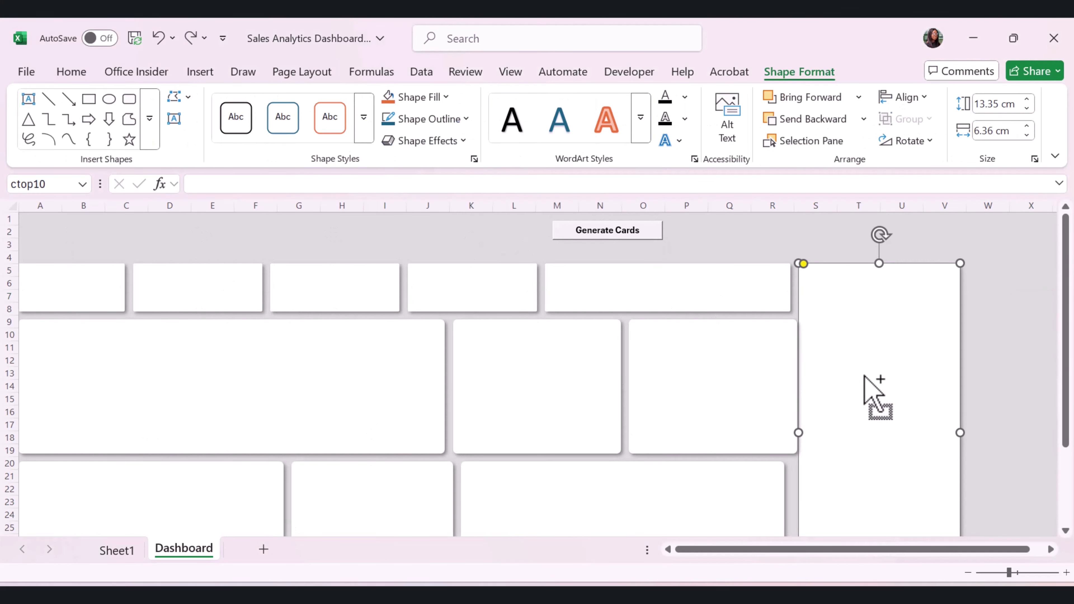
drag(863, 374, 943, 360)
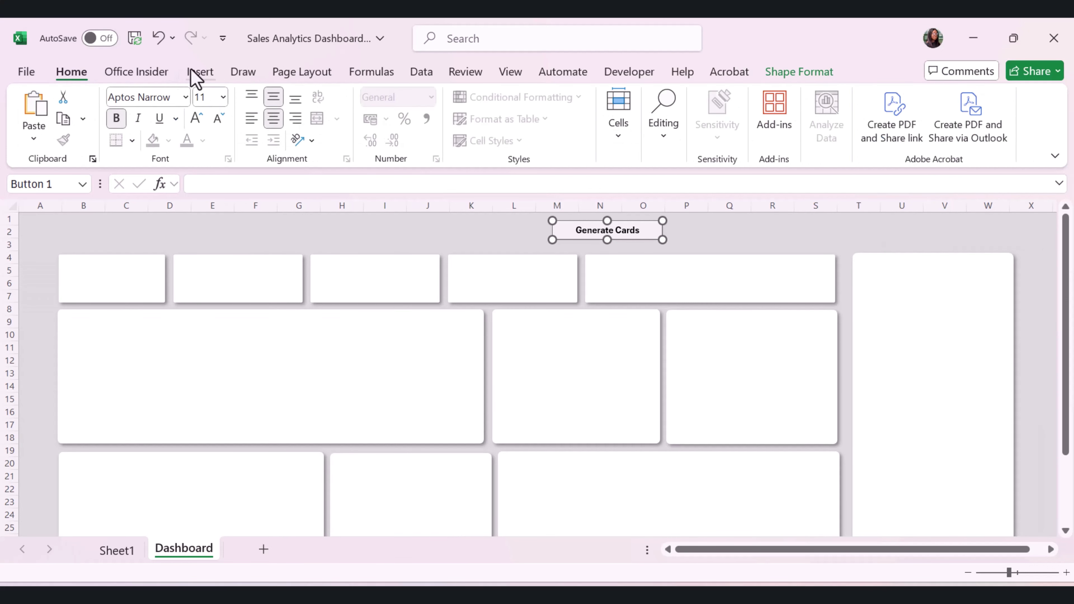
Draw a text box above the cards, spanning about B1 to K2.
click(198, 73)
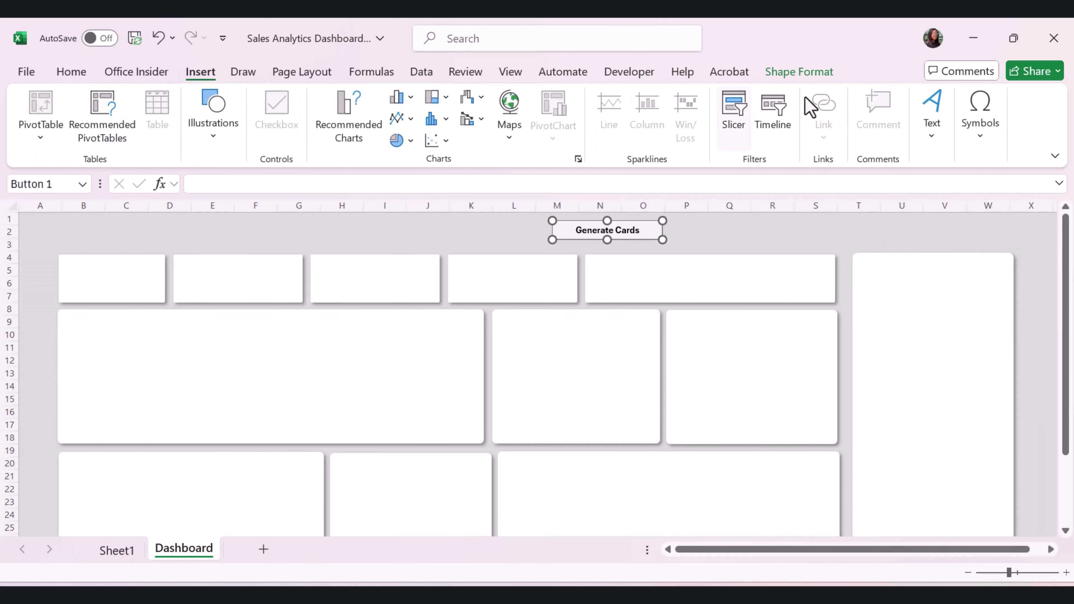
click(939, 139)
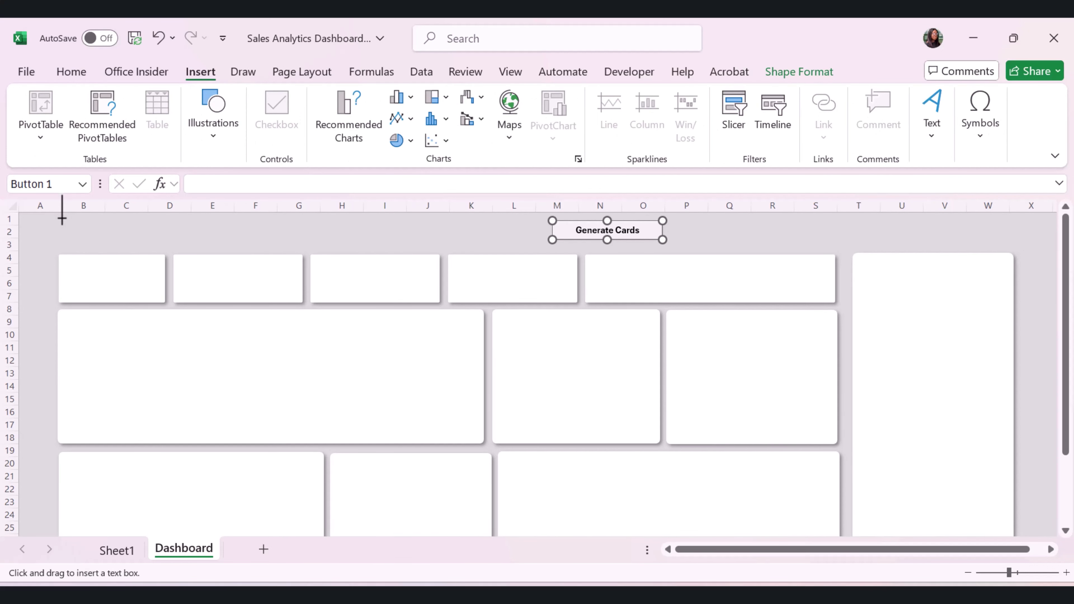
drag(67, 218, 483, 241)
Move the Generate Cards button aside to column X and widen the header text box to span columns B to W, rows 1 to 3.
right_click(560, 243)
click(558, 236)
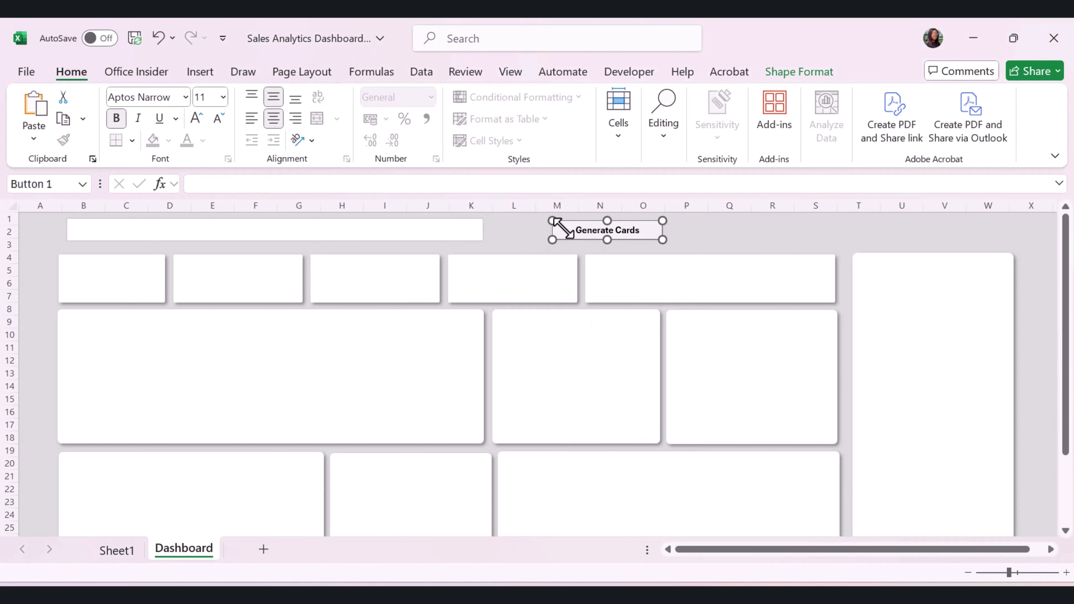
drag(566, 230, 1028, 261)
drag(483, 241, 1015, 247)
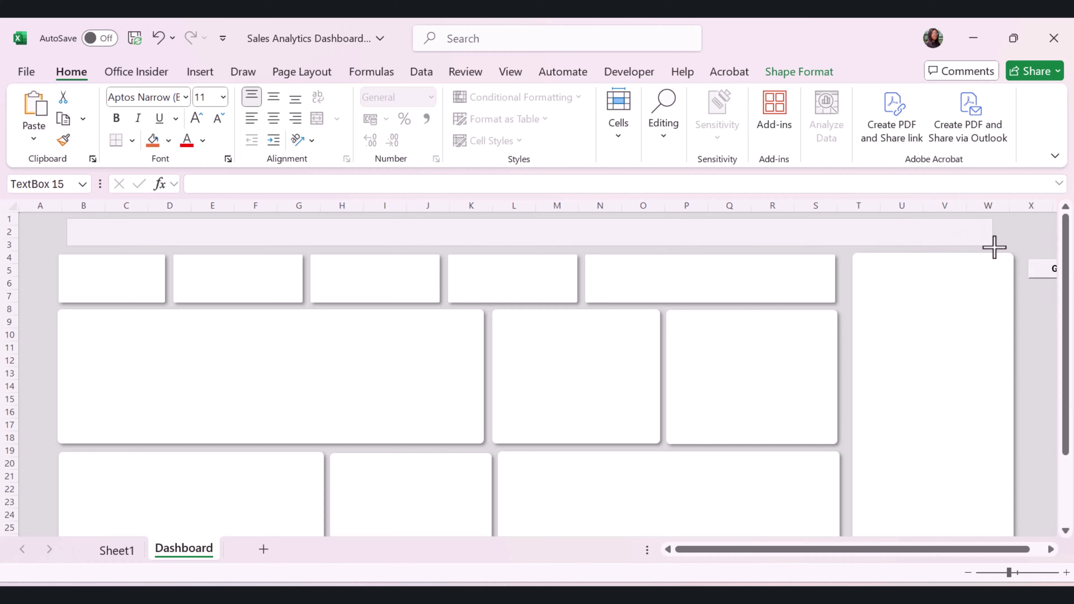
click(48, 271)
Fill the header text box with the custom dark gray colour RGB 50, 50, 50.
click(99, 233)
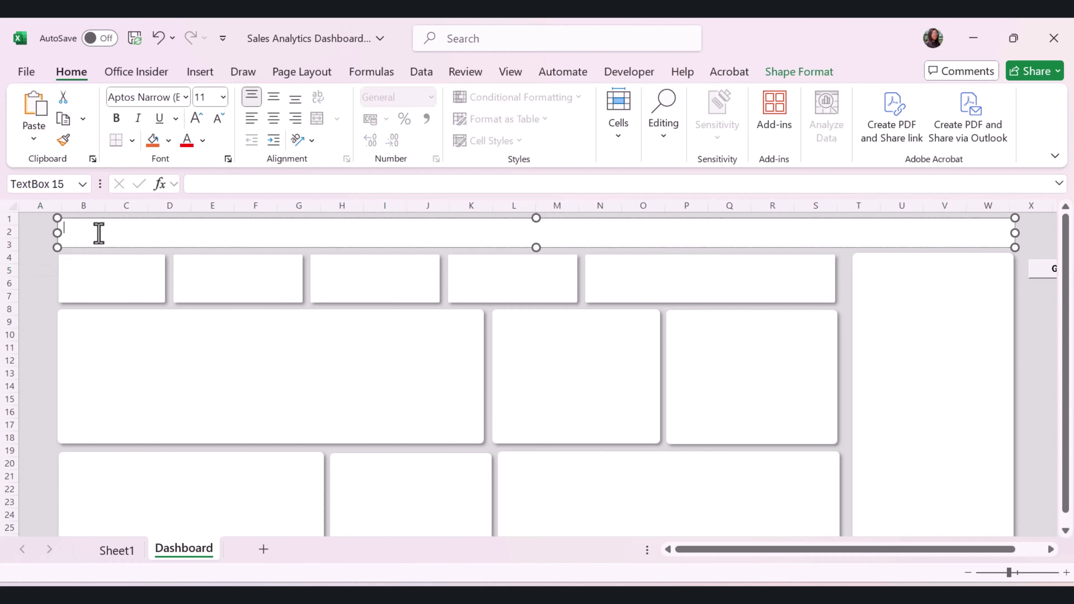
click(168, 141)
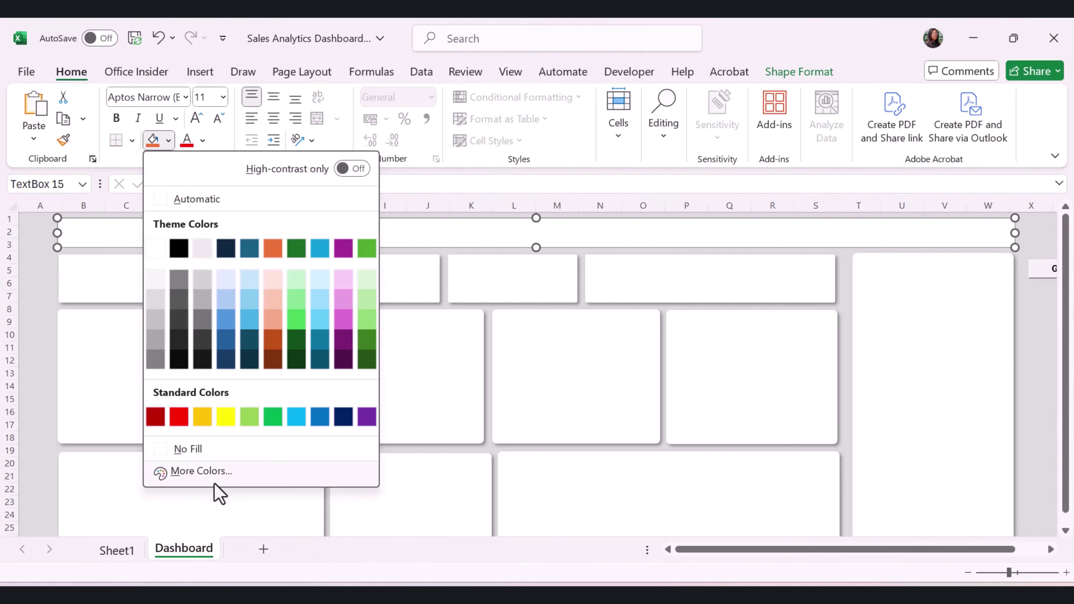
click(203, 471)
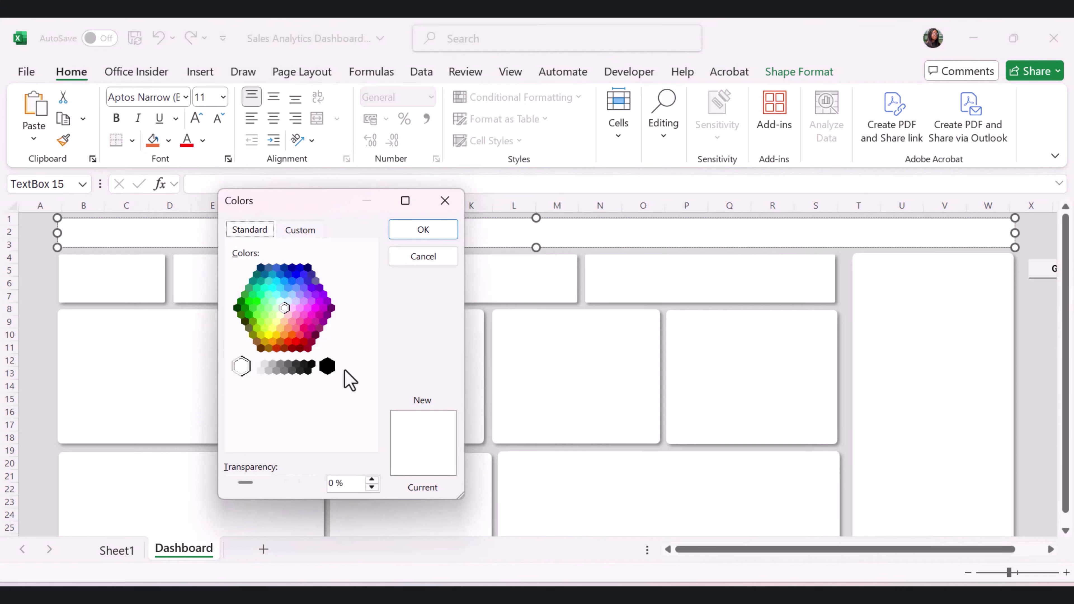
click(300, 231)
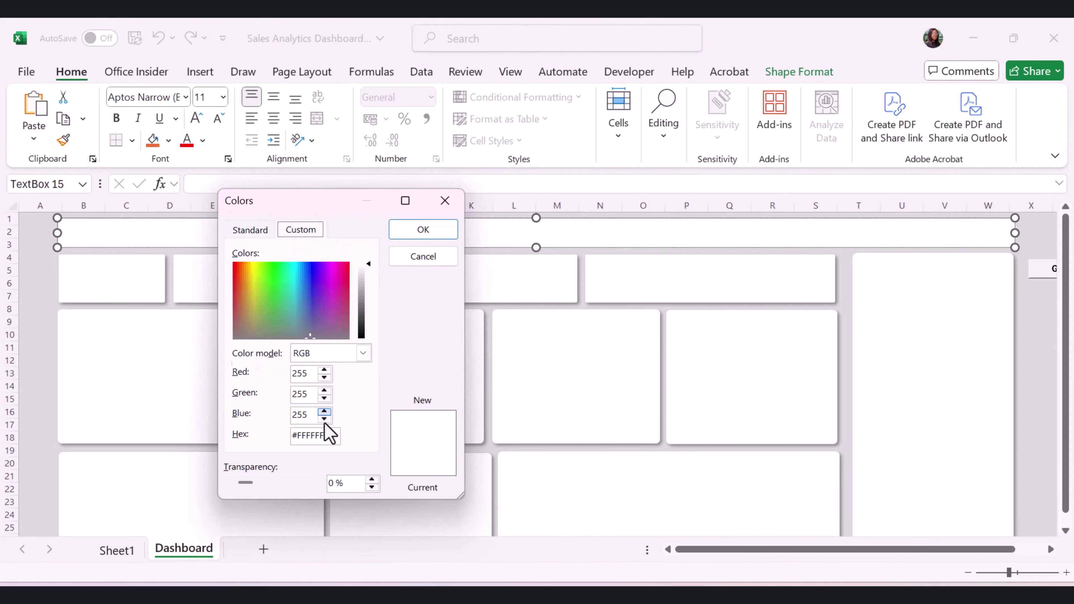
click(313, 379)
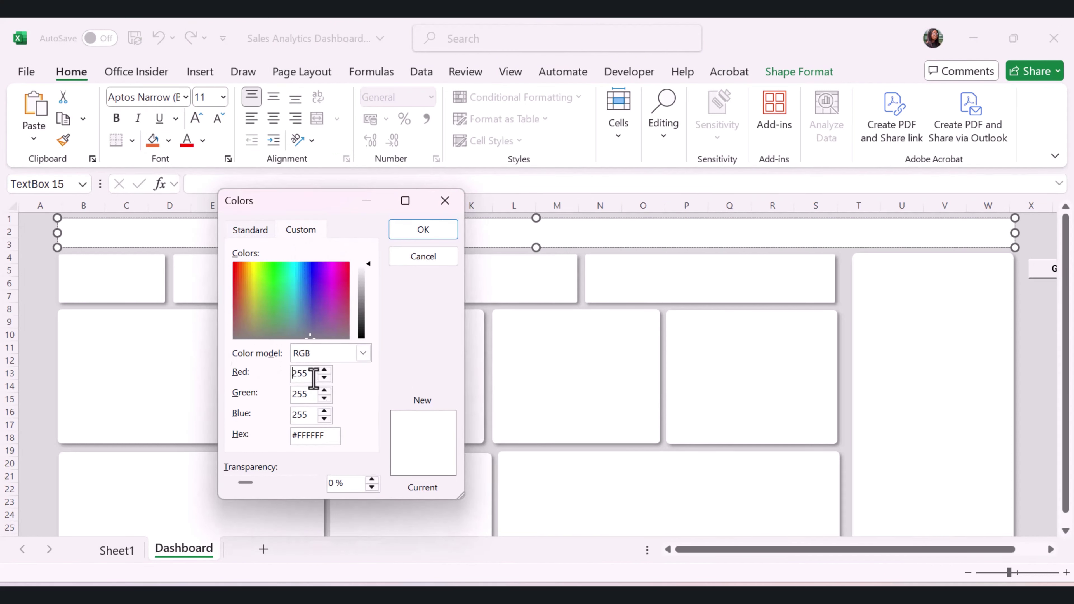
drag(311, 373, 293, 373)
text(50)
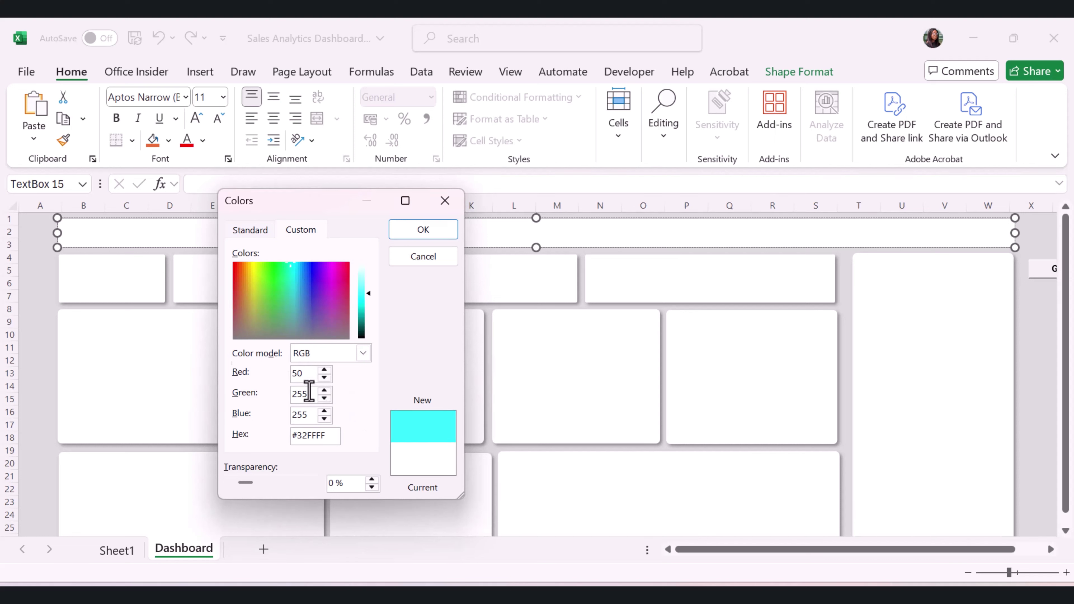
text(50)
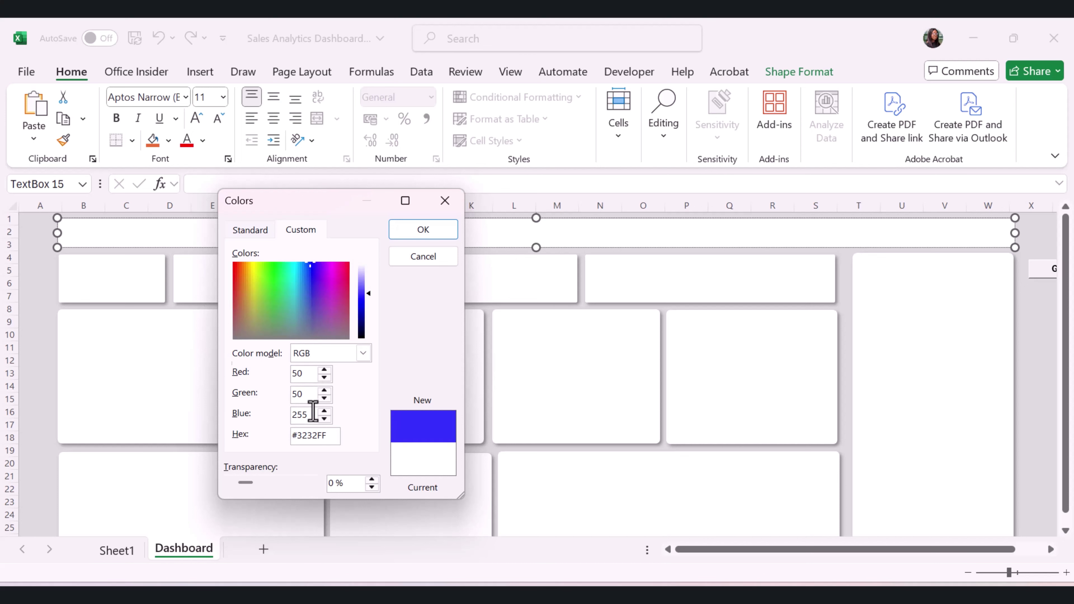
double_click(311, 413)
text(50)
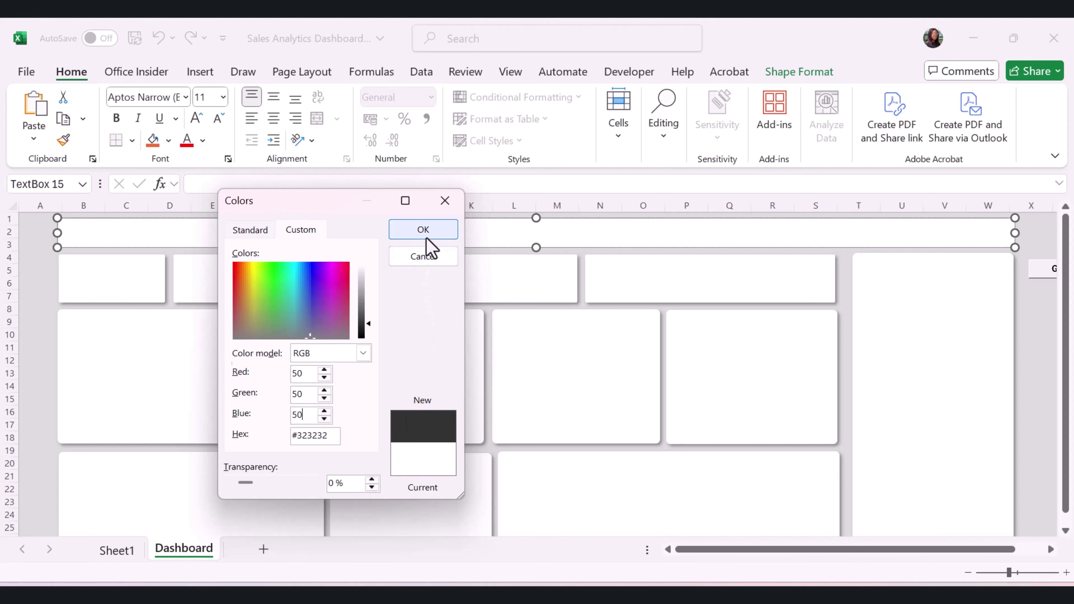
click(423, 230)
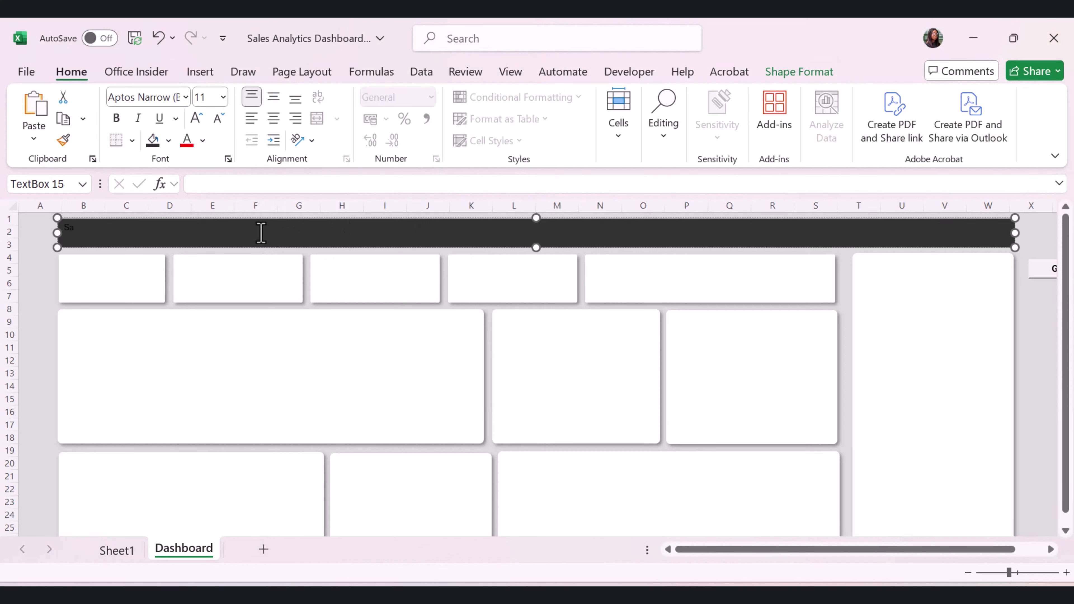
Make the header text white and bold, and complete the title as "Sales Analytics Dashboard".
drag(171, 231, 61, 229)
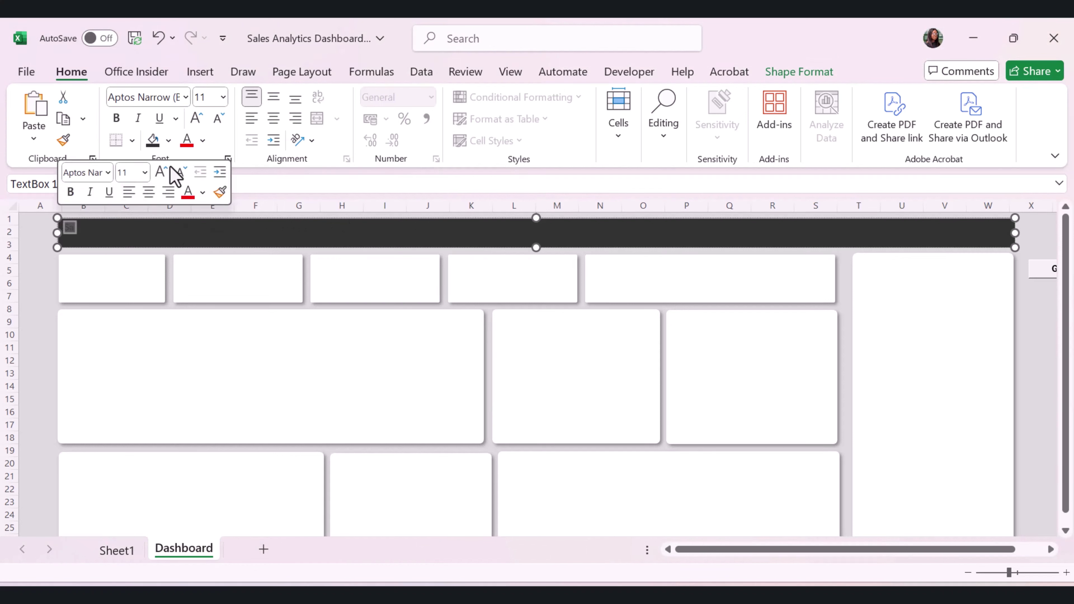
click(203, 140)
click(190, 250)
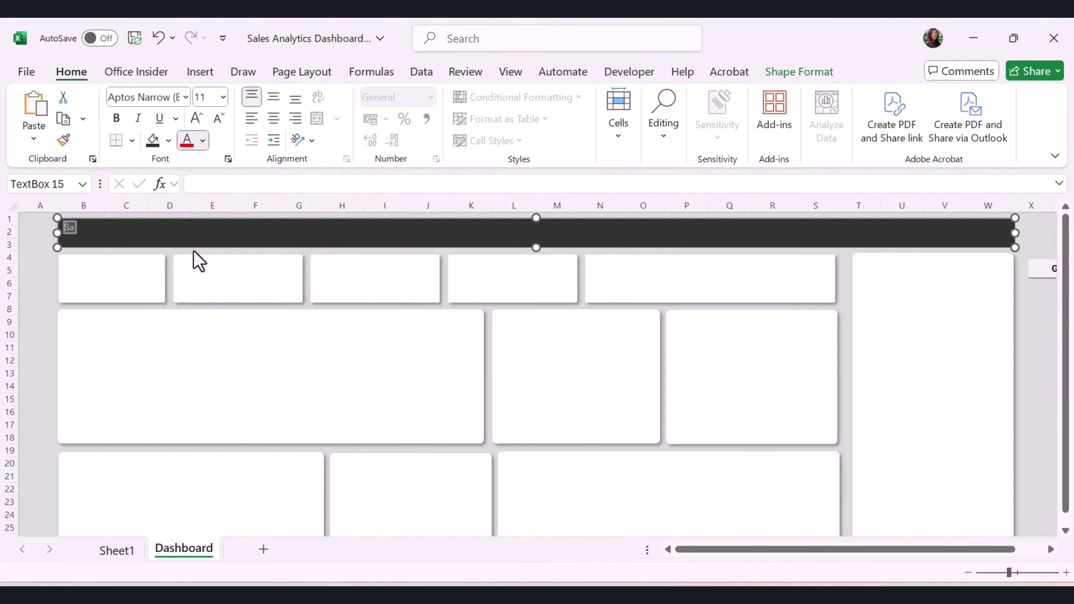
click(116, 119)
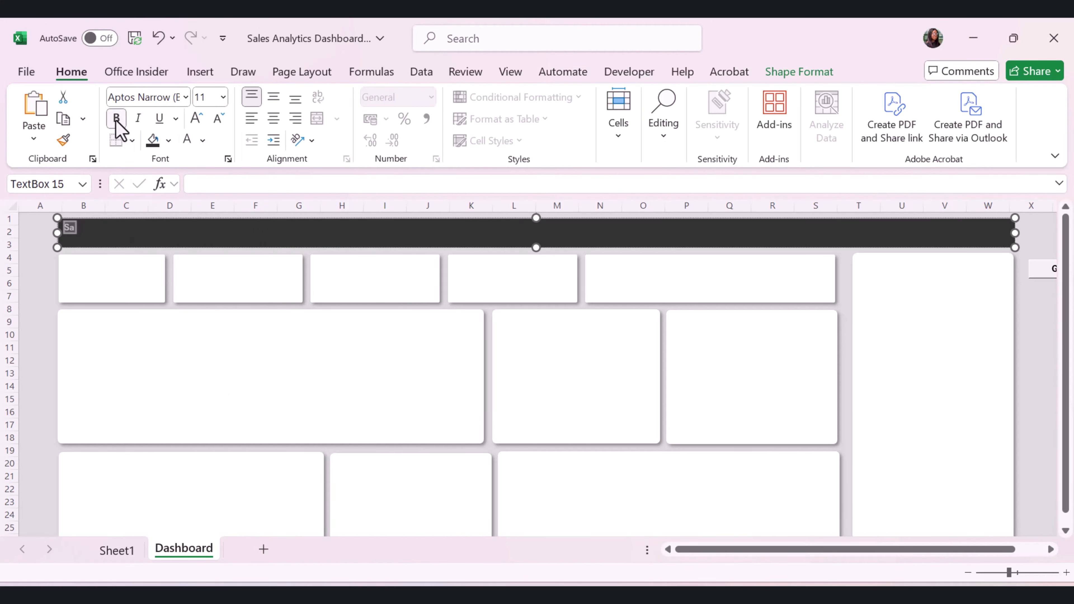
click(120, 229)
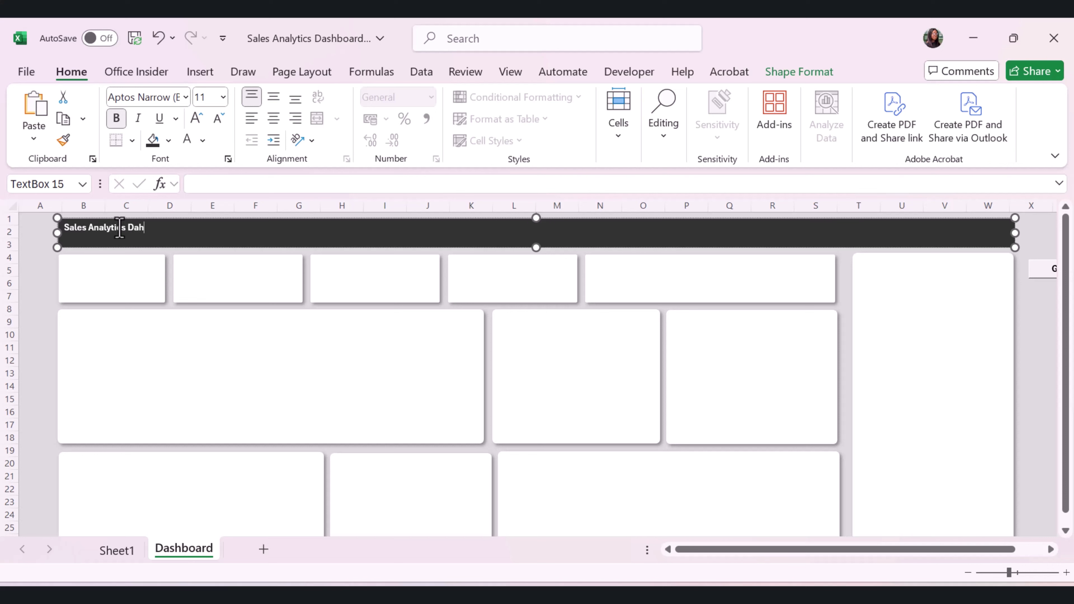
Enlarge the whole header title to 18 pt and make it italic.
key(ctrl+a)
click(196, 119)
click(196, 118)
click(195, 118)
click(196, 118)
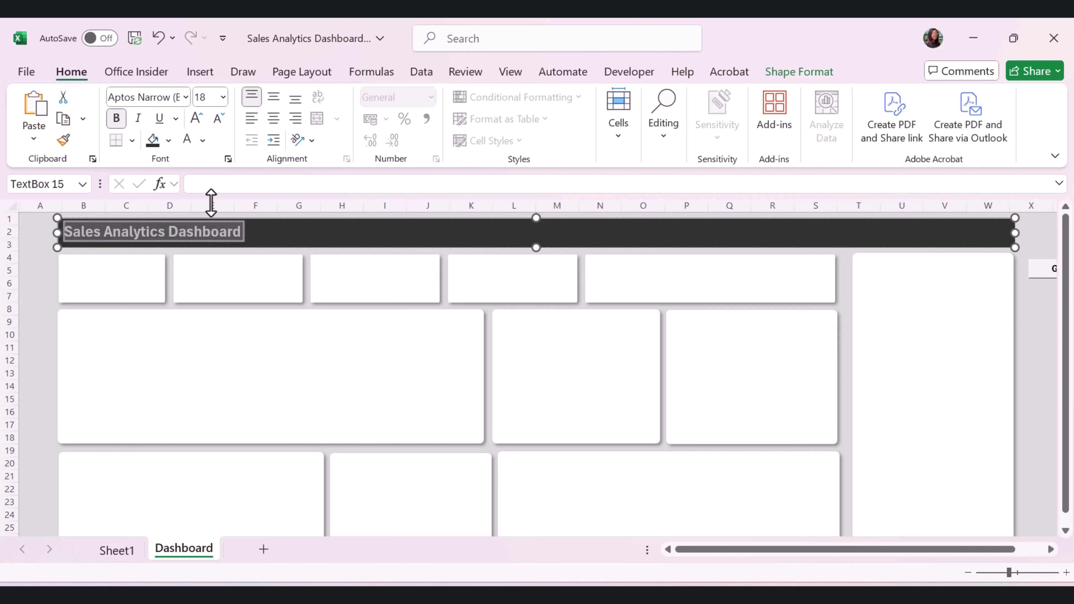
click(45, 280)
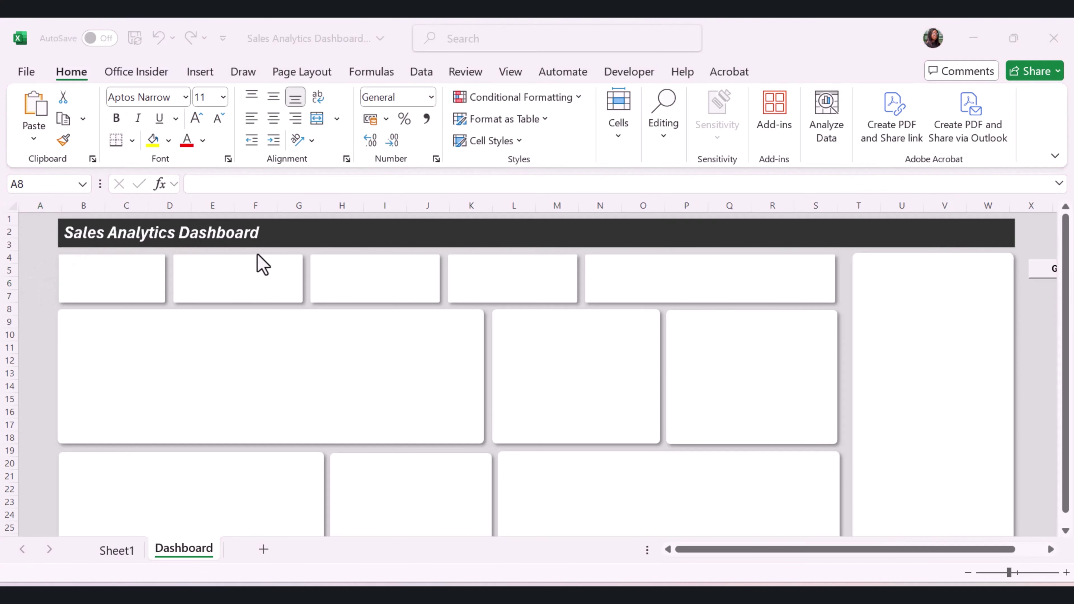
click(205, 293)
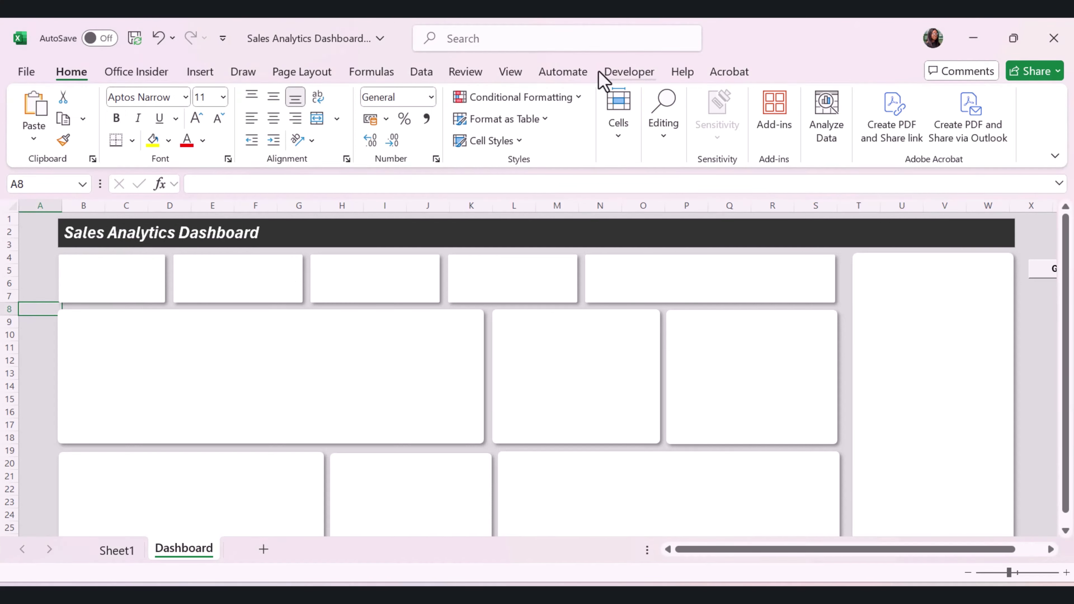
Draw a text box about 3.5 cm by 0.7 cm inside the first small card, reading "Total Sales" in bold.
click(207, 74)
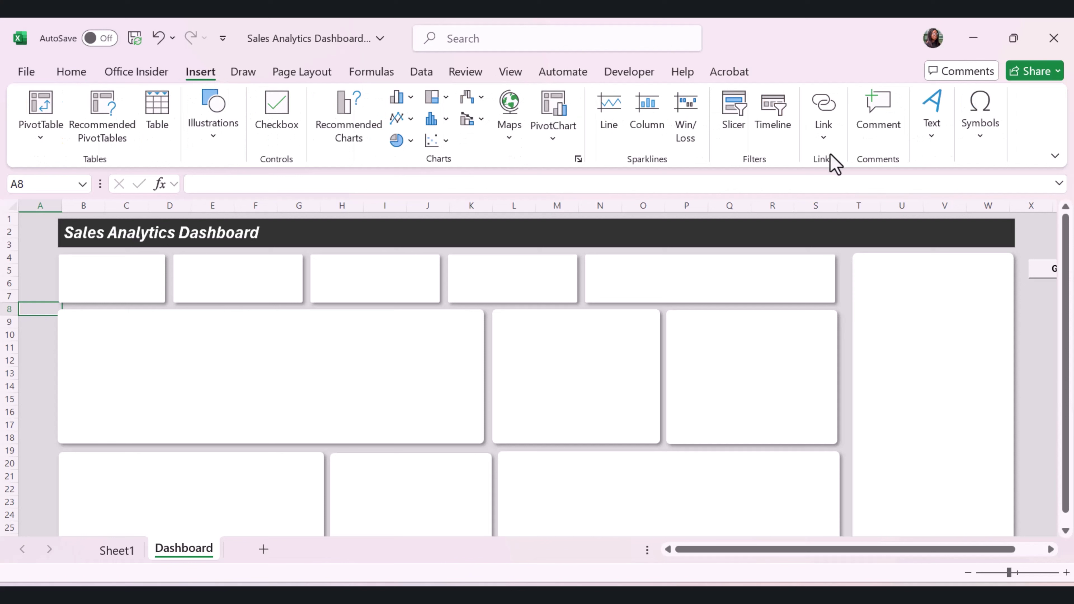
click(930, 153)
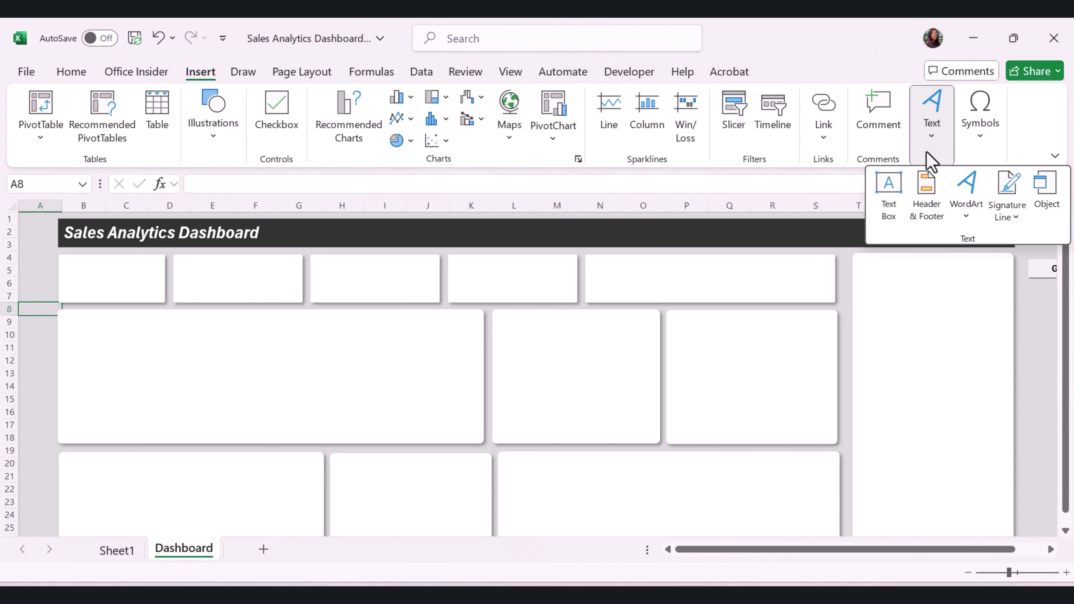
click(889, 199)
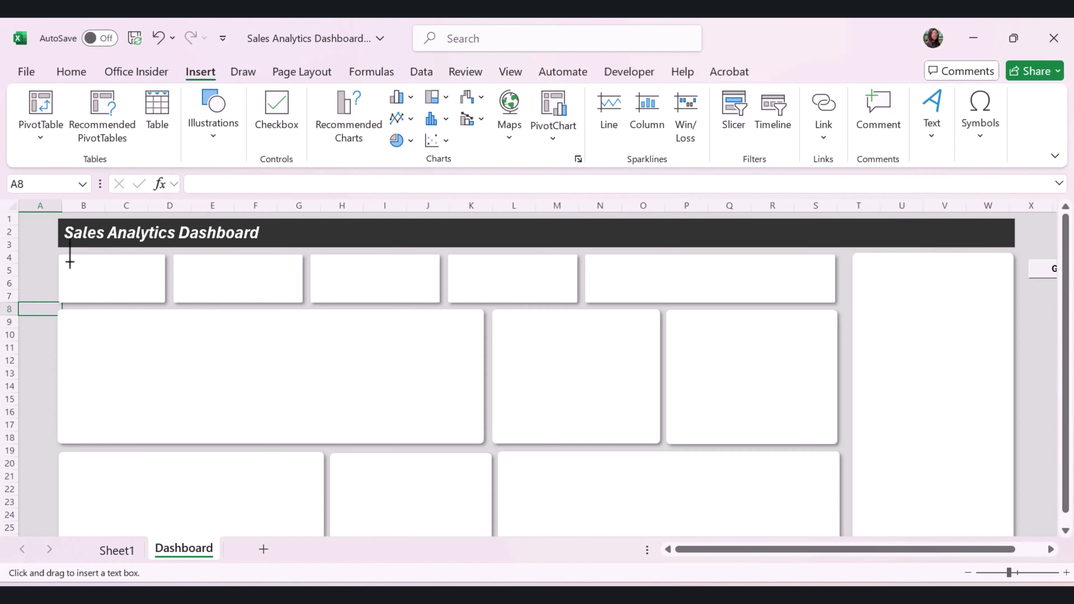
drag(70, 262, 169, 280)
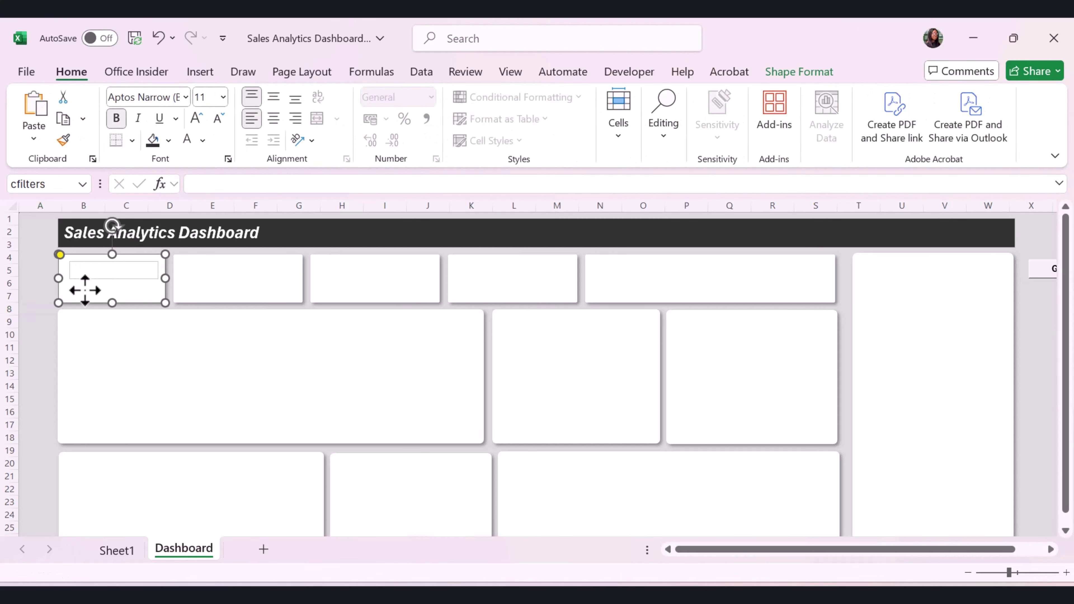
click(84, 272)
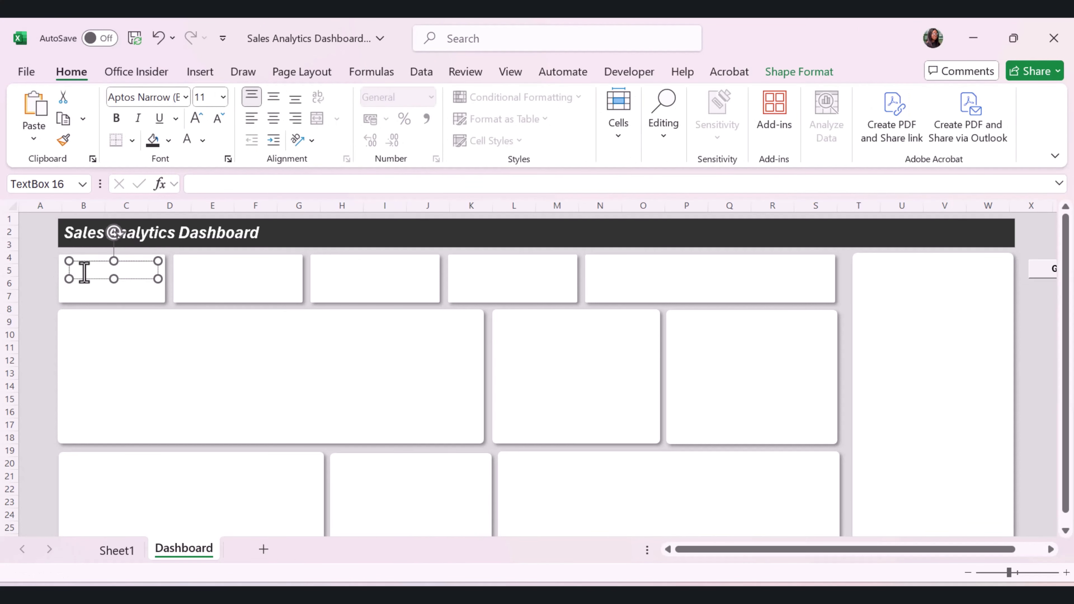
text(Total Sales)
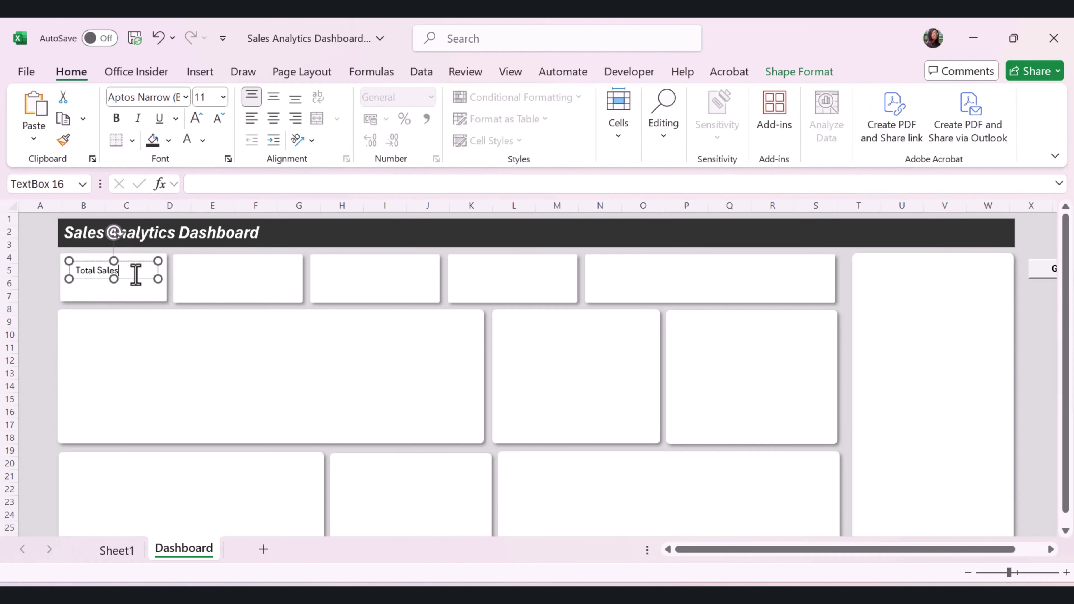
drag(135, 271, 61, 275)
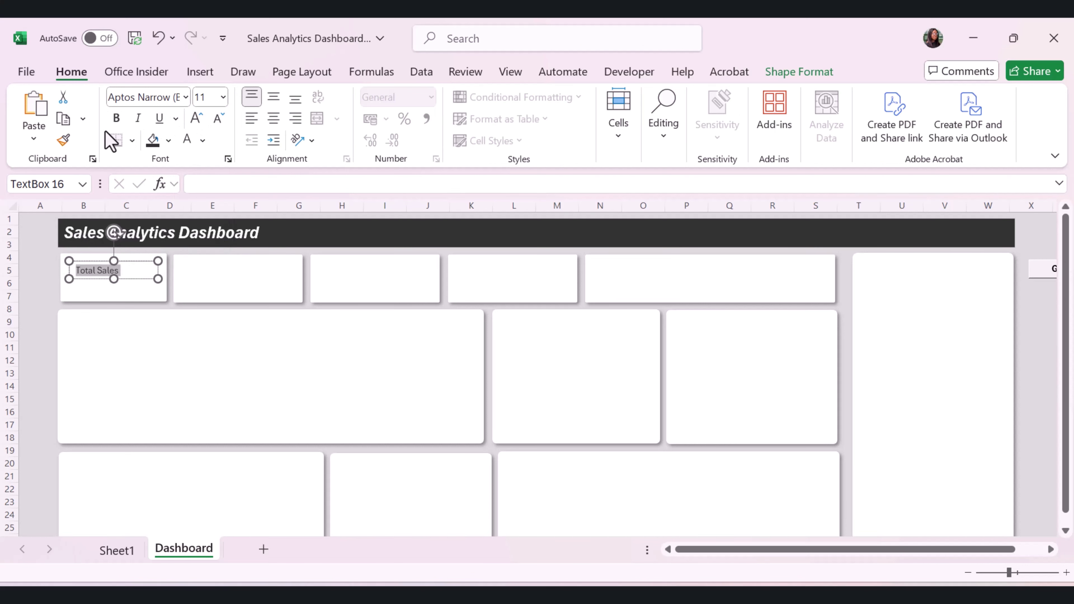
click(116, 119)
Remove the fill and the outline from the Total Sales text box.
click(799, 72)
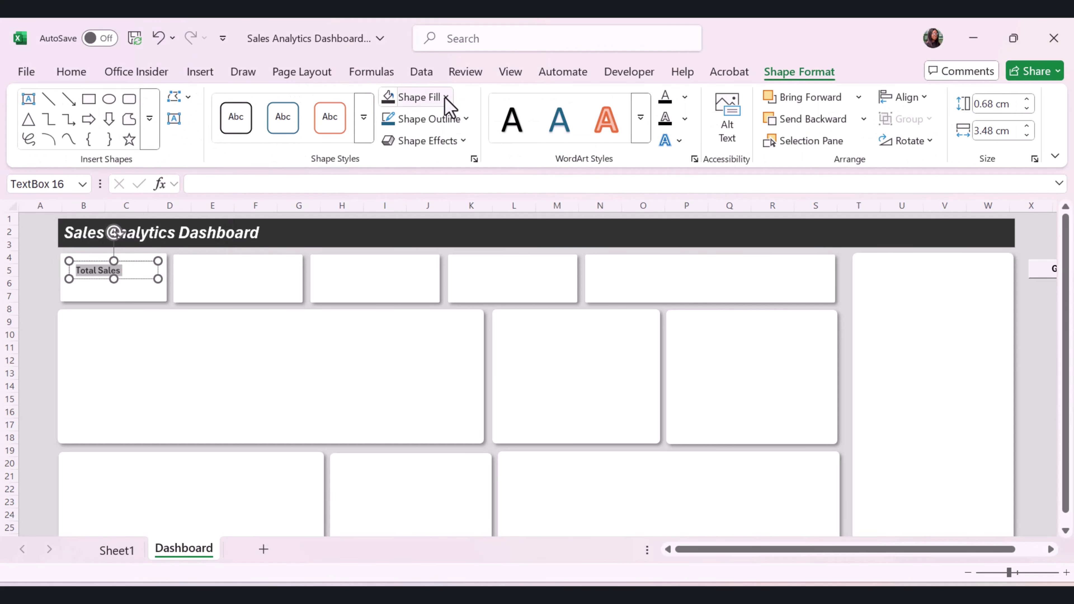
click(446, 98)
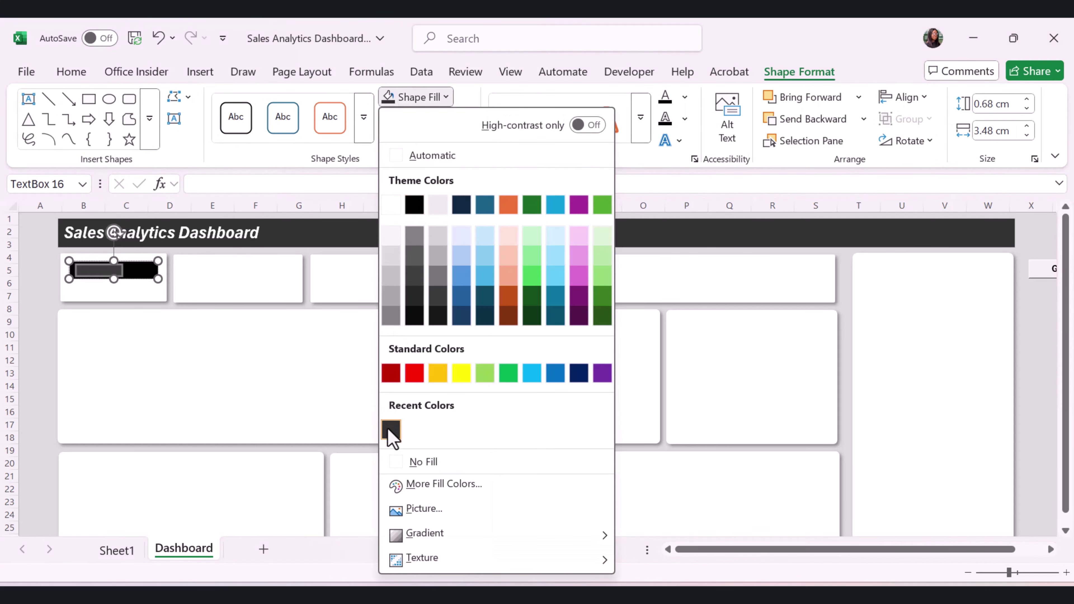
click(400, 462)
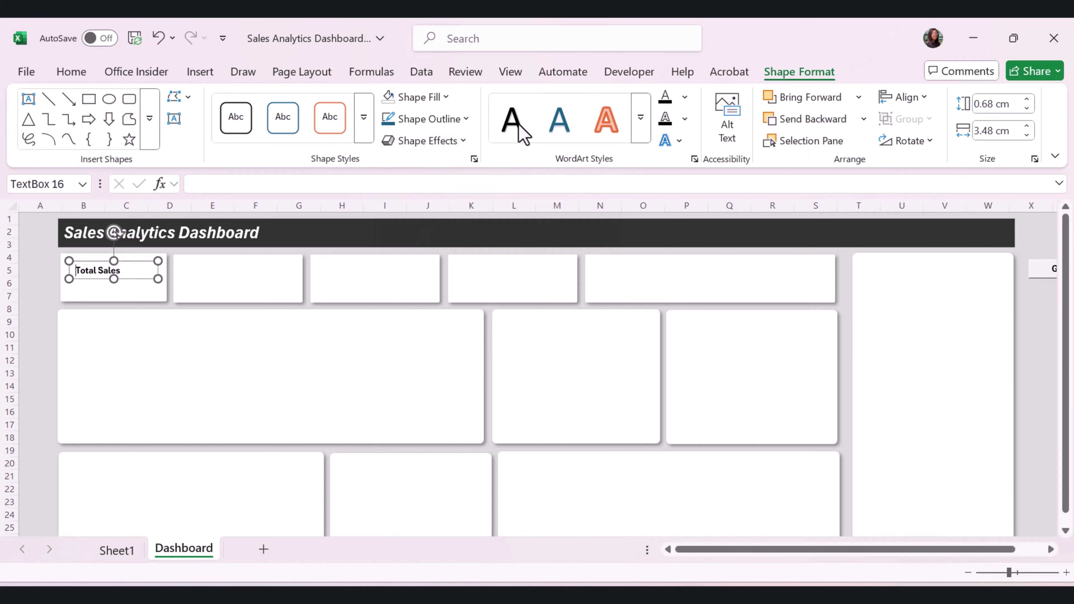
click(465, 119)
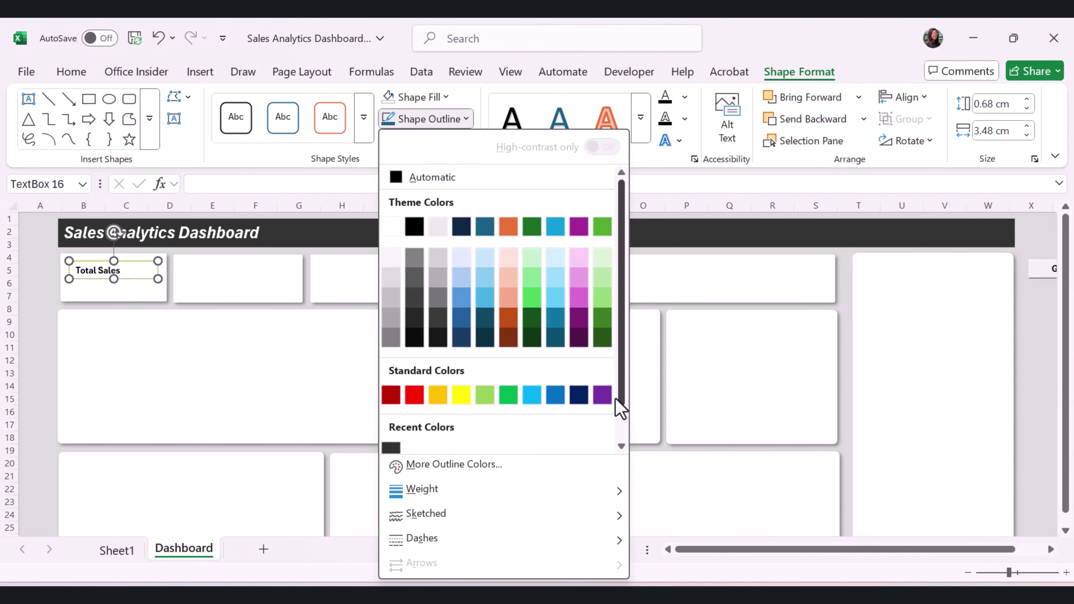
drag(623, 412, 621, 440)
click(480, 449)
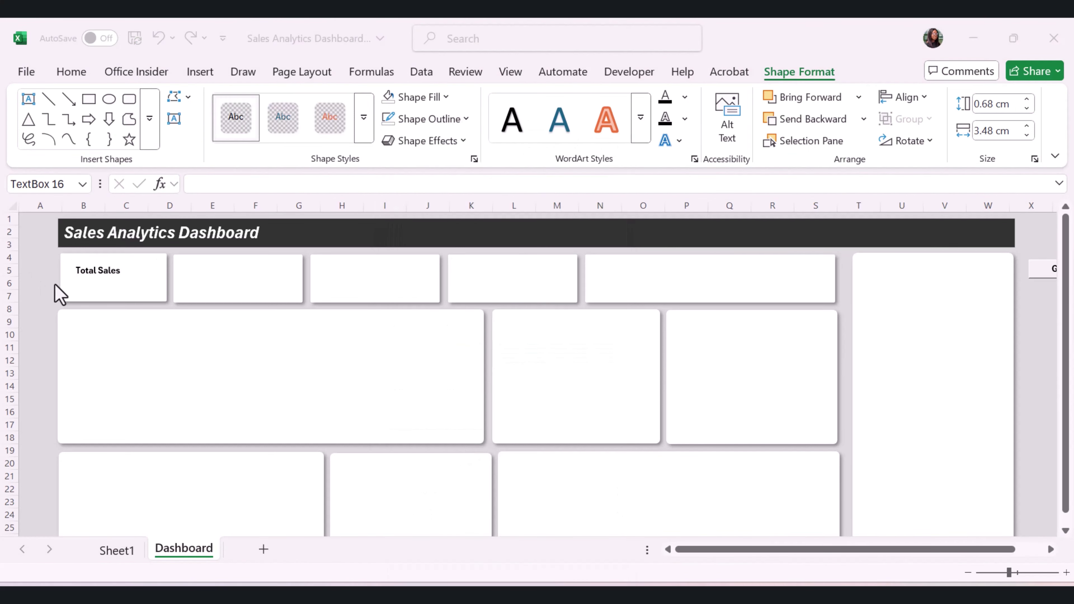
Set the Total Sales text to the custom colour RGB 128, 0, 32 and move the label to its card's upper-left corner.
drag(121, 270, 67, 270)
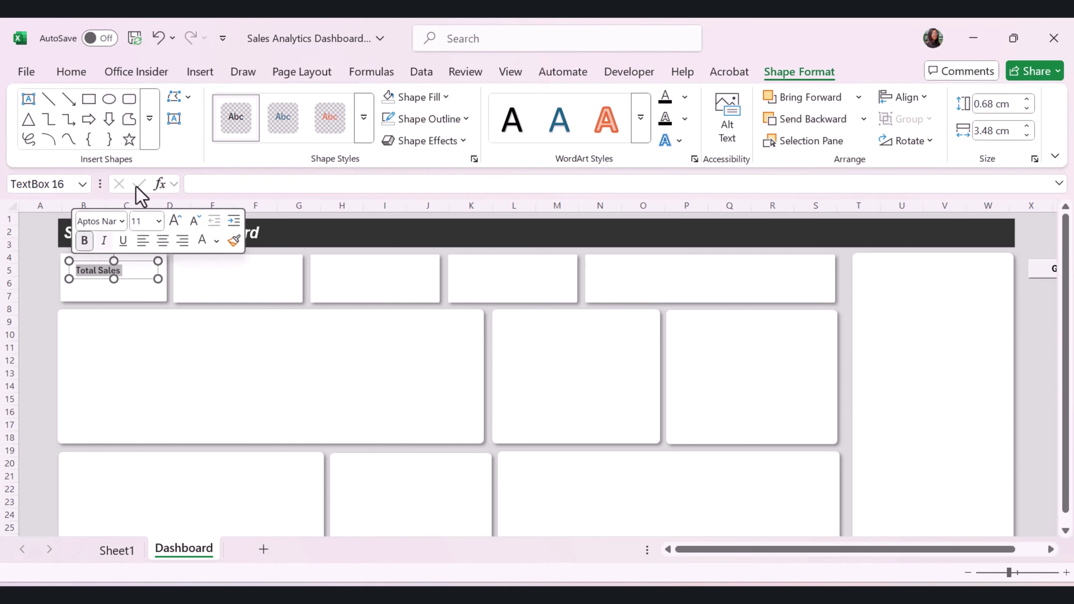
click(71, 72)
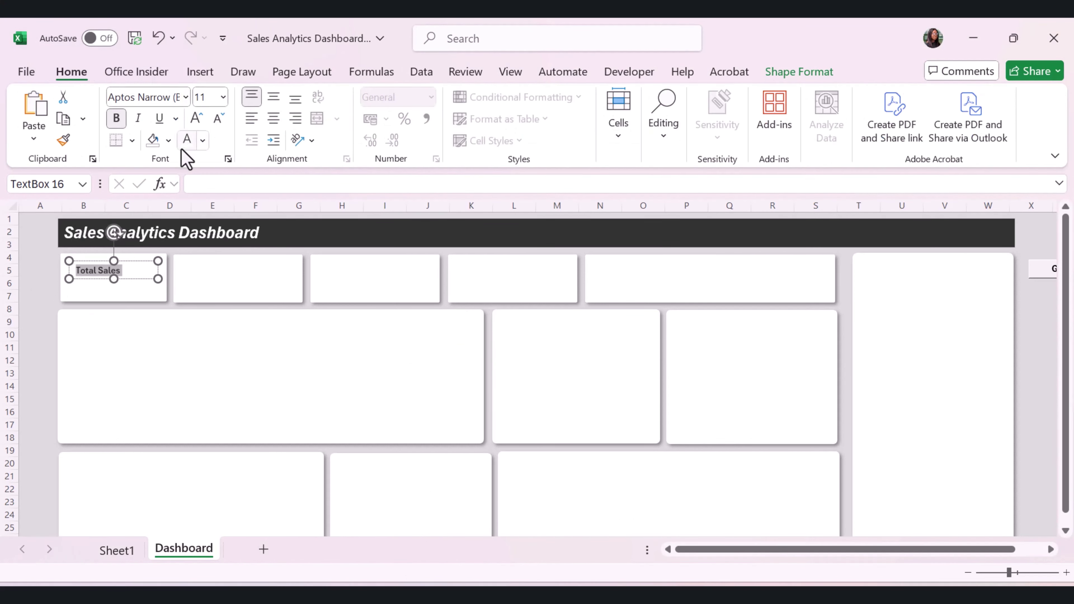
click(202, 141)
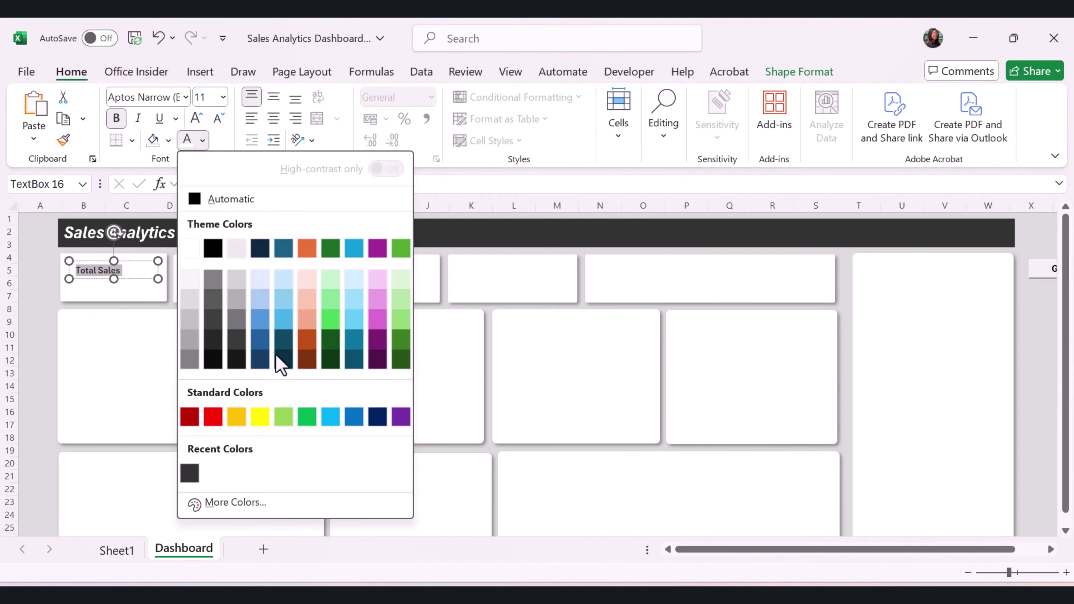
click(238, 506)
click(304, 250)
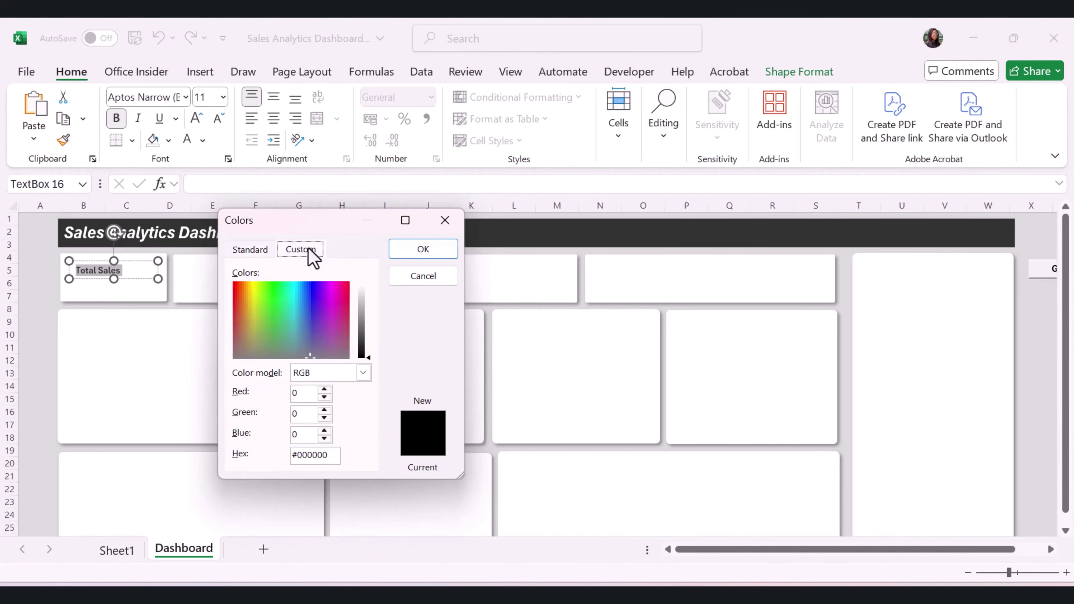
double_click(307, 394)
text(128)
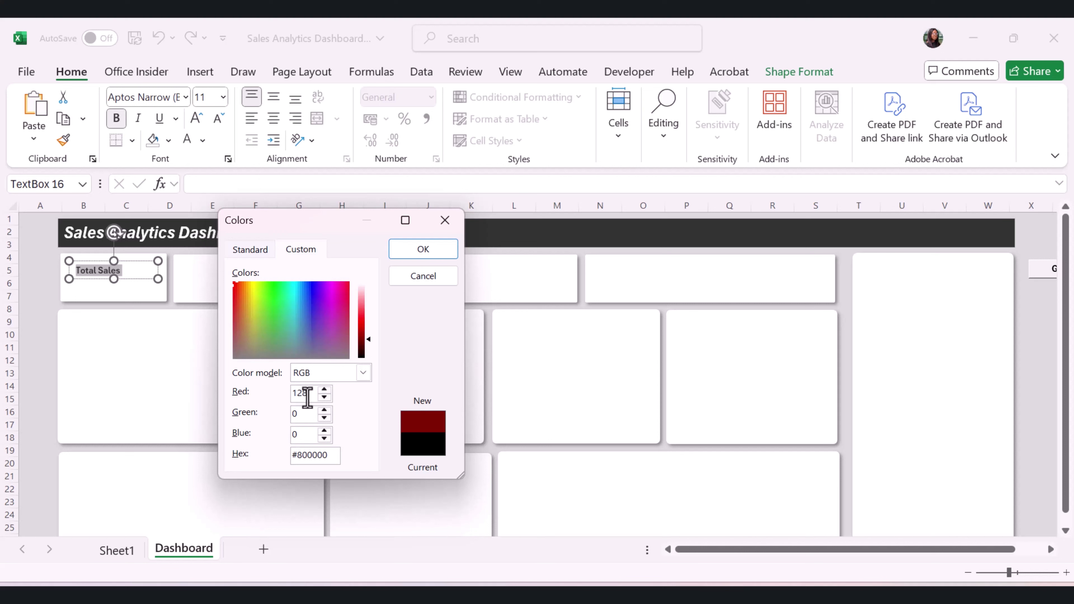
click(304, 436)
key(BackSpace)
text(32)
click(404, 253)
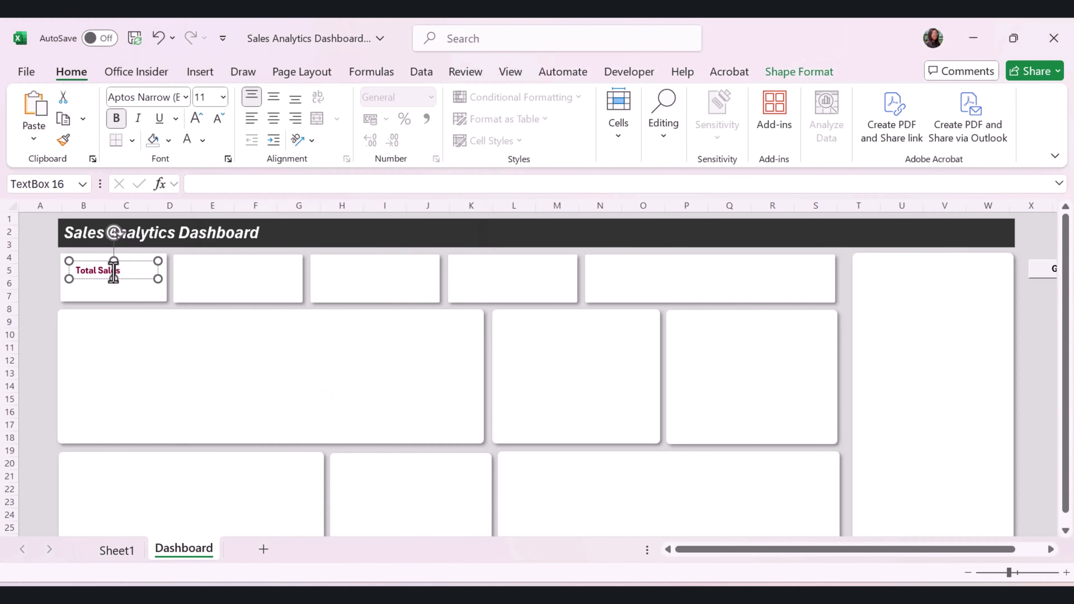
drag(69, 270, 57, 264)
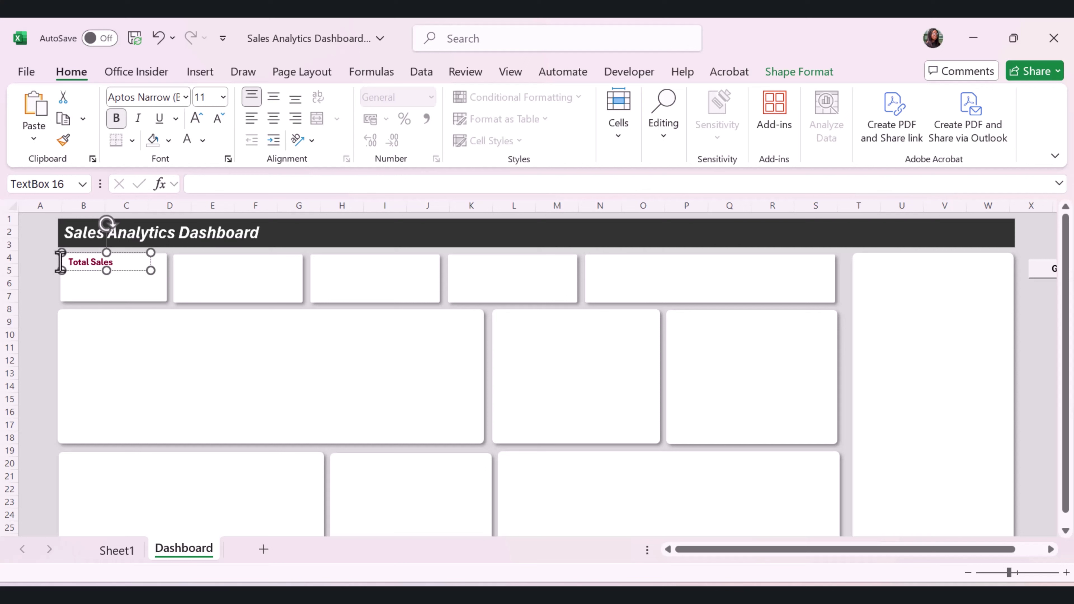
Duplicate the Total Sales label and place the copy in the upper-left corner of the second small card.
click(60, 261)
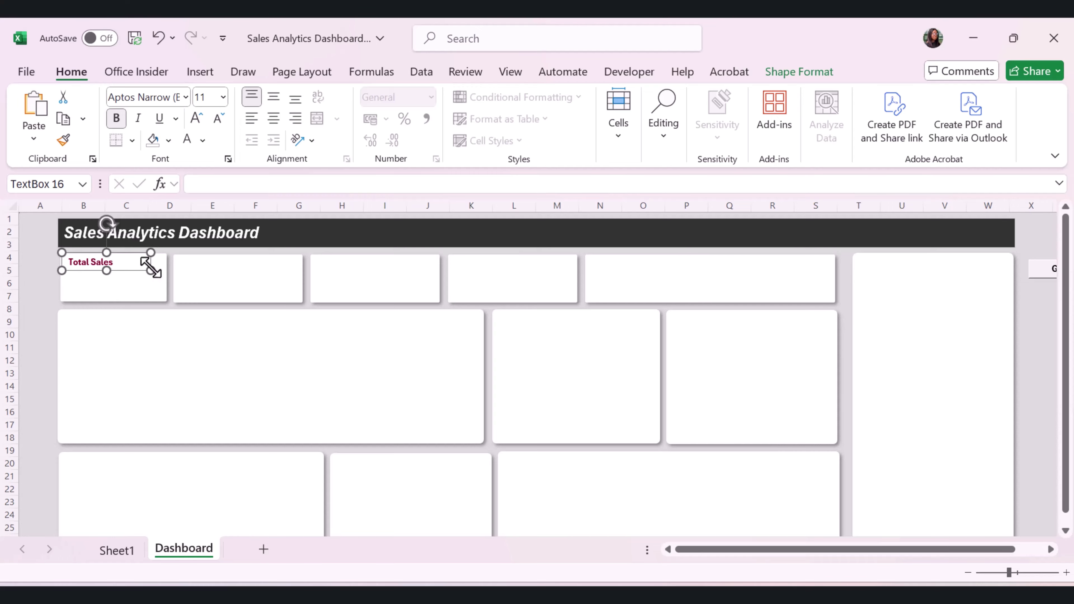
key(ctrl+d)
drag(72, 271, 177, 265)
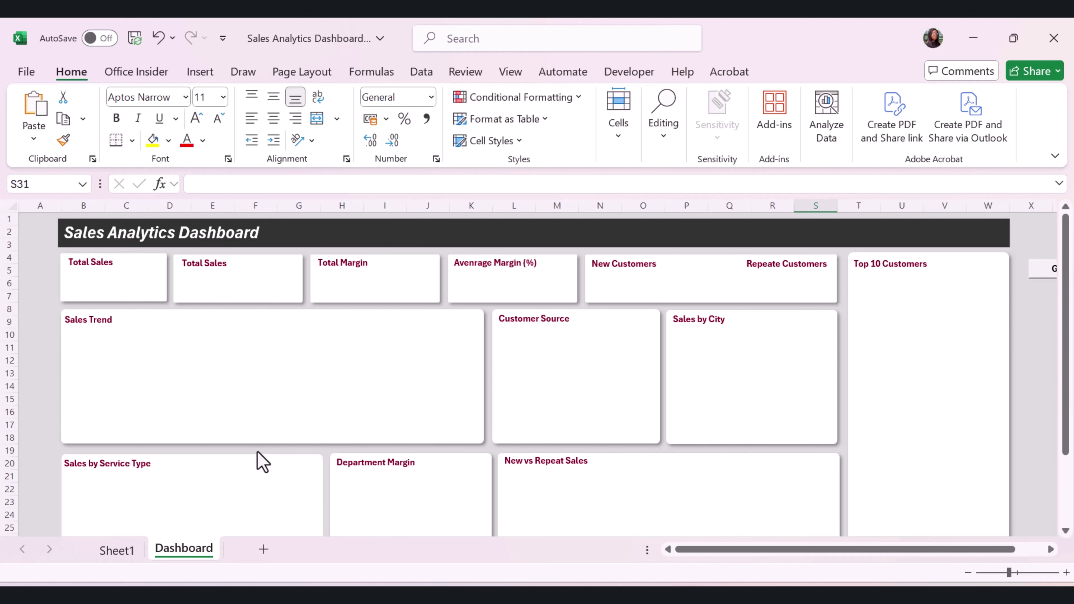
On Sheet1, insert two blank columns between the Date and Customer Name columns.
click(126, 552)
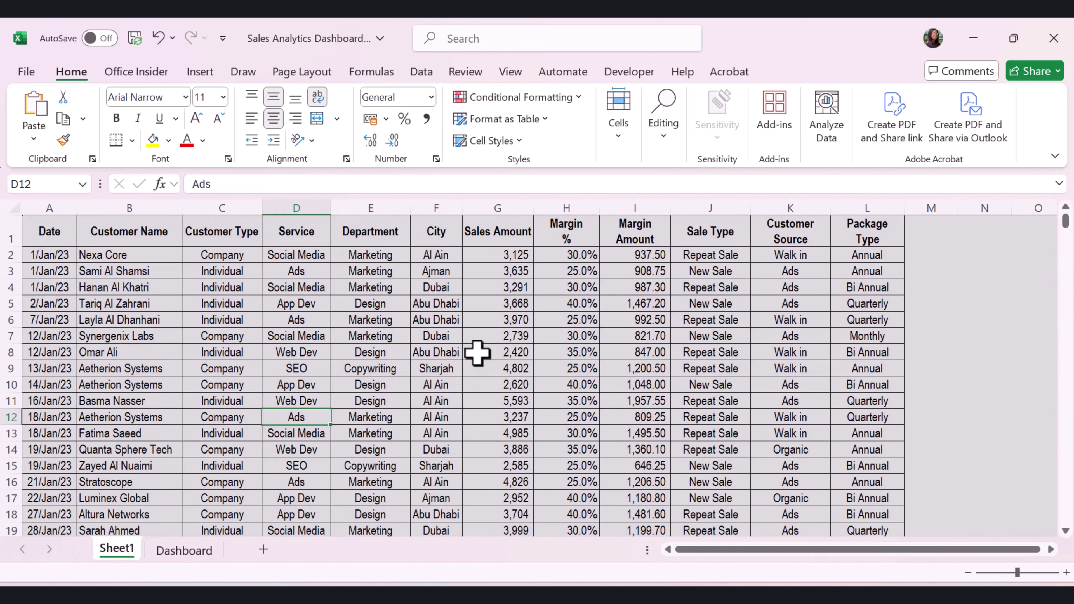
click(106, 204)
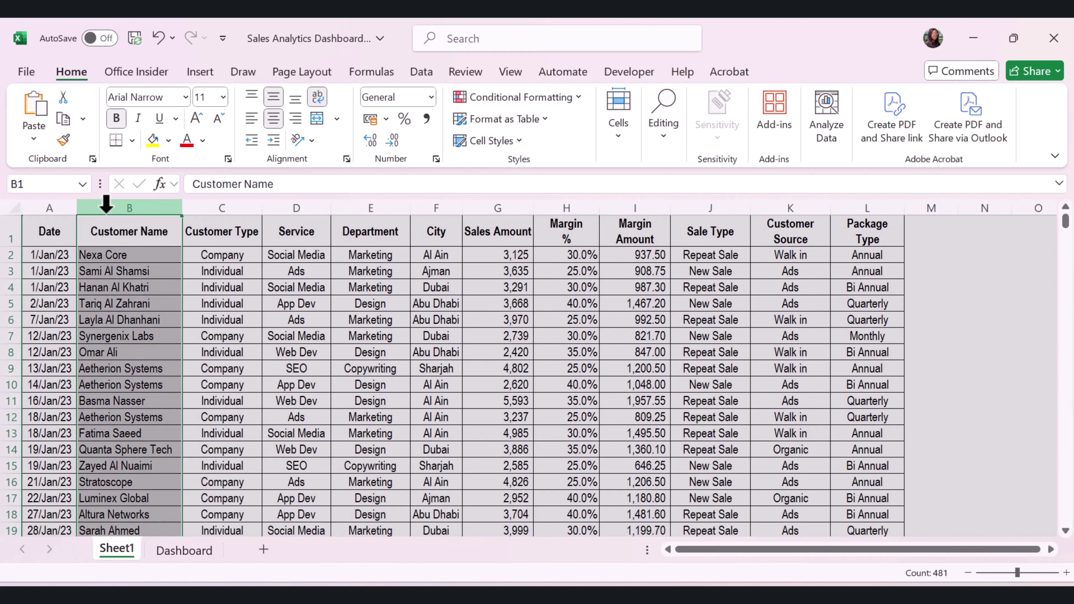
right_click(105, 204)
click(155, 381)
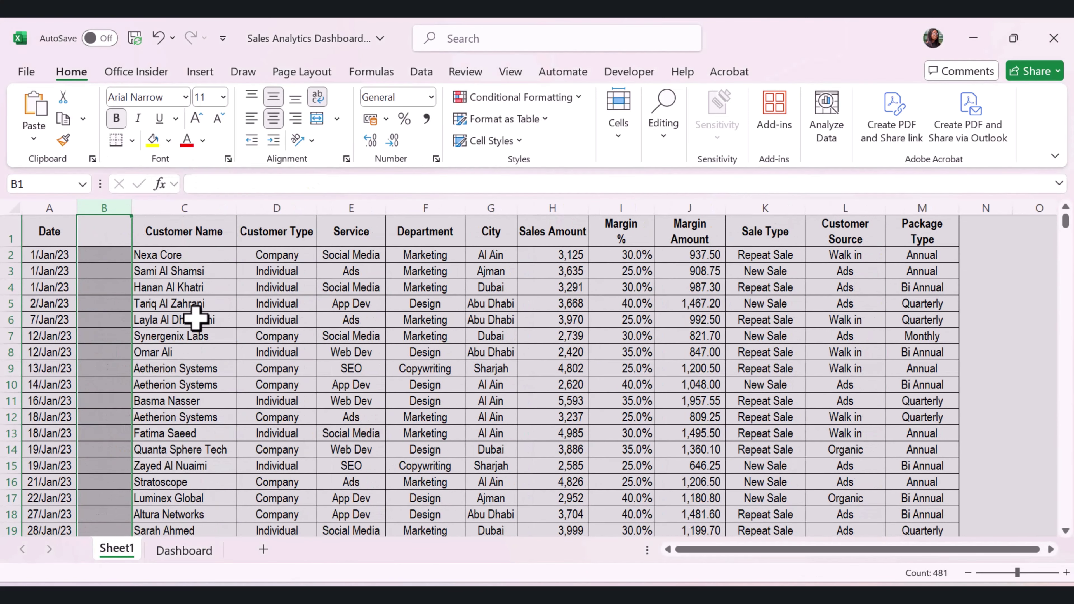
right_click(201, 202)
click(243, 376)
Enter the headers "Month" in B1 and "Year" in C1 for the two blank columns.
click(111, 232)
text(M)
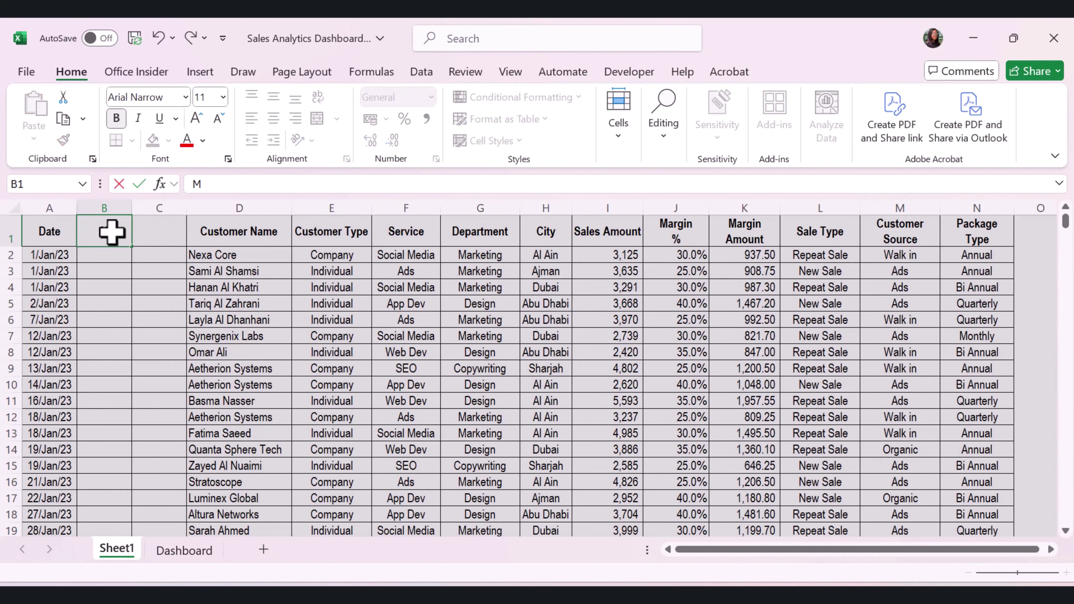
text(onth)
click(144, 229)
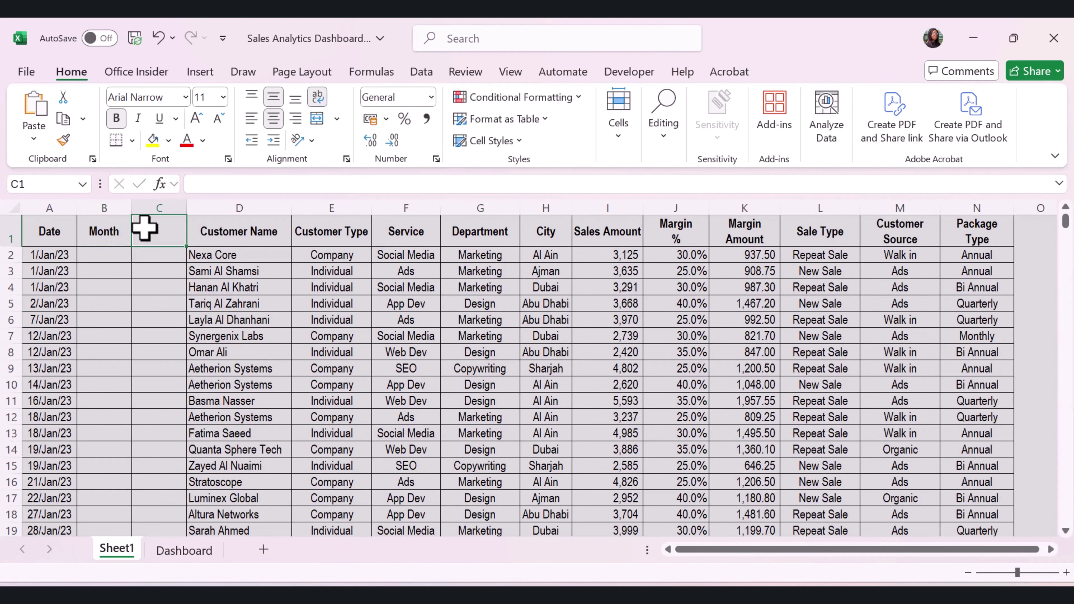
text(Year)
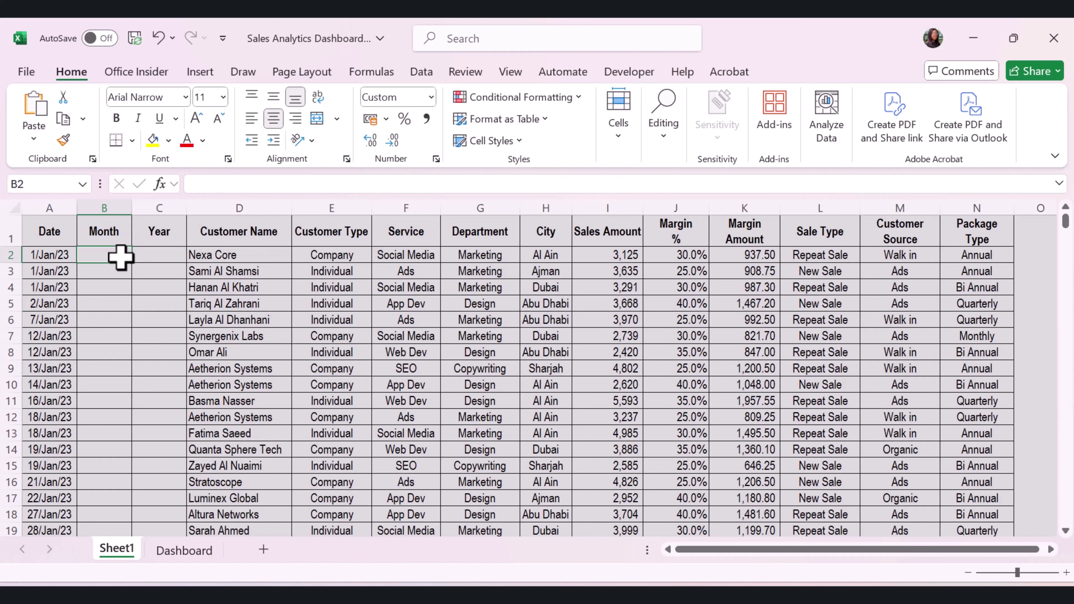
Enter =TEXT(A2,"MMM") in B2 and fill the formula down the Month column.
text(=text)
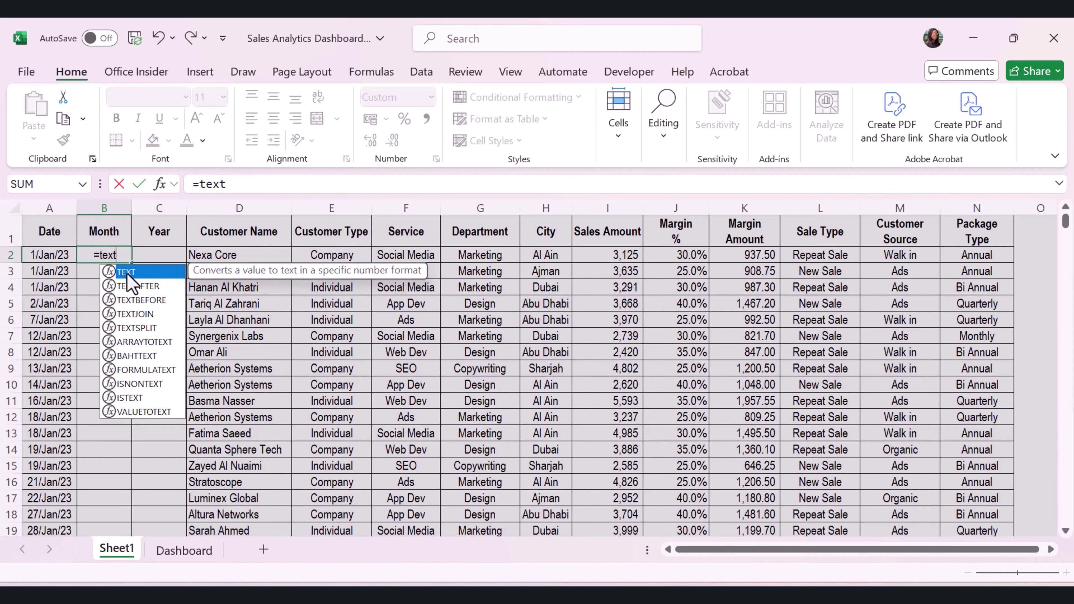
key(Tab)
click(50, 255)
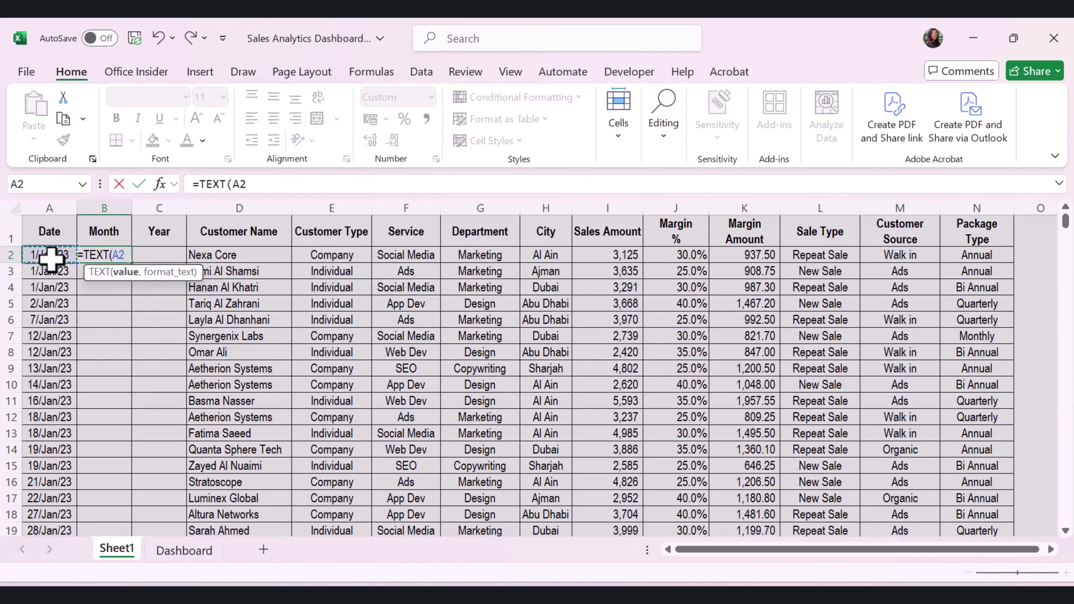
text(,")
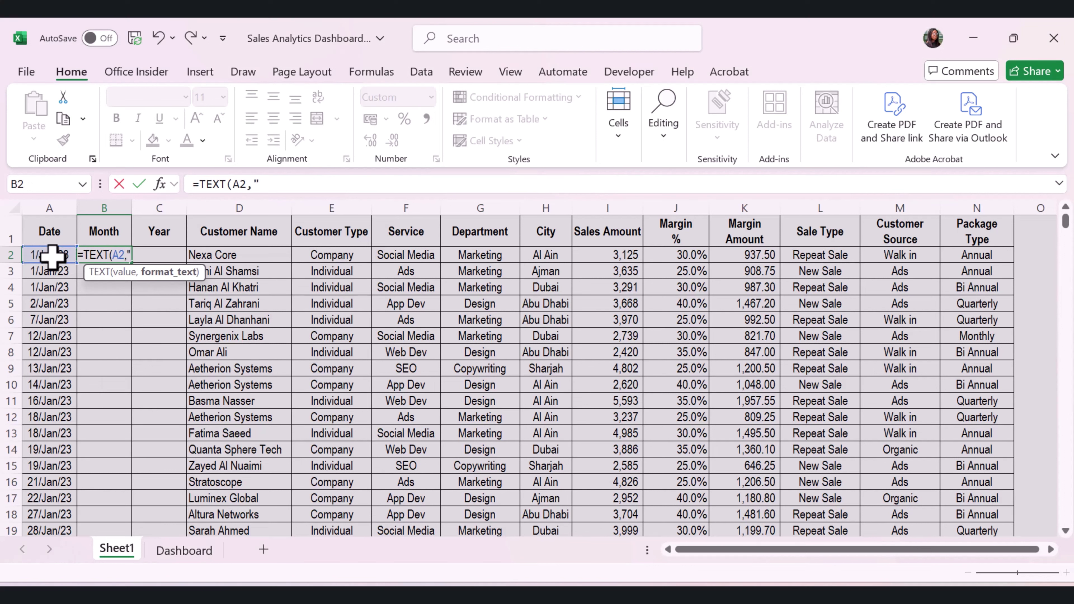
text(MMM)
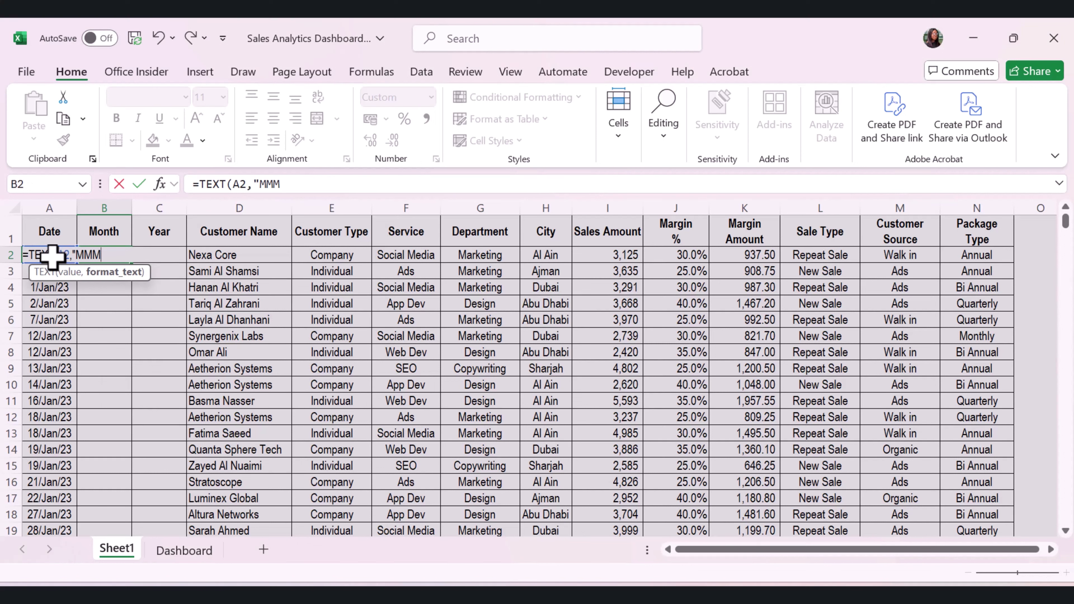
text("))
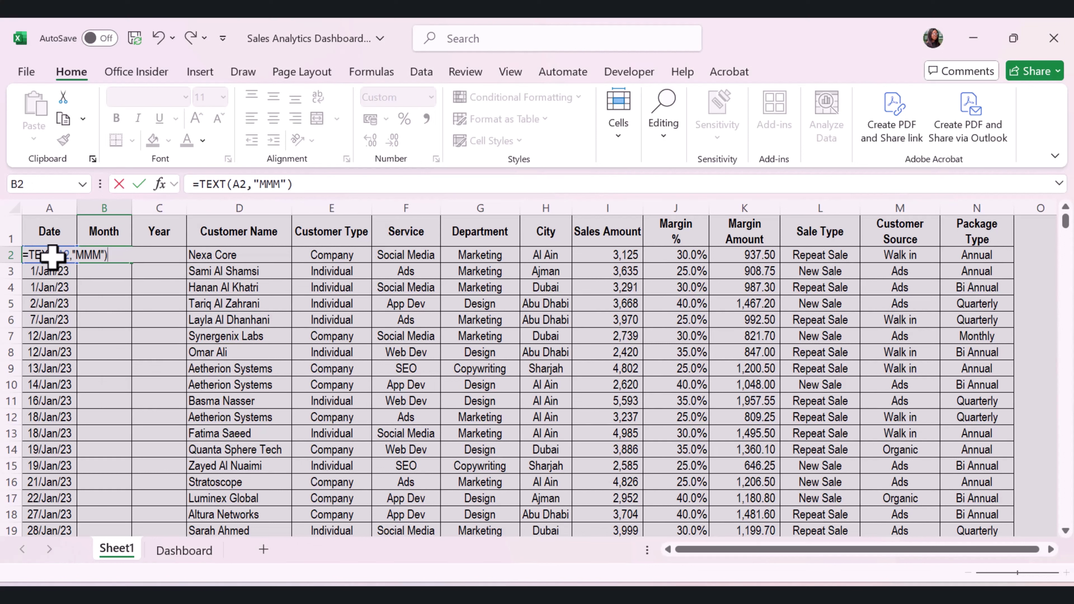
key(ctrl+Return)
double_click(132, 263)
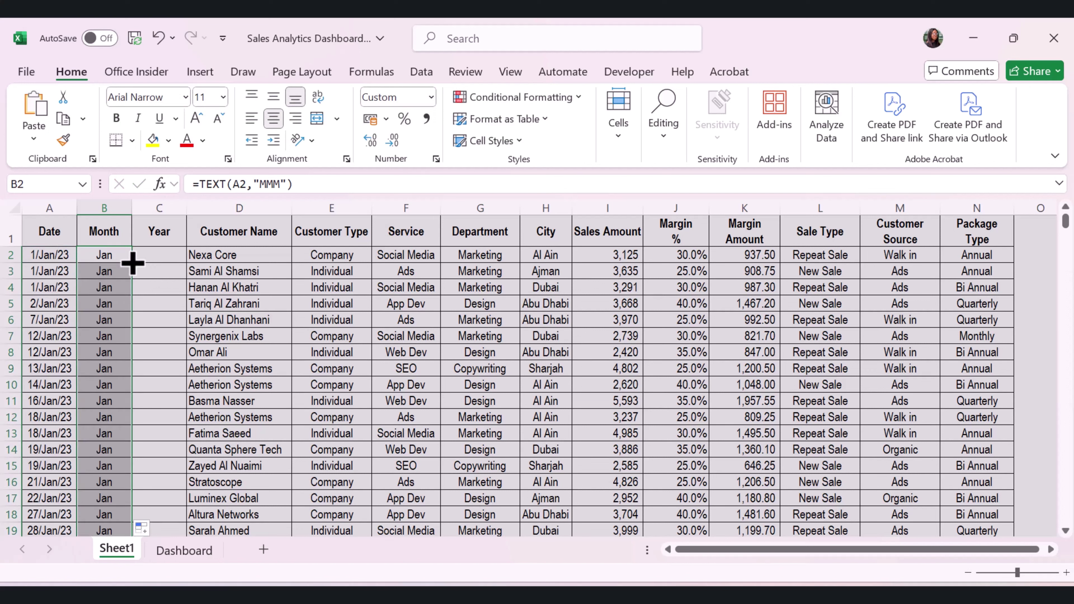
Enter =TEXT(A2,"YYY") in C2 and fill the formula down the Year column.
click(172, 255)
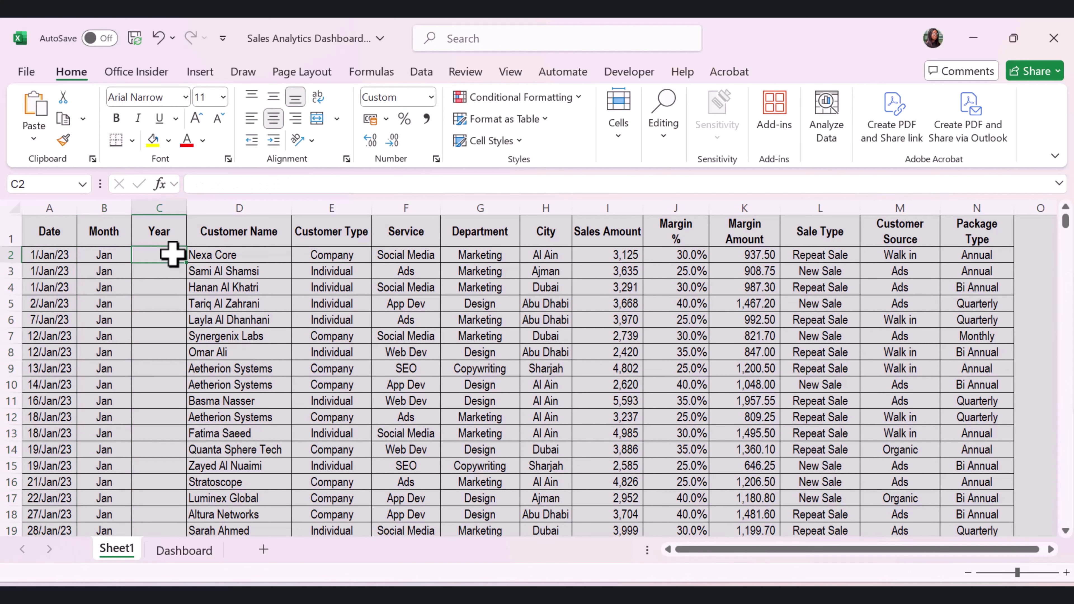
text(=TEXT)
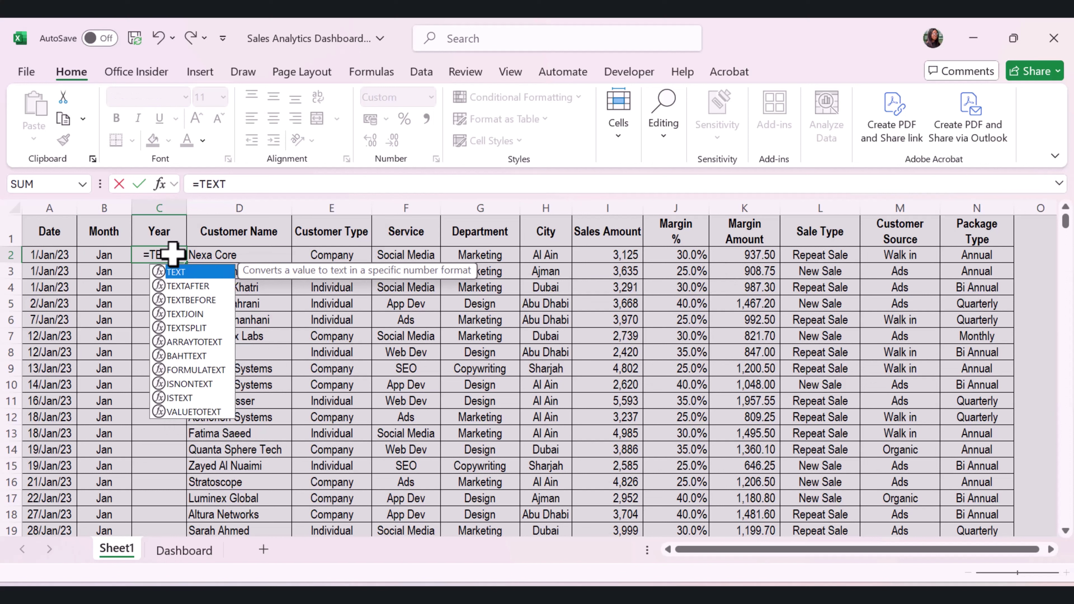
text(()
click(44, 254)
text(,"YYY)
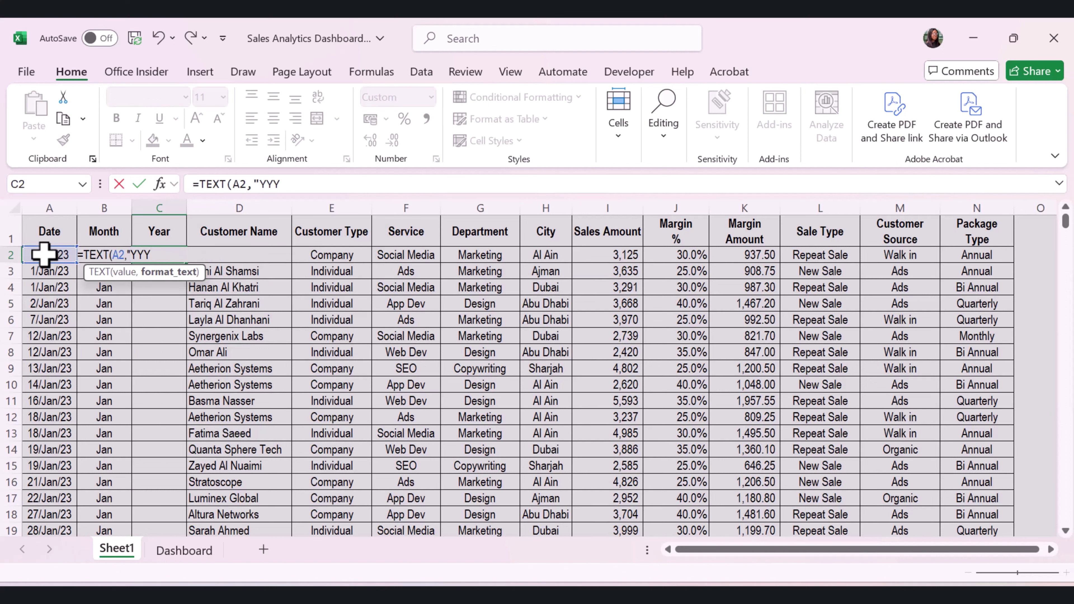
text("))
key(Return)
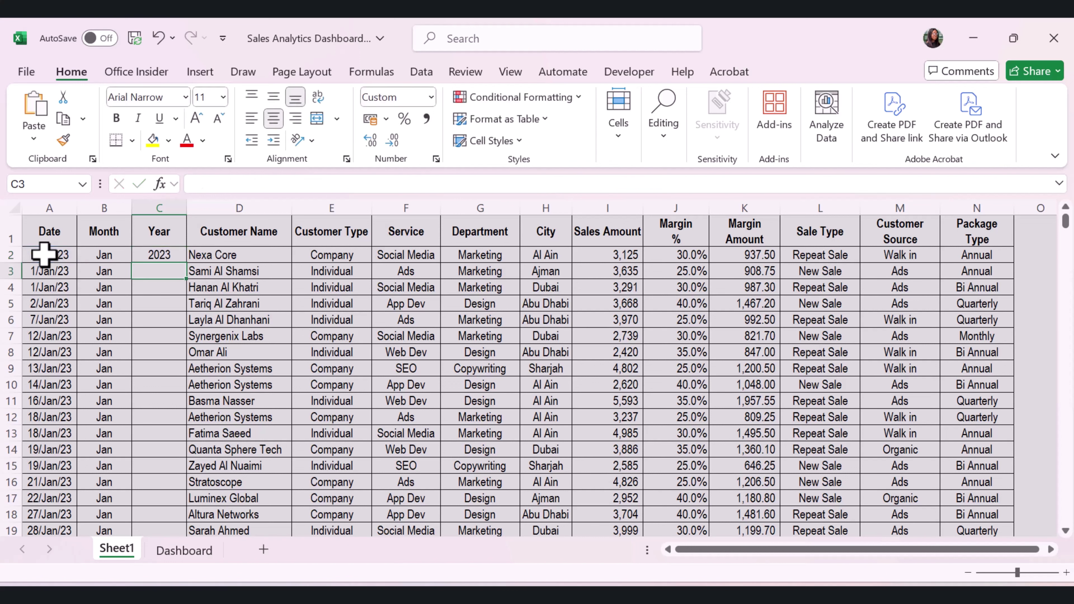
click(182, 256)
double_click(186, 262)
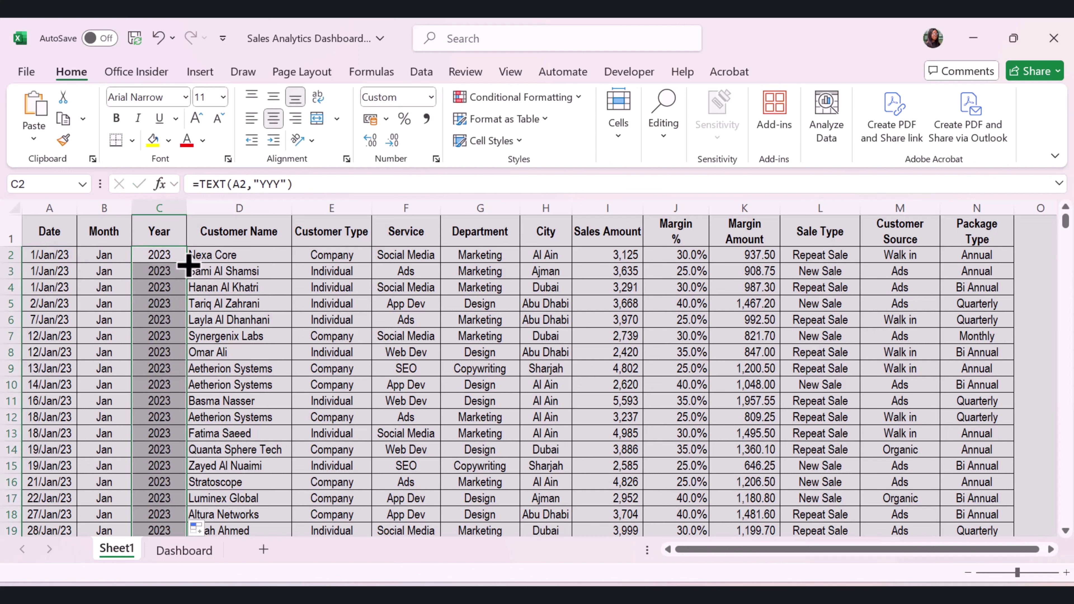
Convert the sales data range into an Excel table and name it salesdata.
click(318, 359)
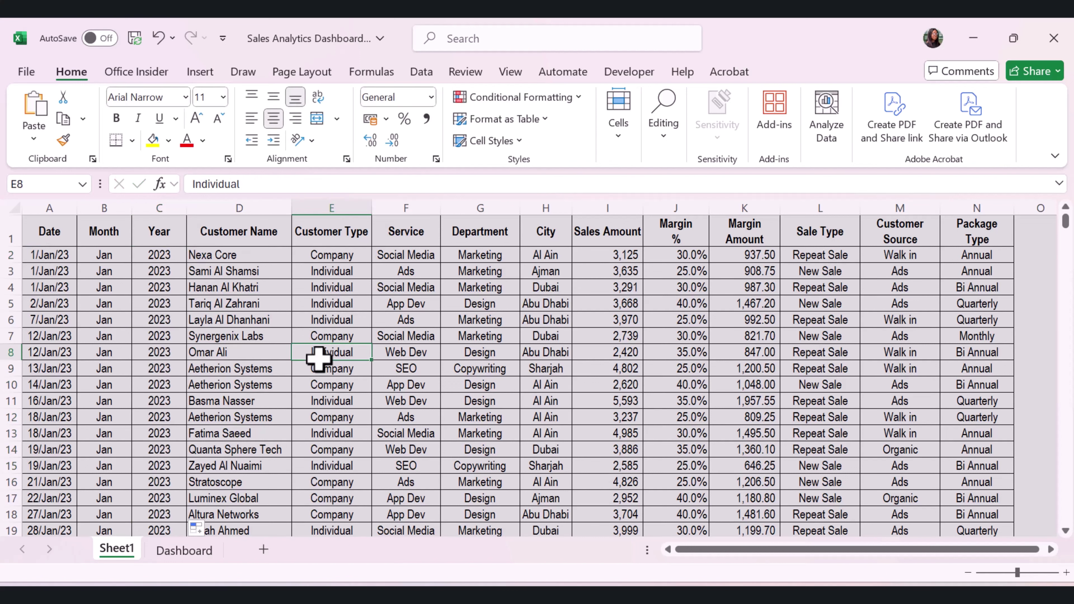
key(ctrl+t)
click(332, 409)
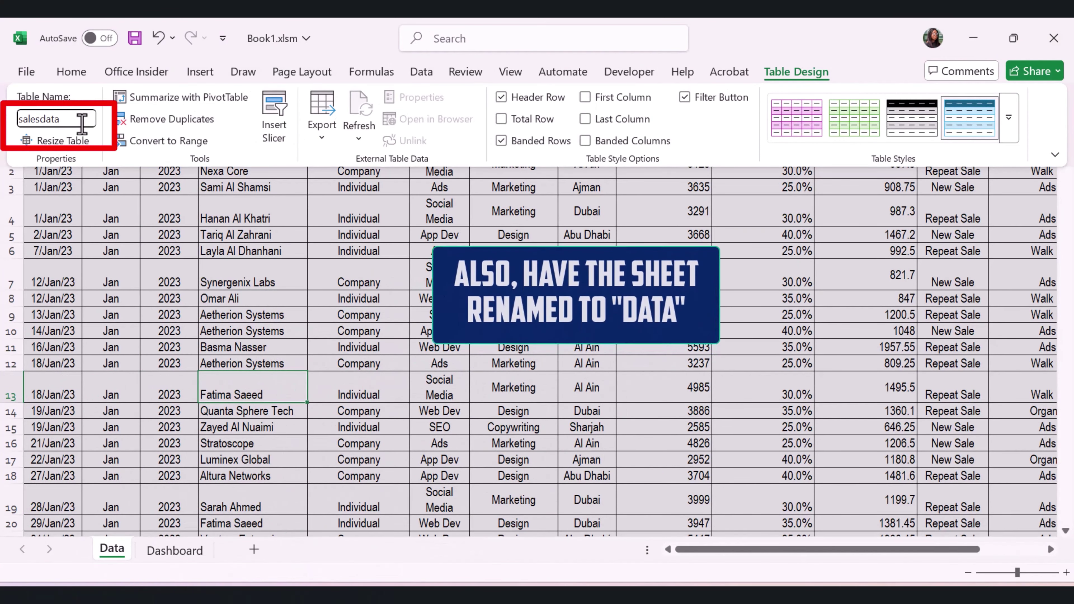
key(Return)
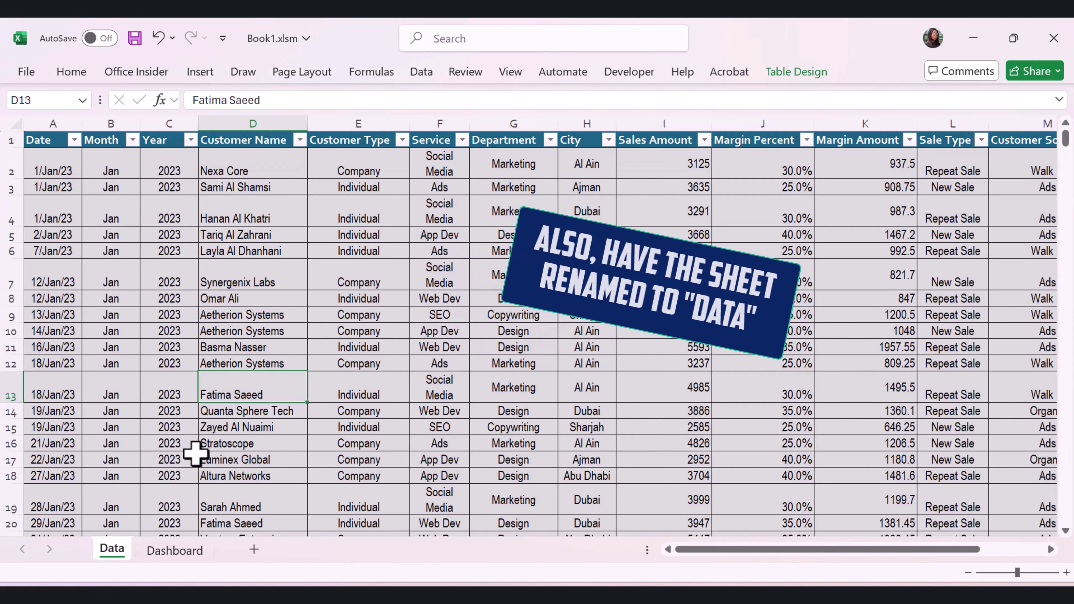
Add a new worksheet after the Dashboard sheet and name it Pivot.
click(186, 558)
click(254, 550)
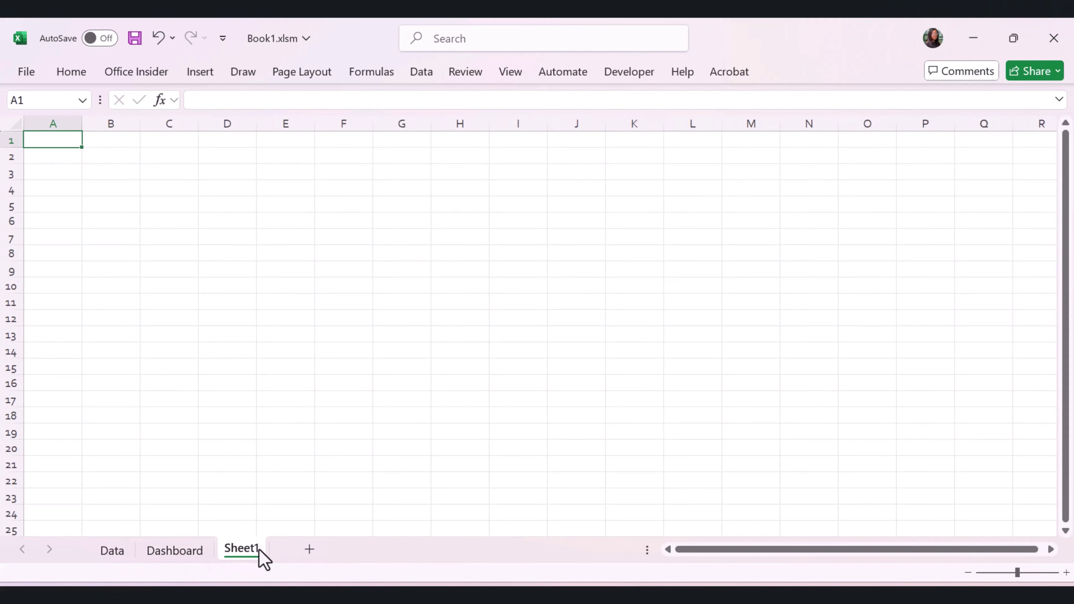
double_click(250, 549)
text(Pivot)
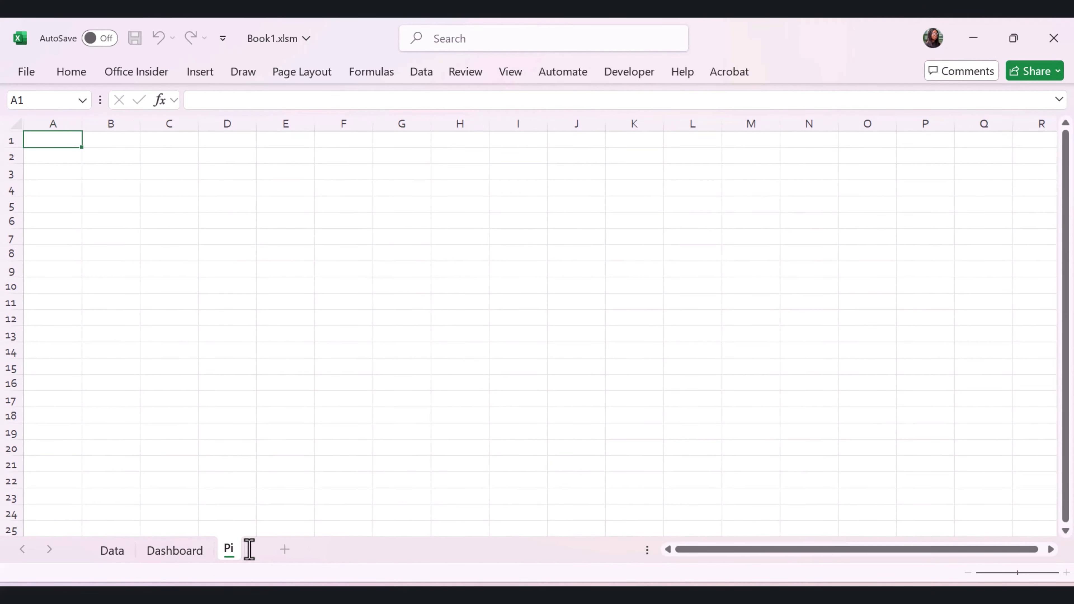
click(285, 496)
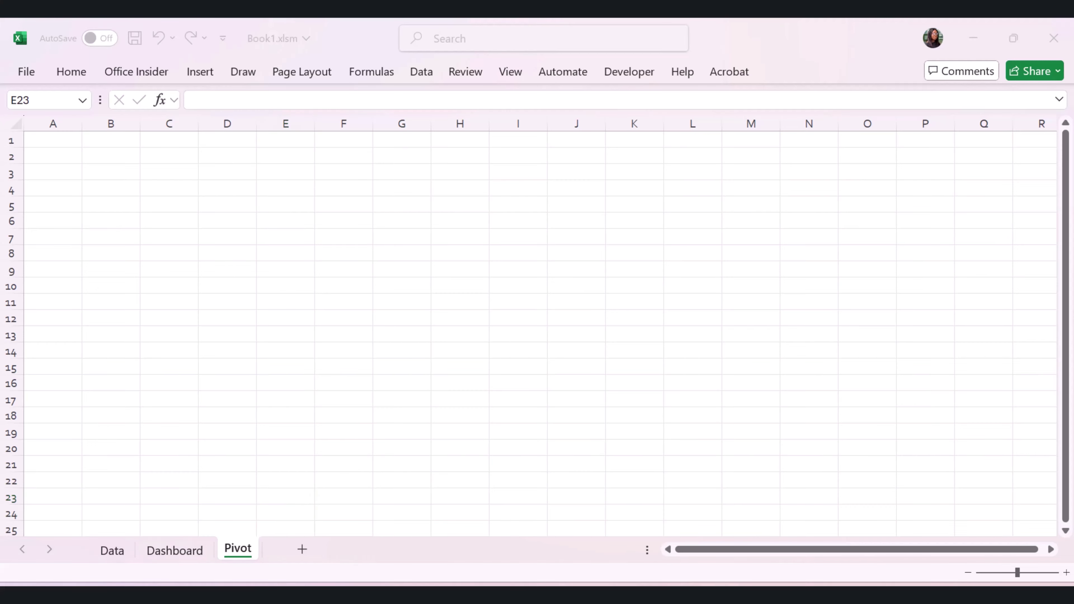
Switch to Prompts.docx in Word and copy the full text of ChatGPT Prompt 3 for generating the pivot tables.
click(580, 531)
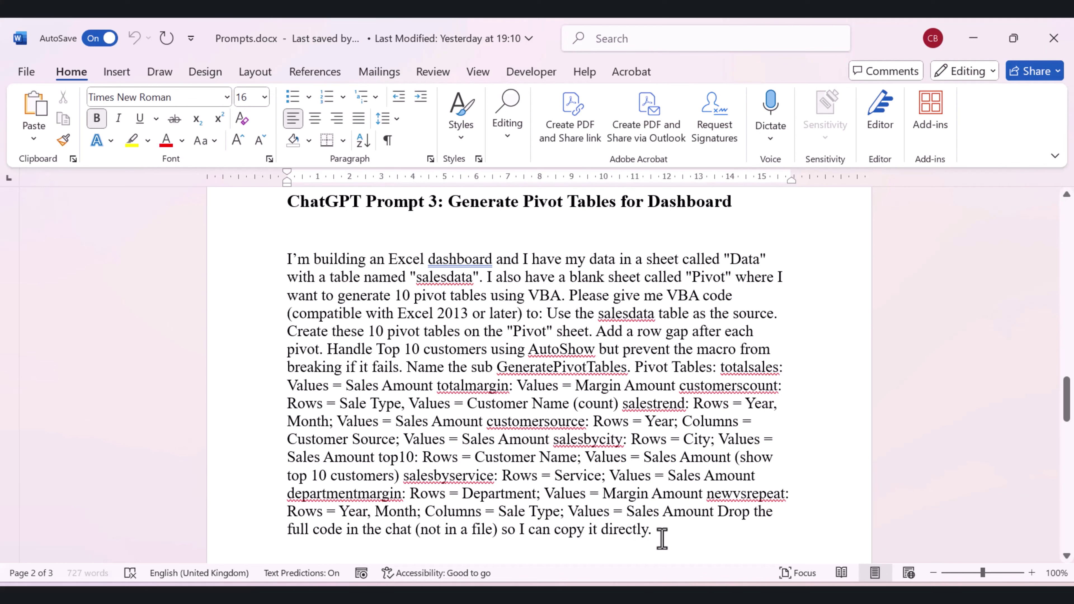
drag(660, 535, 254, 258)
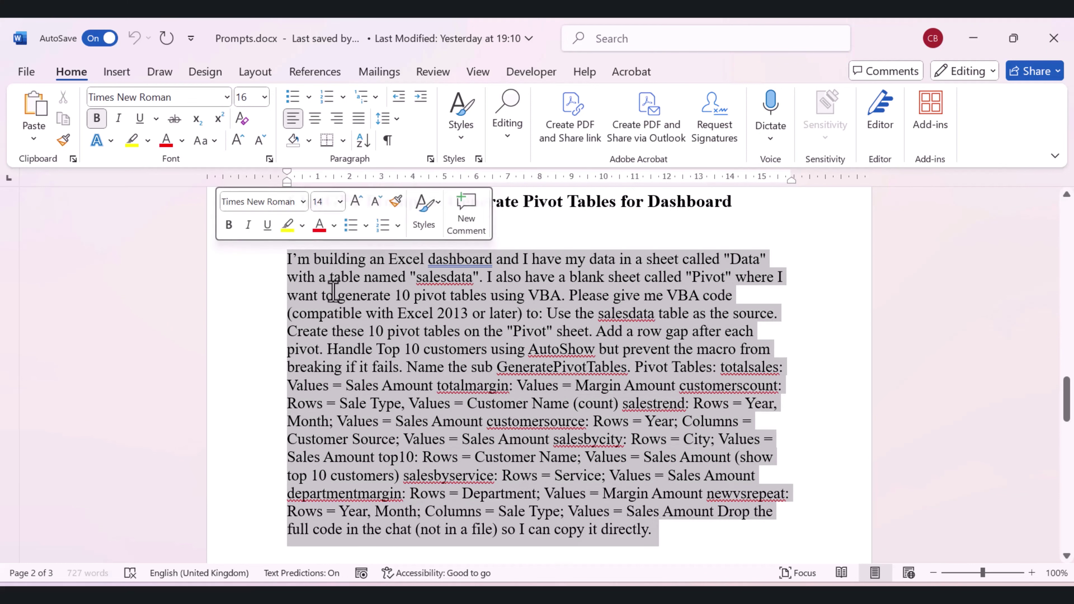
right_click(384, 295)
click(487, 306)
Switch to ChatGPT in the browser, start a new chat and submit the copied pivot table prompt.
click(577, 597)
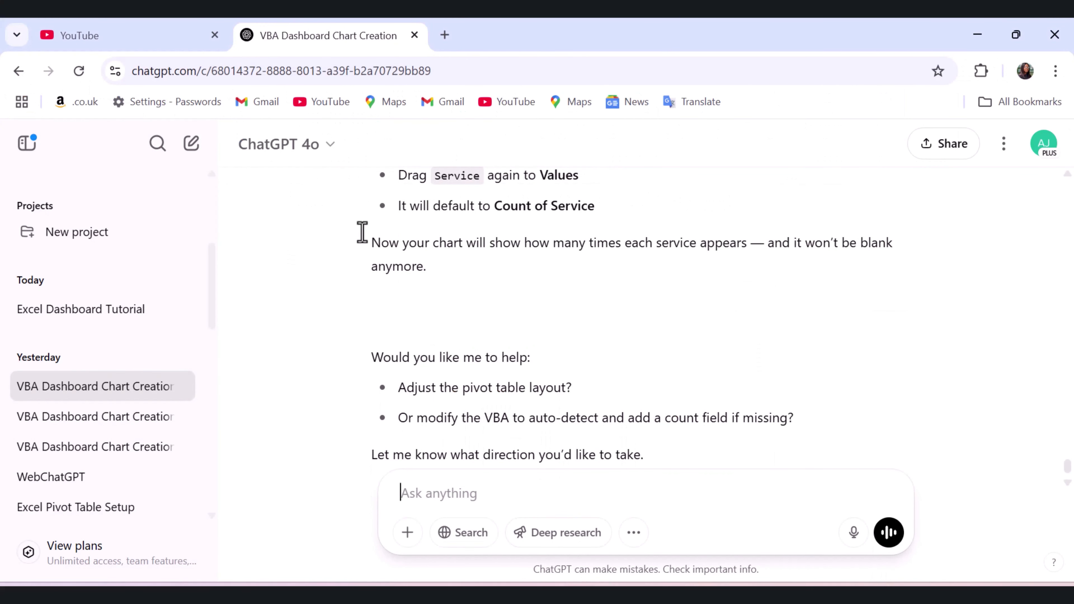
click(193, 145)
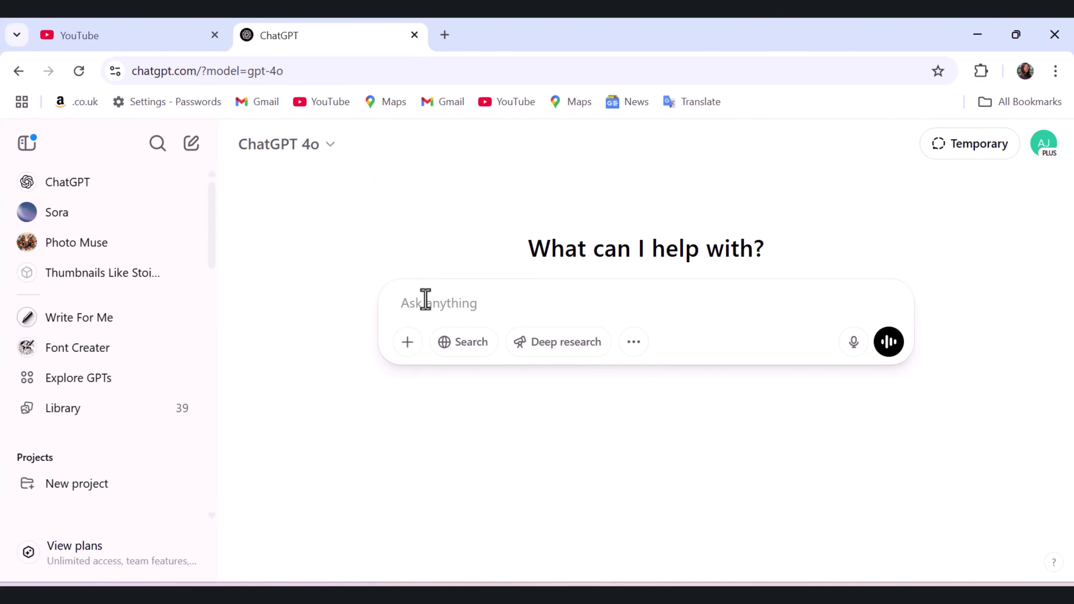
key(ctrl+v)
click(890, 383)
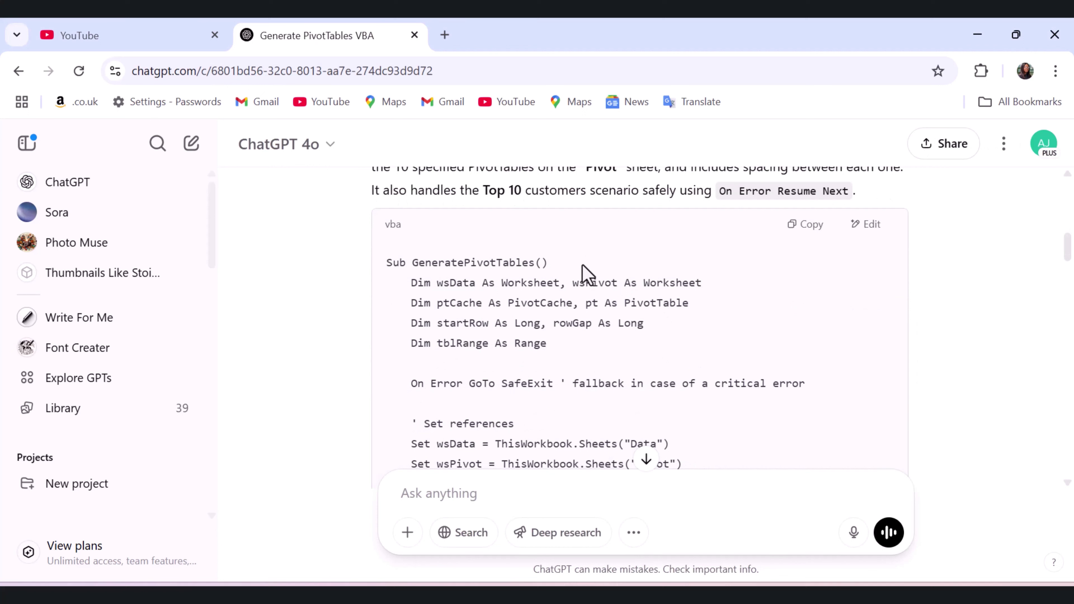
Copy the generated GeneratePivotTables VBA code and switch back to the Excel workbook.
drag(549, 263, 380, 266)
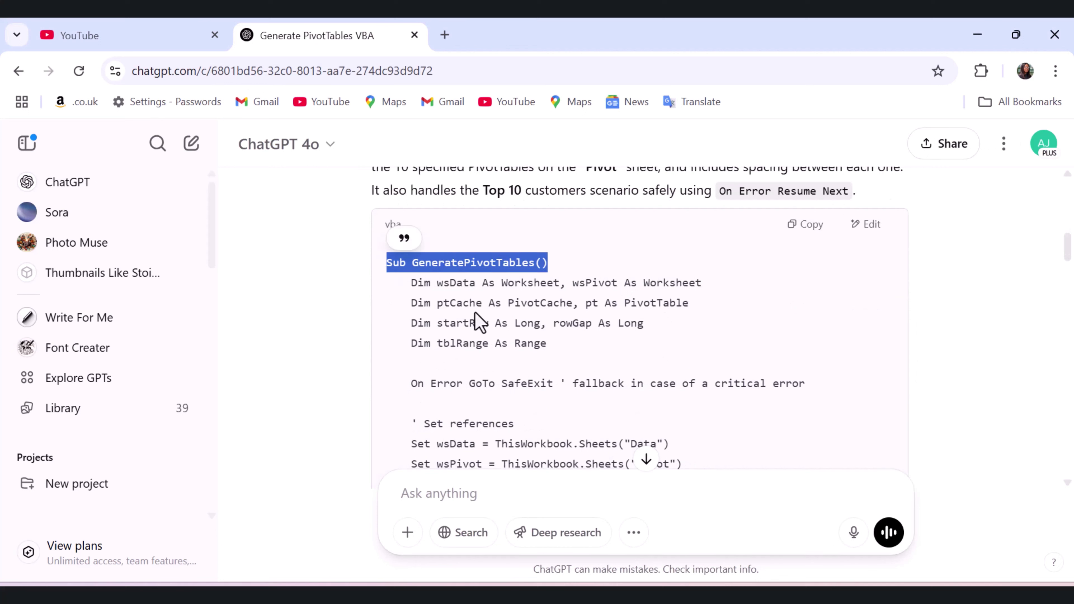
click(809, 228)
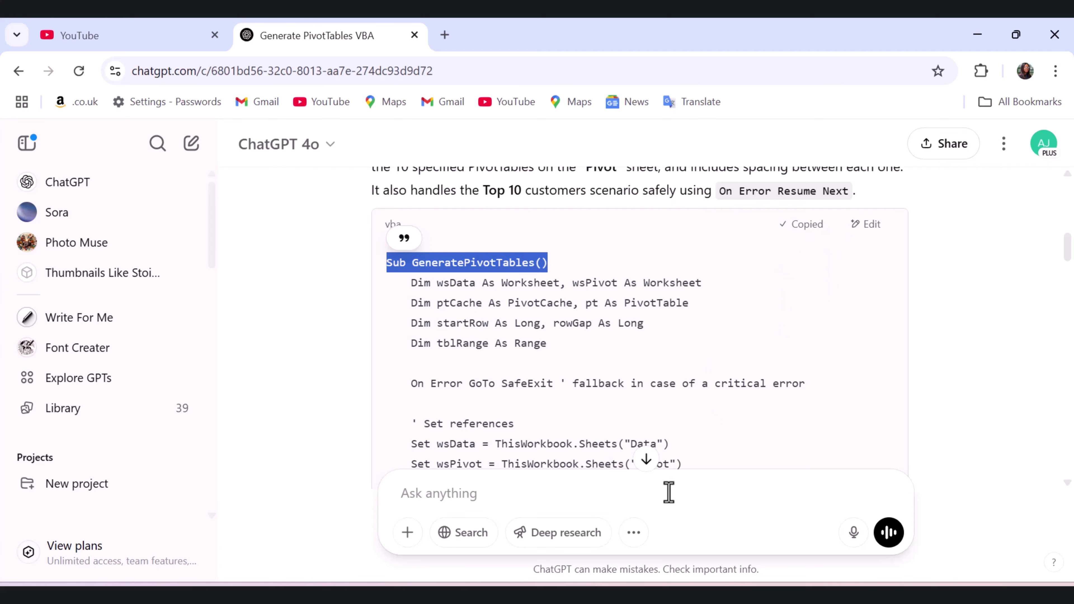
key(alt+Tab)
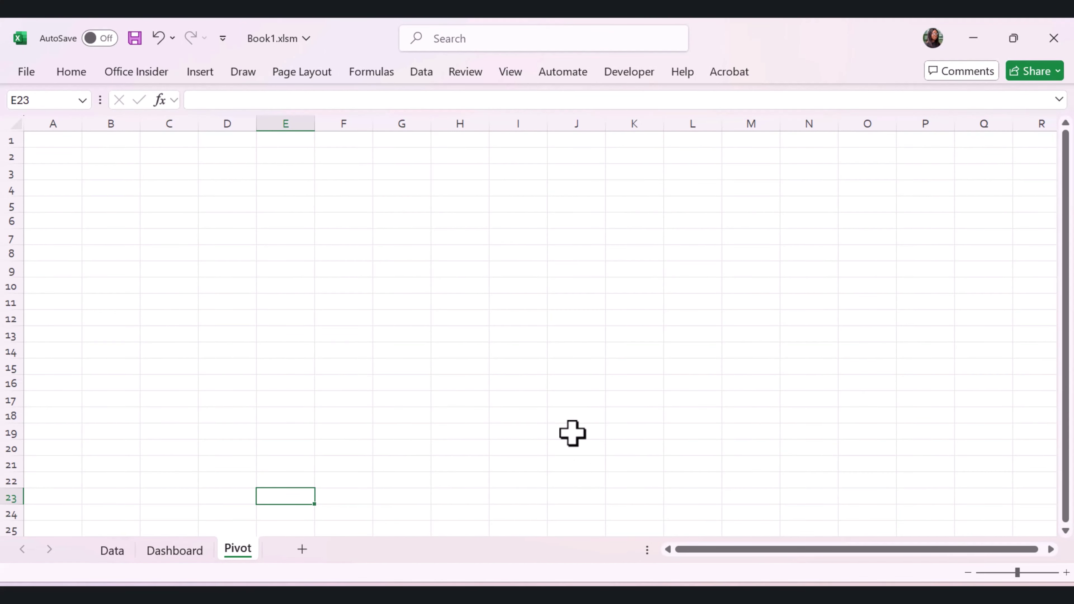
Open the Visual Basic editor and insert a new module into the Book1.xlsm project.
key(alt+F11)
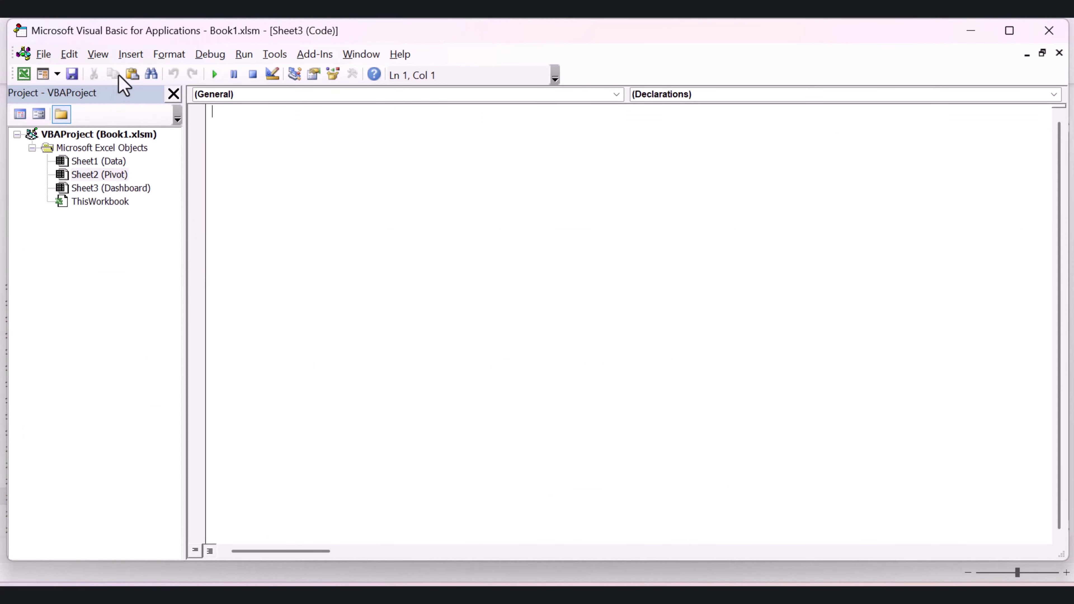
click(124, 54)
click(85, 112)
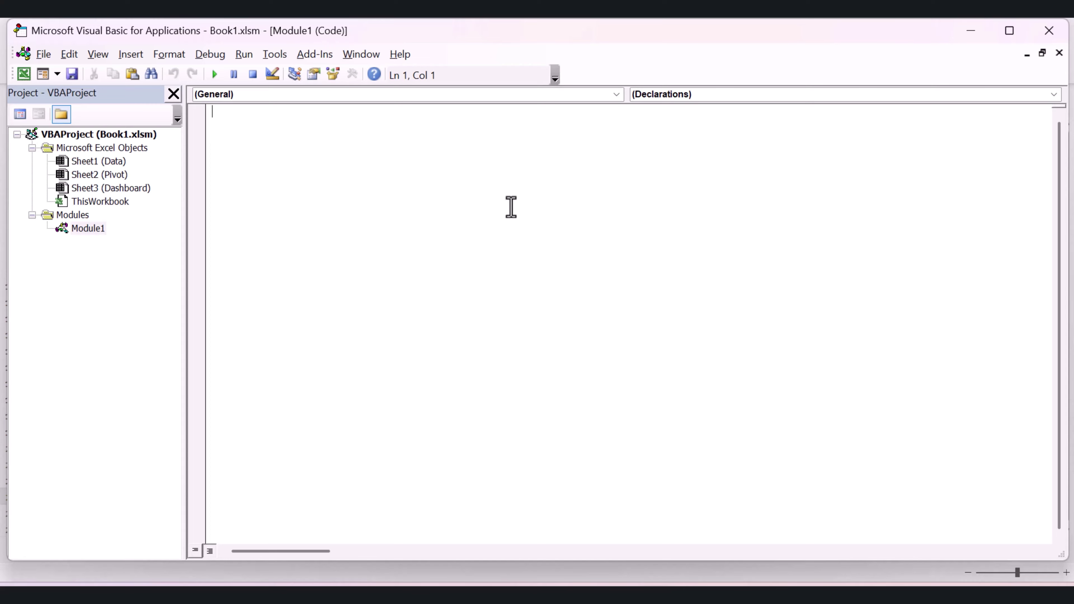
Paste the GeneratePivotTables code into Module1, look through it and close the Visual Basic editor.
key(ctrl+v)
scroll(444, 330, up, 10)
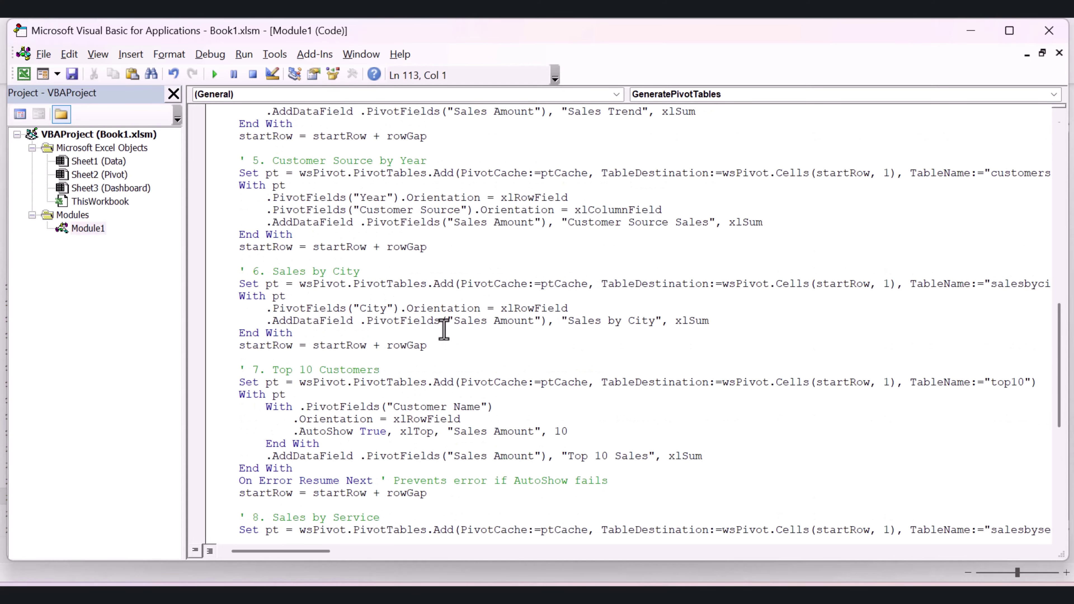
scroll(444, 329, down, 3)
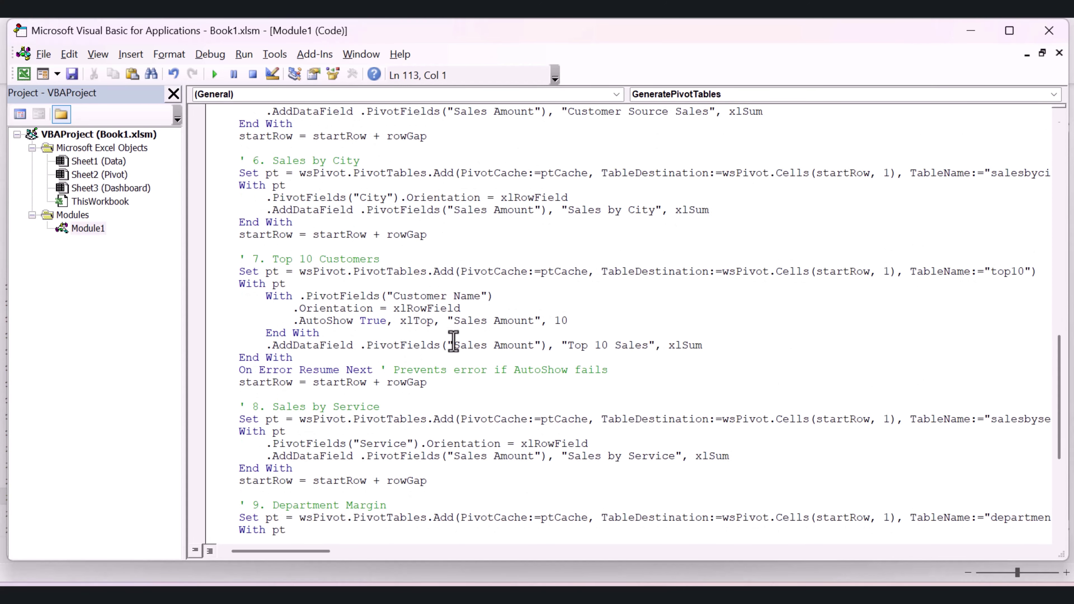
scroll(393, 257, down, 2)
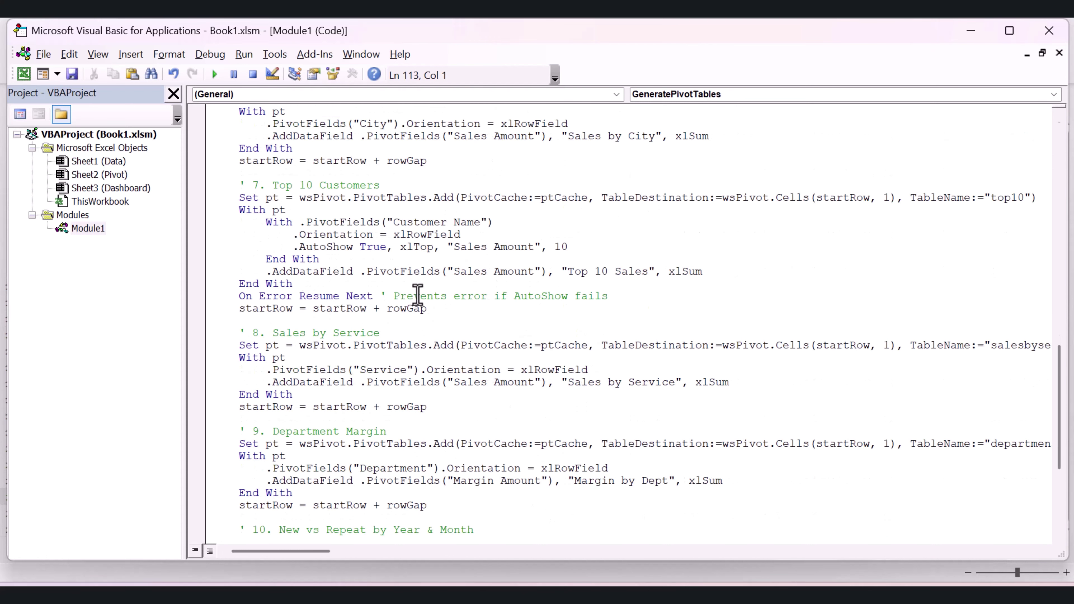
scroll(418, 296, up, 12)
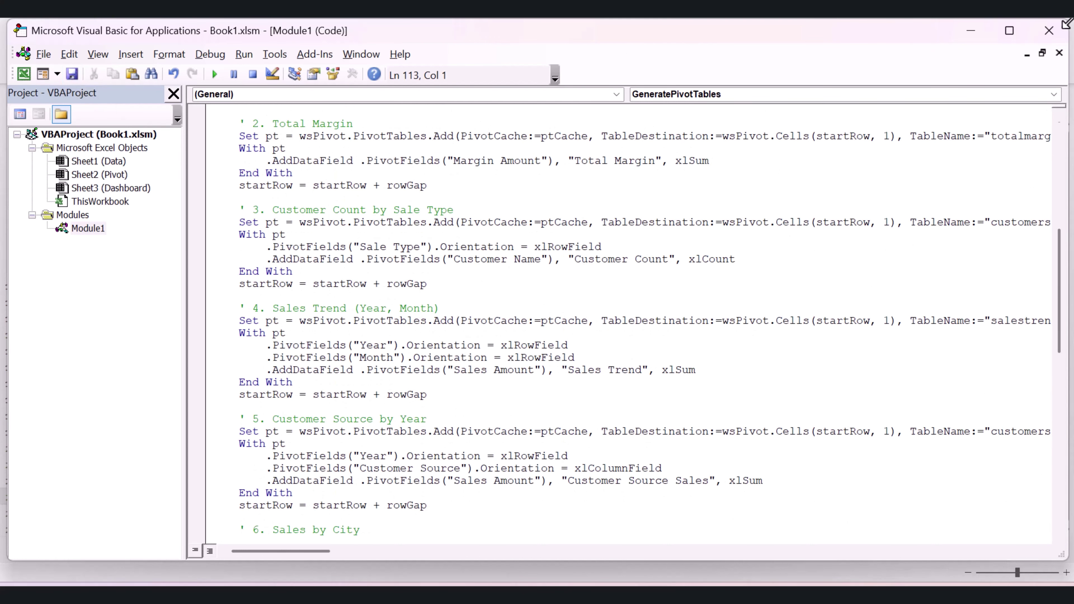
click(1053, 38)
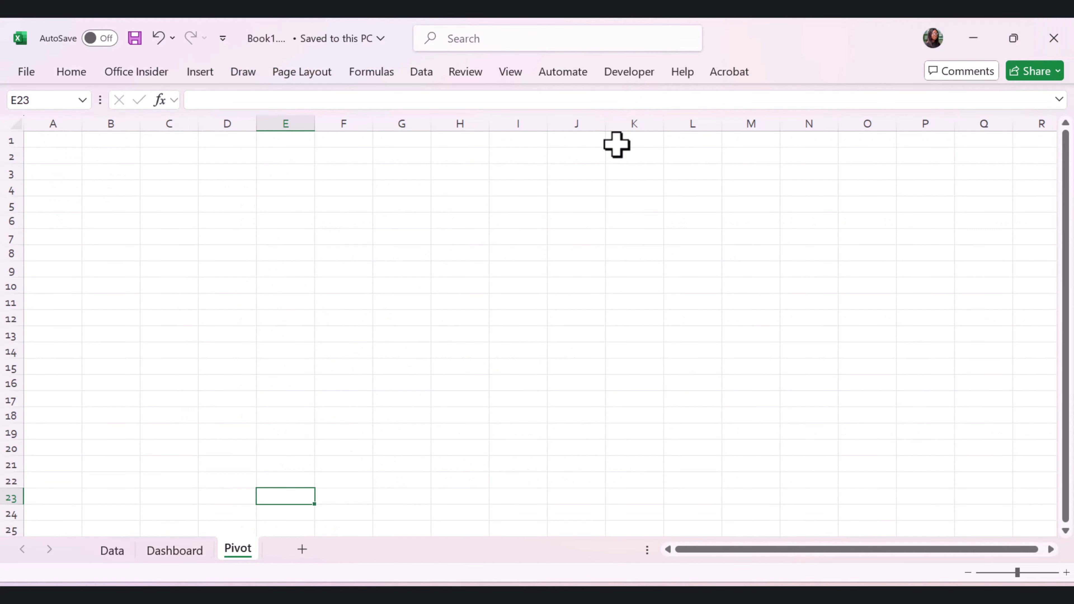
Draw a form control button over about I3:L4 of the Pivot sheet and assign the GeneratePivotTables macro to it.
click(636, 73)
click(382, 136)
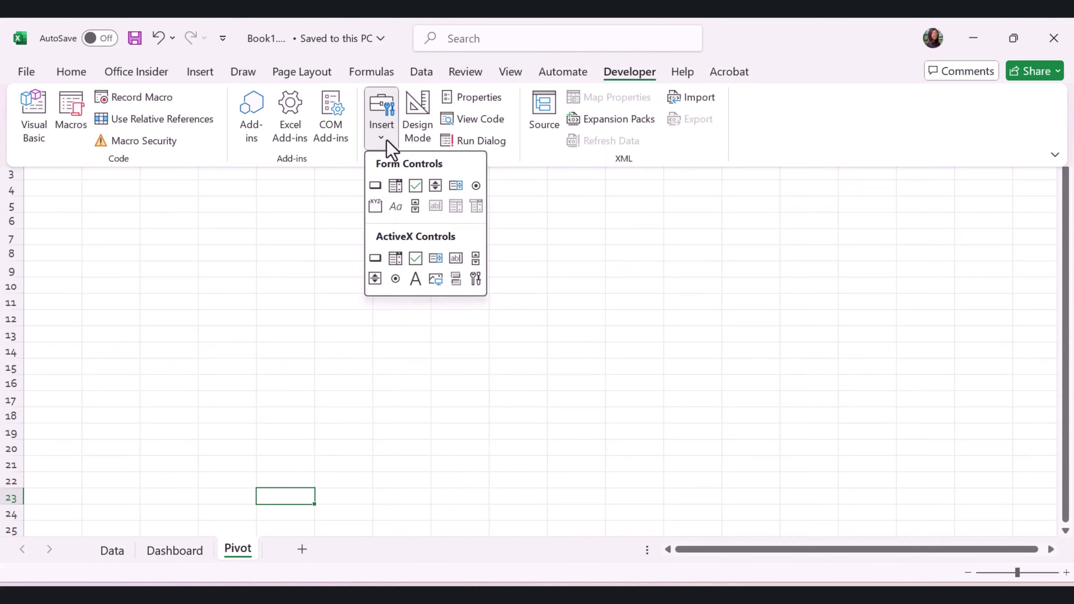
click(374, 186)
drag(503, 168, 714, 214)
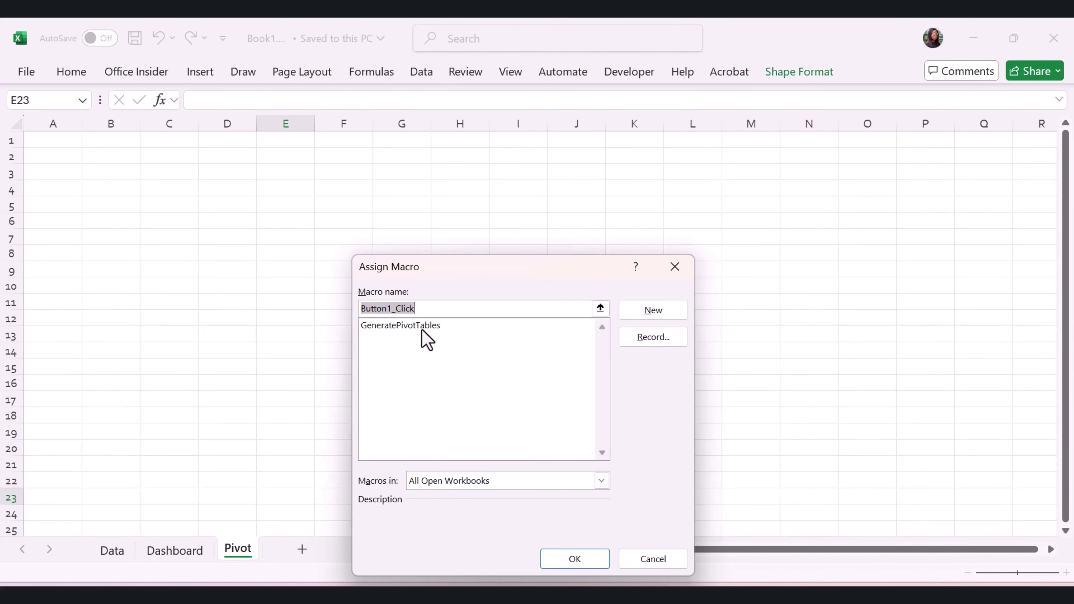
click(418, 329)
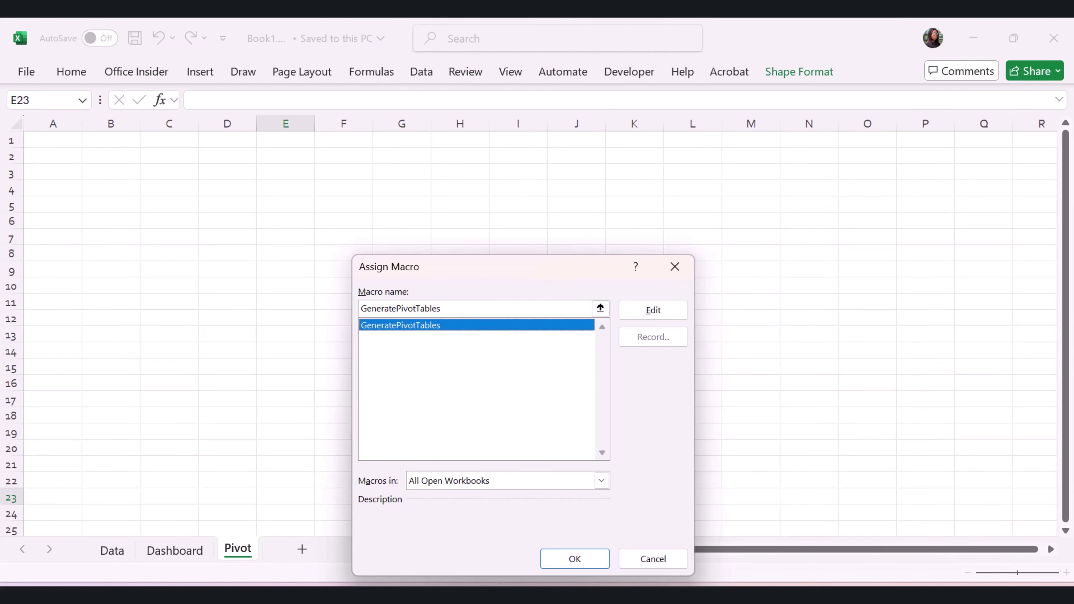
click(571, 558)
Replace the new button's label text with Generate Pivot Tables.
click(581, 181)
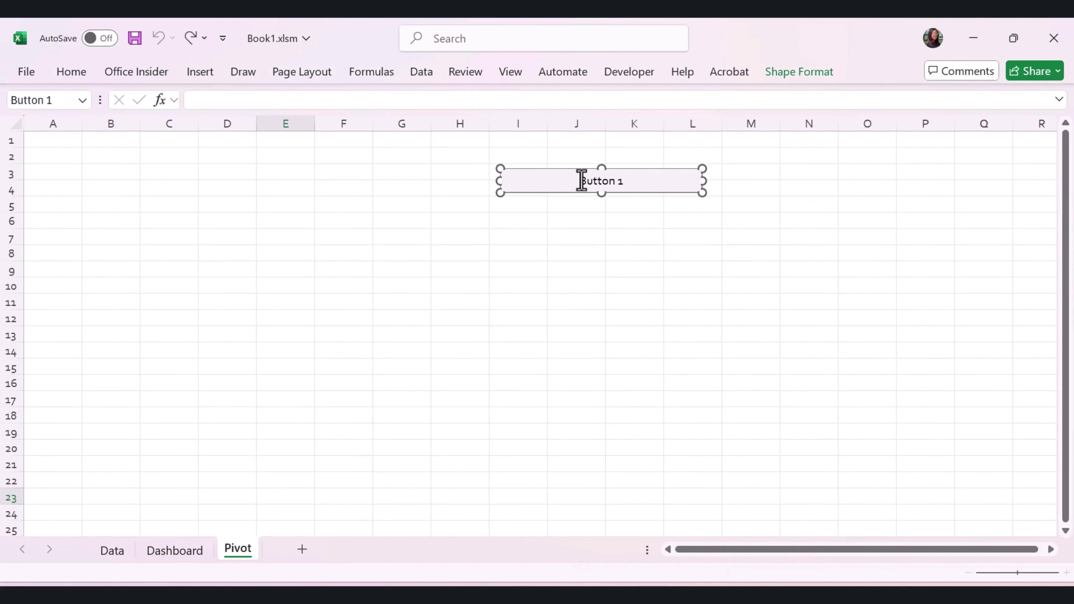
key(Delete)
key(Delete)
key(Delete)
key(Delete)
key(Delete)
key(Delete)
key(Delete)
key(Delete)
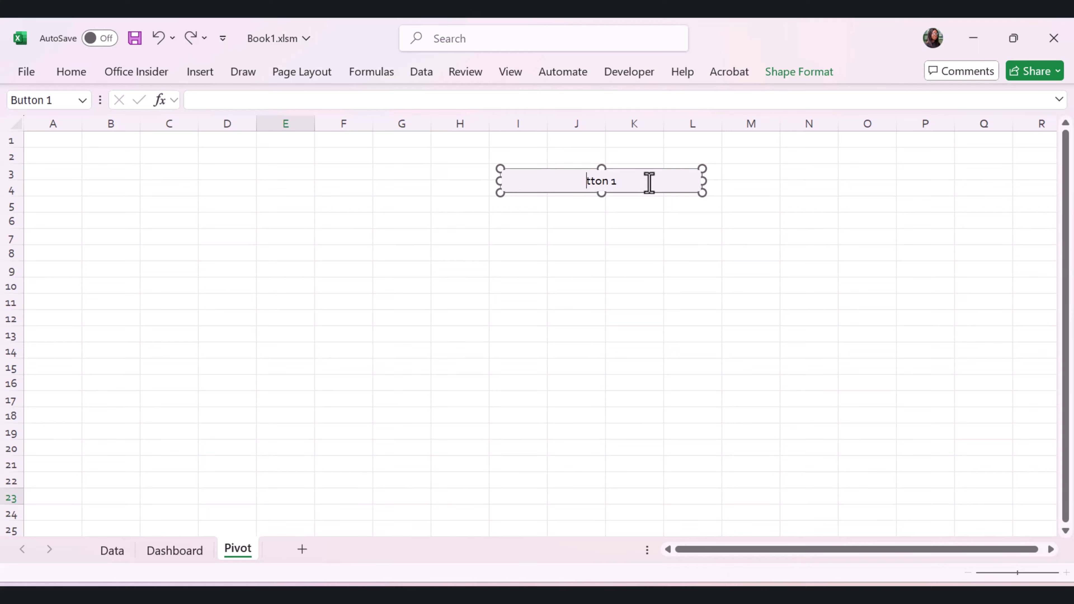
text(Generate Pivot Tables)
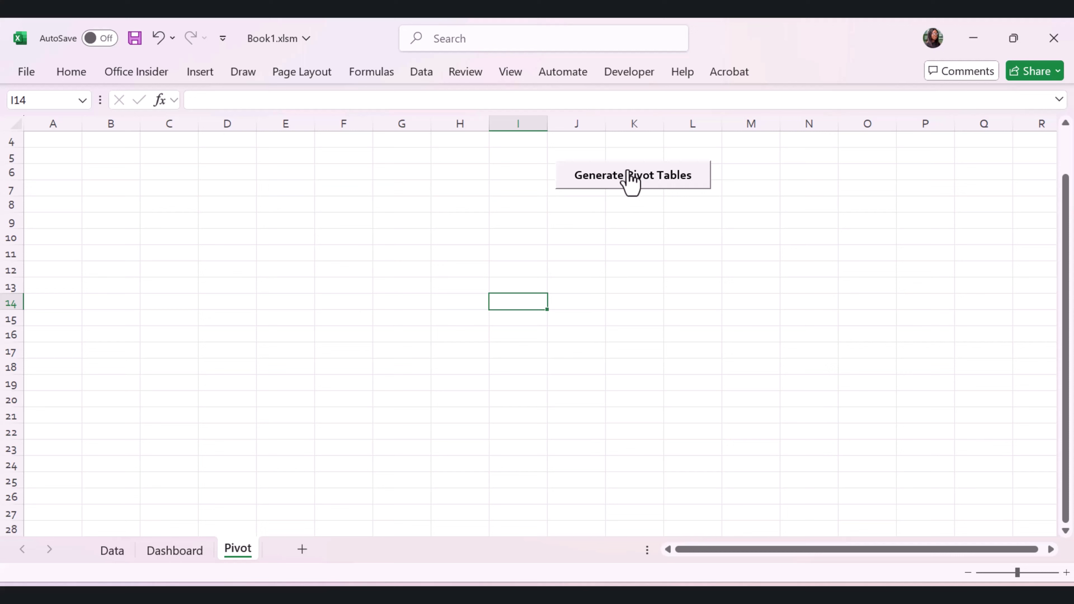
Run the Generate Pivot Tables button, dismiss the message and look over the pivot tables on the Pivot sheet.
click(616, 190)
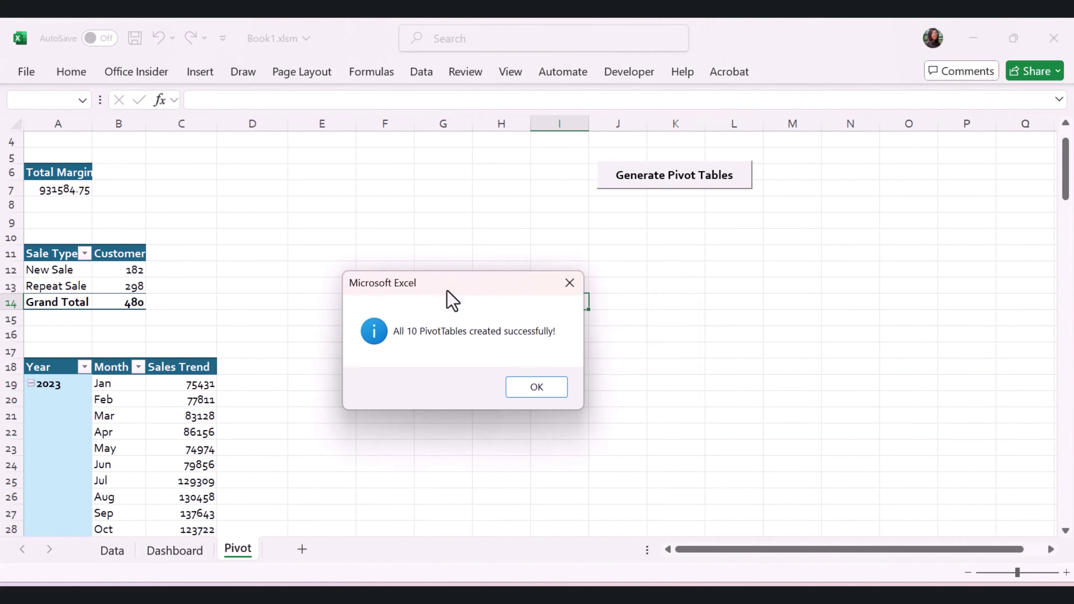
drag(447, 292, 558, 260)
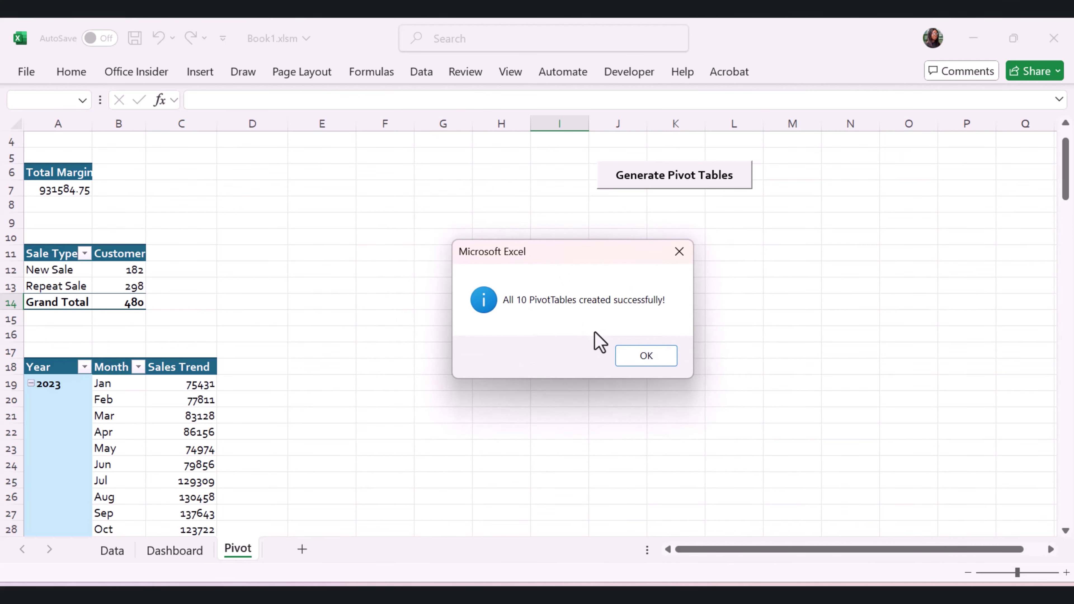
click(658, 363)
scroll(1061, 139, up, 1)
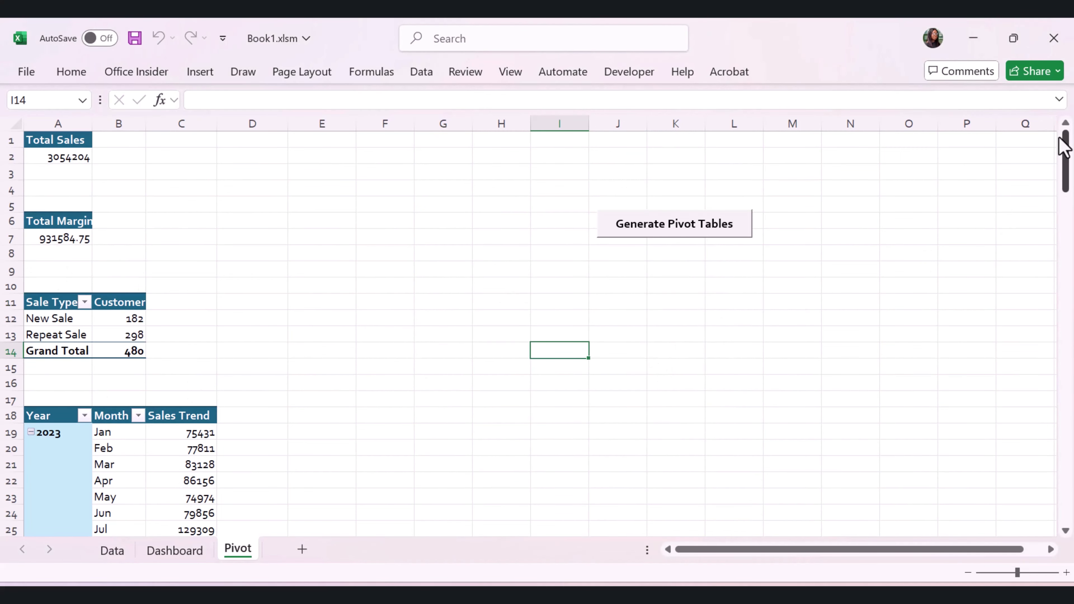
drag(1066, 180, 658, 161)
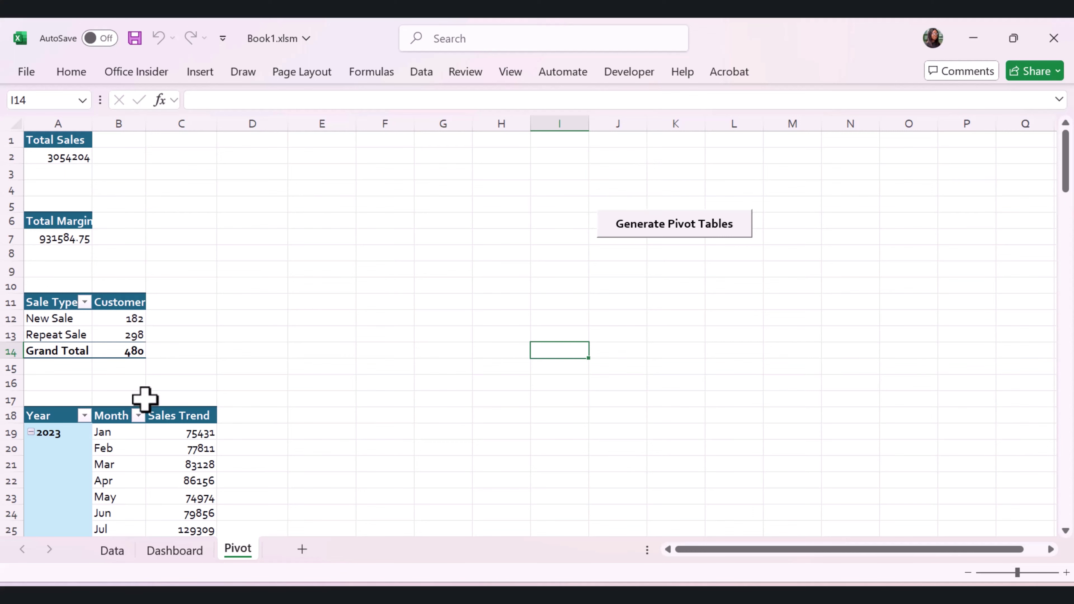
Show the Dashboard sheet, switch to Prompts.docx in Word and copy the full text of Prompt 4: Generate Dashboard Charts.
click(174, 555)
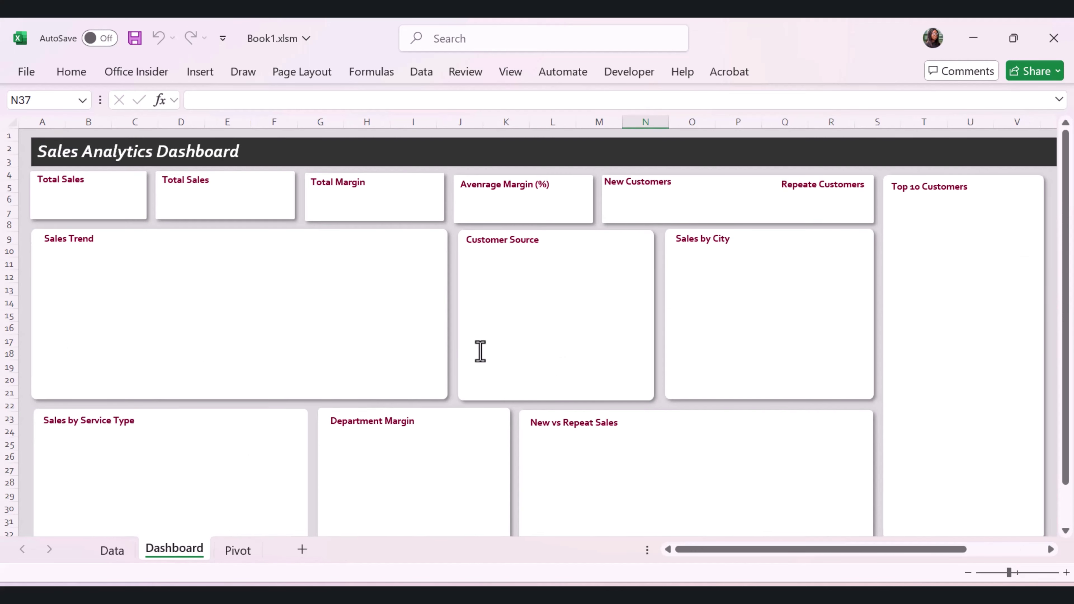
key(alt+Tab)
scroll(431, 317, up, 1)
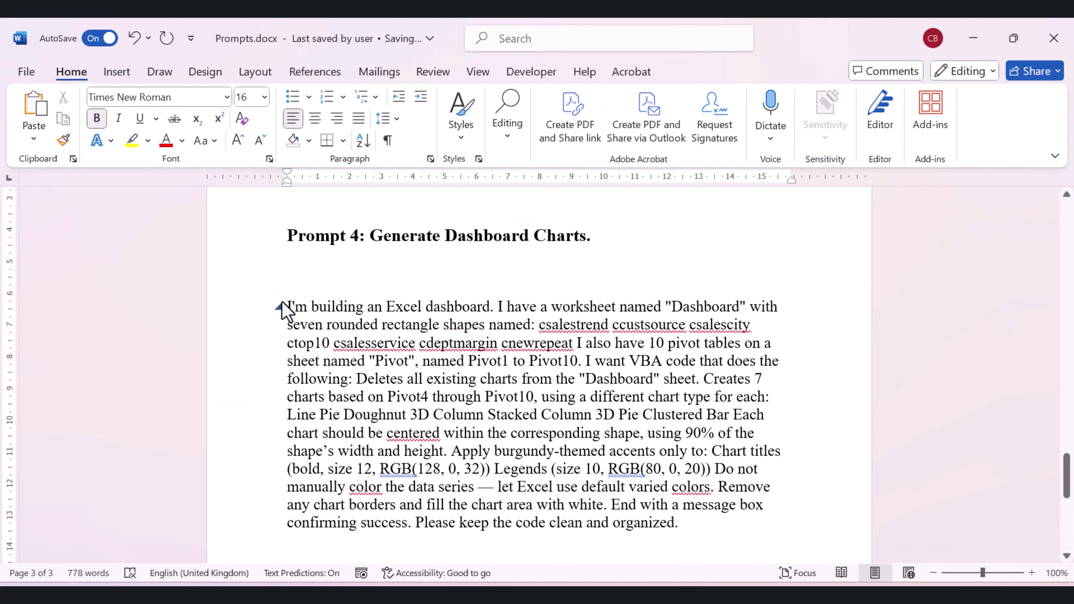
drag(285, 307, 719, 456)
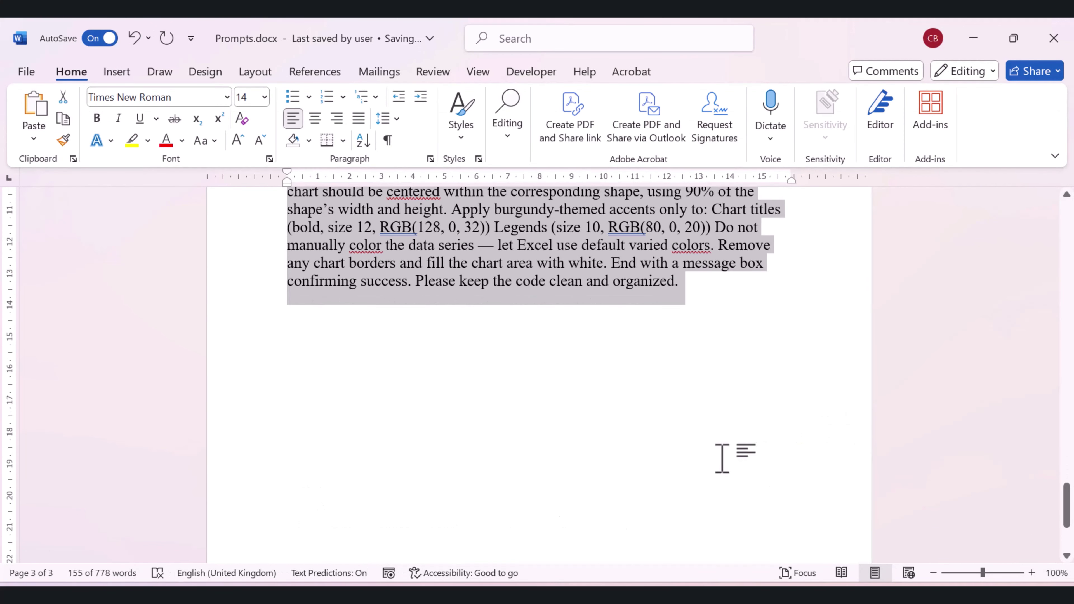
key(ctrl+space)
Switch to ChatGPT in the browser, submit the copied chart prompt in a new chat and read through the reply.
key(alt+Tab)
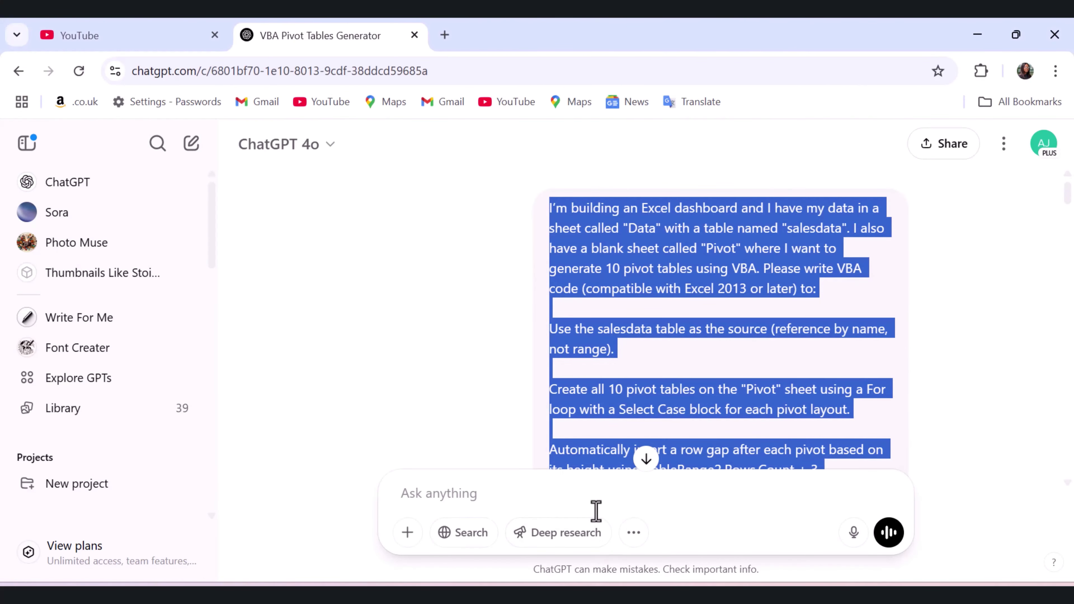
click(191, 147)
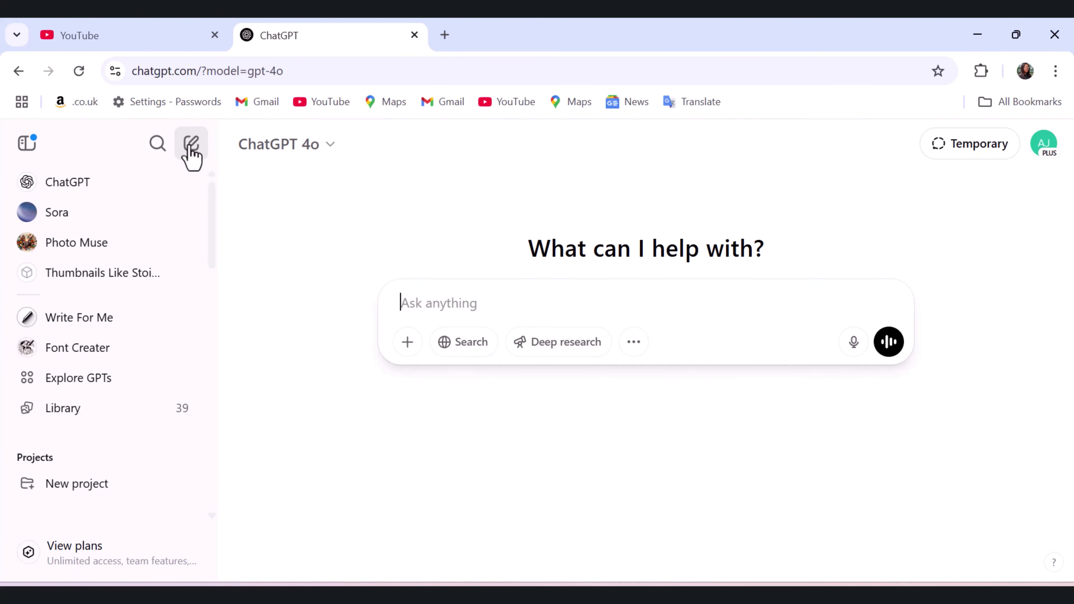
key(ctrl+v)
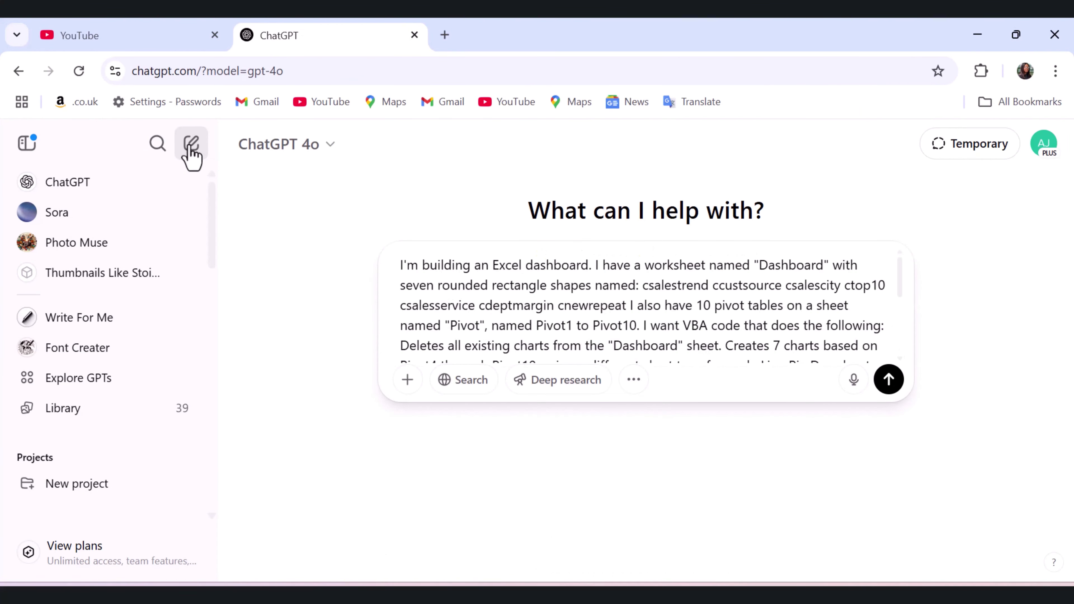
click(888, 381)
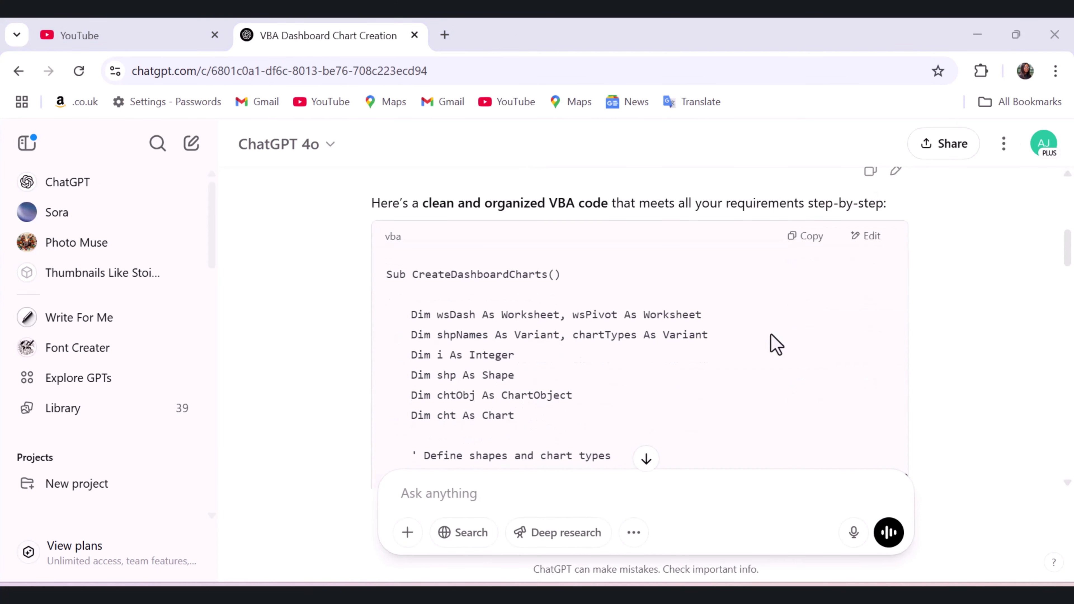
scroll(776, 343, down, 20)
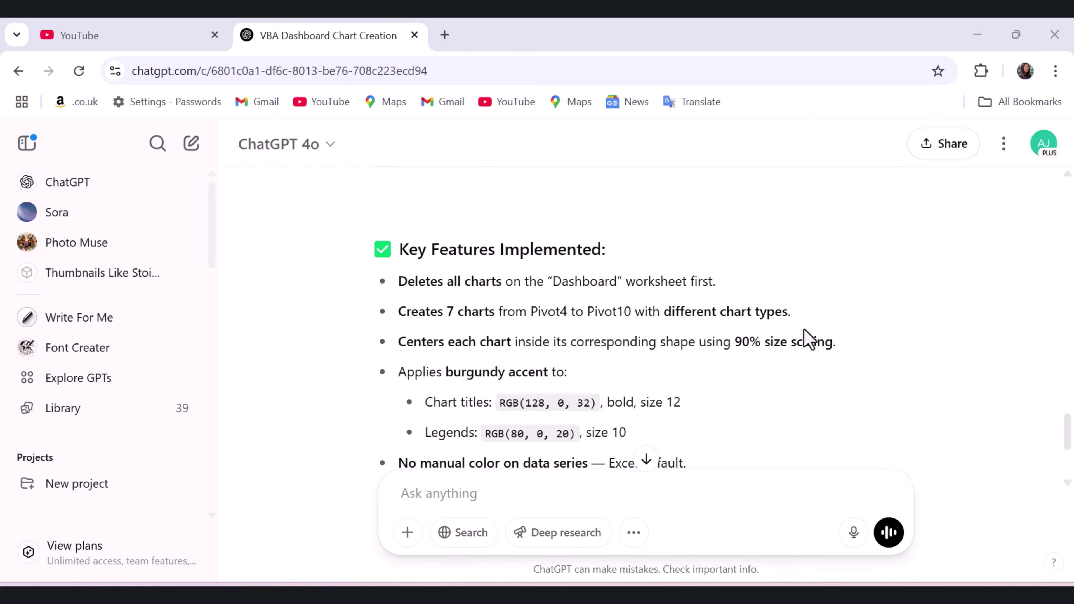
scroll(806, 332, down, 2)
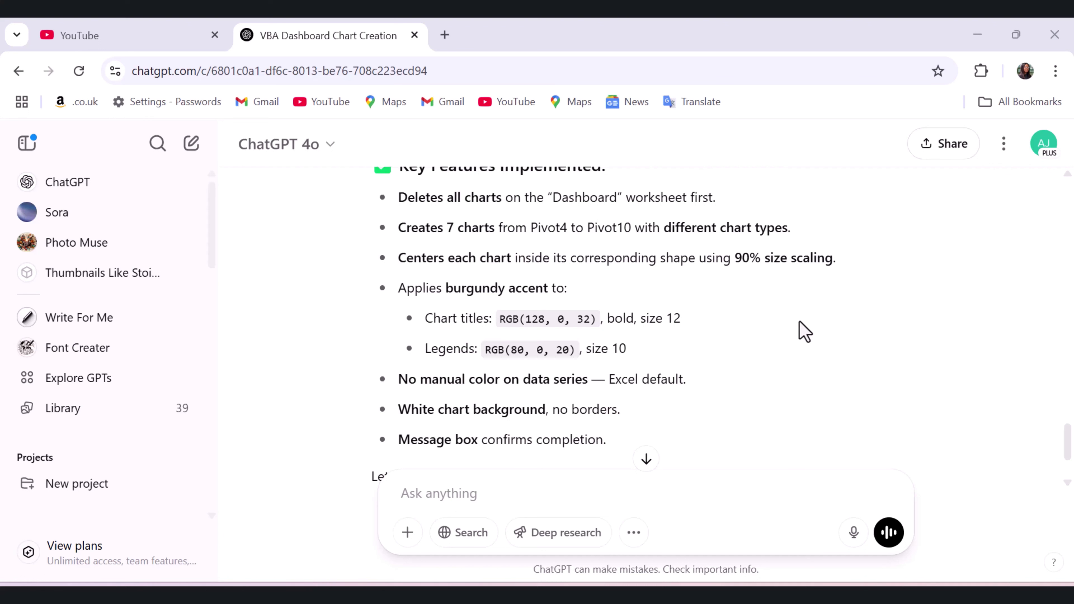
Switch to the Visual Basic editor, paste the CreateDashboardCharts code into a new module, and save and close the editor.
mouse_move(653, 596)
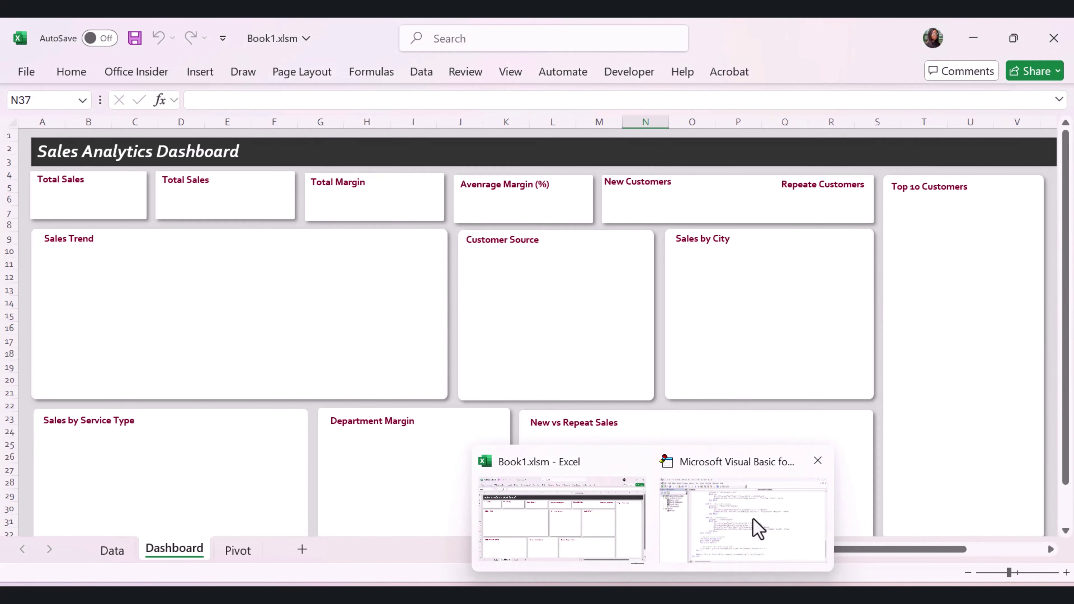
click(756, 528)
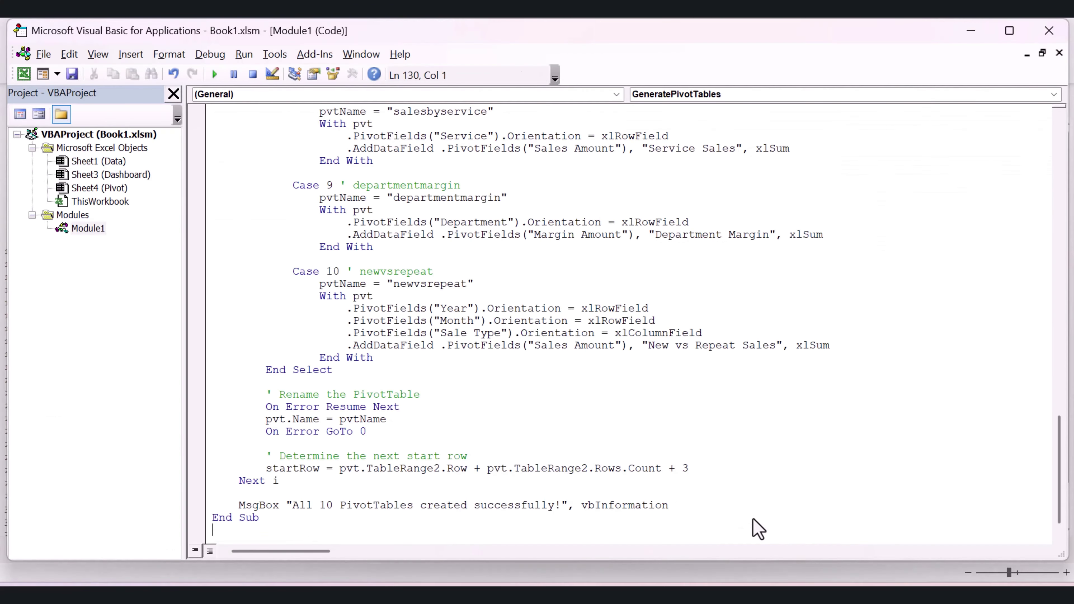
click(130, 54)
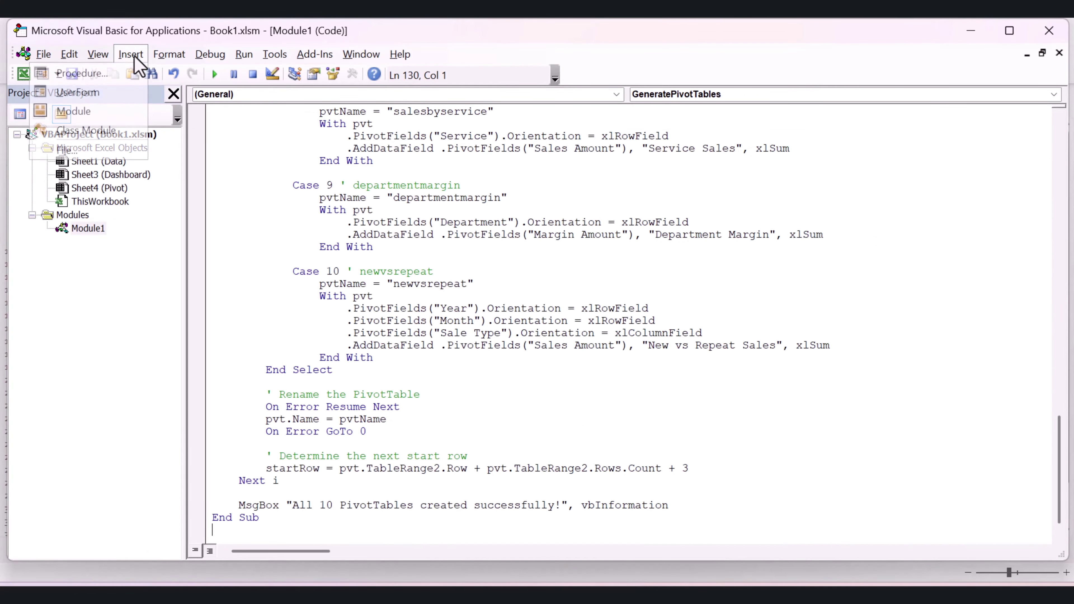
click(120, 111)
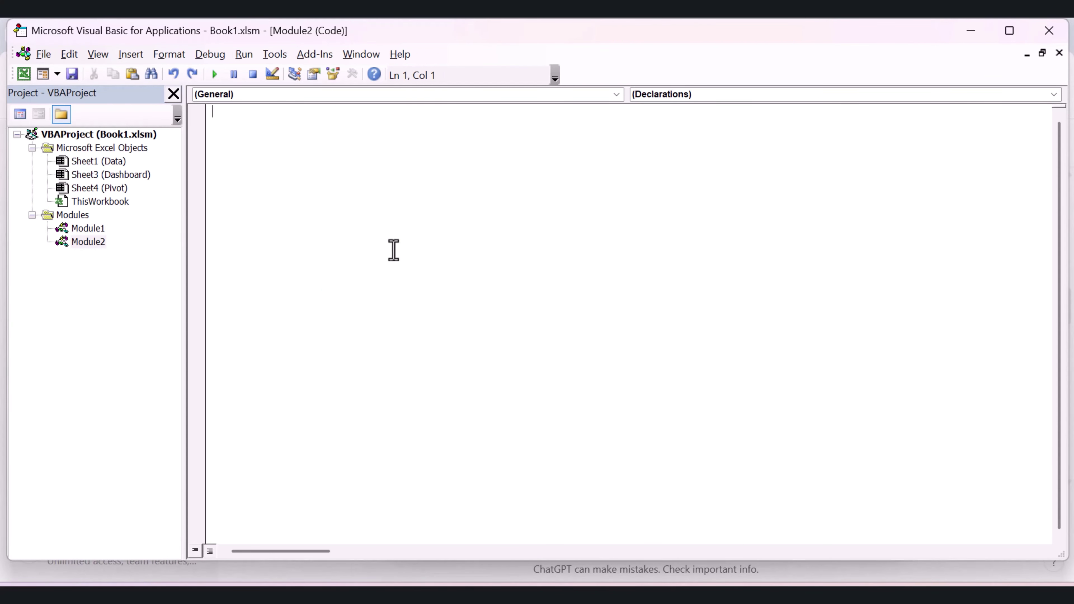
key(ctrl+v)
scroll(393, 250, up, 6)
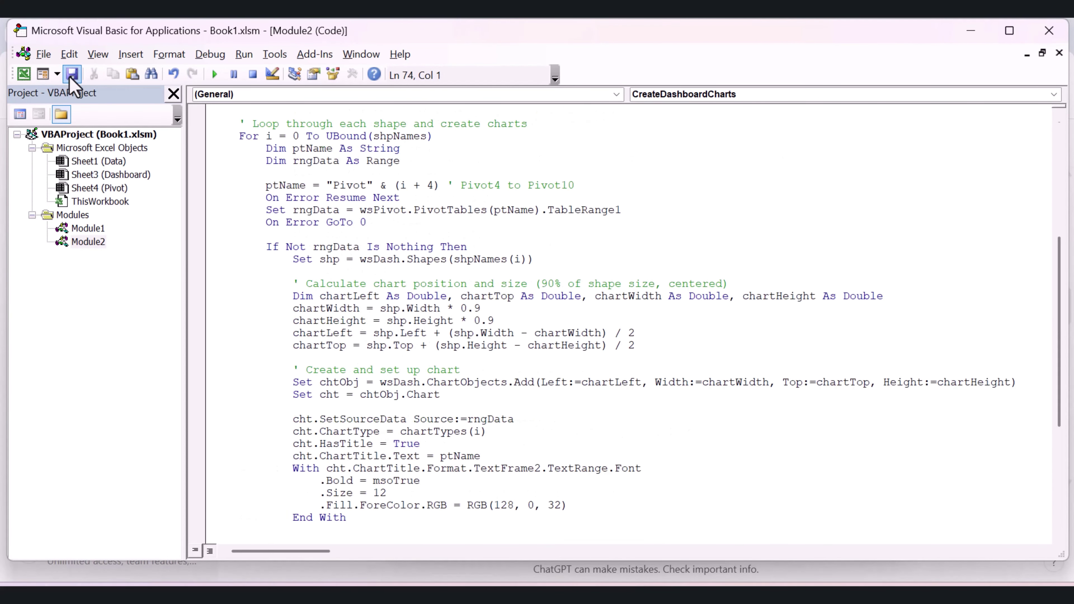
click(72, 76)
click(1049, 30)
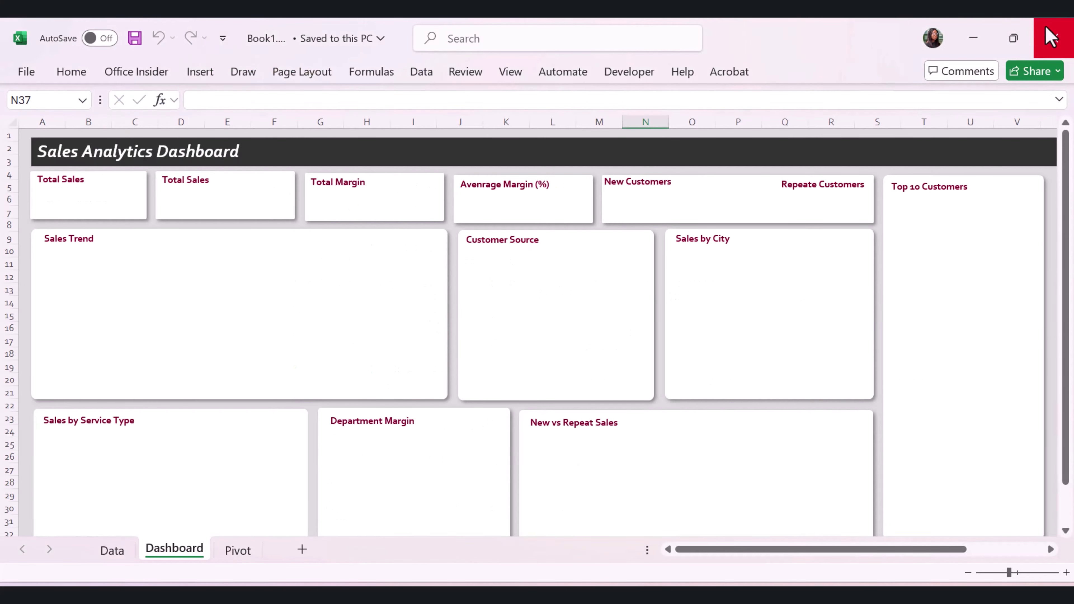
Draw a form control button on the Dashboard sheet's title banner and assign the CreateDashboardCharts macro to it.
click(621, 79)
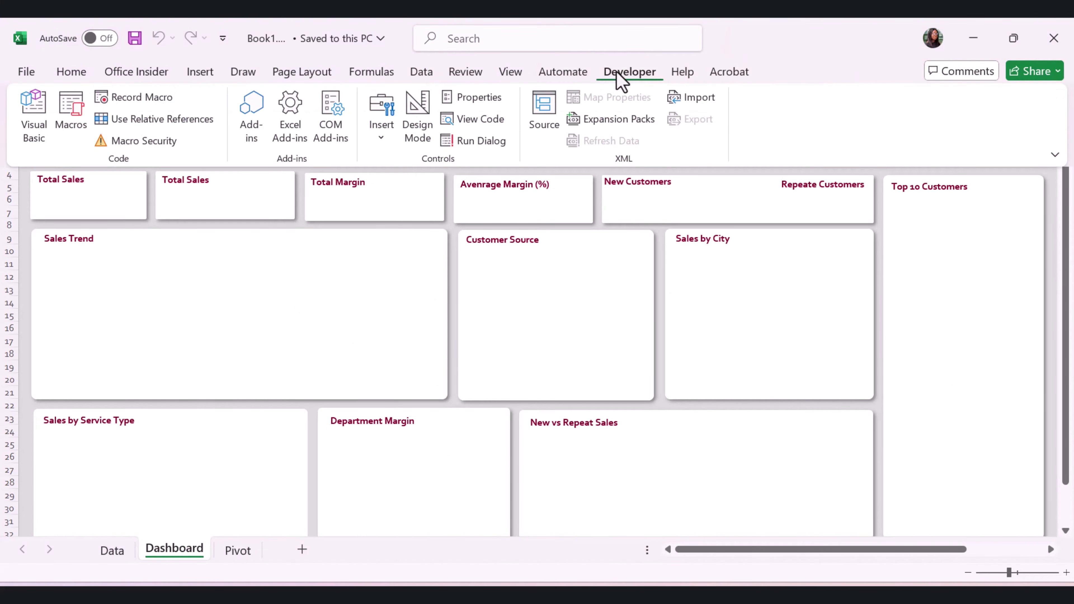
click(383, 140)
click(374, 187)
drag(530, 149, 713, 170)
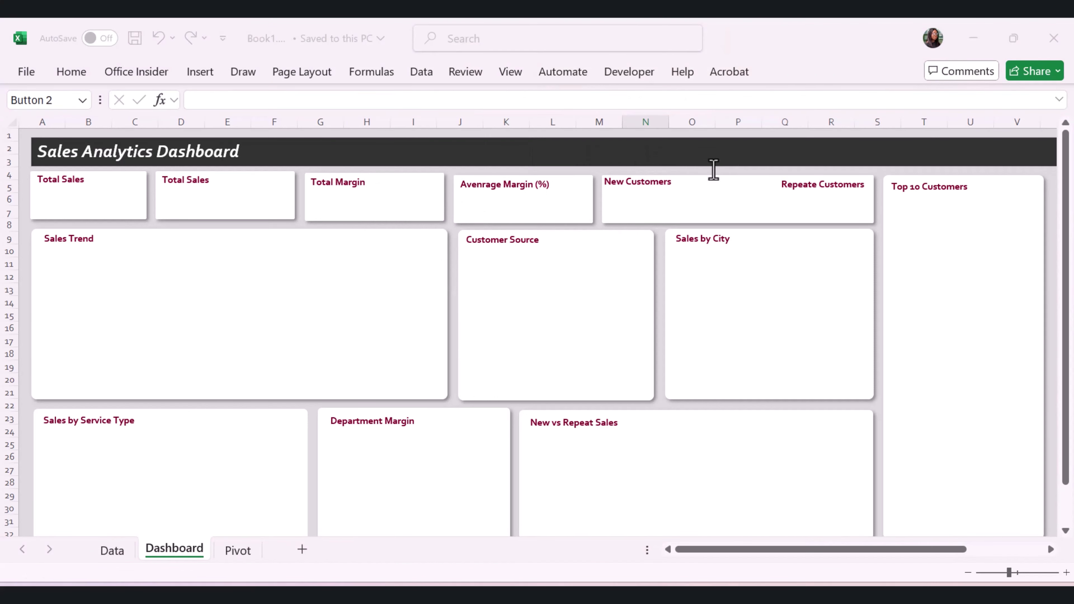
click(419, 337)
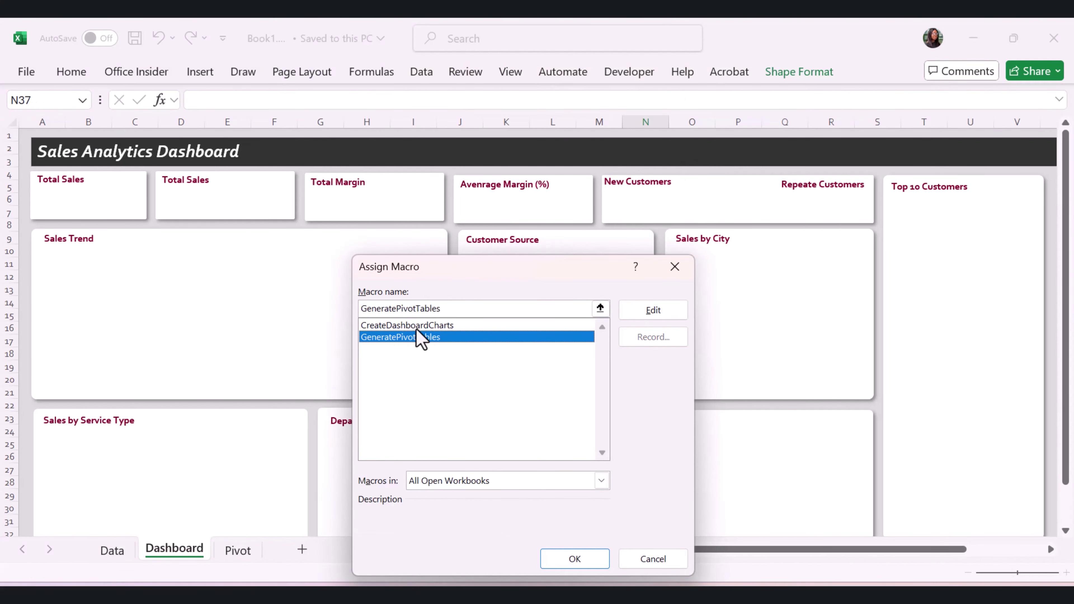
click(417, 328)
click(582, 564)
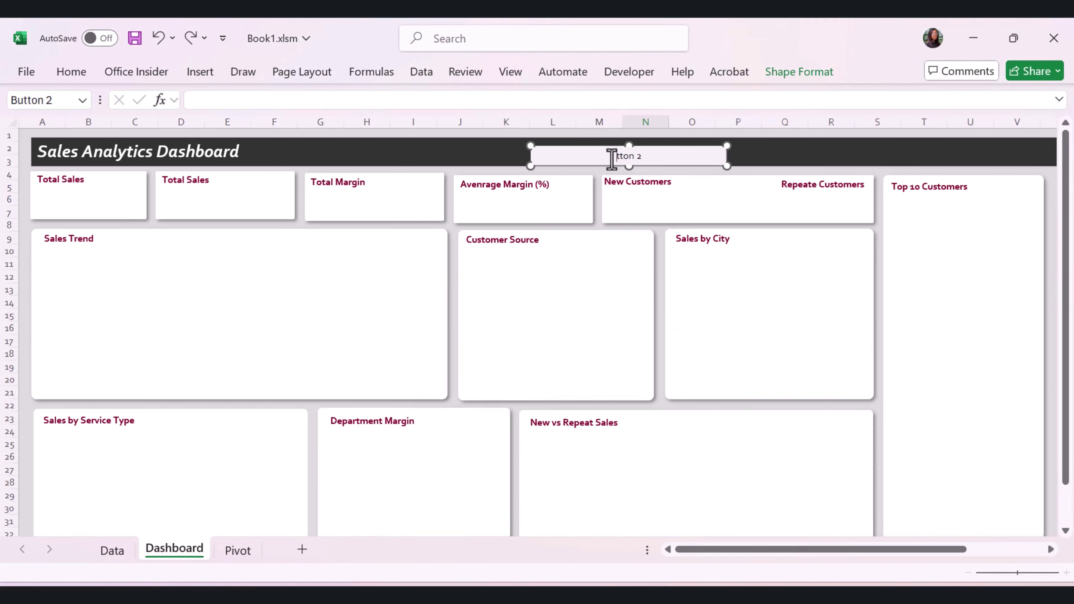
Label the new button on the title banner "Generate Dashboard" and make its text bold.
key(ctrl+a)
text(Generate Dashboard)
drag(682, 159, 558, 155)
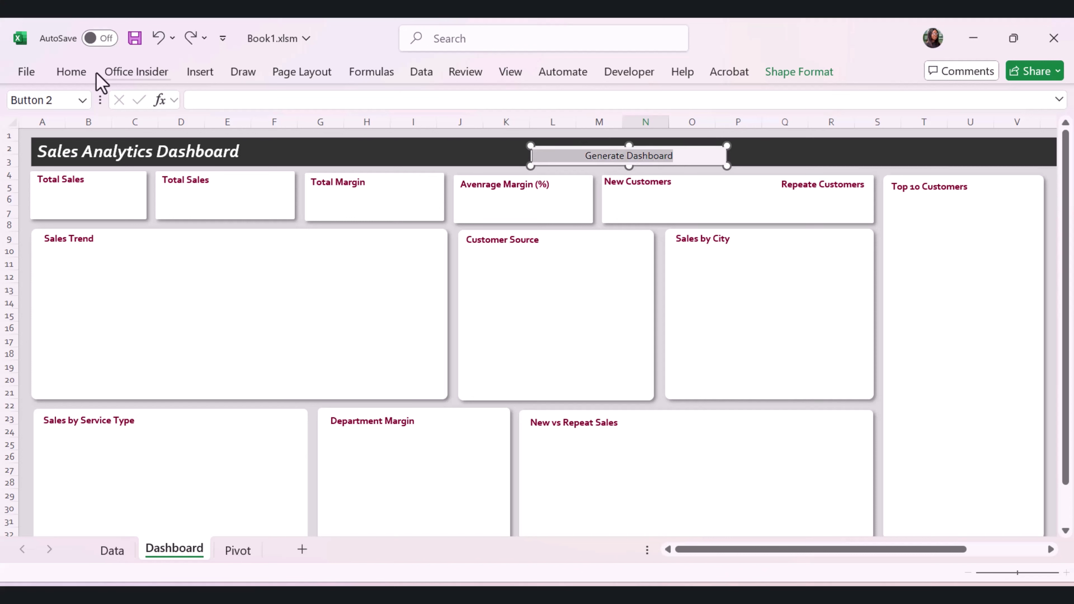
click(71, 73)
click(121, 123)
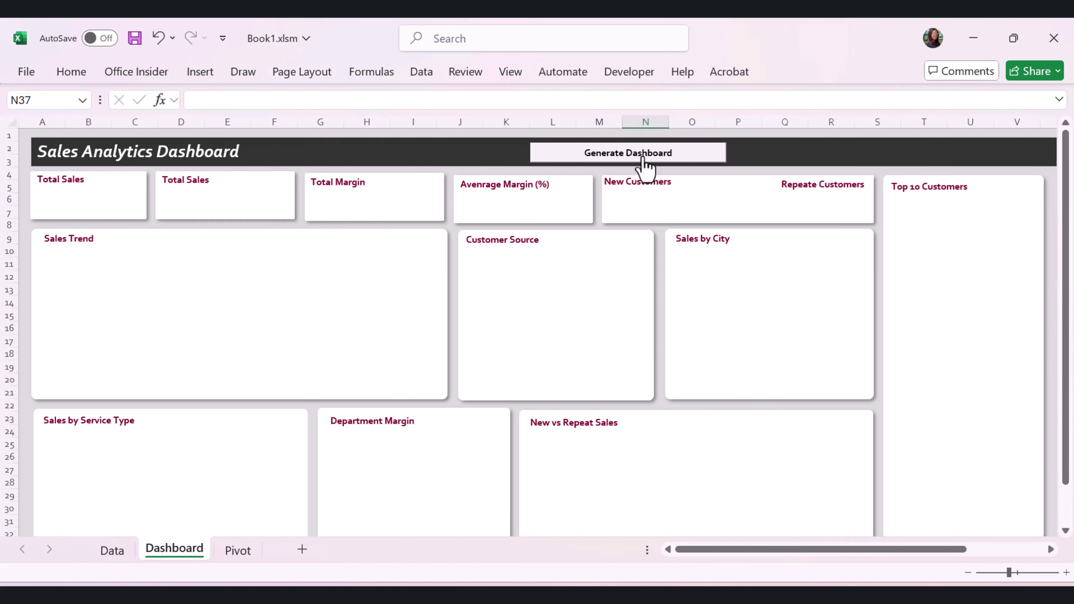
Run the Generate Dashboard macro button to create the dashboard charts and dismiss its completion message.
click(643, 167)
mouse_move(575, 282)
mouse_down()
mouse_move(520, 260)
mouse_move(544, 240)
mouse_move(601, 277)
mouse_move(570, 266)
mouse_up()
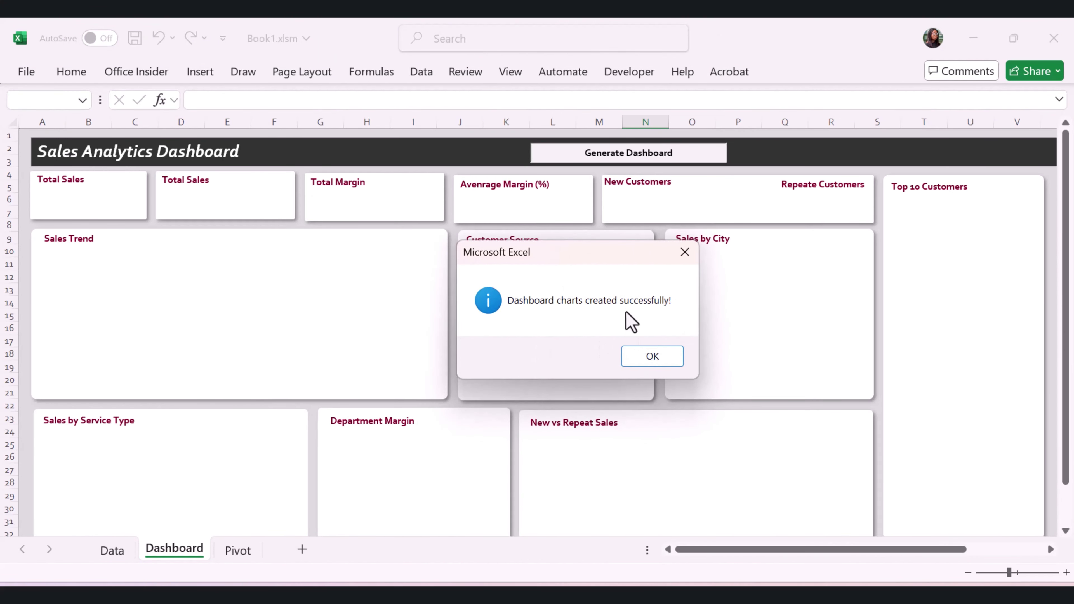
click(664, 358)
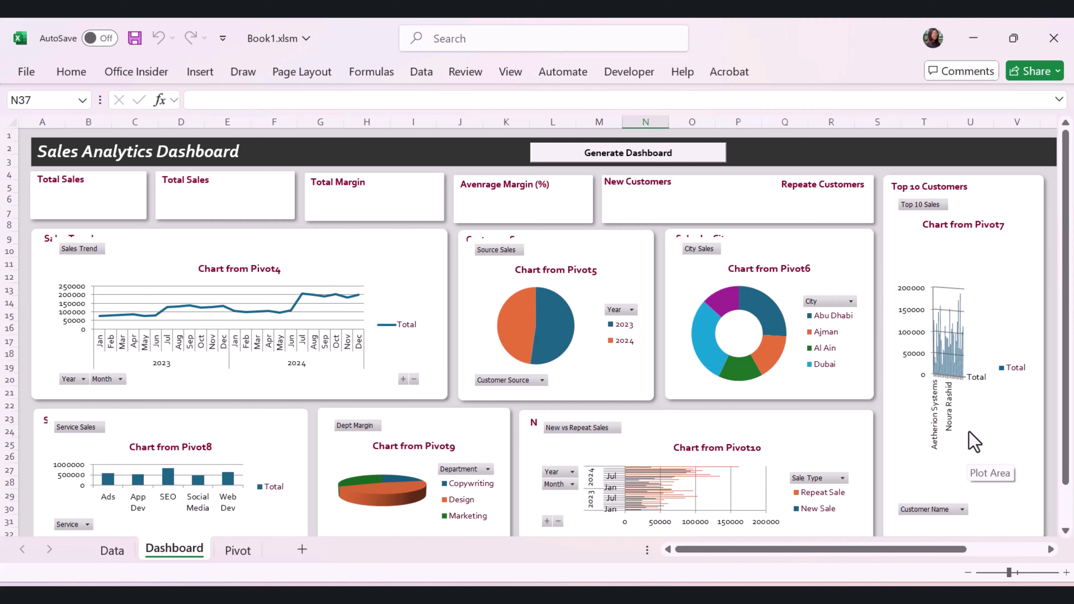
Change the chart type of the chart in the Top 10 Customers card to Clustered Bar.
click(962, 455)
click(805, 435)
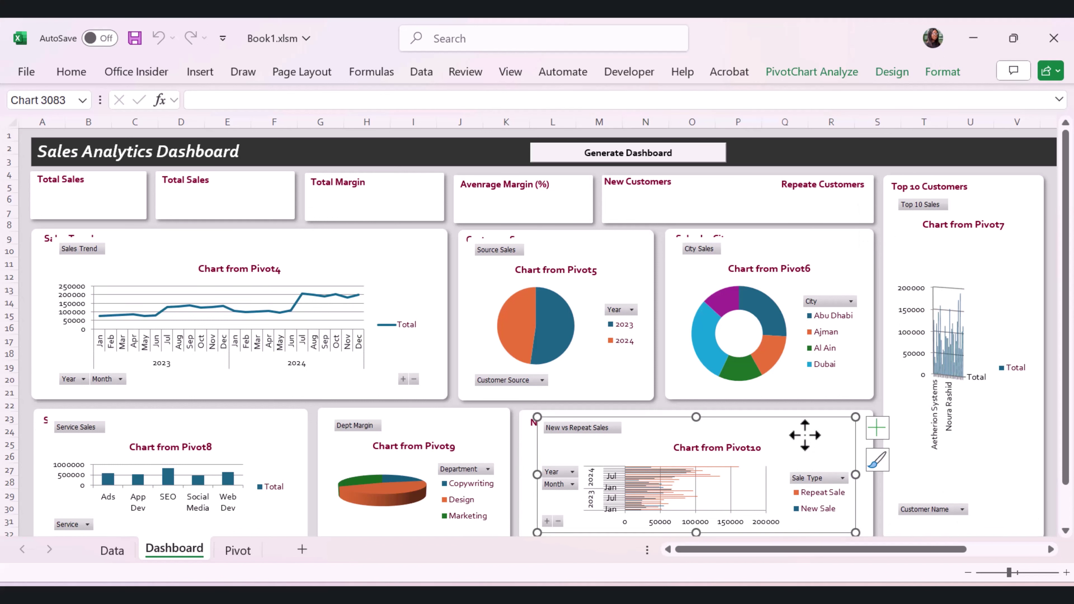
click(1004, 267)
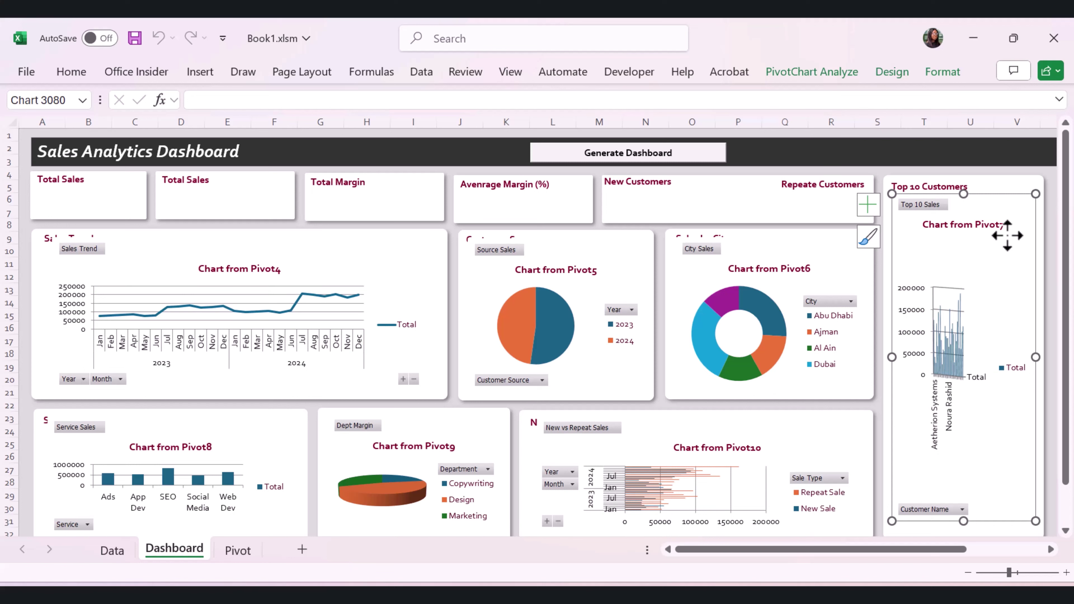
click(893, 78)
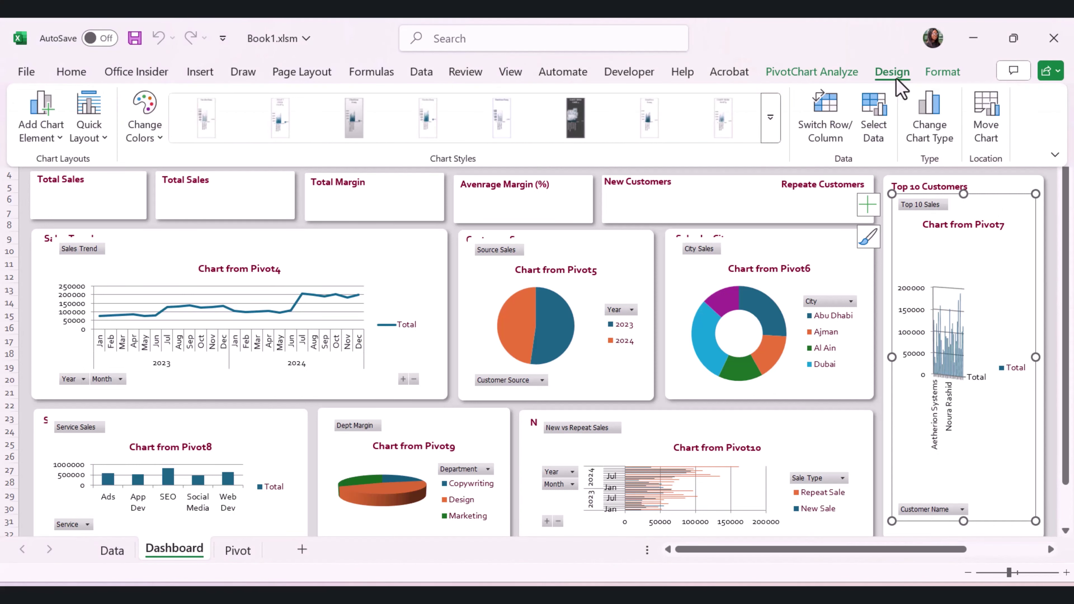
click(922, 130)
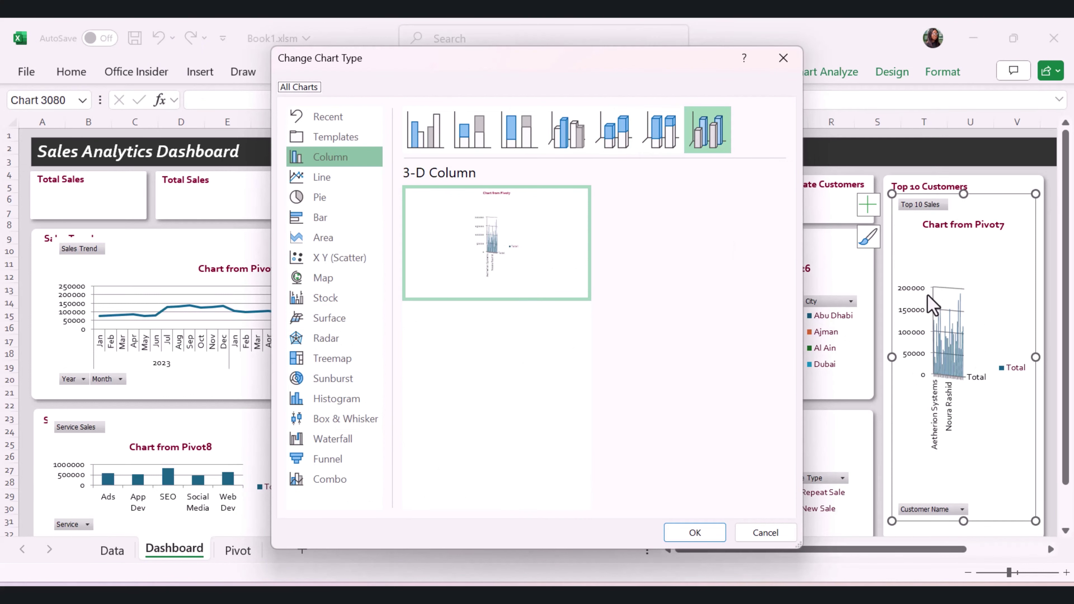
click(326, 227)
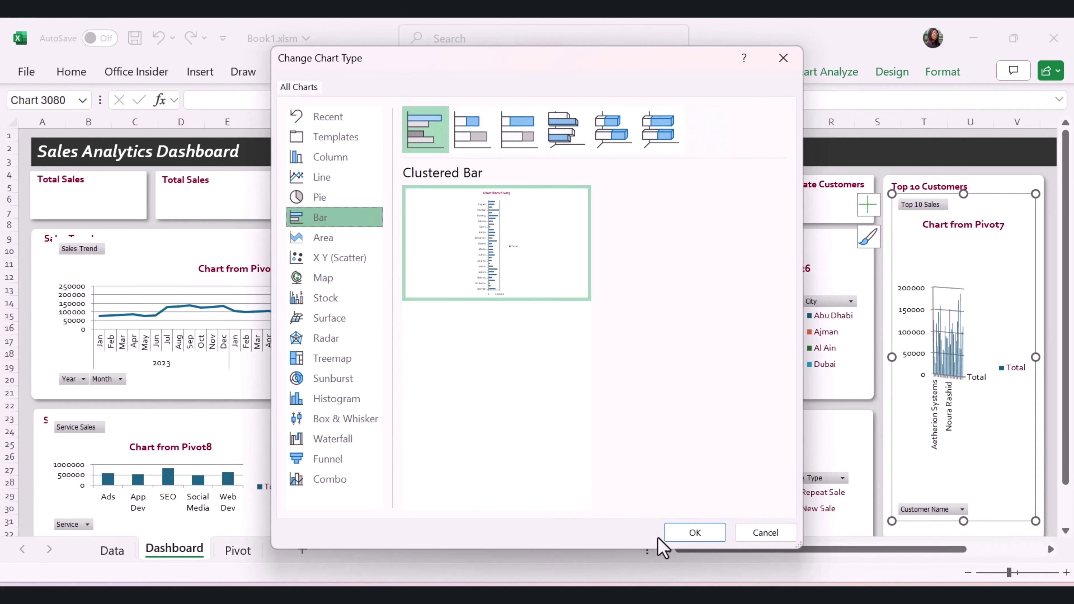
click(681, 537)
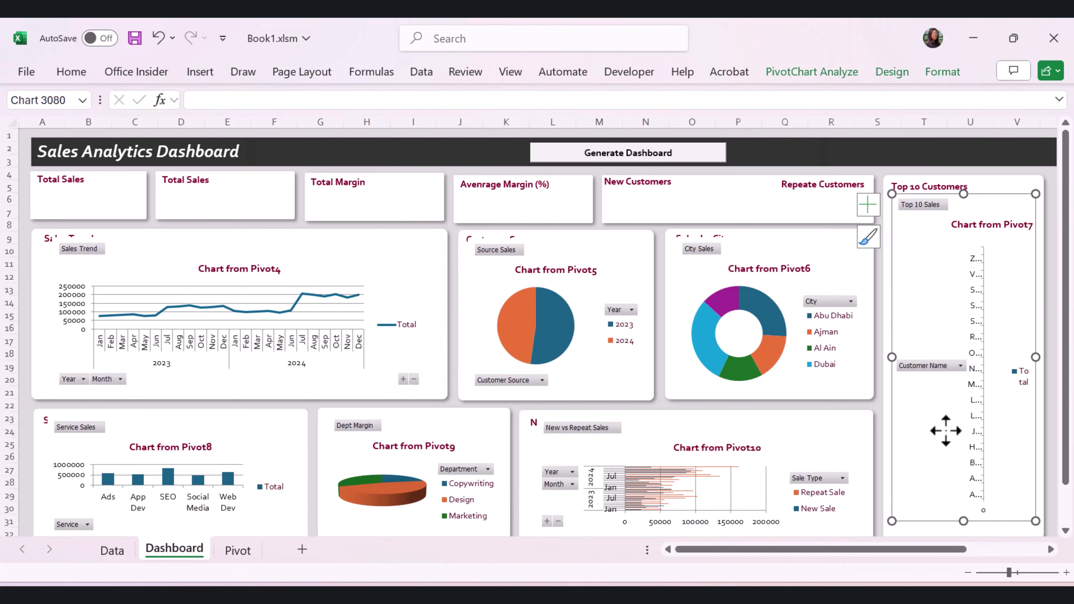
Remove the chart title and legend from the Top 10 Customers chart.
click(868, 204)
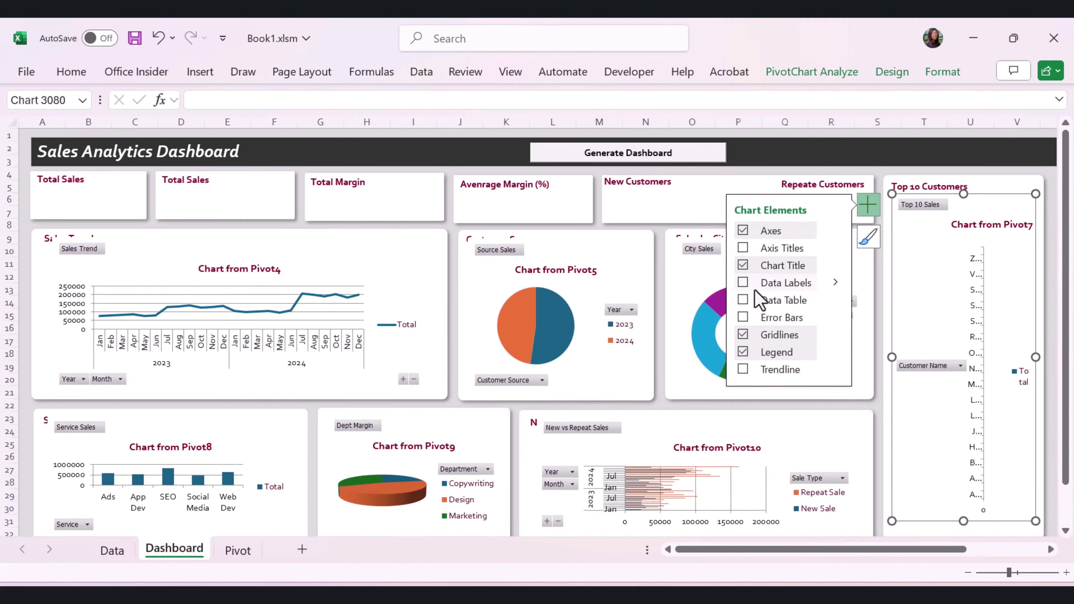
click(743, 266)
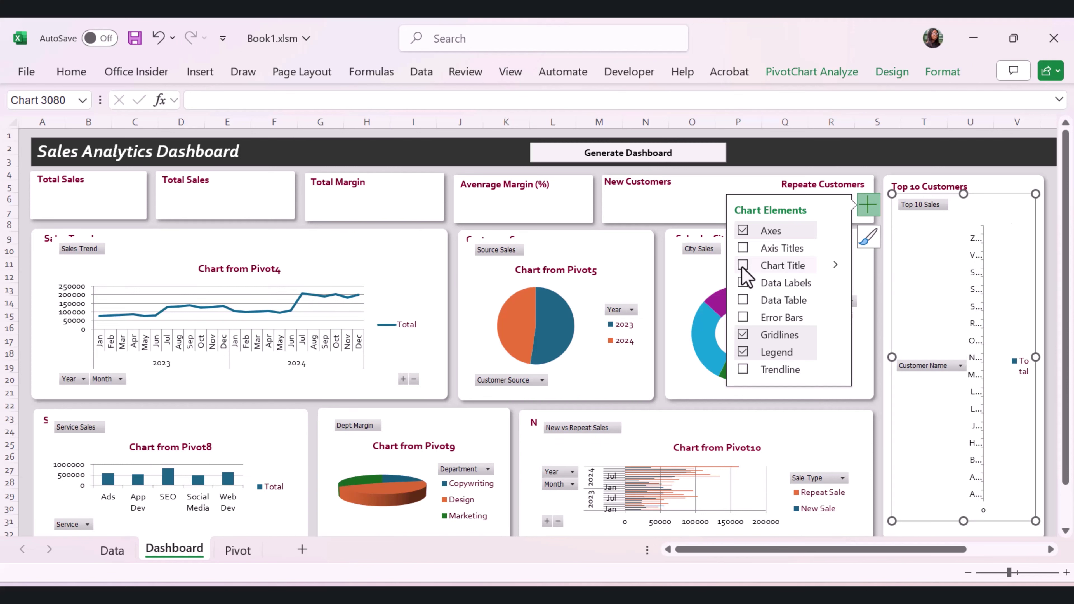
click(742, 352)
Filter the Customer Name field of the Top 10 Customers chart with a Top 10 value filter.
scroll(968, 334, down, 1)
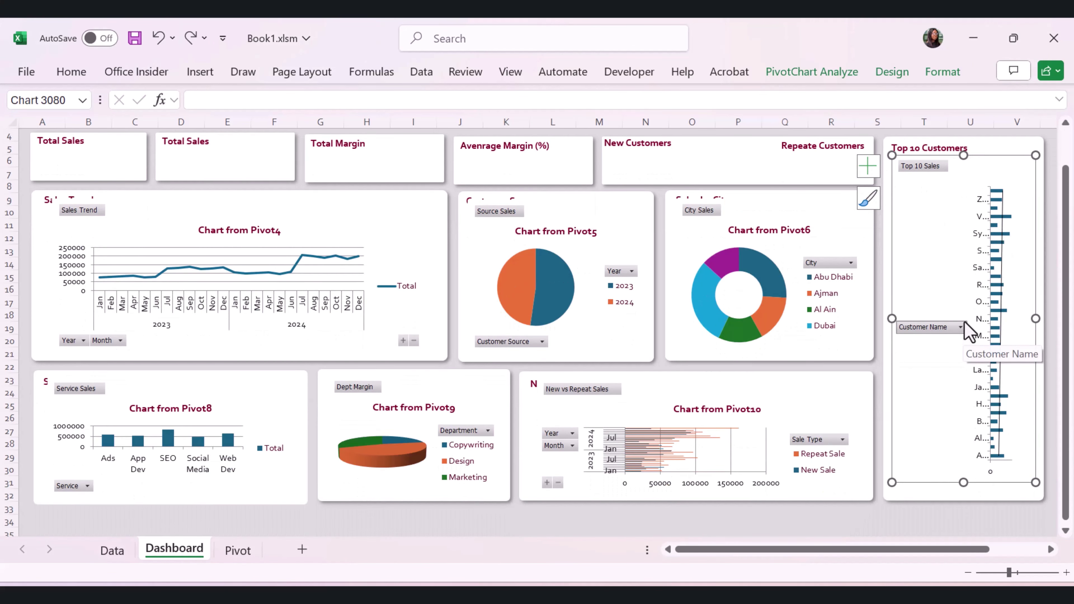
click(961, 329)
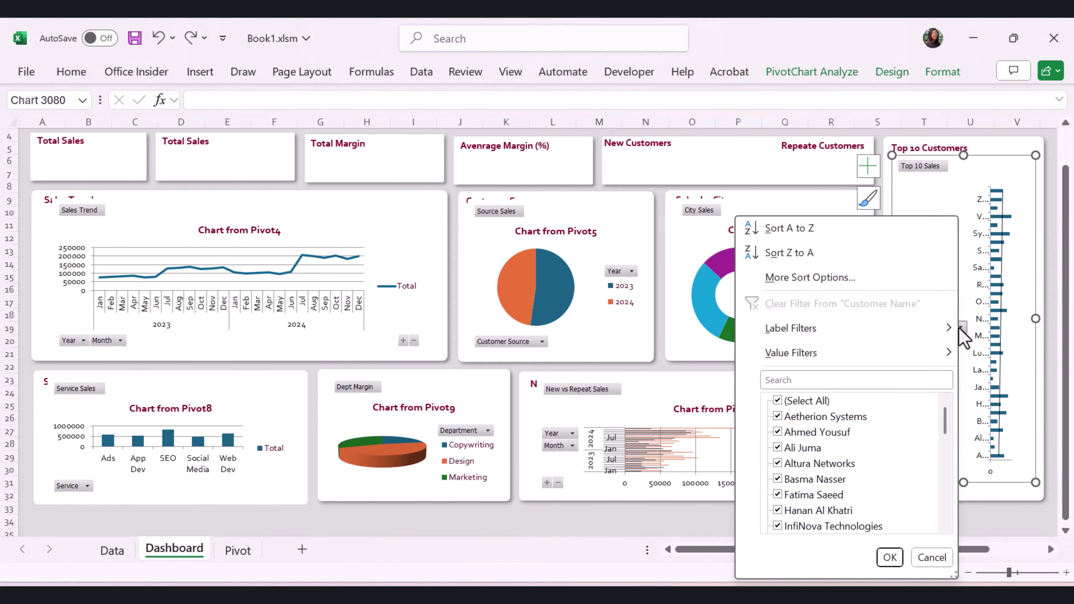
mouse_move(918, 356)
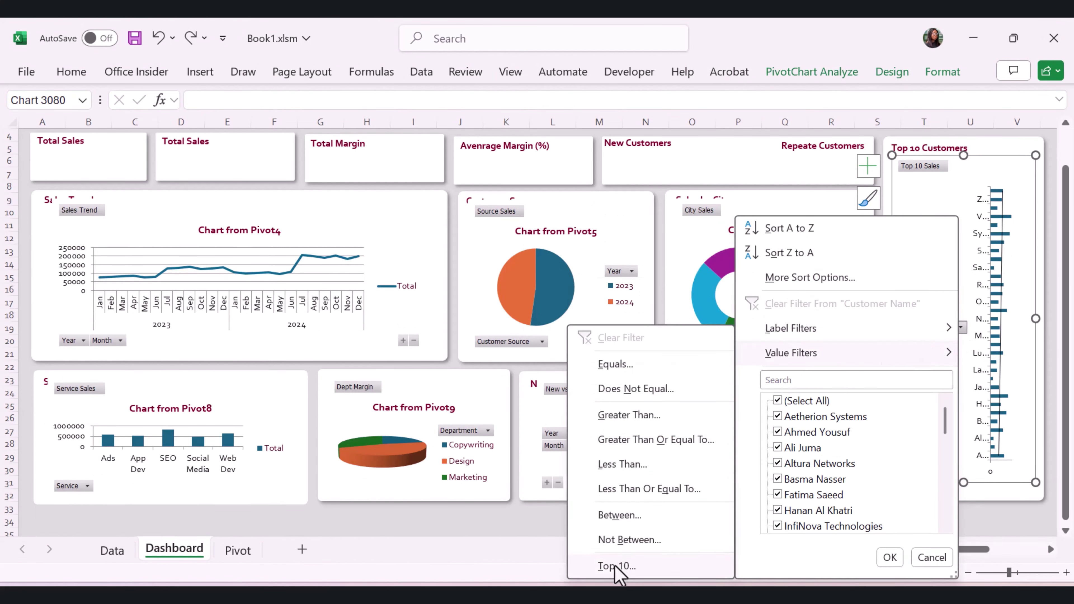
click(615, 565)
click(602, 454)
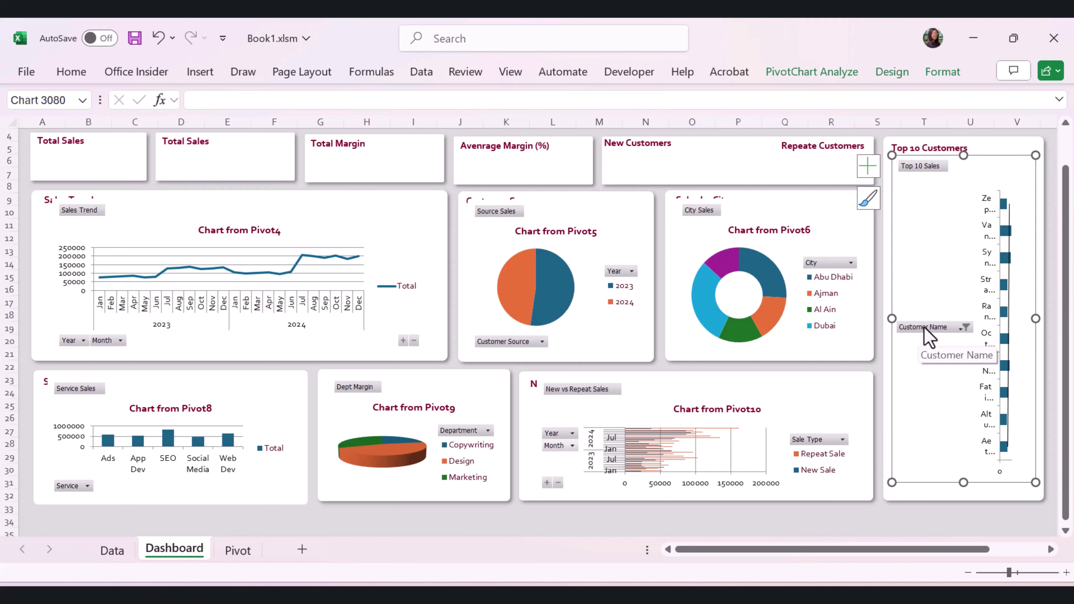
Hide all field buttons on the Top 10 Customers chart and delete its horizontal value axis.
right_click(968, 330)
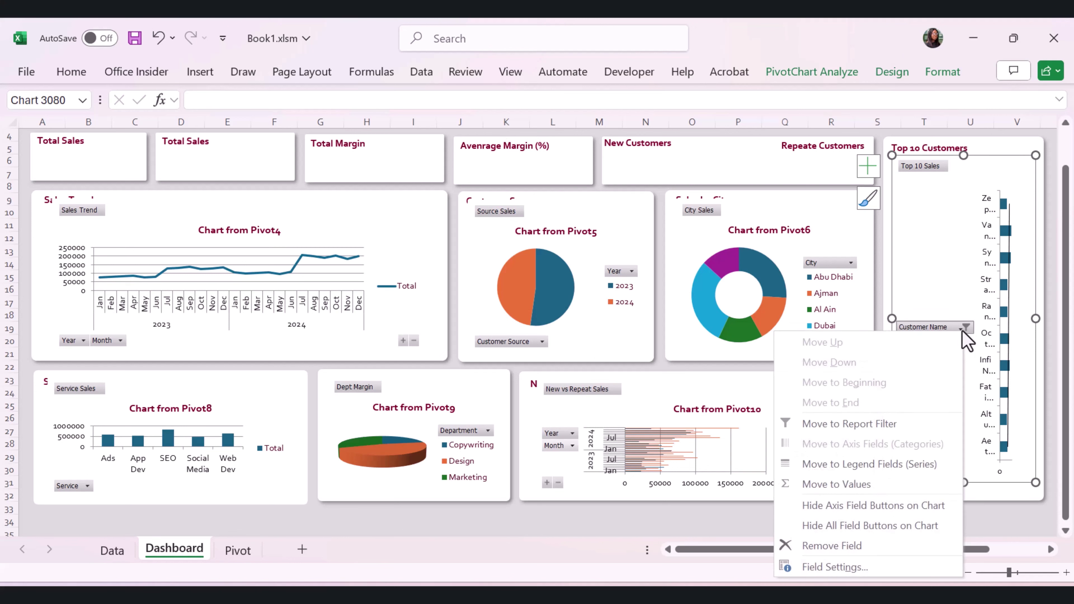
click(832, 530)
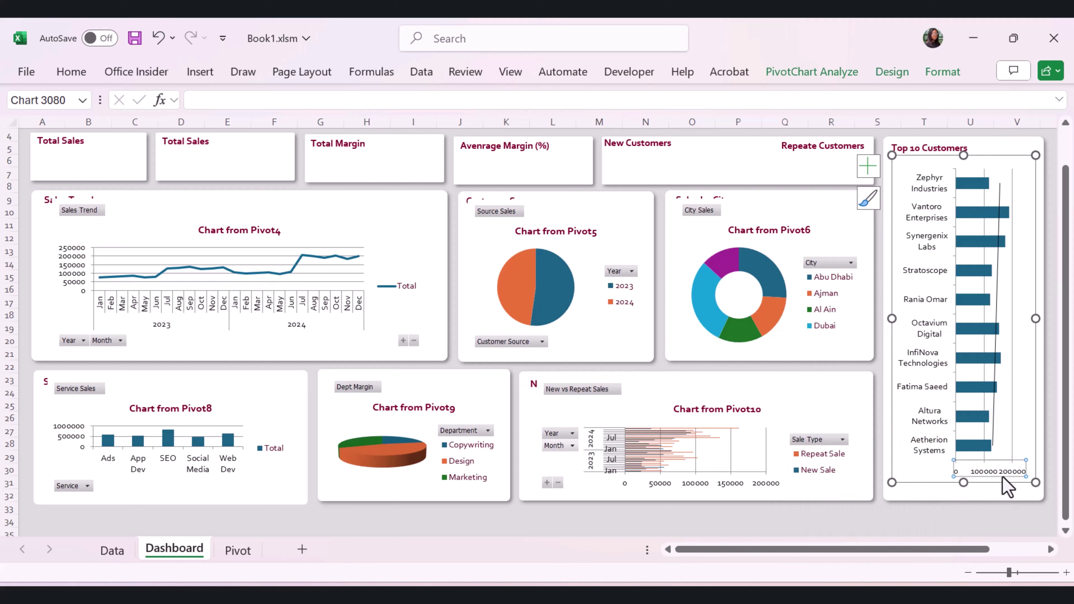
key(Delete)
Remove the gridlines and the trendline from the Top 10 Customers chart.
click(868, 166)
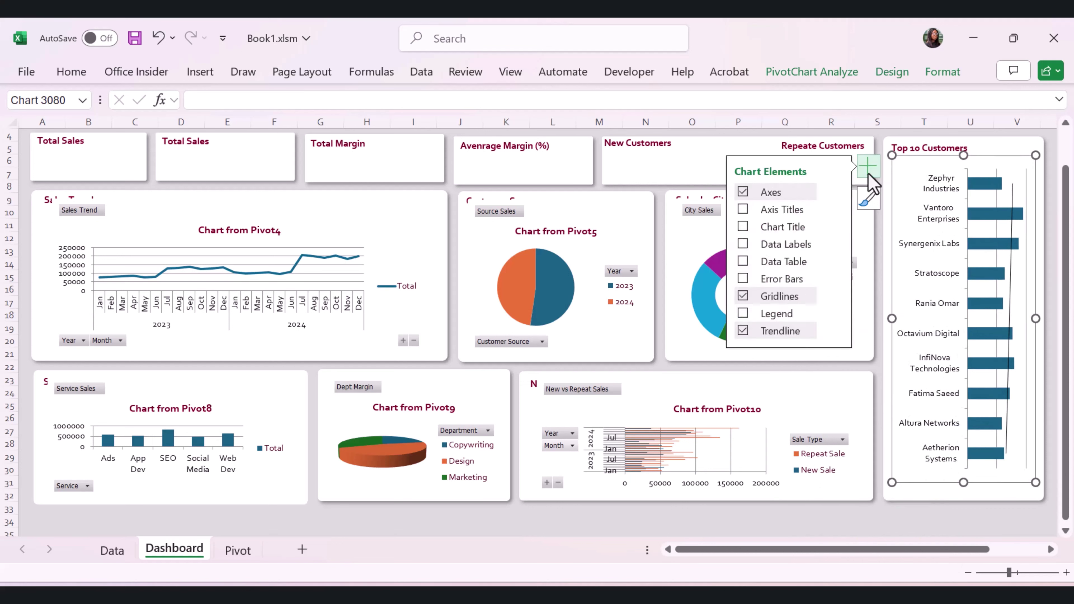
click(743, 297)
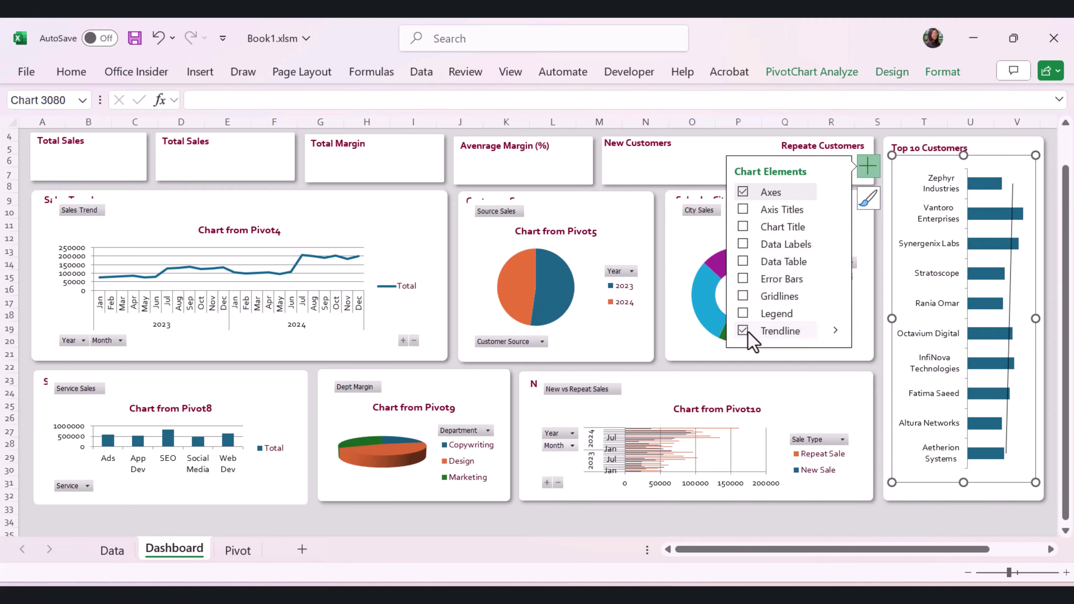
click(744, 332)
Reposition and resize the Top 10 Customers chart to fill its card below the heading.
mouse_move(1018, 469)
mouse_down()
mouse_move(989, 482)
mouse_move(1011, 478)
mouse_up()
click(71, 71)
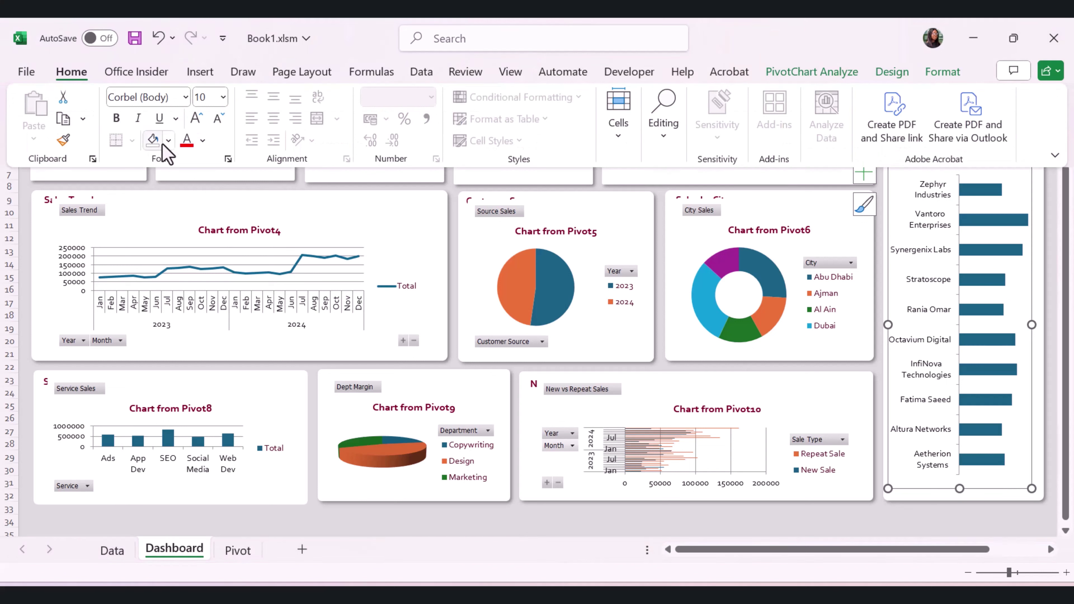
drag(887, 487, 914, 482)
drag(892, 160, 881, 157)
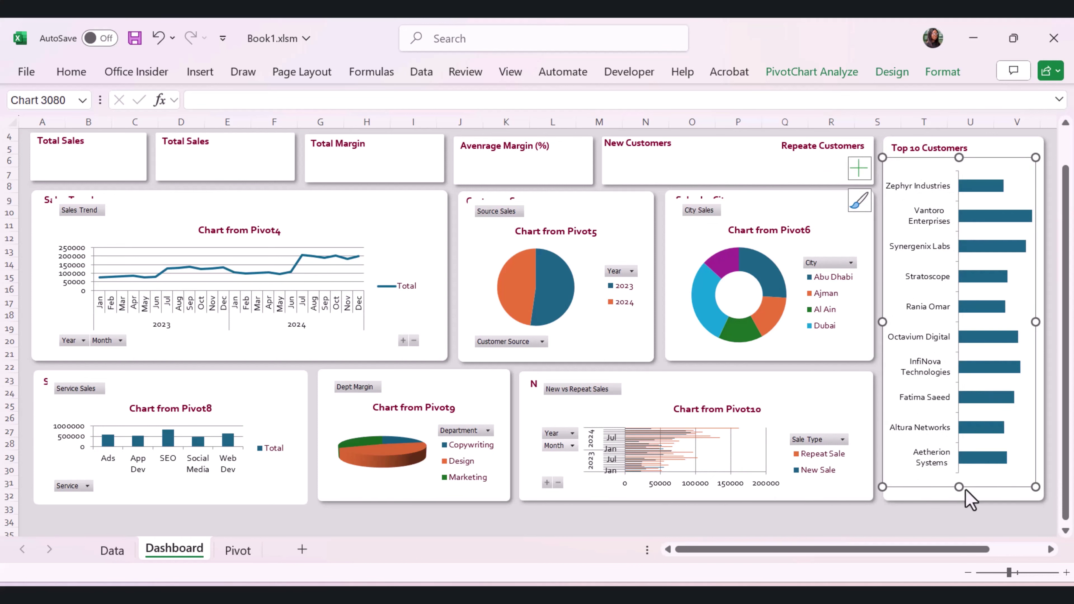
drag(961, 488, 961, 499)
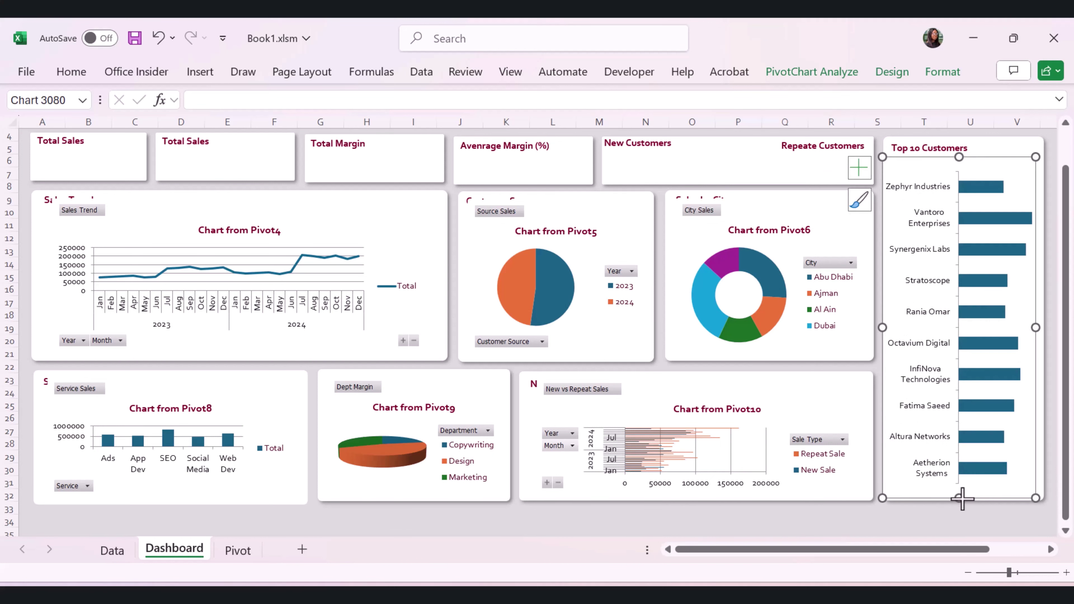
mouse_move(961, 328)
mouse_down()
mouse_move(988, 336)
mouse_move(965, 328)
mouse_up()
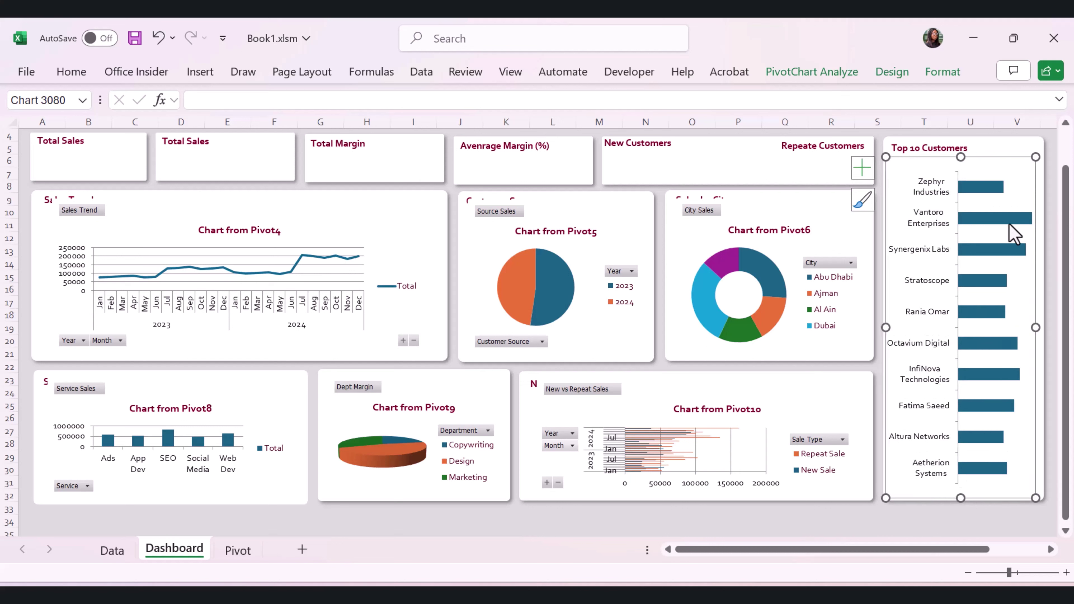
click(893, 71)
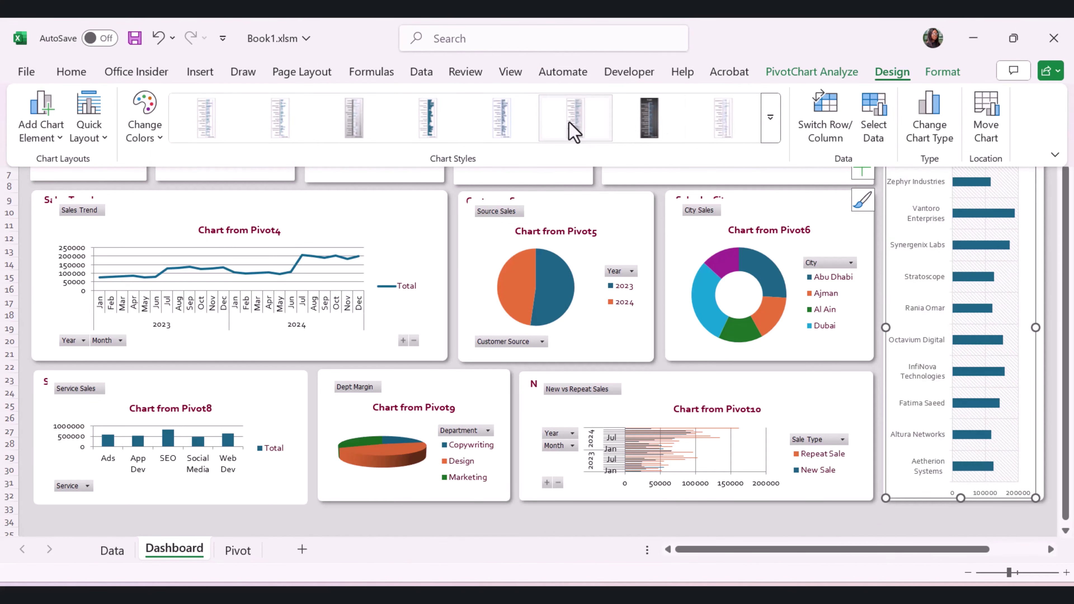
click(771, 125)
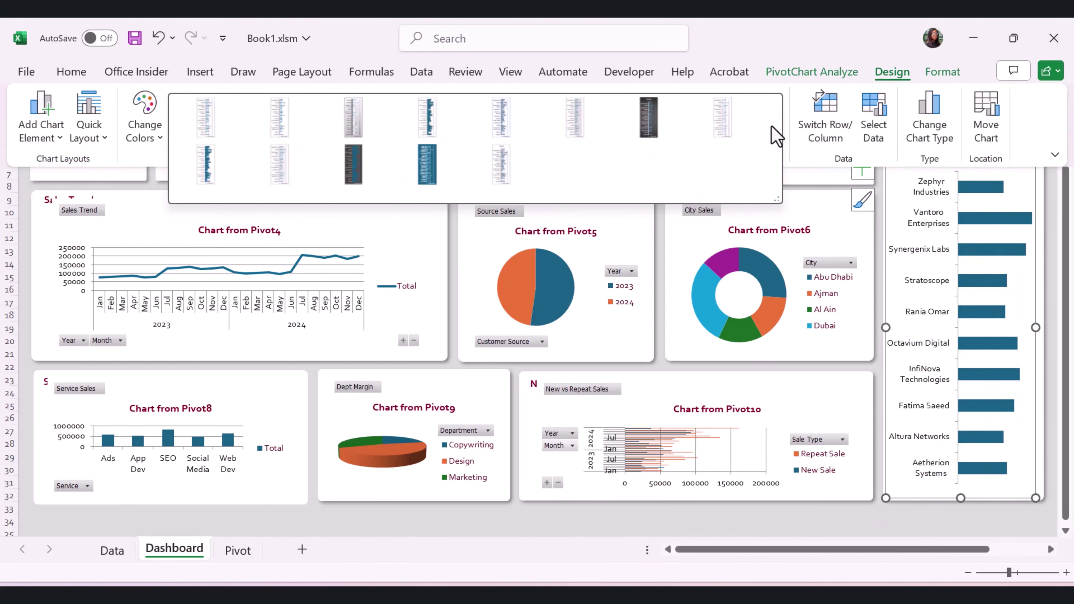
click(862, 195)
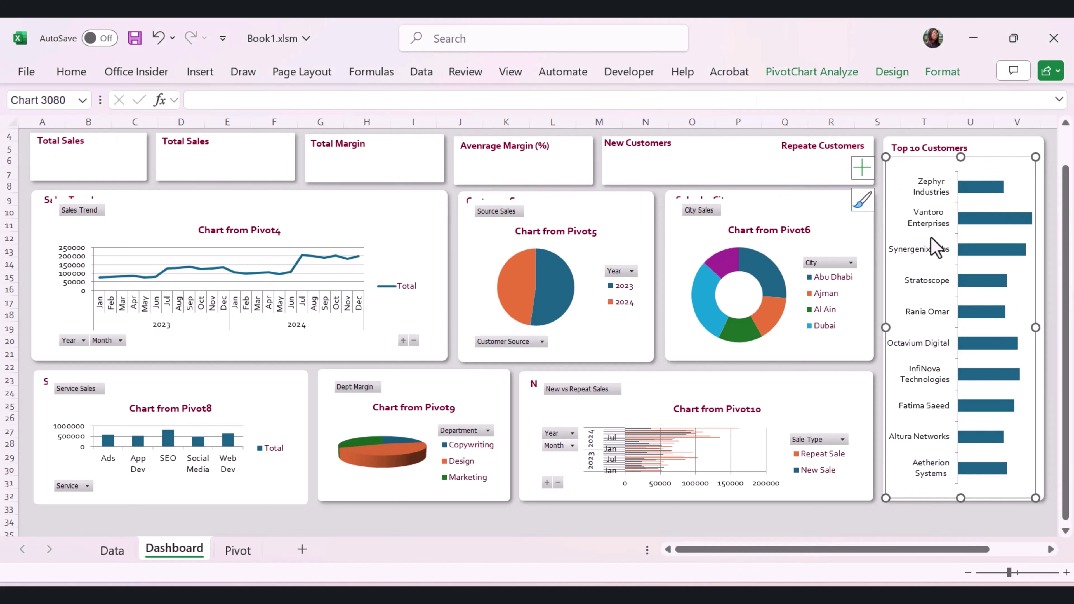
Try monochromatic palettes on the Top 10 Customers chart and apply the light-to-dark green one.
click(864, 203)
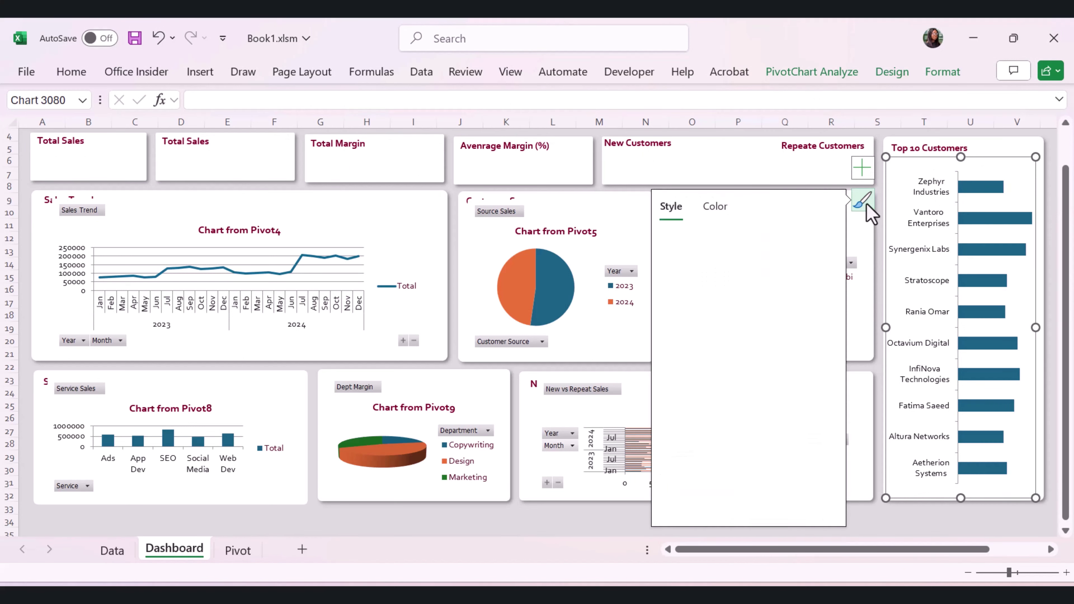
click(716, 206)
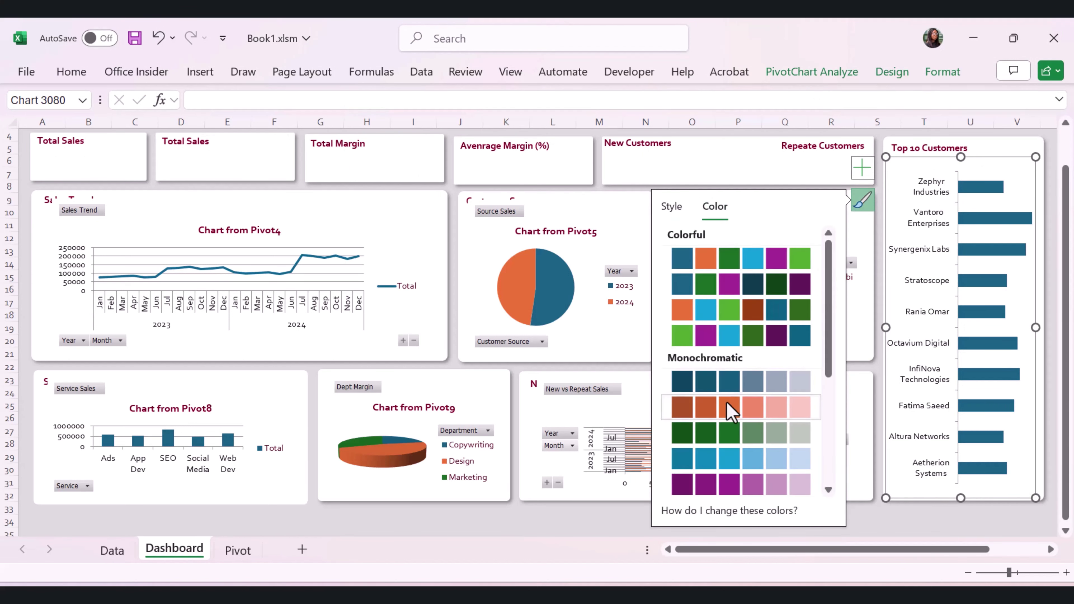
click(742, 310)
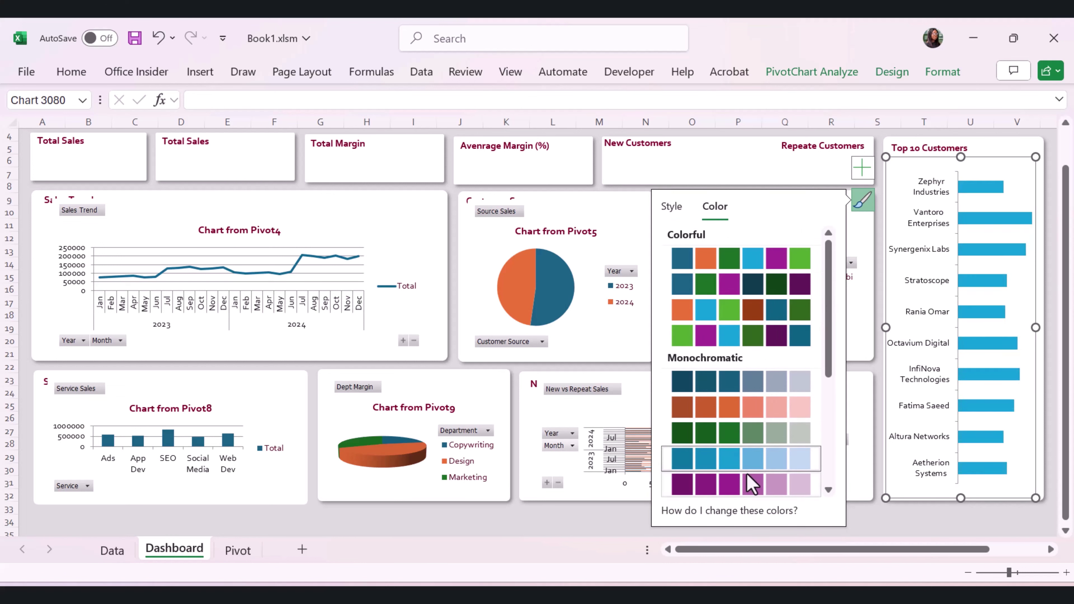
click(756, 408)
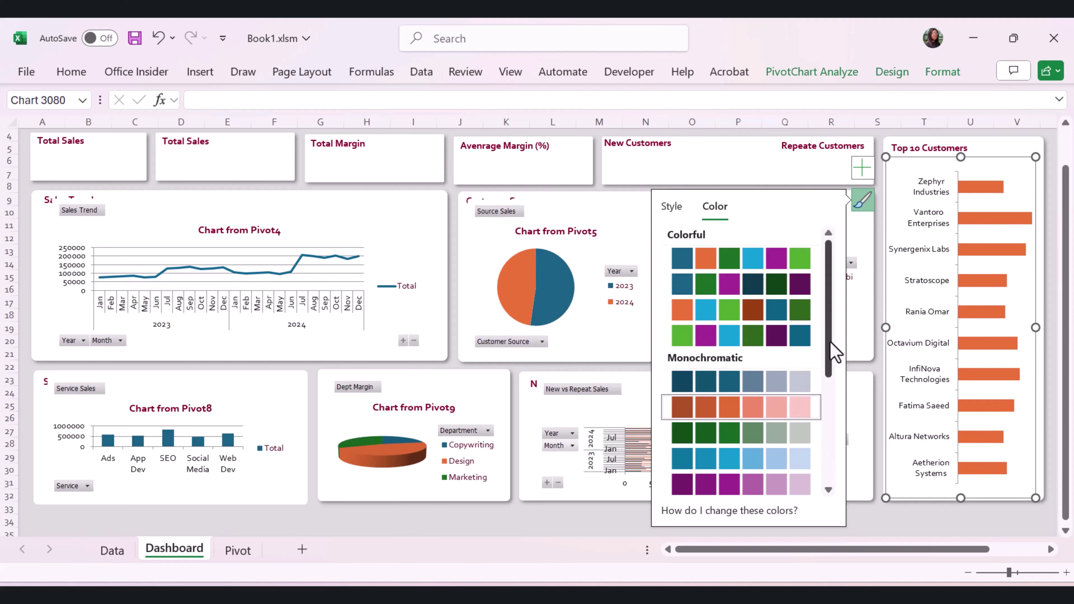
drag(832, 352, 839, 463)
click(752, 408)
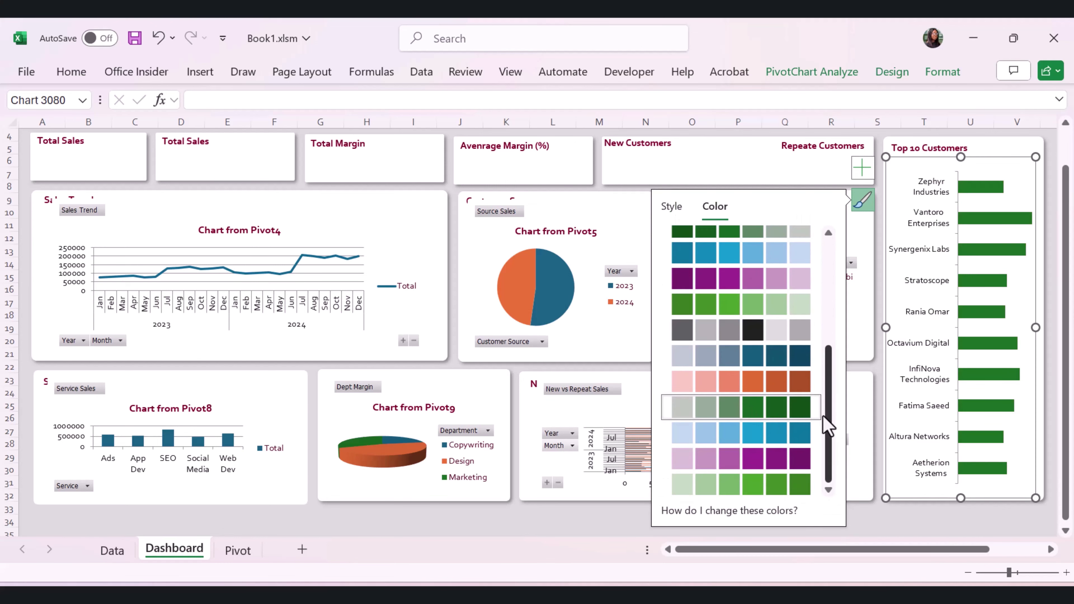
drag(828, 420, 839, 372)
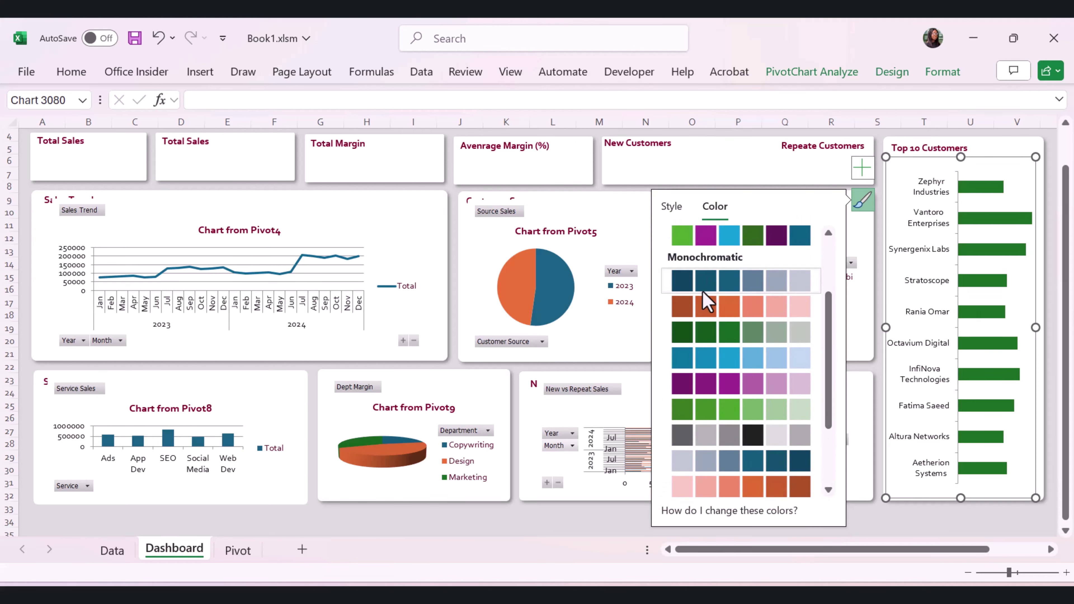
click(312, 72)
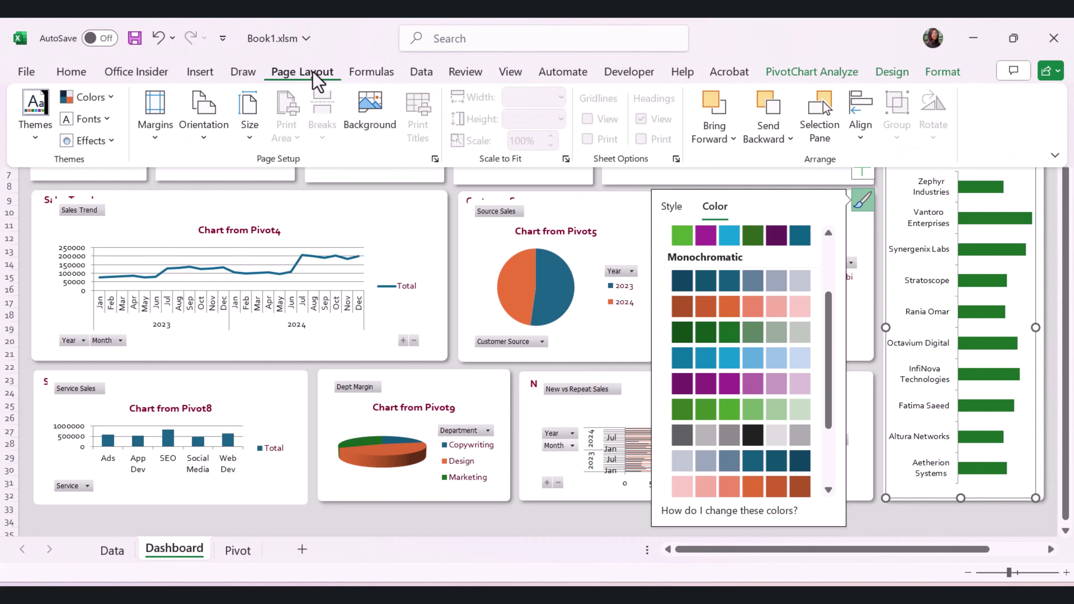
click(82, 100)
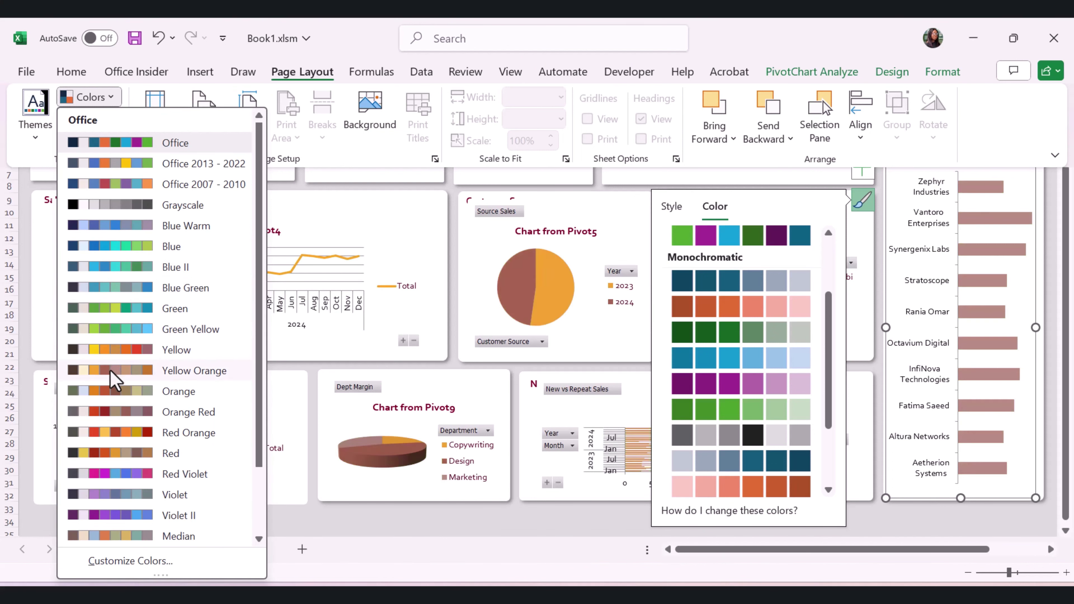
click(103, 95)
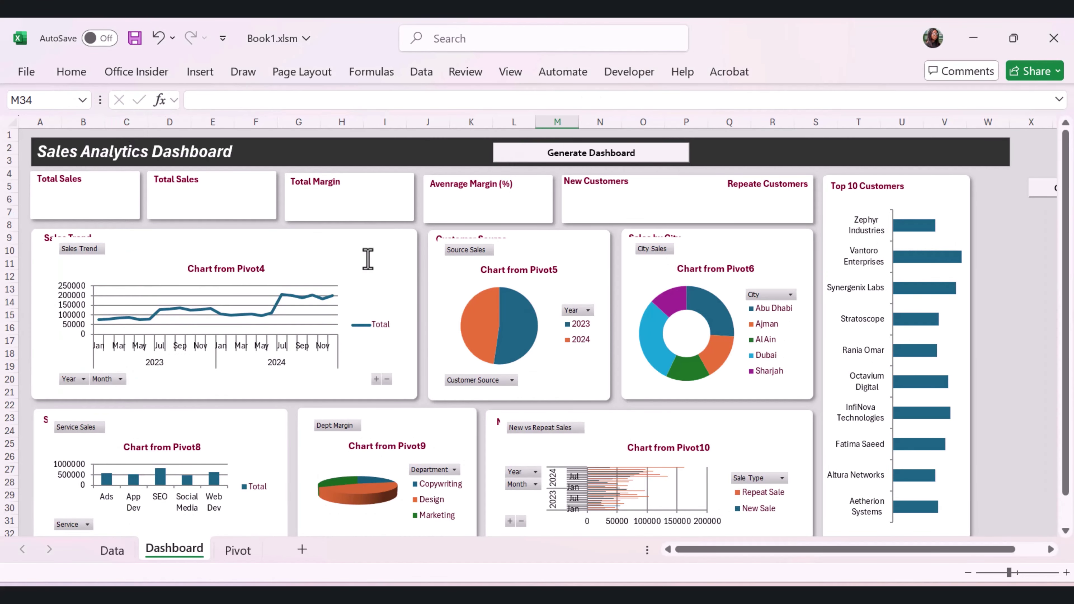
Apply the Dividend theme to the workbook to restyle the dashboard's colors and fonts.
click(296, 75)
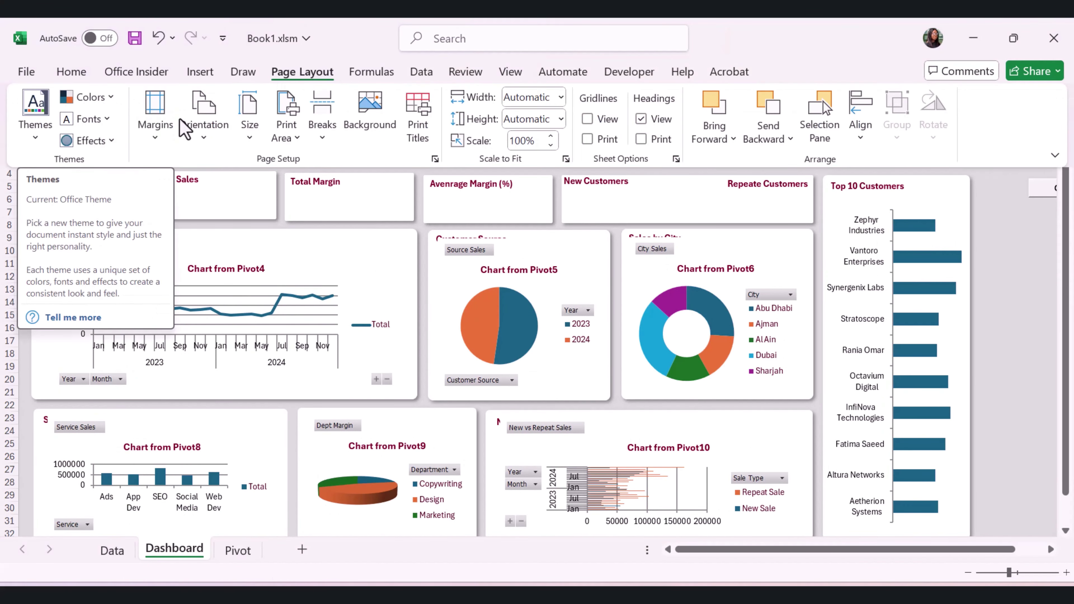
click(38, 135)
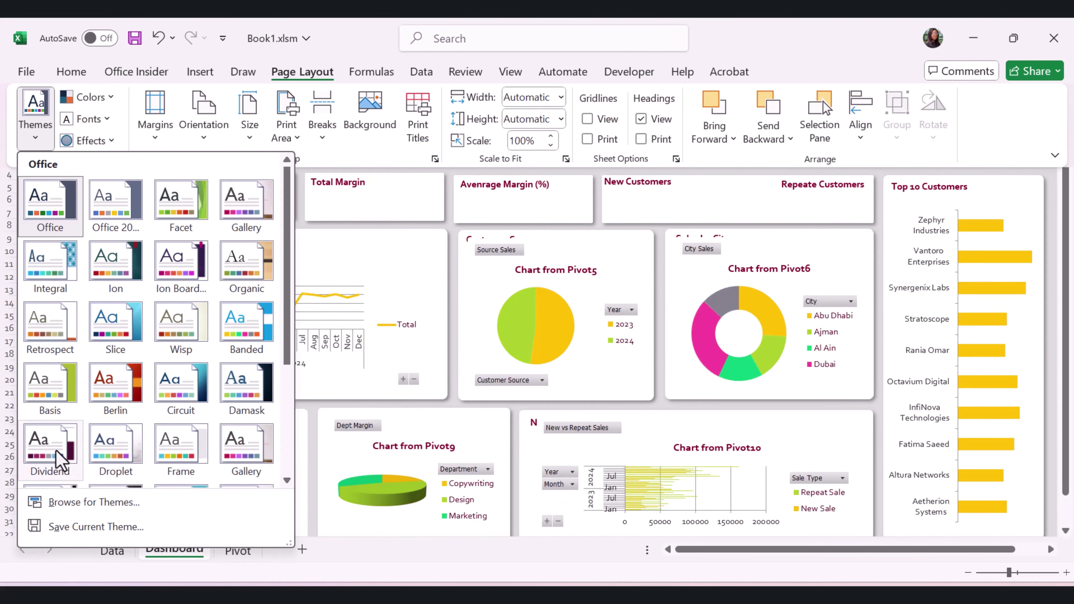
click(29, 458)
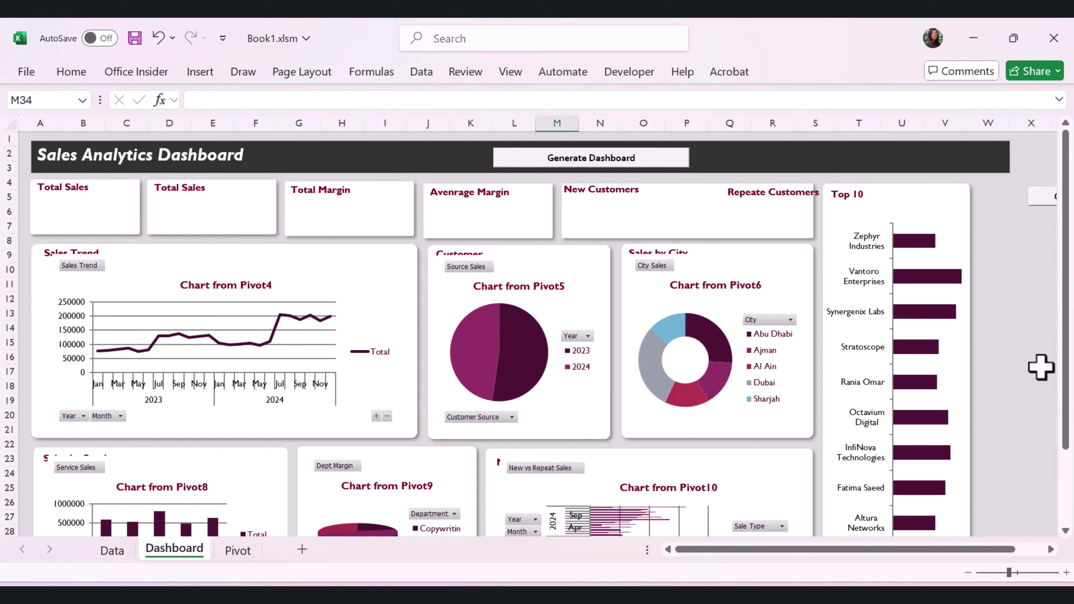
Widen the Top 10 Customers card and its bar chart, and extend the dashboard's title banner to match.
click(969, 351)
drag(972, 391, 1012, 390)
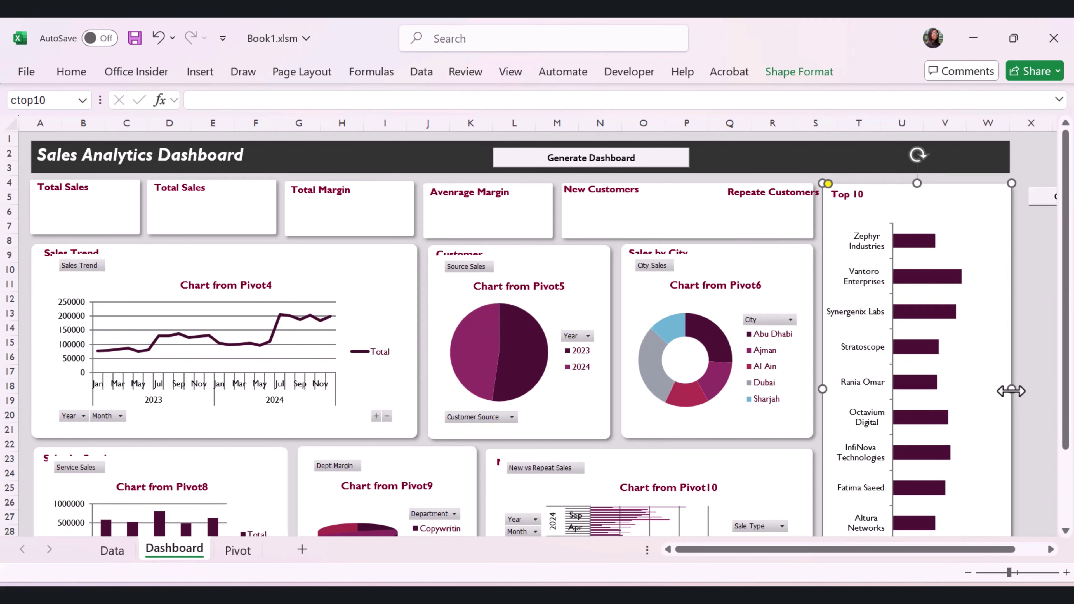
click(930, 359)
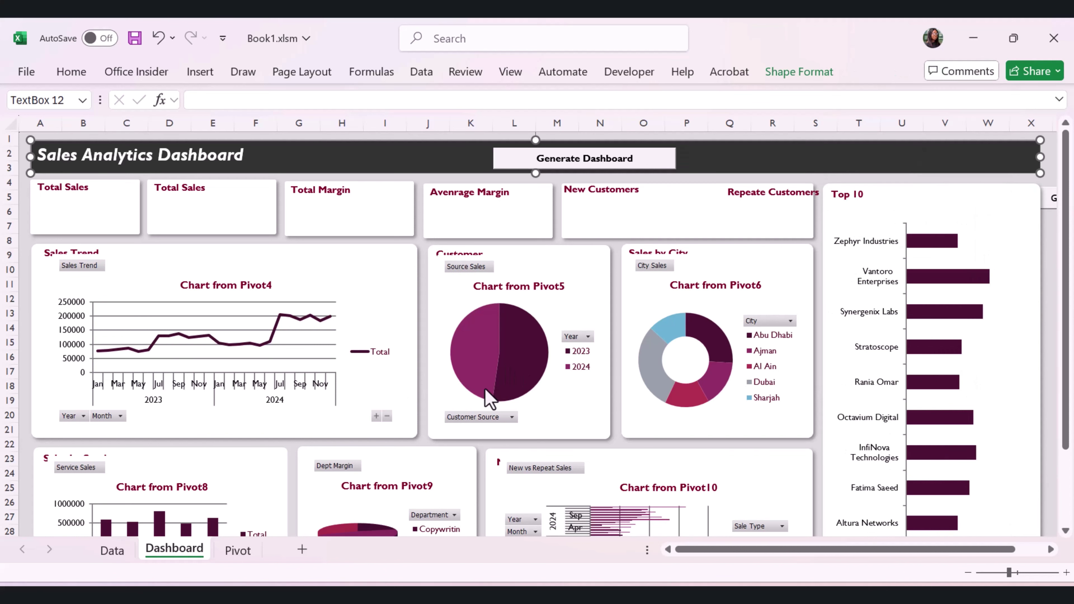
Remove the chart title from the Sales by City doughnut chart and hide all its field buttons.
click(670, 410)
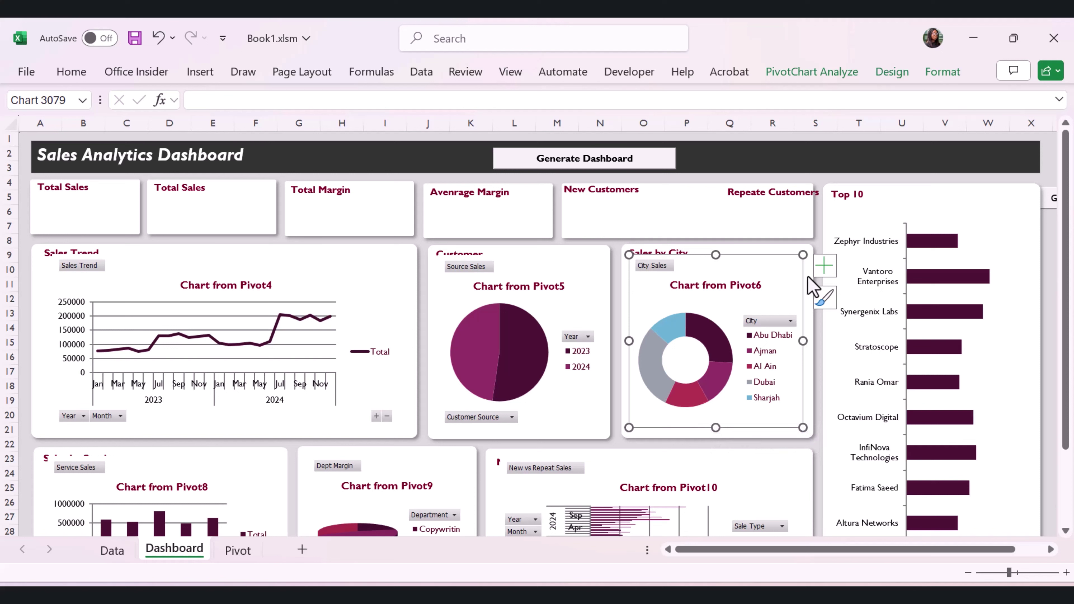
click(825, 266)
click(861, 293)
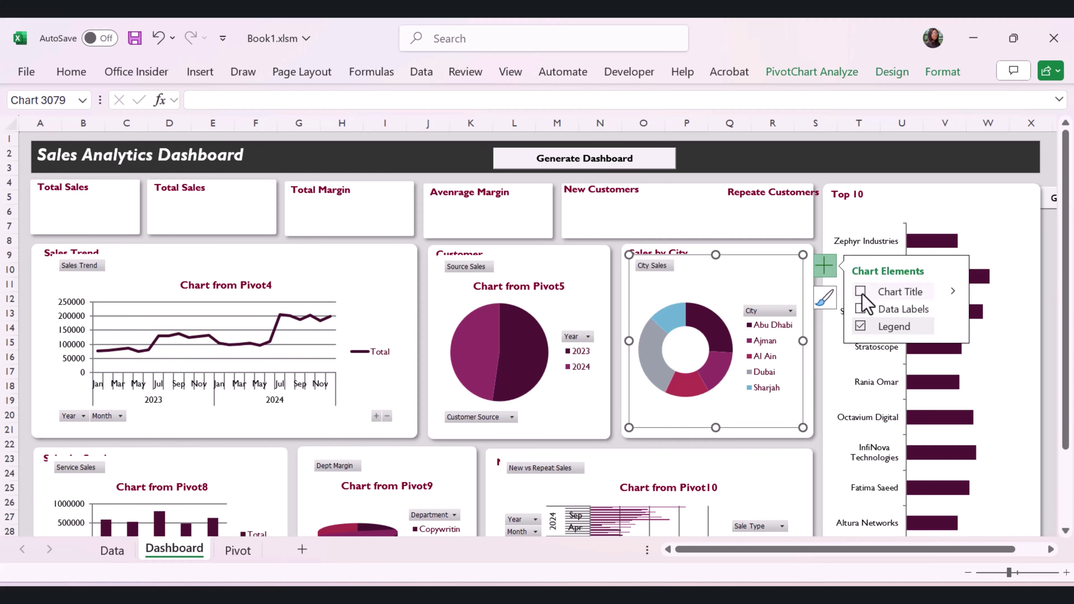
click(860, 292)
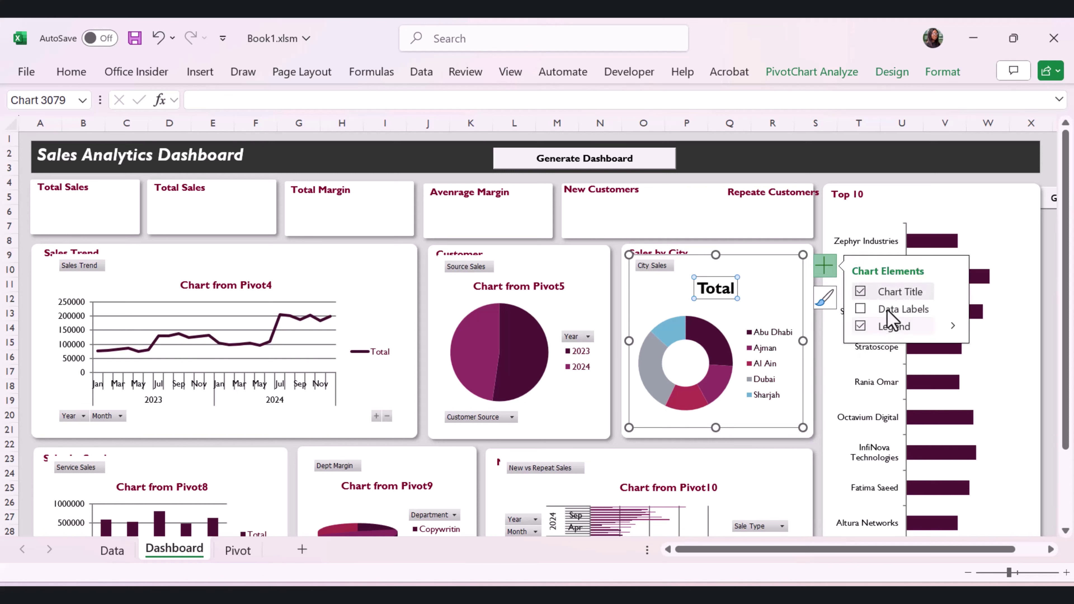
click(860, 292)
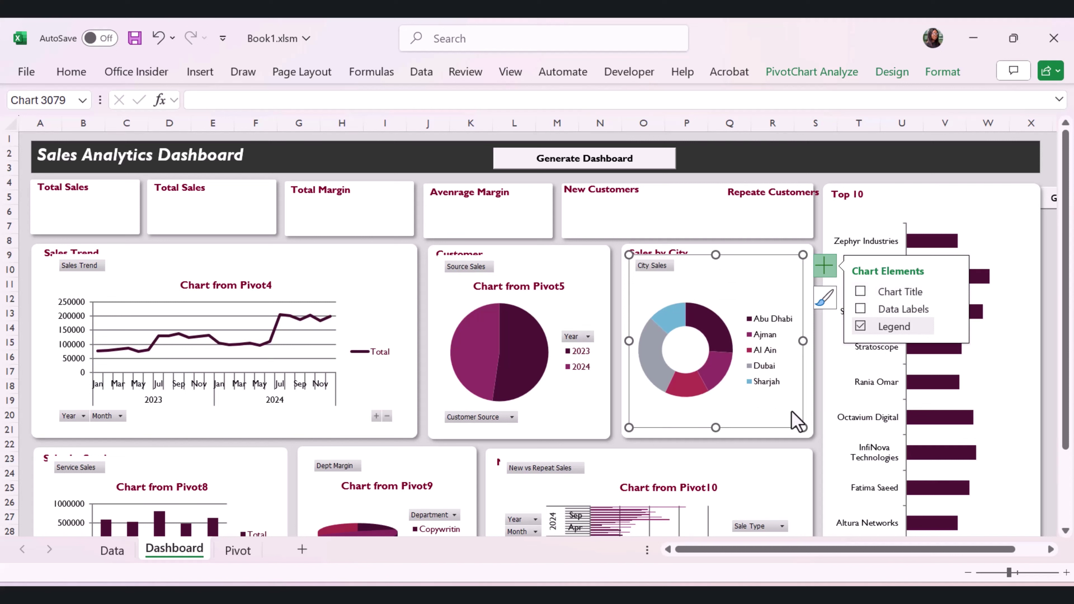
right_click(665, 274)
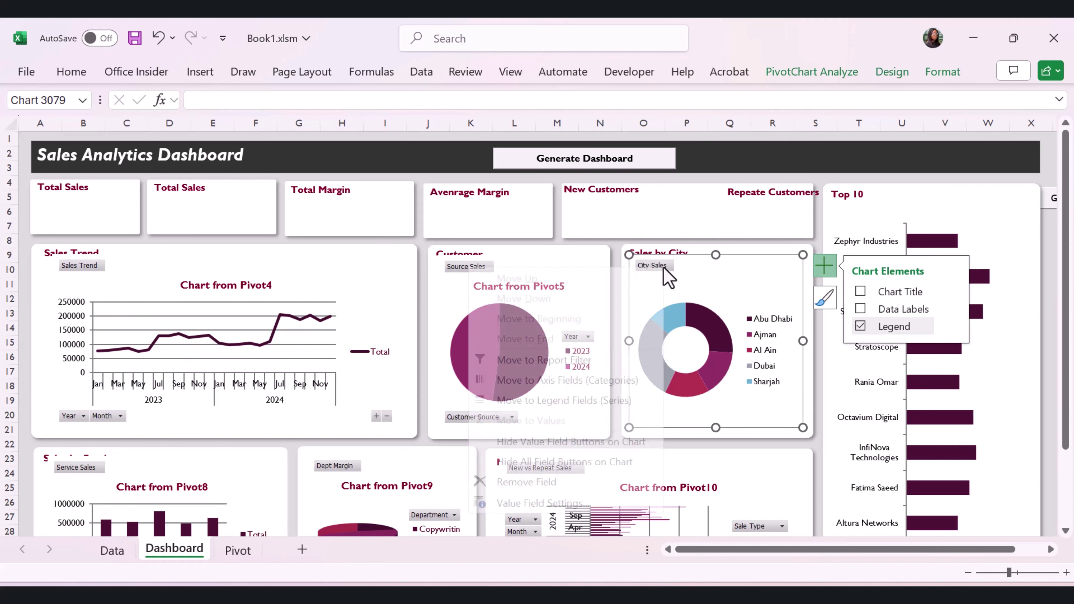
click(547, 463)
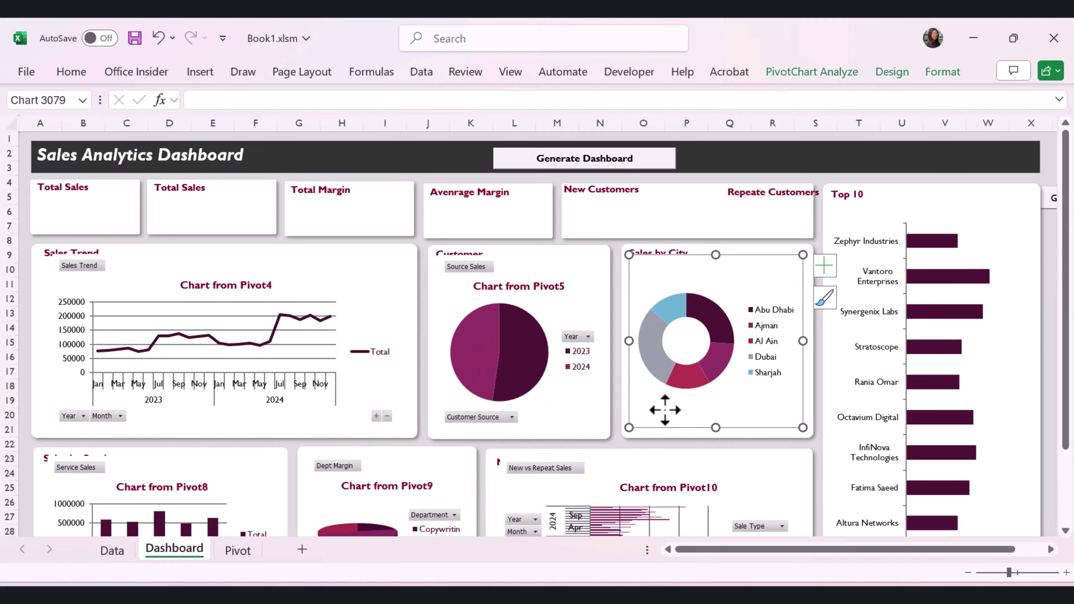
Remove the Sales by City chart's background fill and enlarge the chart so the doughnut fills its card.
click(83, 73)
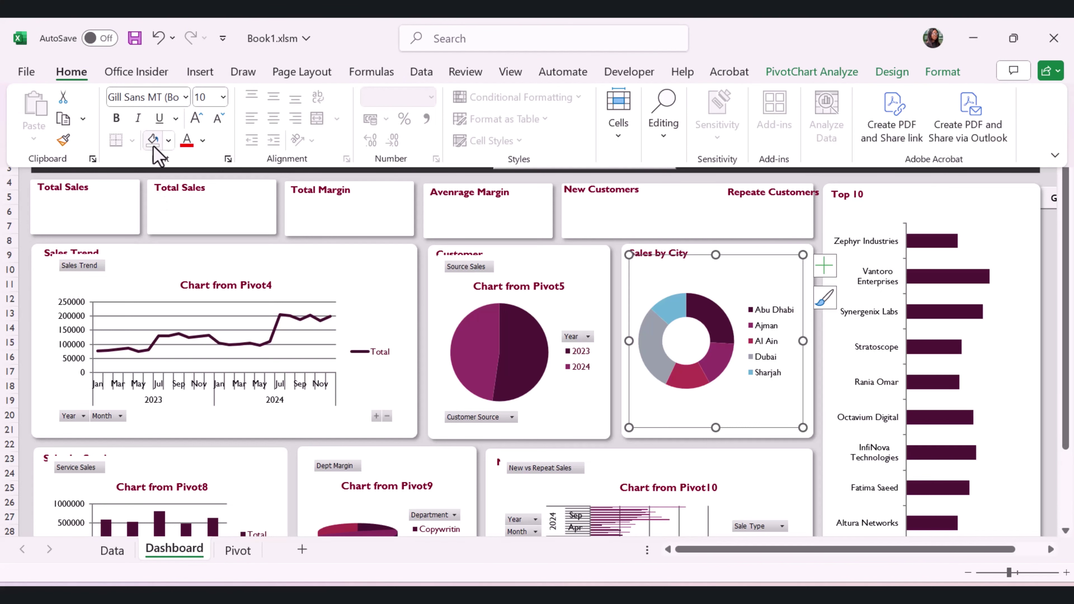
click(704, 266)
drag(716, 253, 716, 234)
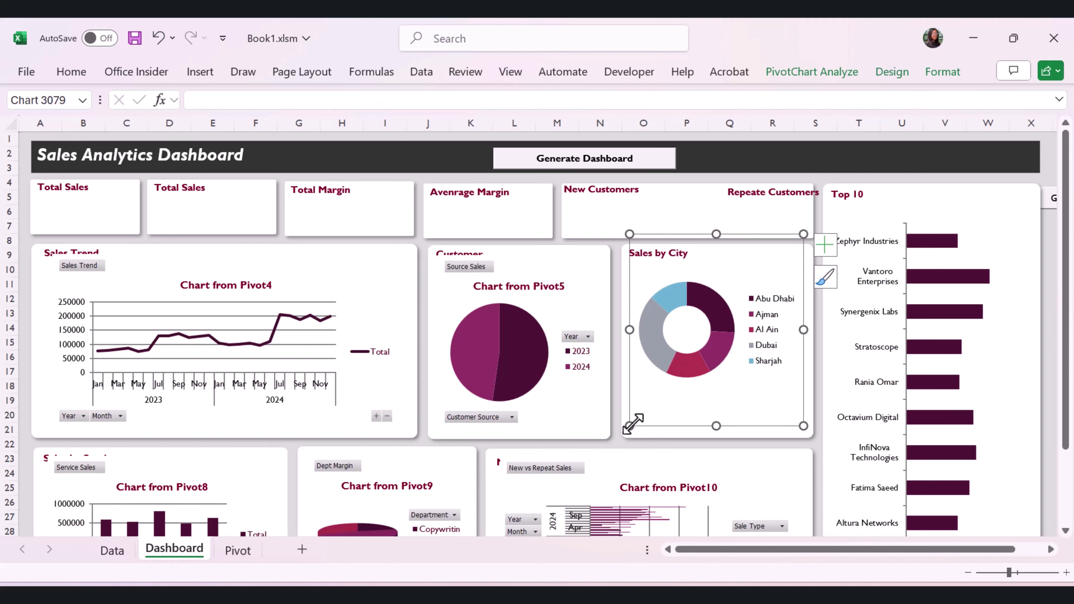
drag(630, 426, 621, 457)
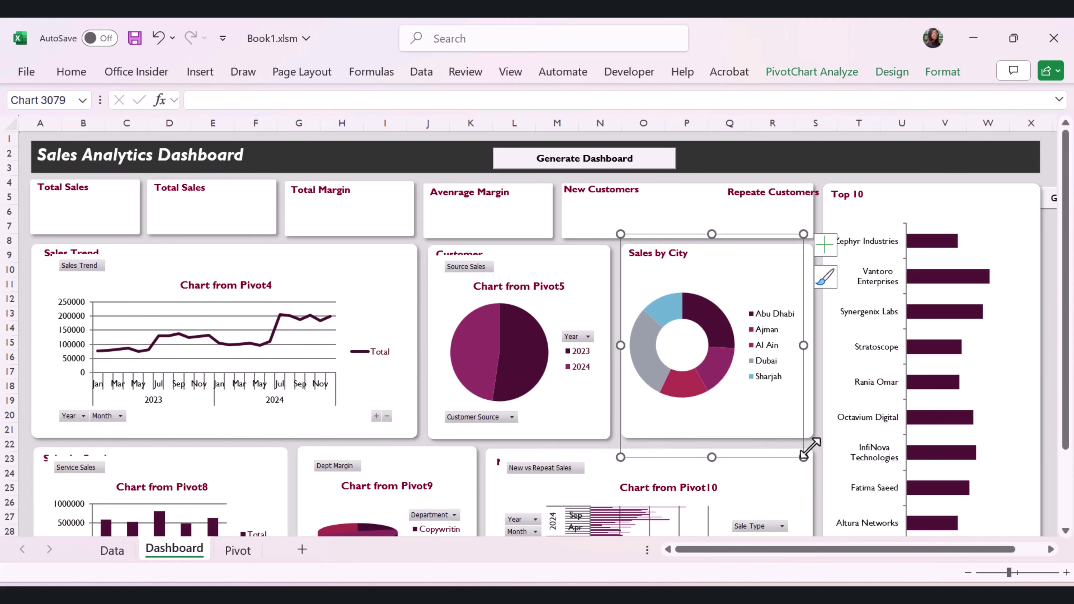
drag(804, 345, 828, 352)
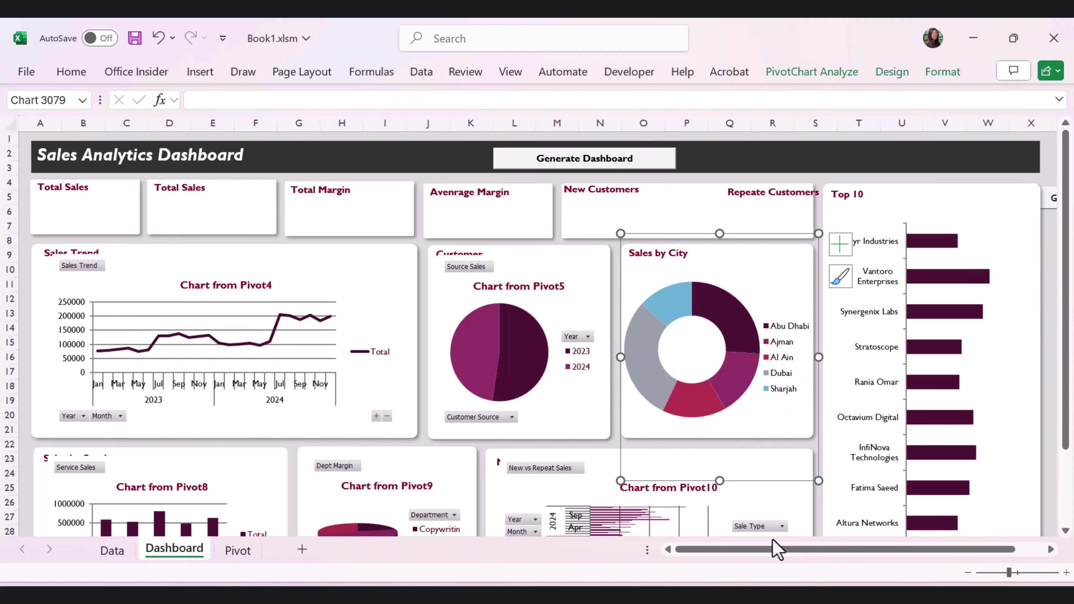
drag(737, 550, 737, 550)
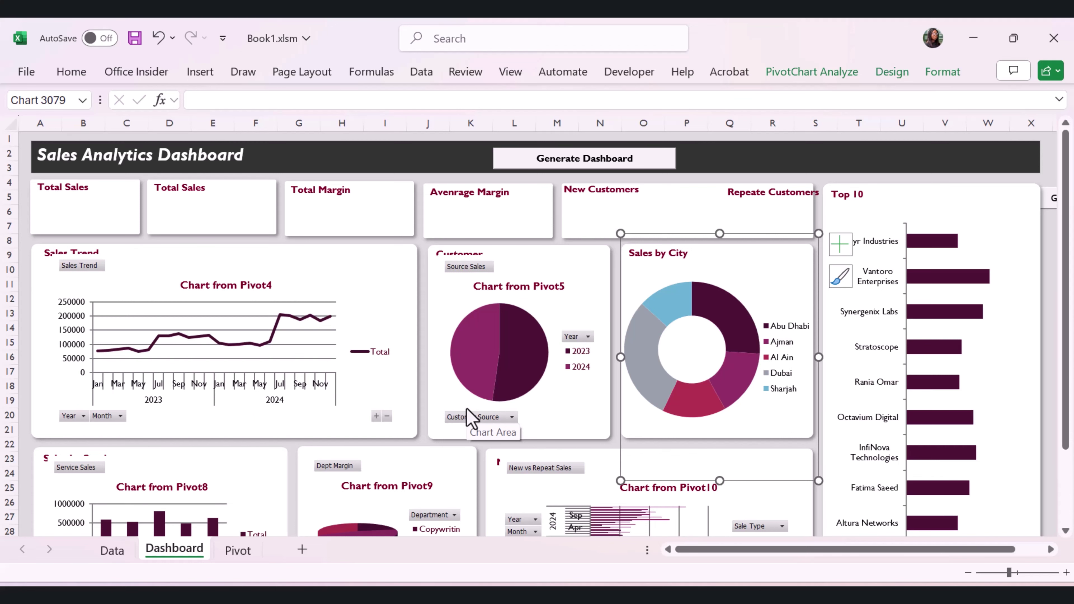
Change the New vs Repeat Sales chart from clustered bars to Stacked Line with Markers.
scroll(623, 316, down, 2)
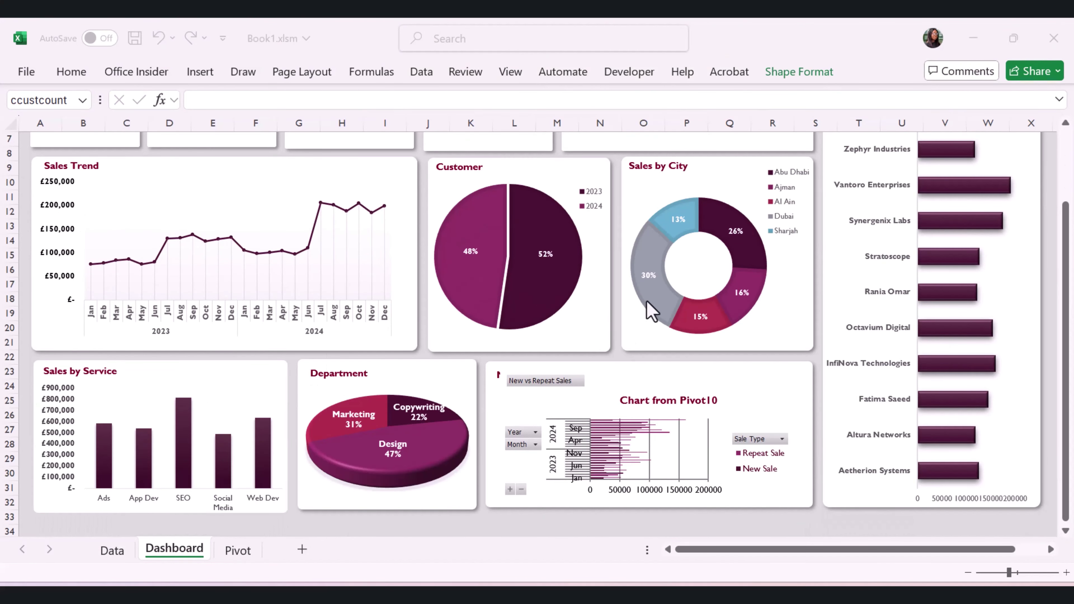
click(756, 407)
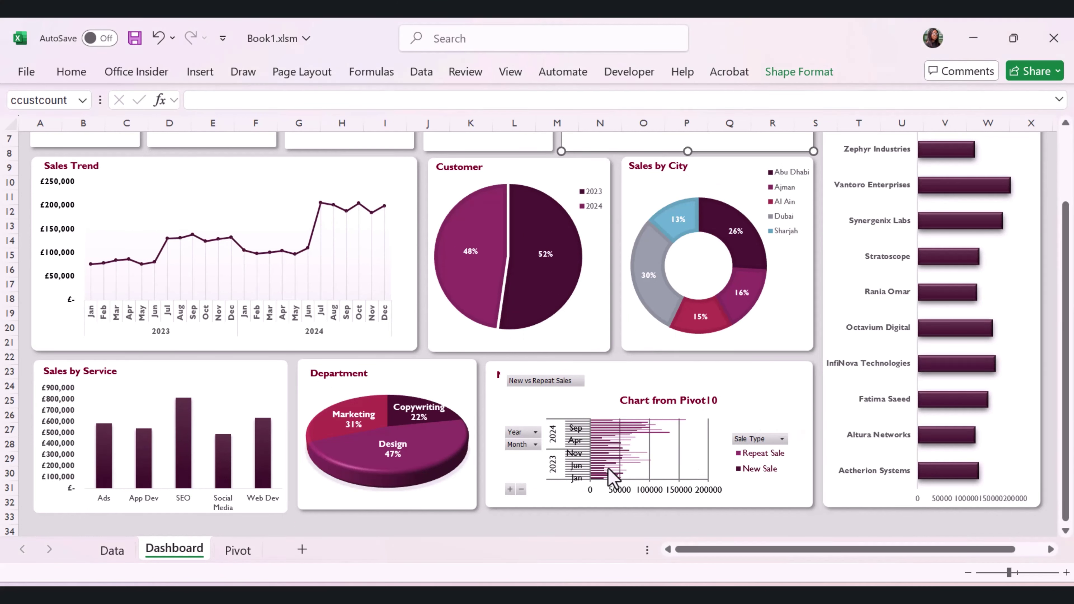
mouse_move(623, 464)
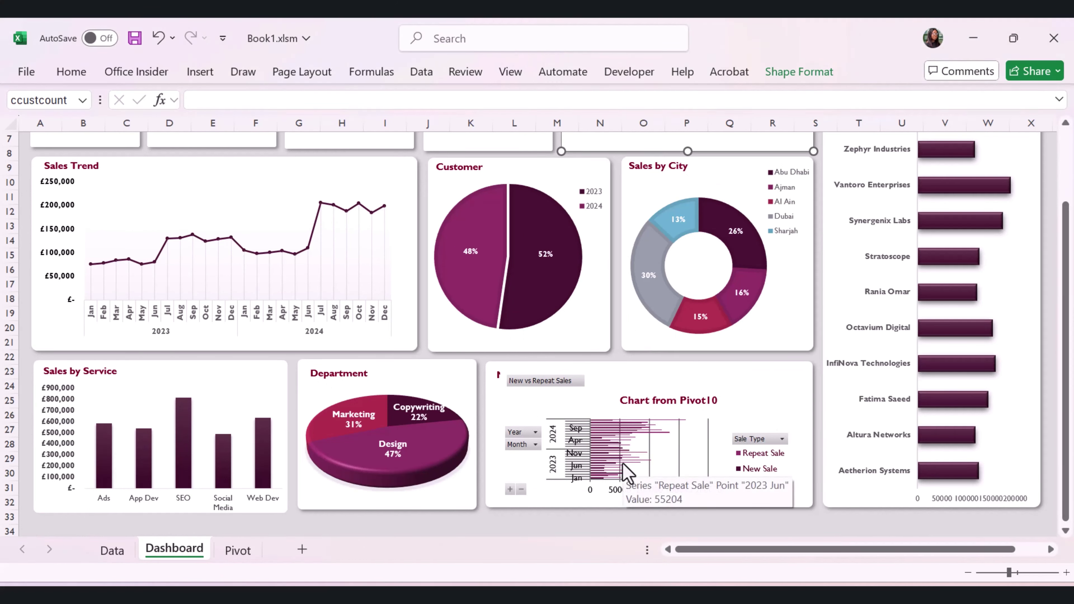
click(733, 416)
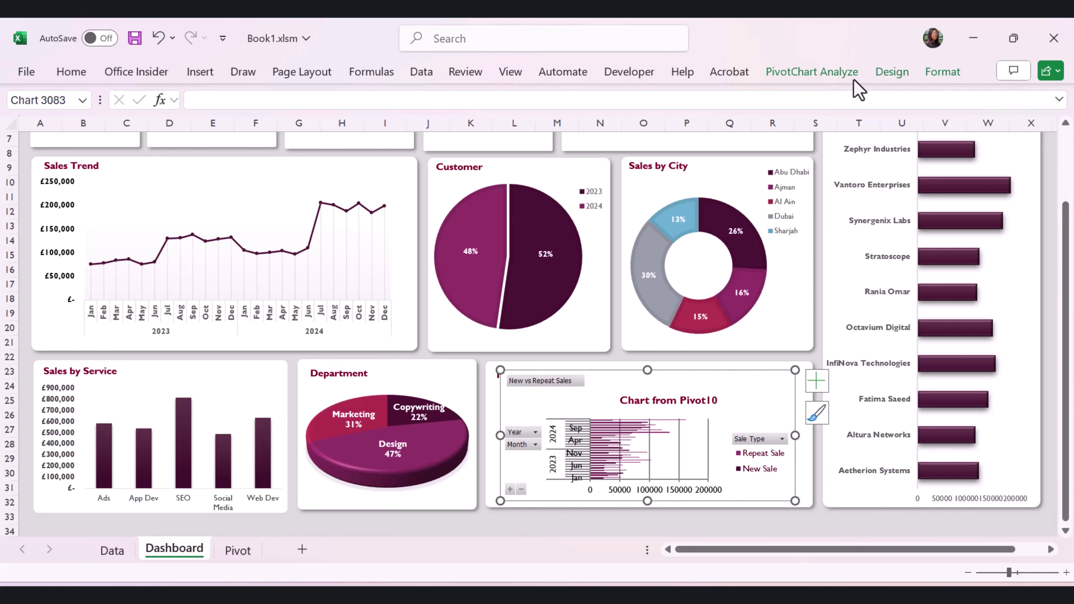
click(890, 73)
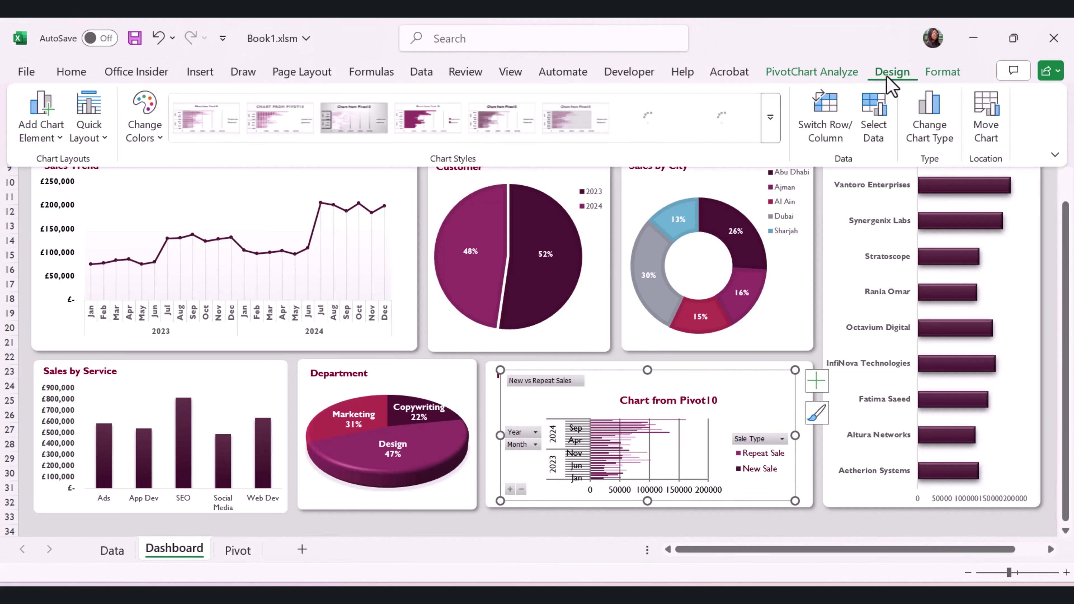
click(930, 135)
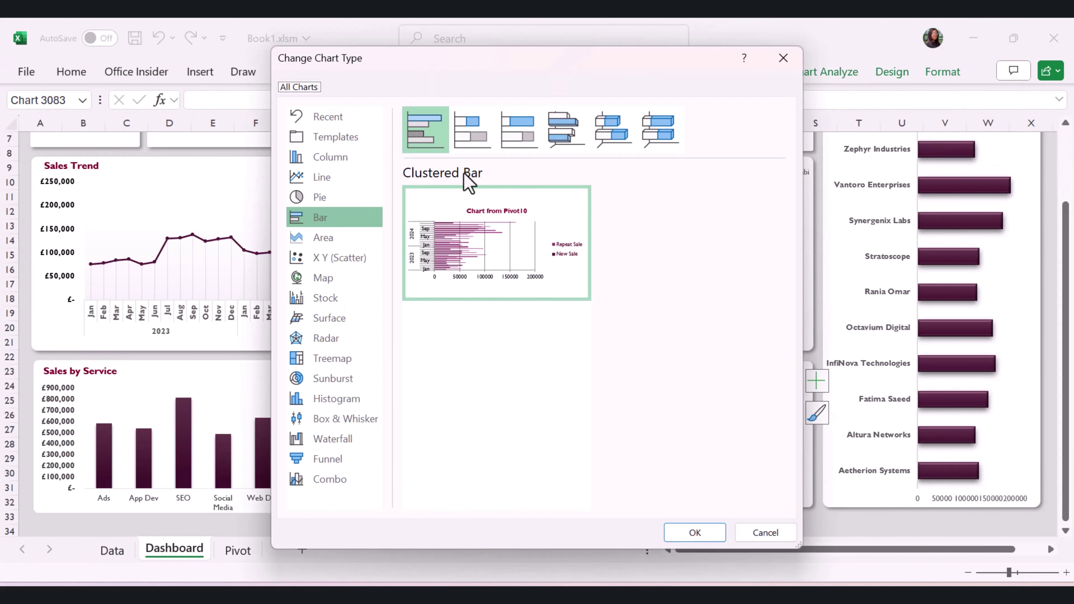
click(325, 180)
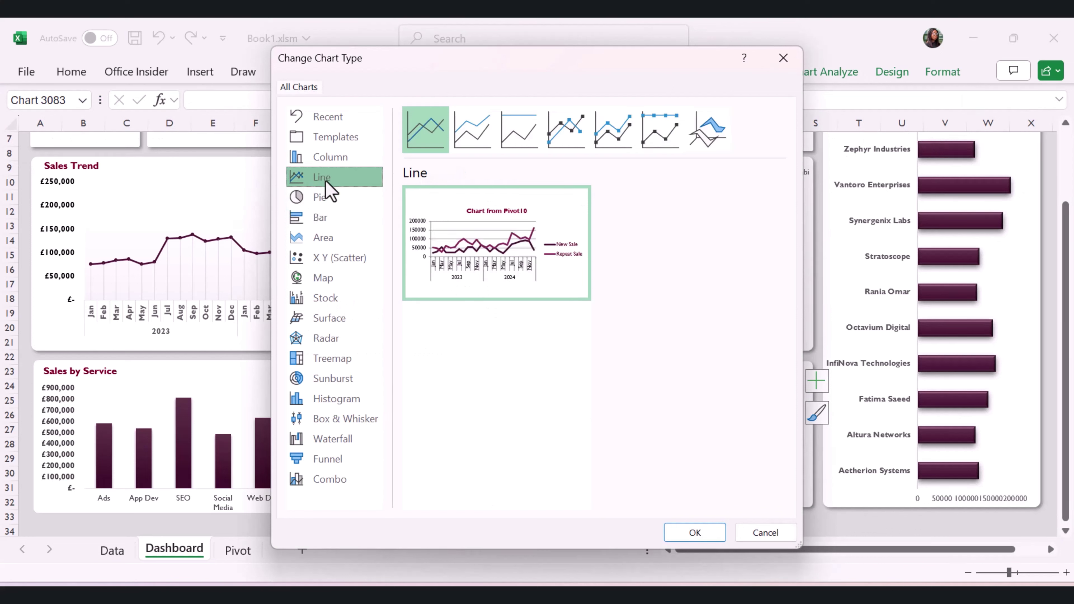
mouse_move(504, 242)
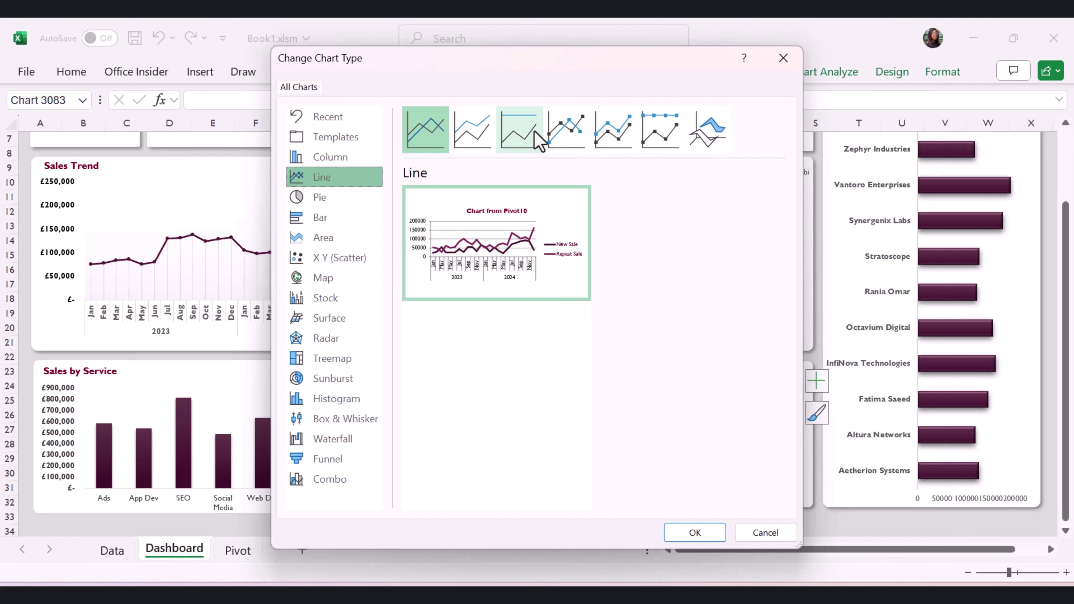
click(607, 143)
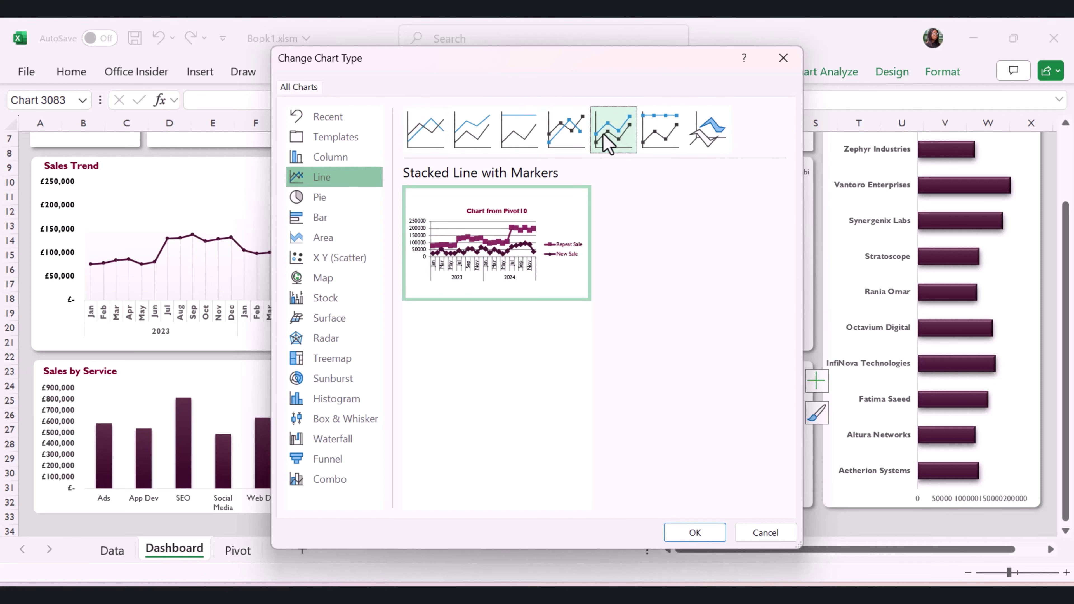
click(708, 533)
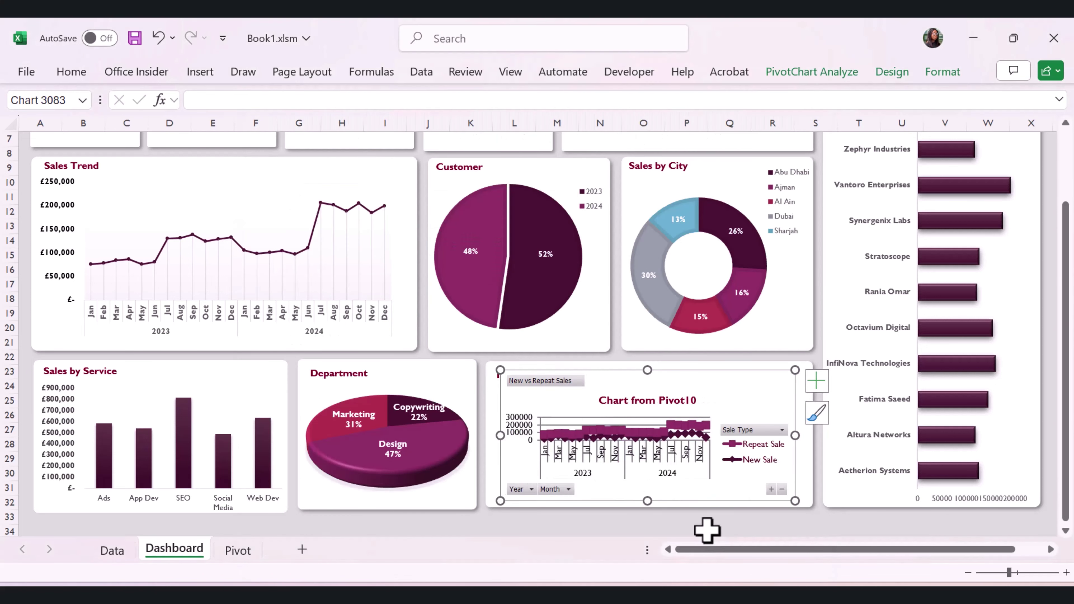
Remove the chart title and gridlines from the New vs Repeat Sales line chart.
click(816, 383)
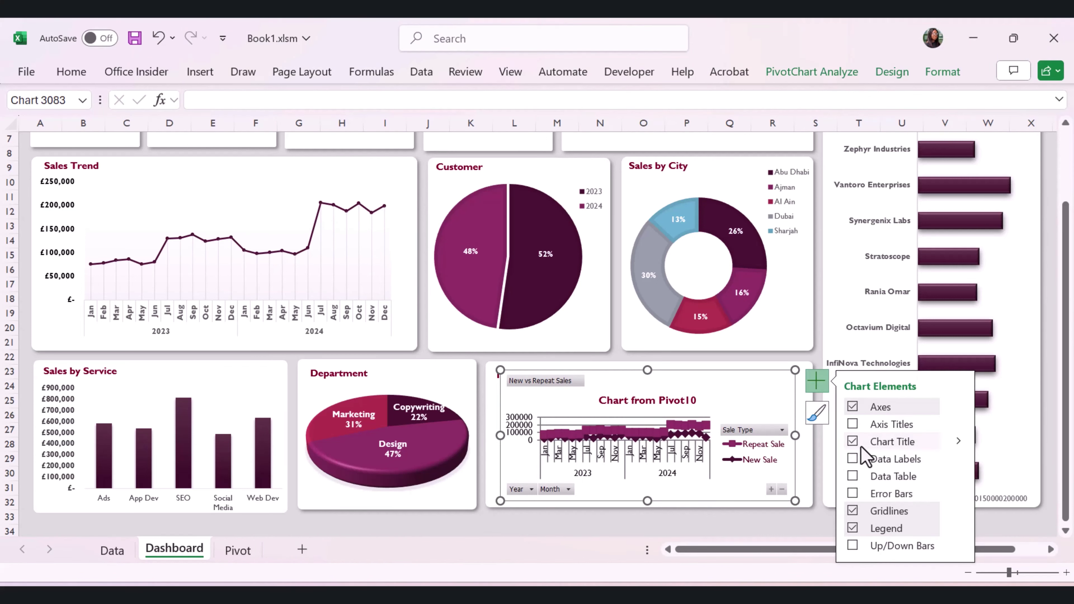
click(851, 442)
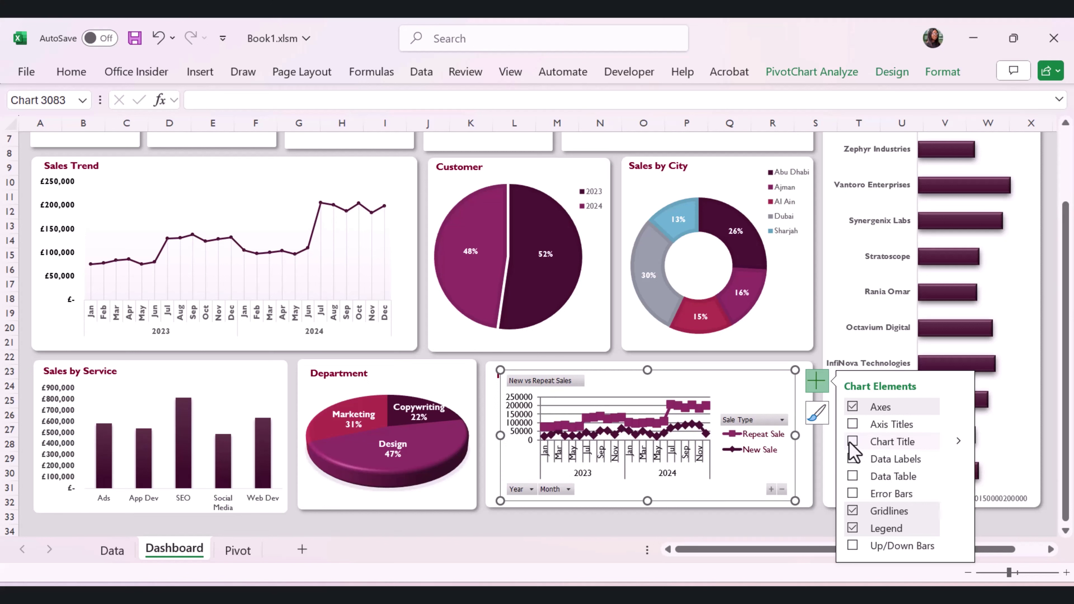
click(854, 510)
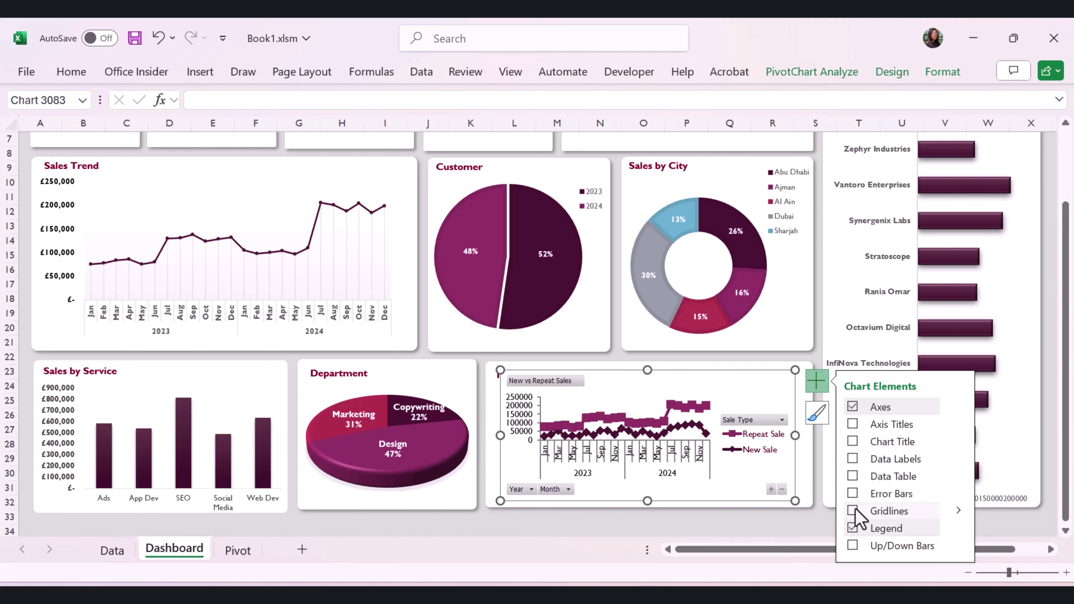
Try hiding the legend and the axes on the New vs Repeat Sales chart.
click(852, 528)
click(851, 528)
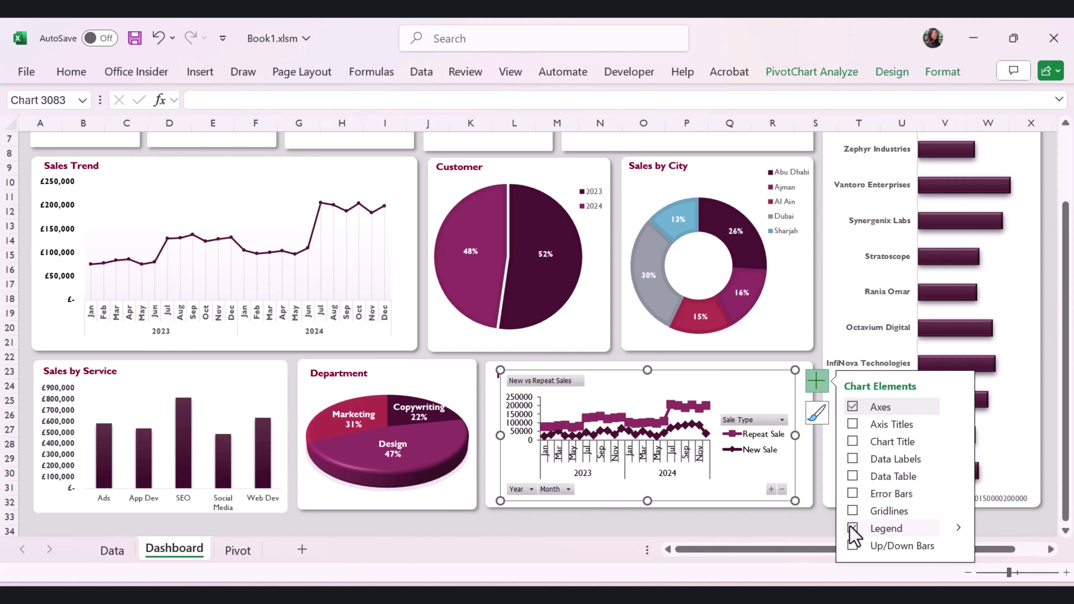
click(854, 410)
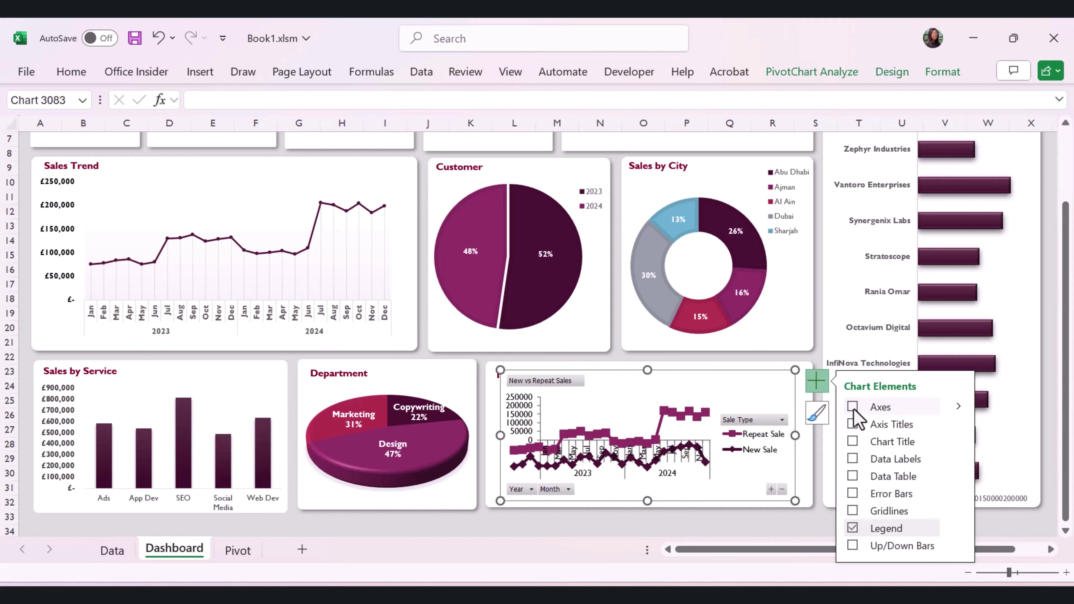
click(854, 408)
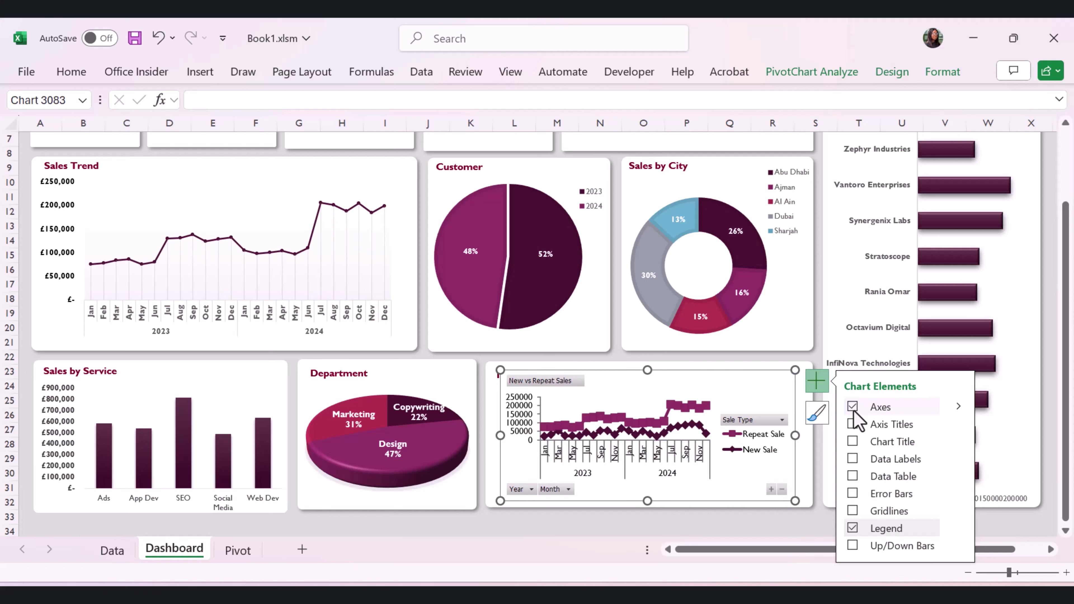
Hide all field buttons on the New vs Repeat Sales chart.
click(792, 533)
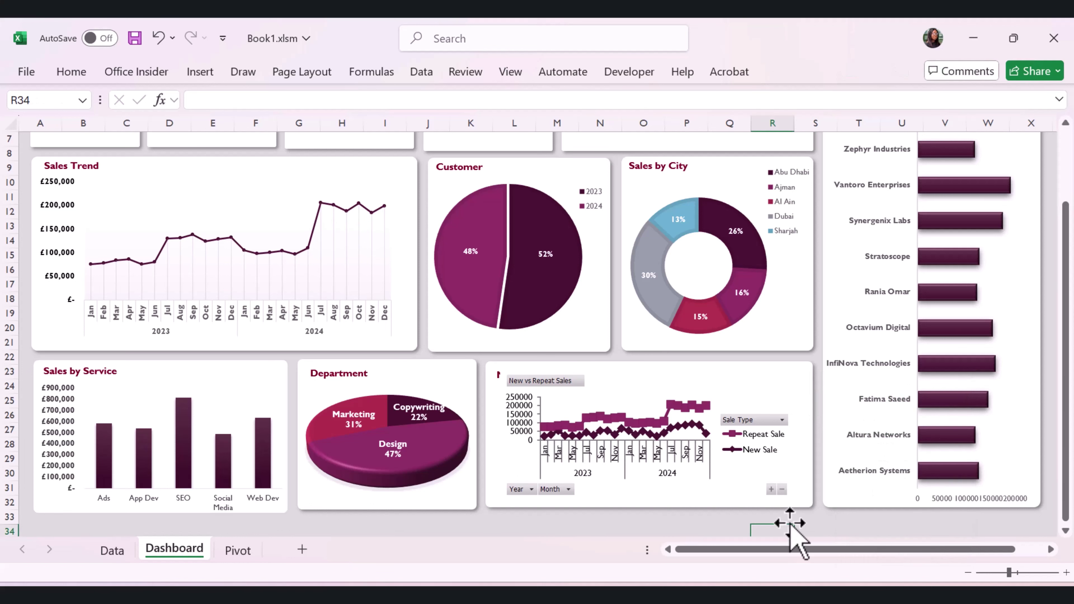
right_click(595, 388)
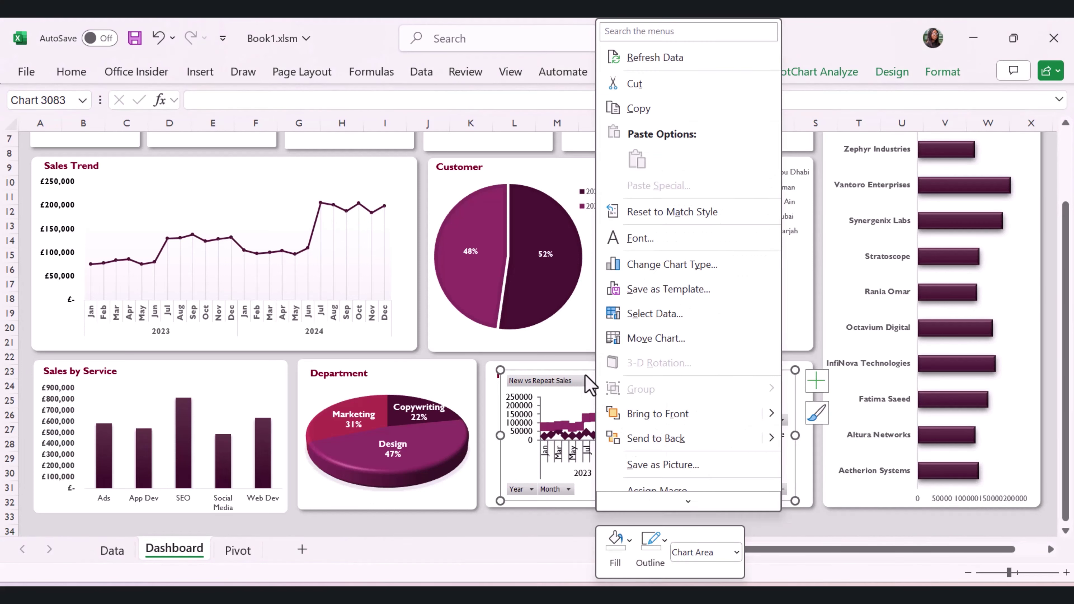
key(Escape)
right_click(580, 385)
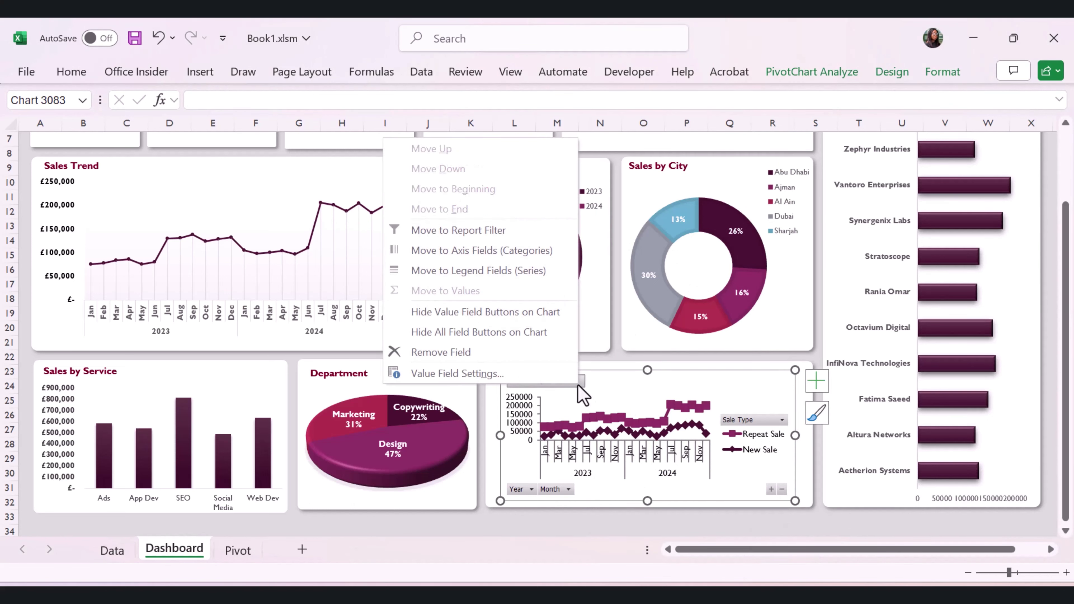
click(485, 333)
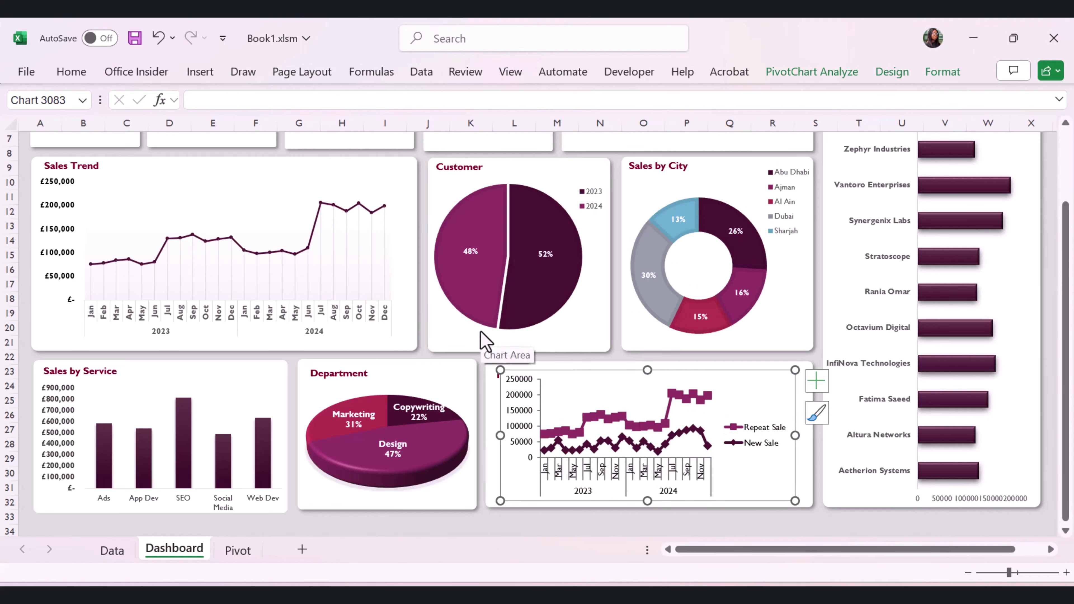
Shift the New vs Repeat chart off its card title and remove the chart area's fill and outline.
drag(754, 382, 701, 400)
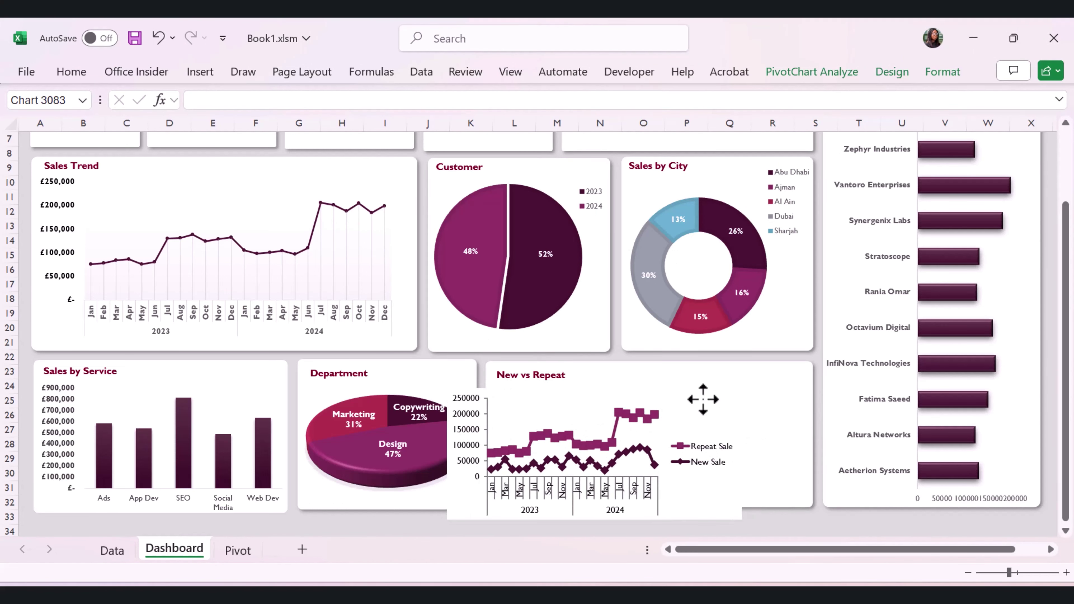
click(83, 77)
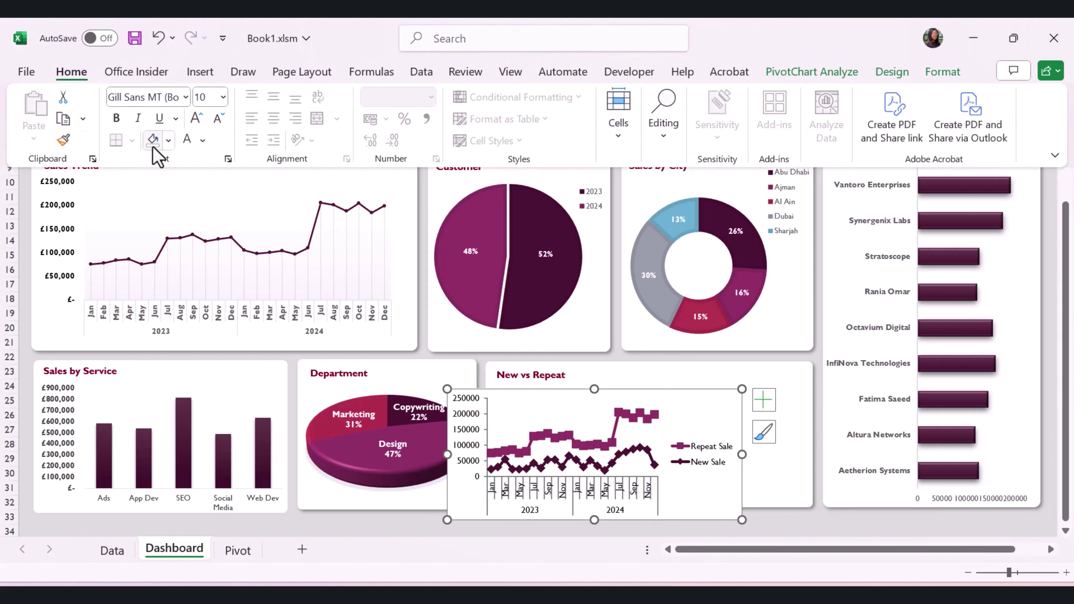
click(506, 413)
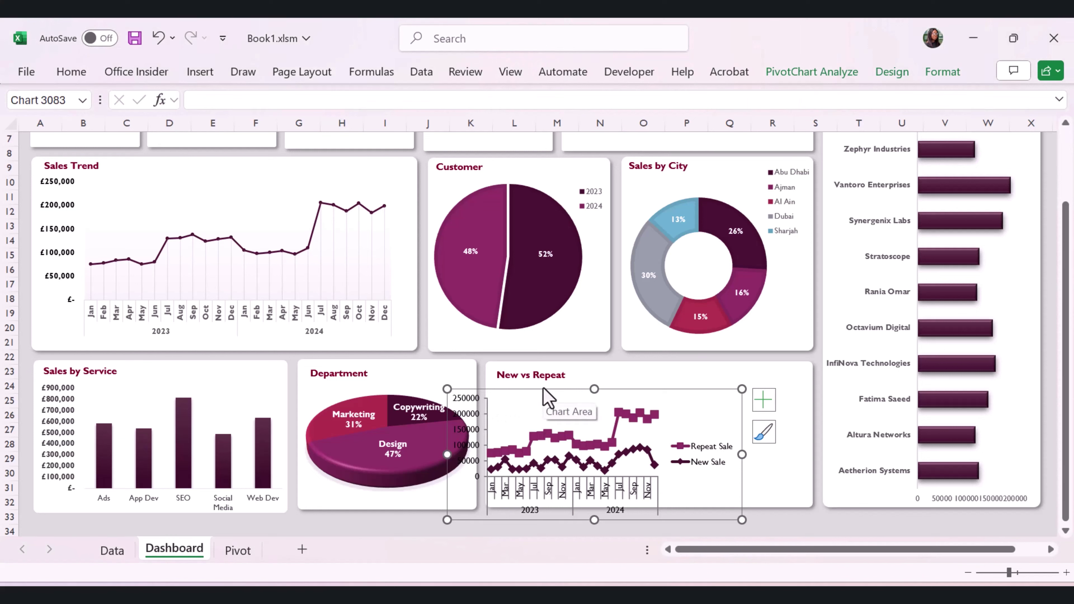
click(942, 73)
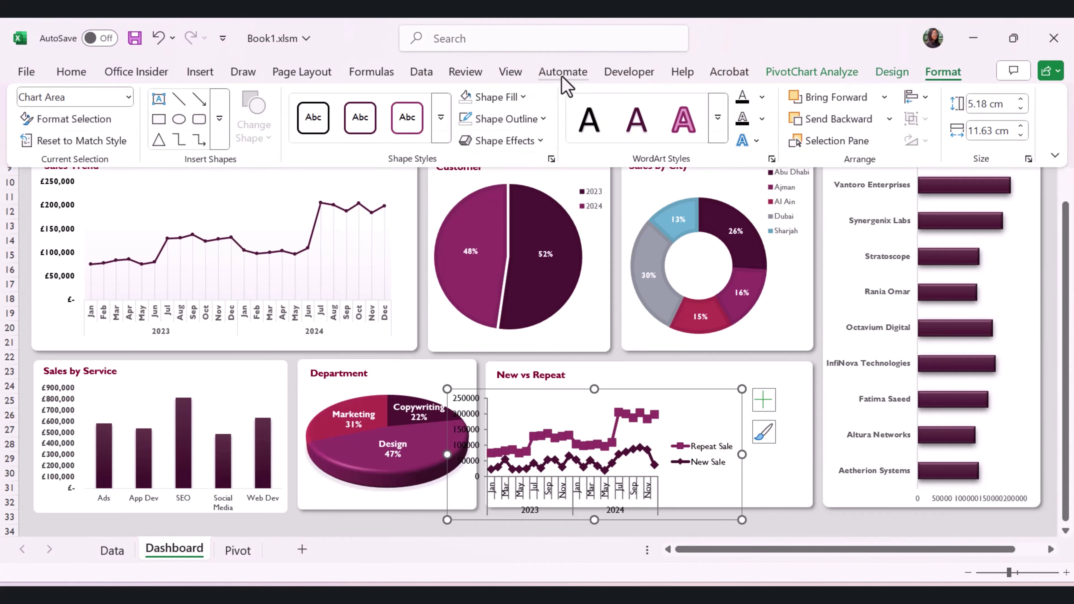
click(538, 120)
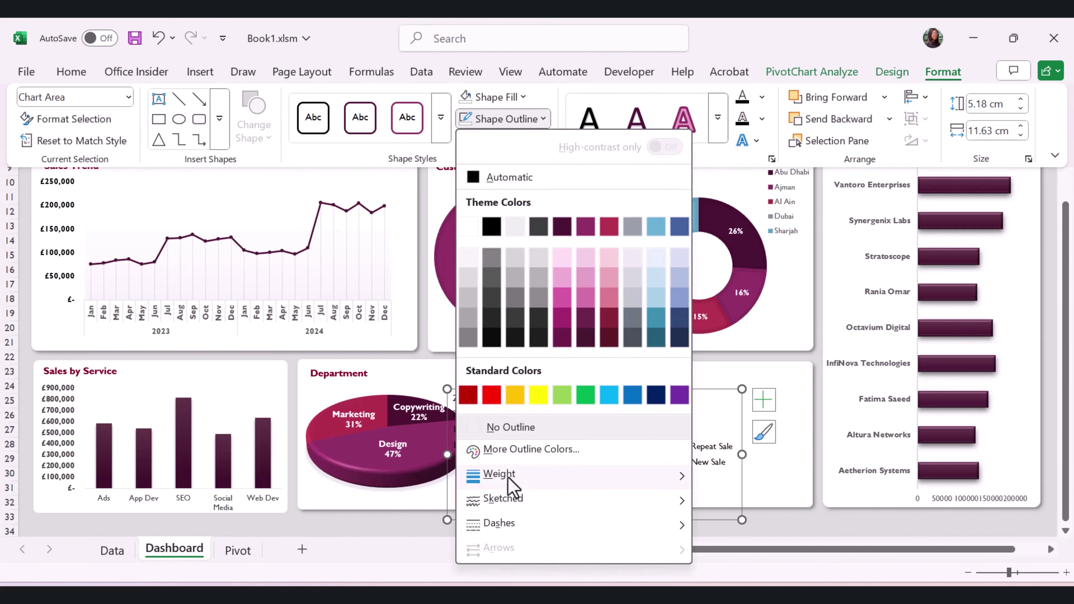
click(502, 431)
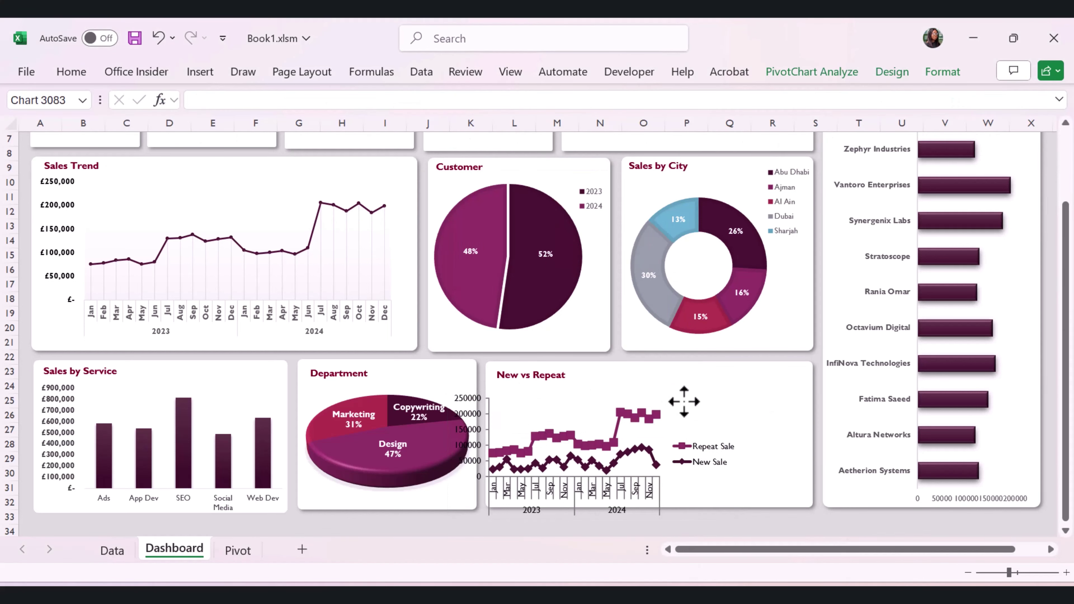
Move the New vs Repeat chart back onto its card and widen it to span the card's full width.
drag(684, 402, 732, 390)
drag(501, 438, 490, 439)
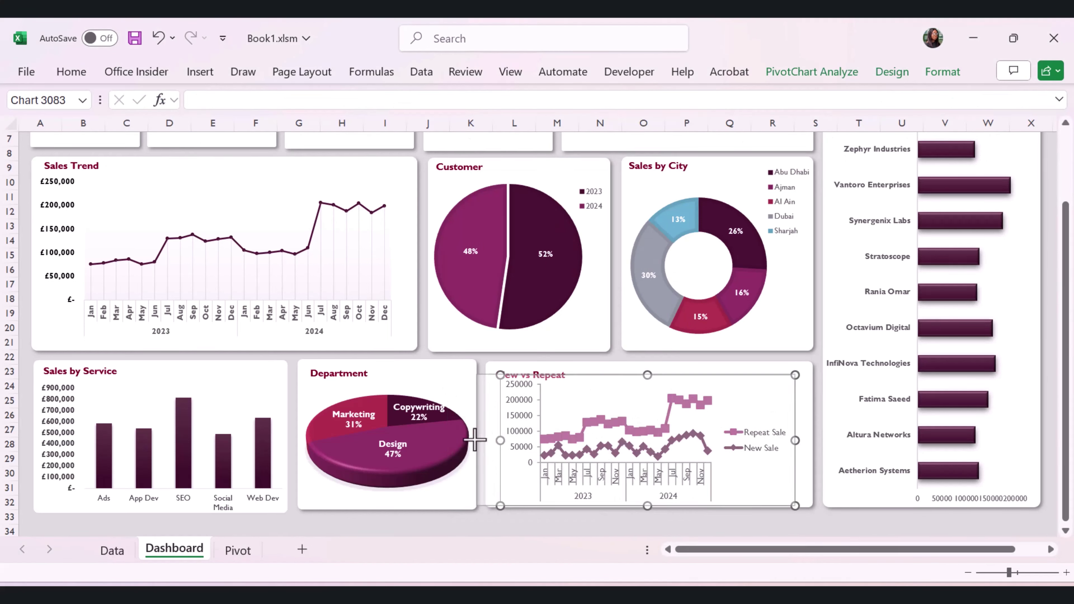
drag(729, 470, 754, 470)
click(762, 469)
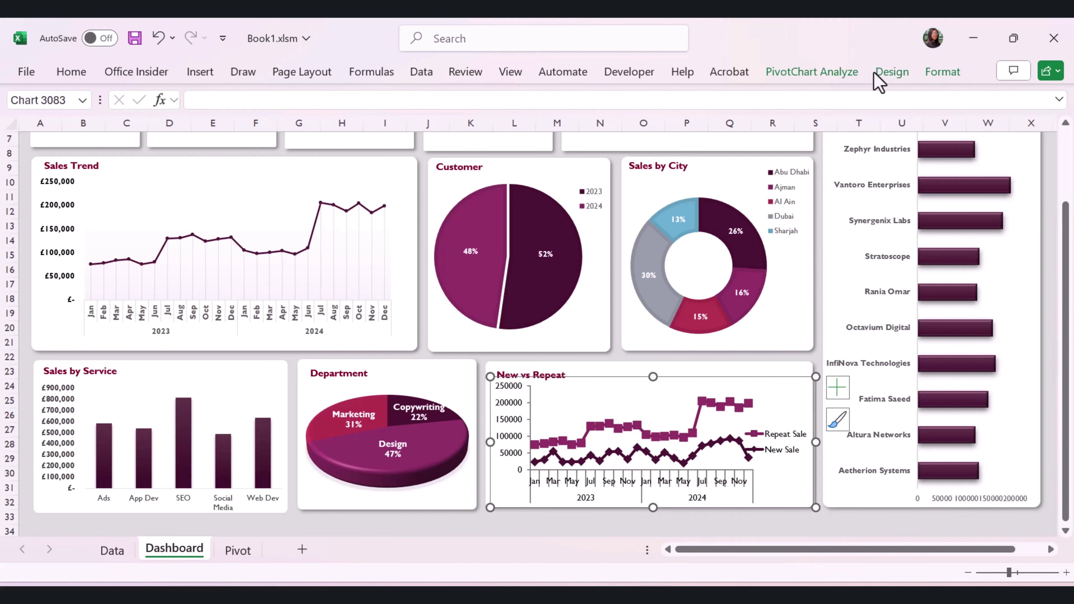
Compare the line chart subtypes for the New vs Repeat chart and change it to Stacked Line.
click(892, 71)
click(933, 127)
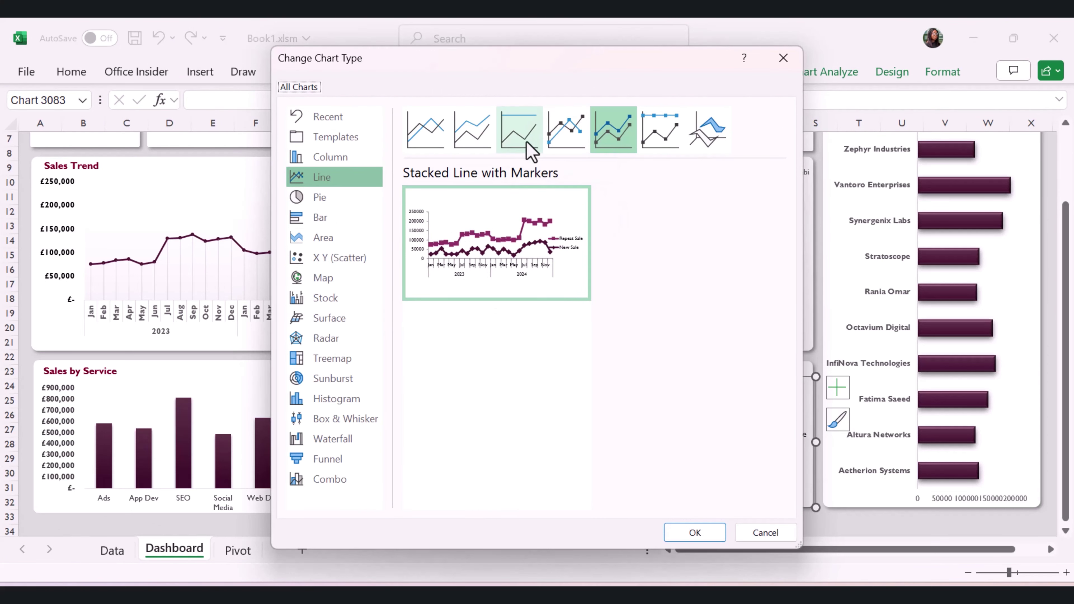
click(567, 133)
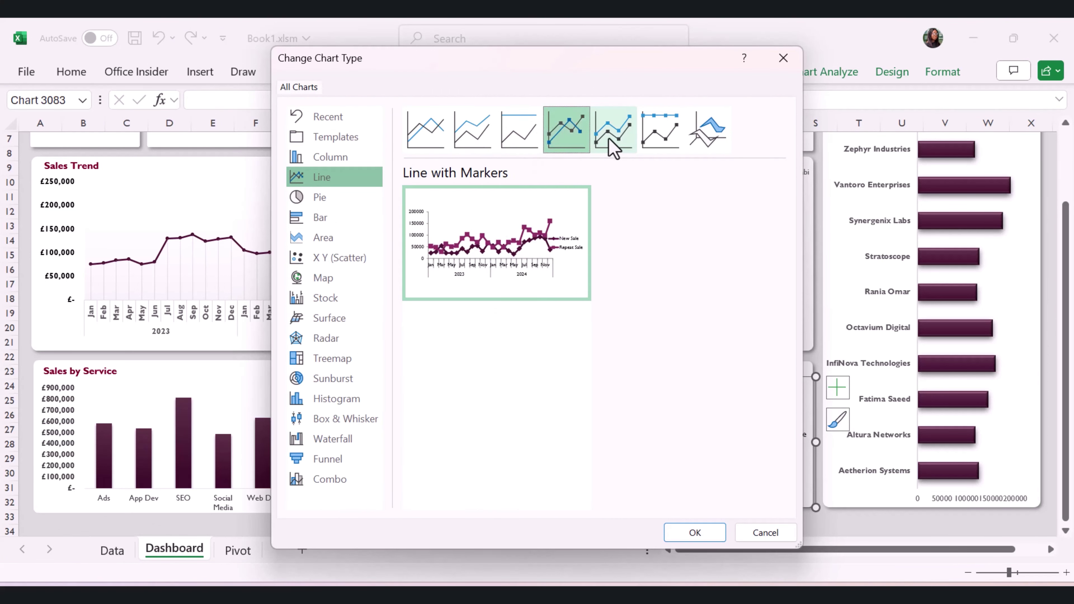
click(613, 139)
click(651, 142)
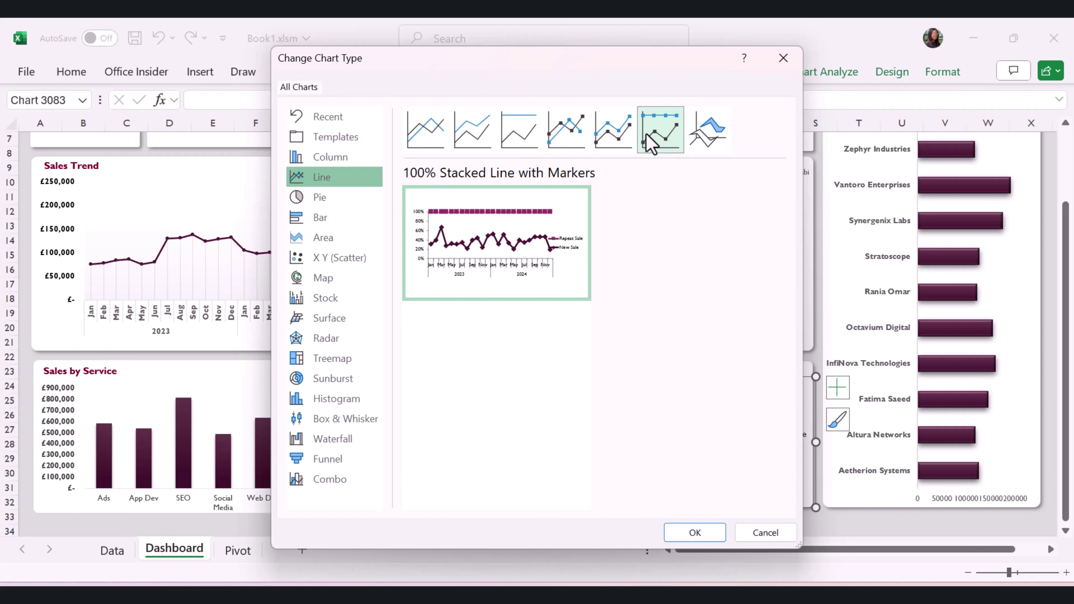
click(697, 142)
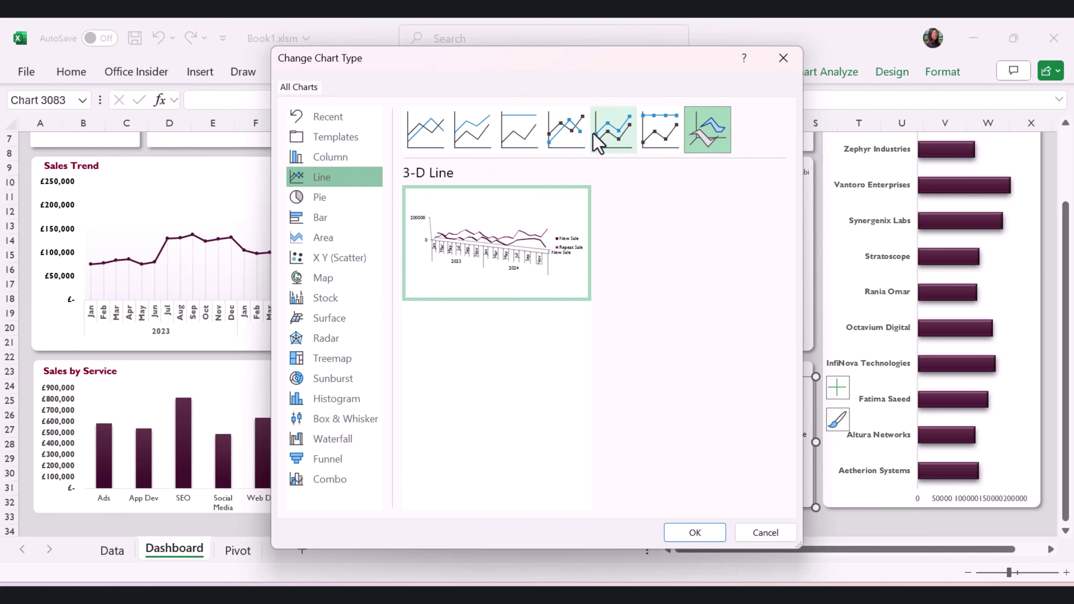
click(525, 140)
click(478, 136)
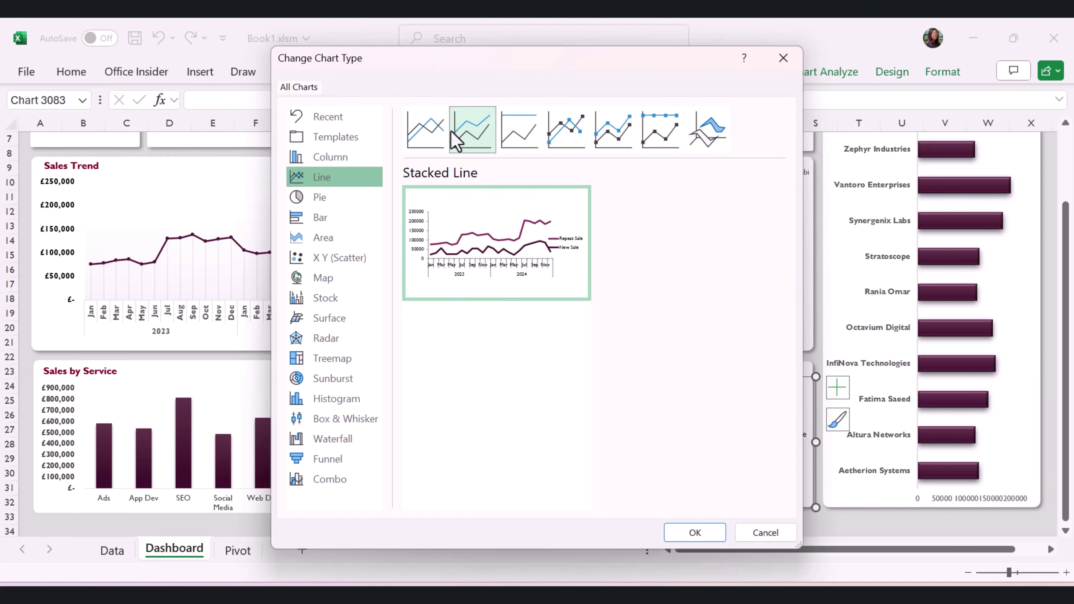
click(435, 134)
click(481, 138)
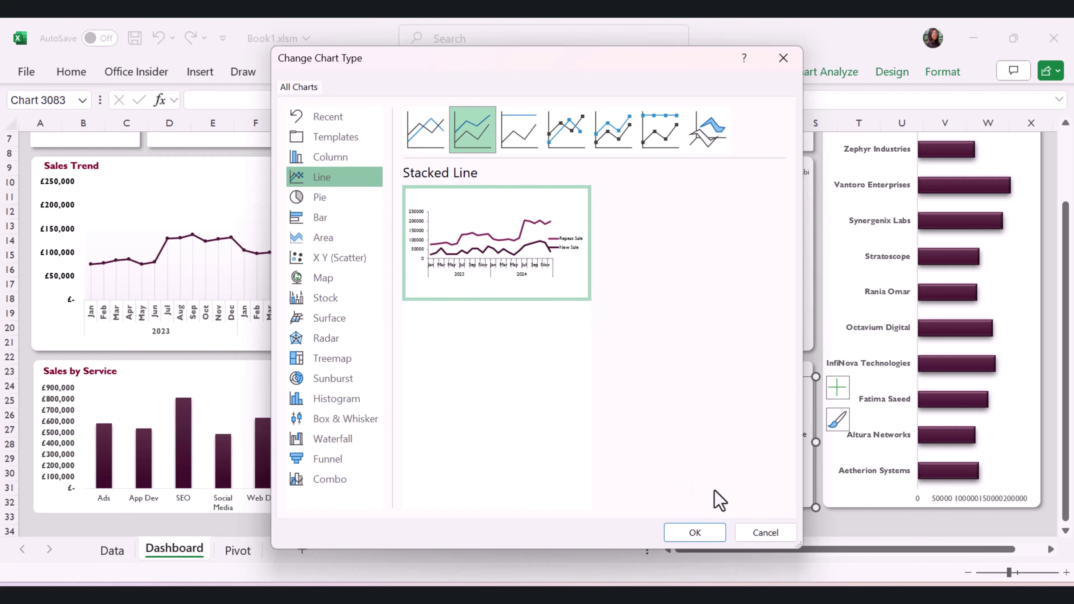
click(700, 535)
Copy the Sales Trend chart's vertical axis formatting onto the New vs Repeat chart's vertical axis with Format Painter.
click(509, 411)
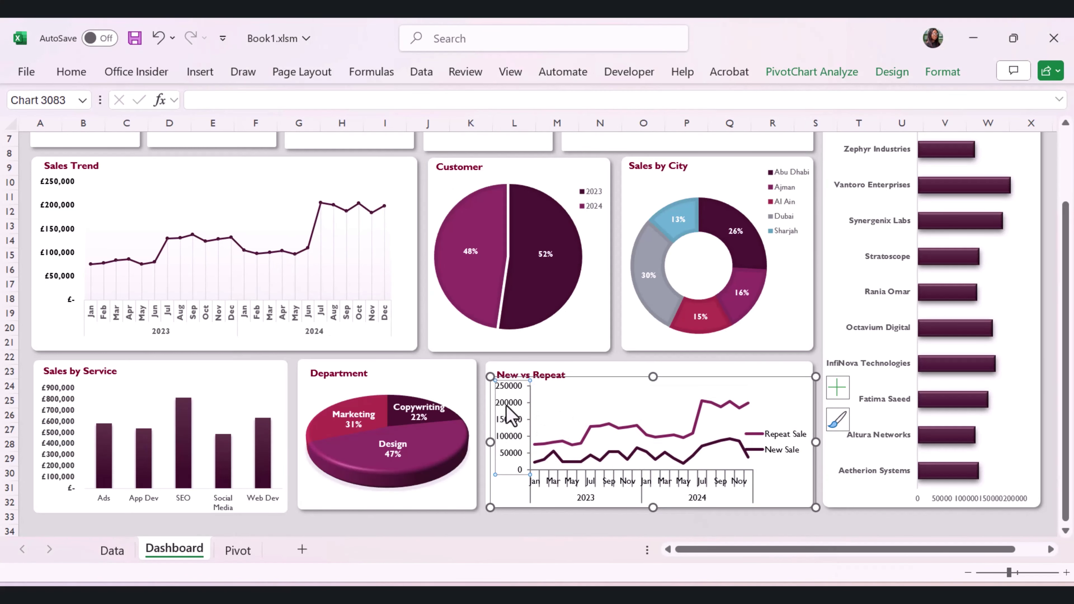
double_click(59, 231)
click(59, 279)
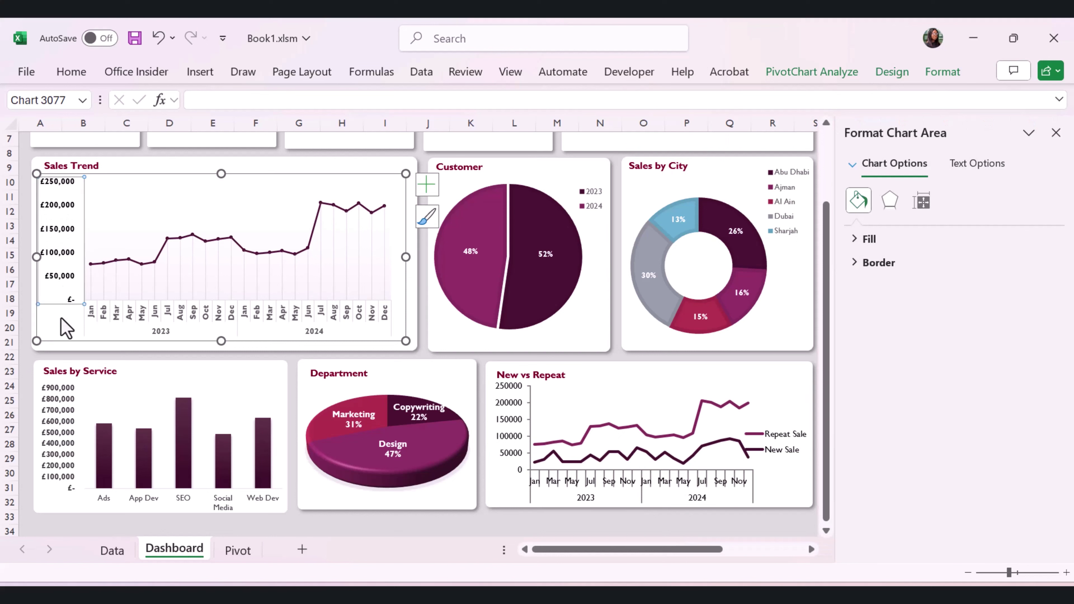
click(71, 71)
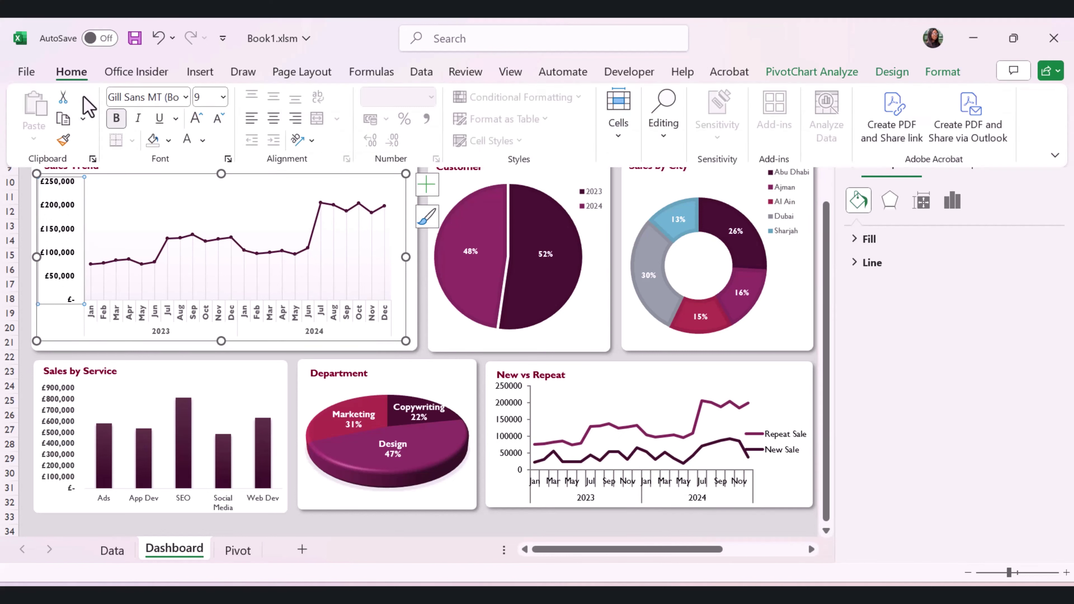
click(63, 139)
click(505, 432)
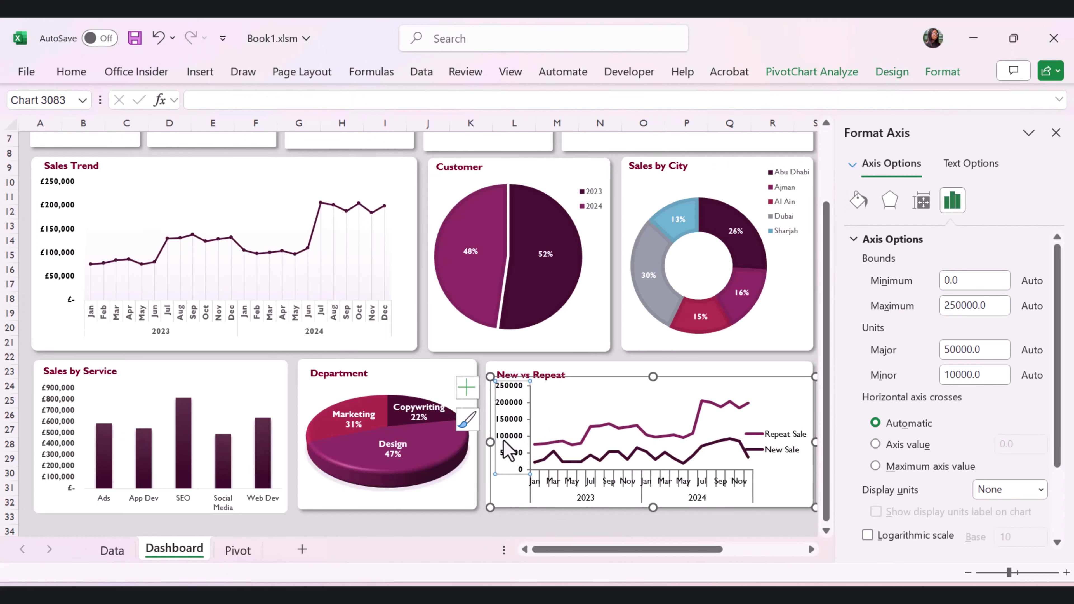
Format the New vs Repeat chart's vertical axis numbers as Accounting with the £ symbol and 0 decimal places.
right_click(507, 450)
click(562, 429)
scroll(999, 423, down, 3)
click(858, 544)
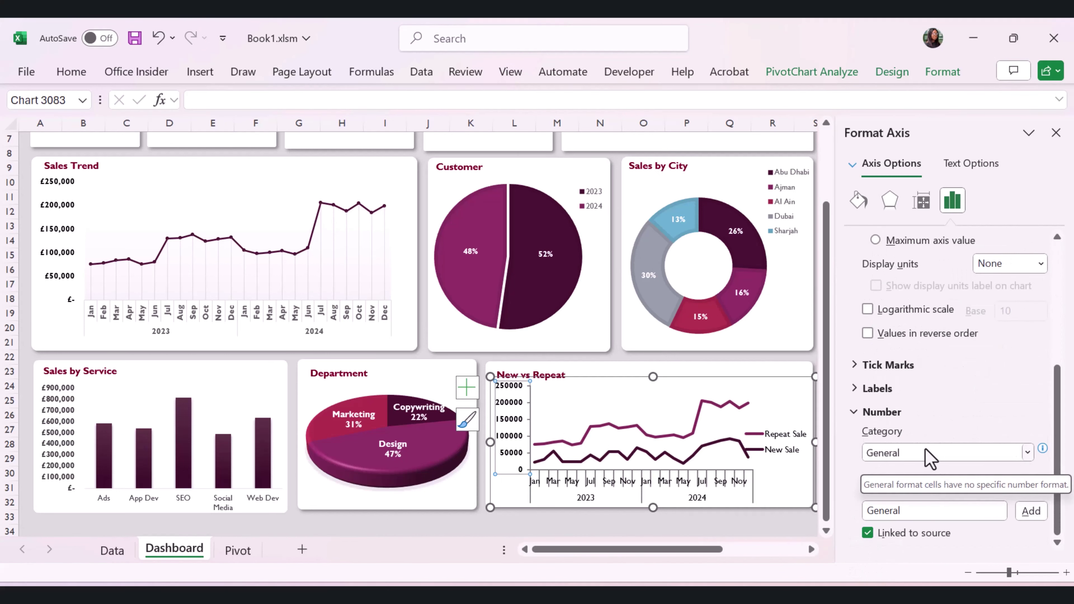
click(1028, 452)
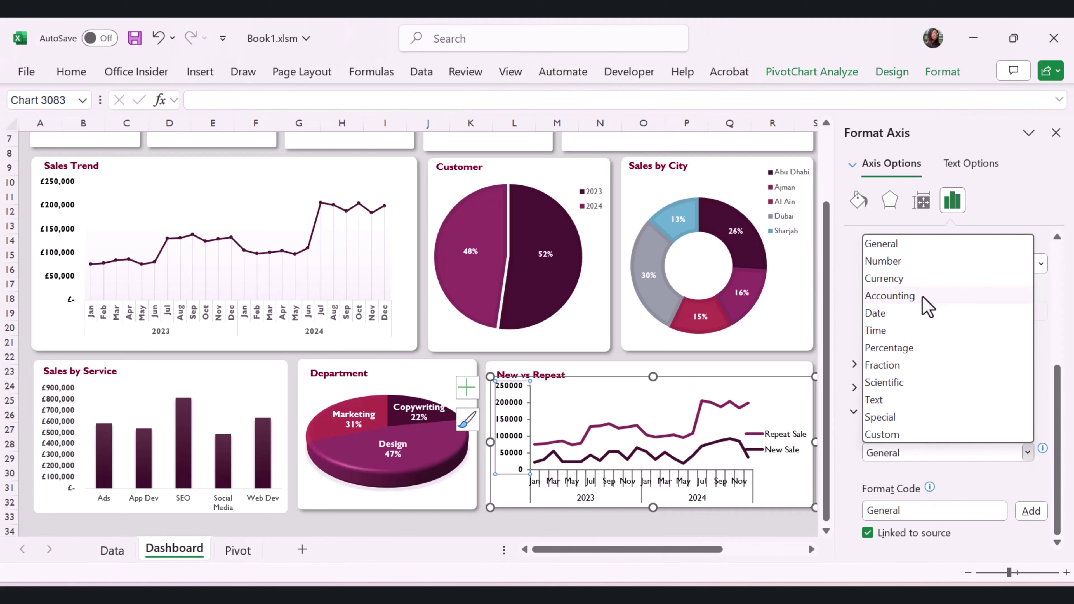
click(891, 296)
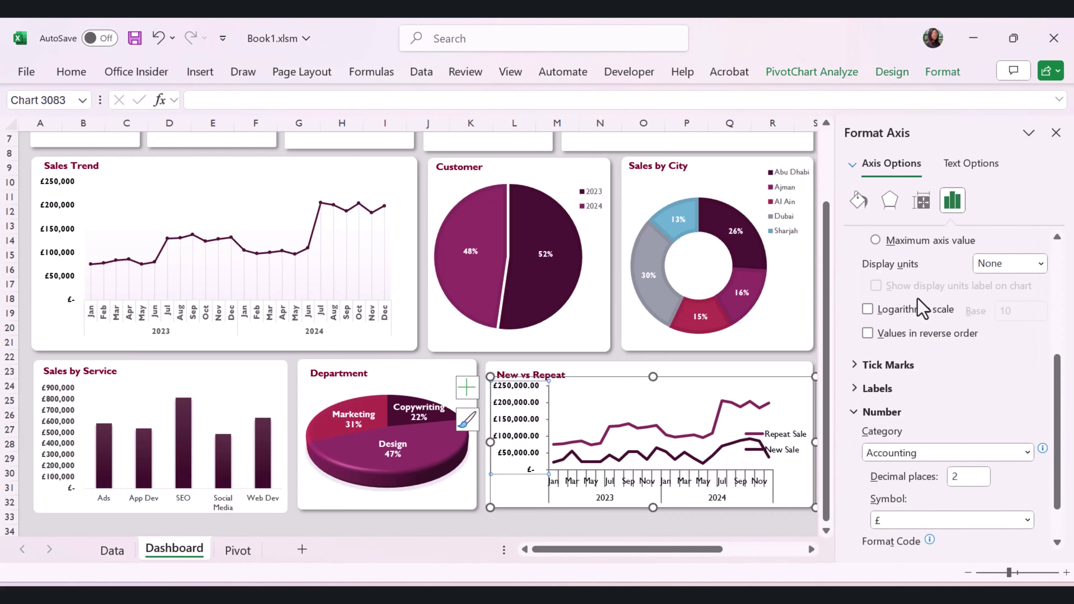
click(976, 481)
text(0)
Widen the New vs Repeat chart's plot area within the chart.
click(556, 423)
click(541, 421)
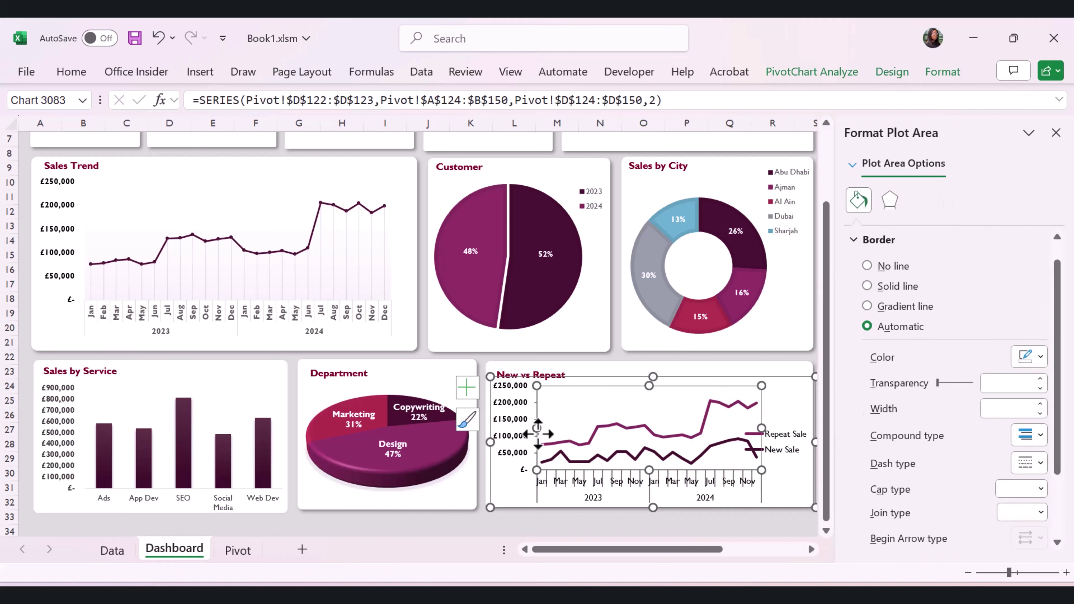
drag(538, 432, 516, 432)
Move the New vs Repeat legend to the upper middle of the chart and extend the plot area to the chart's right edge.
click(789, 449)
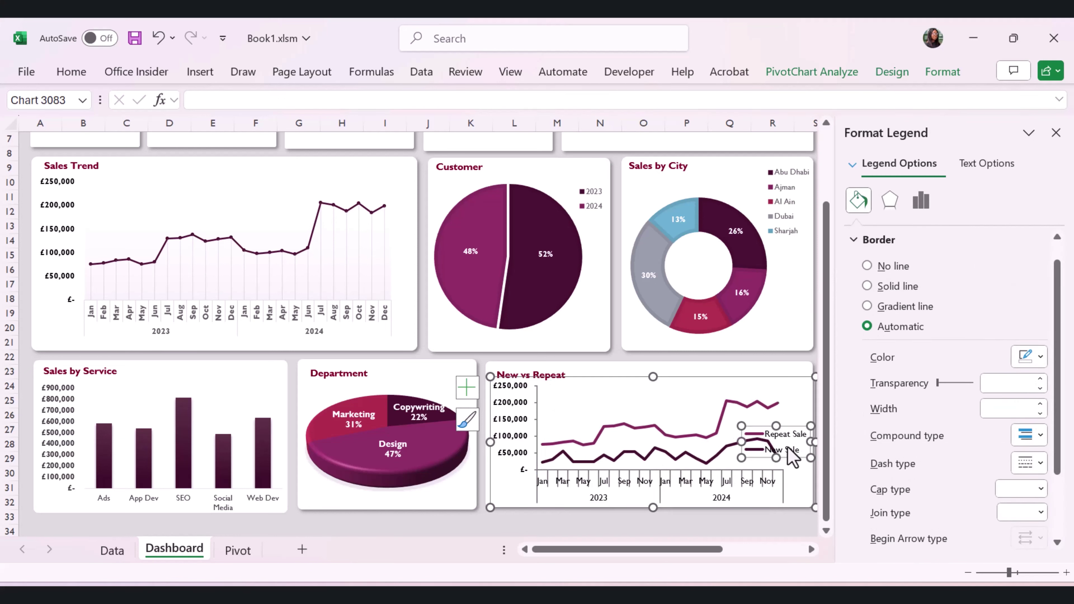
click(788, 441)
drag(787, 441, 774, 396)
drag(770, 395, 692, 388)
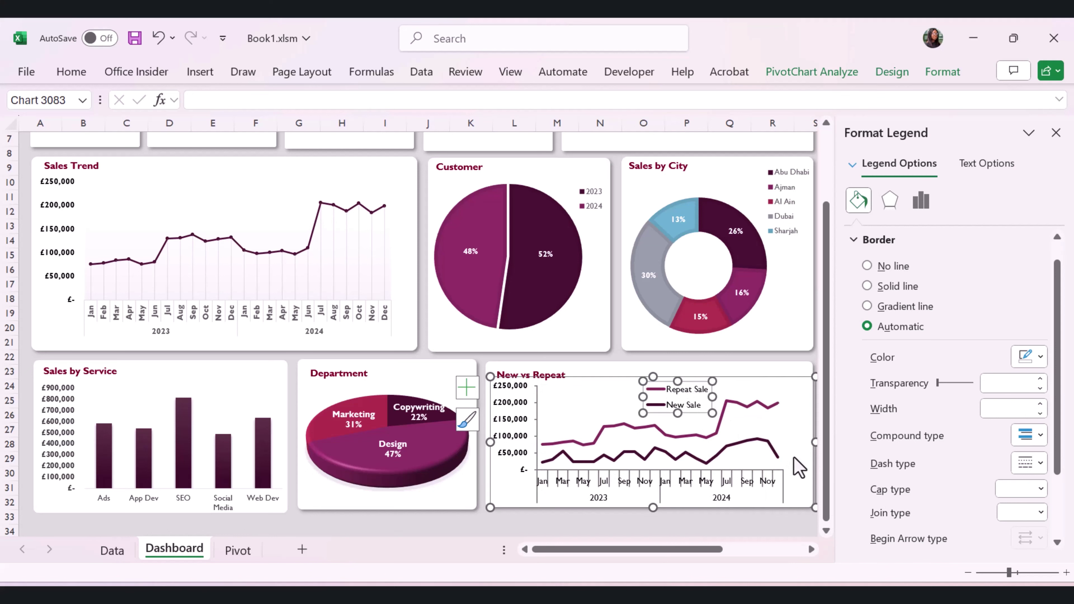
click(786, 430)
drag(786, 430, 800, 430)
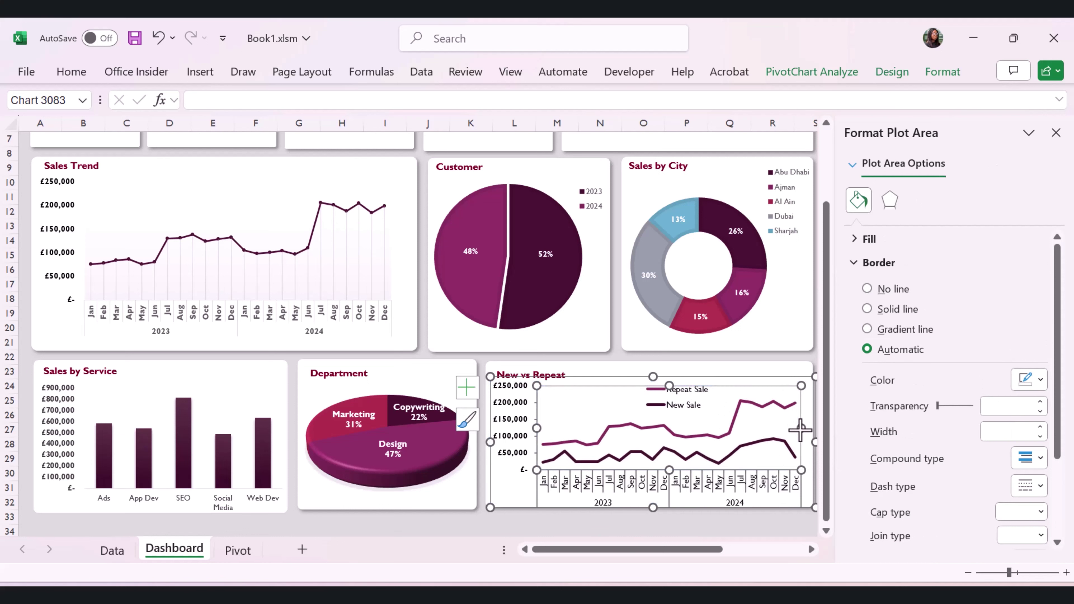
Make the New vs Repeat chart's horizontal axis labels and legend text bold.
click(599, 482)
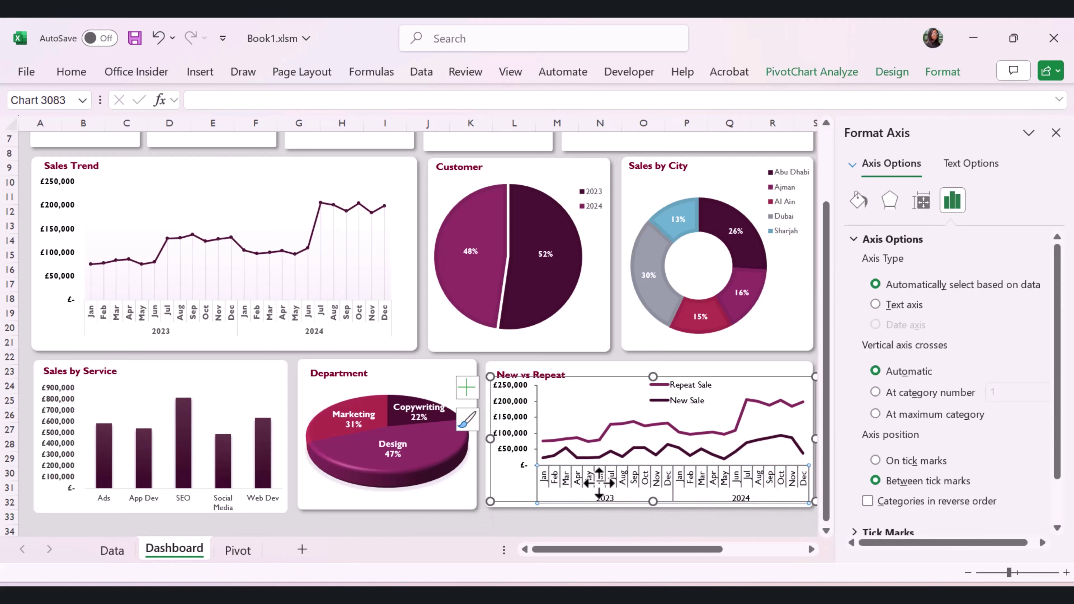
click(72, 73)
click(119, 121)
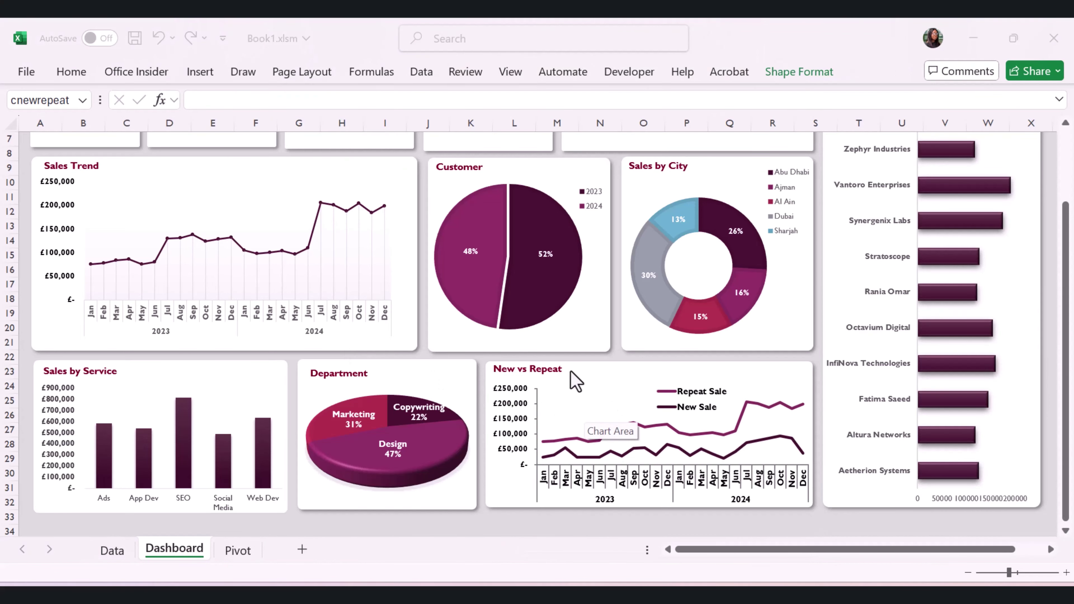
Try several chart styles on the New vs Repeat chart and apply the thirteenth, the last one in the style gallery.
click(624, 386)
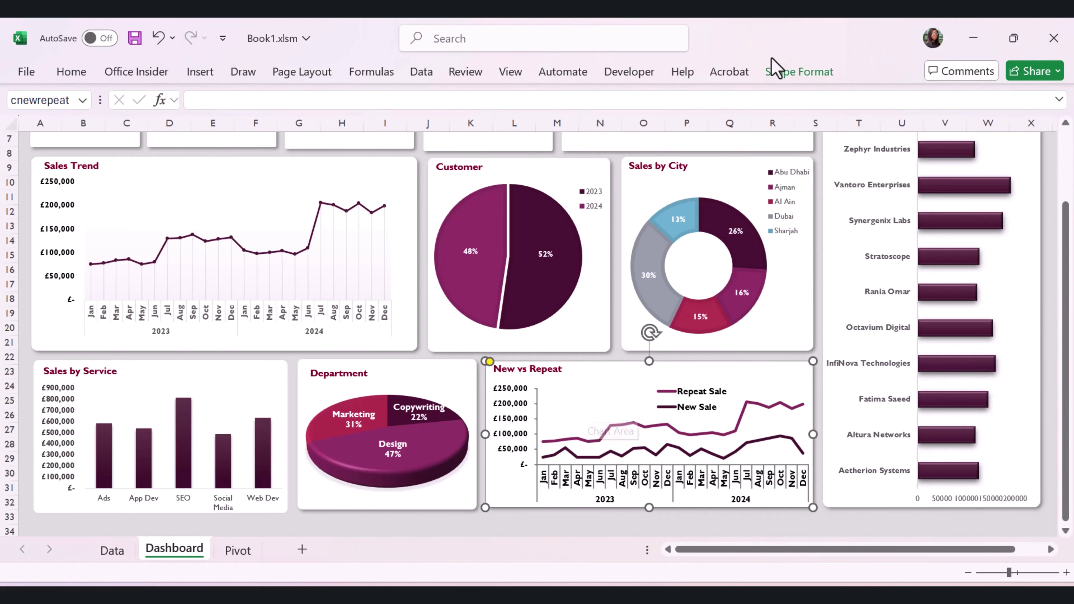
click(742, 413)
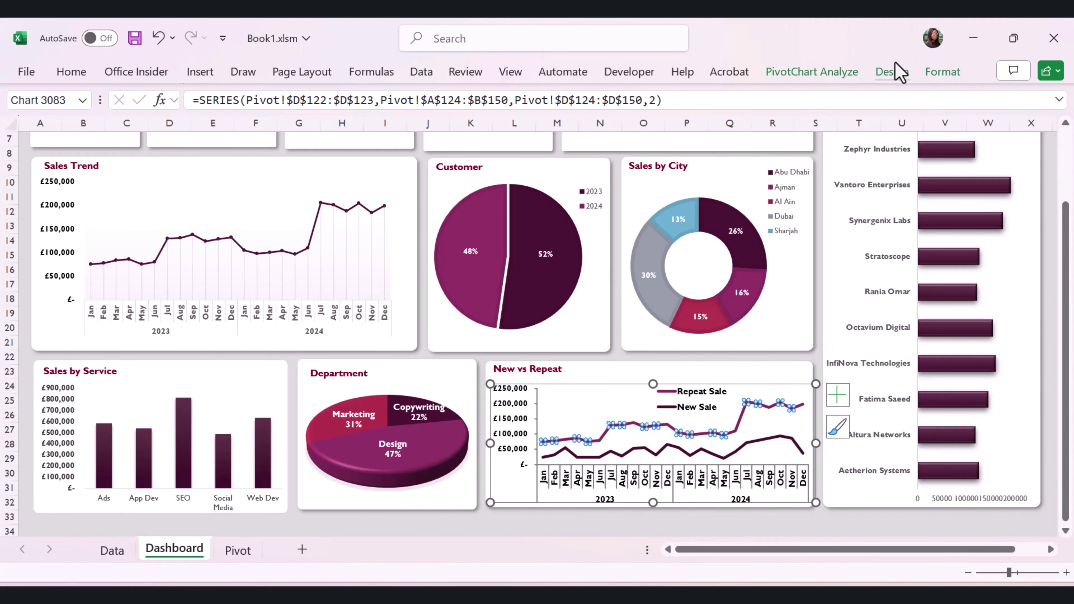
click(892, 72)
click(770, 127)
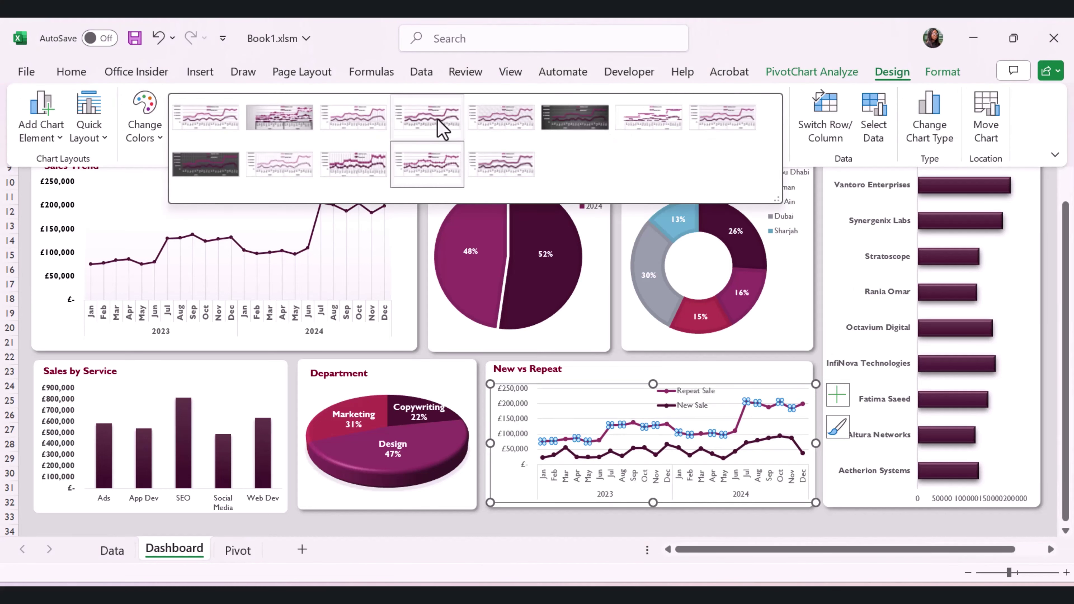
click(199, 123)
click(276, 127)
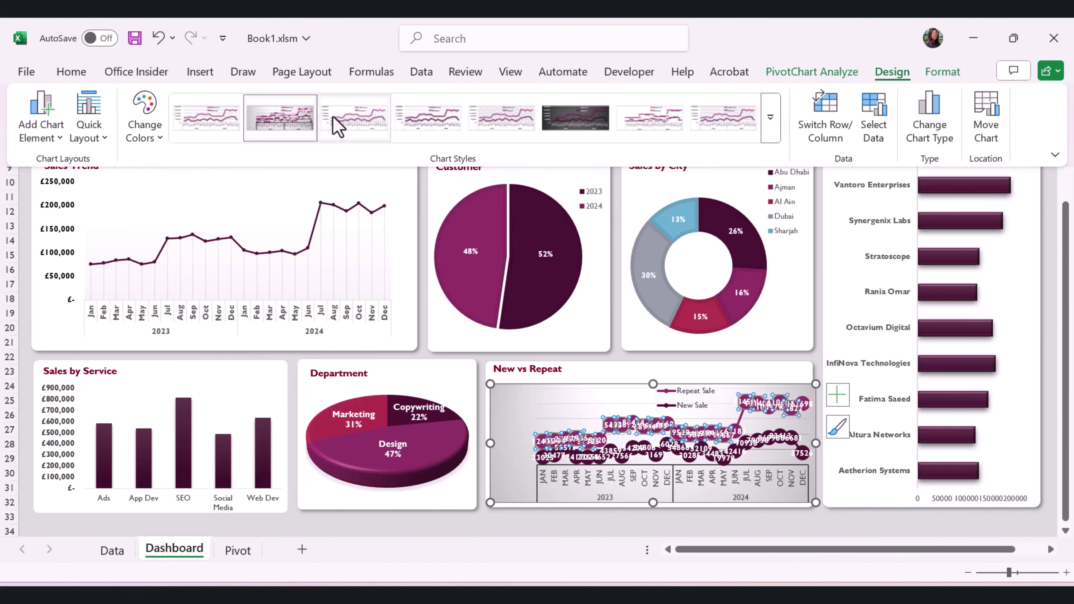
click(499, 121)
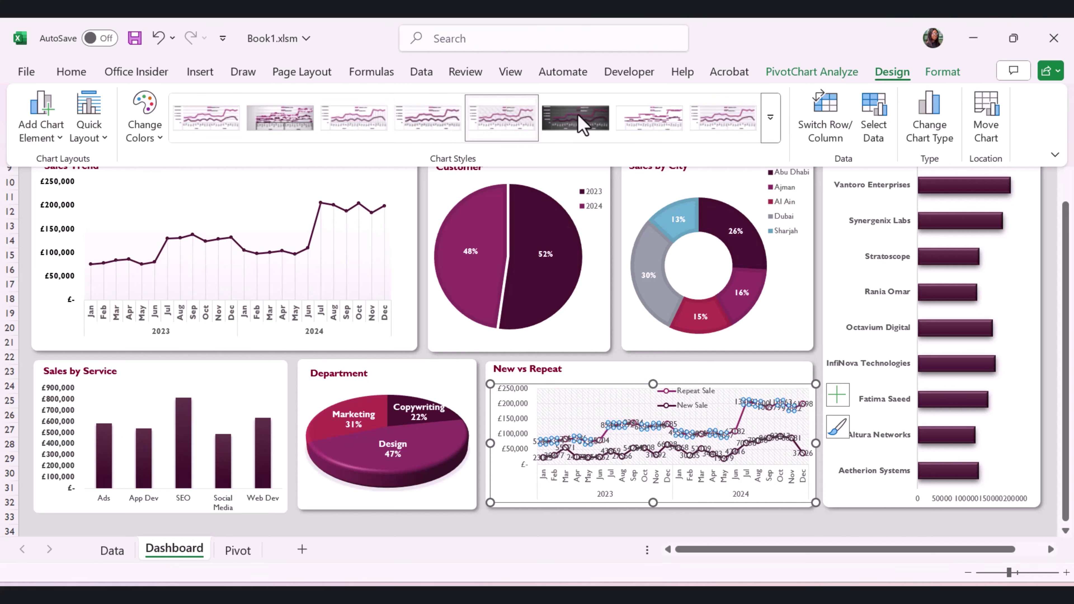
click(769, 123)
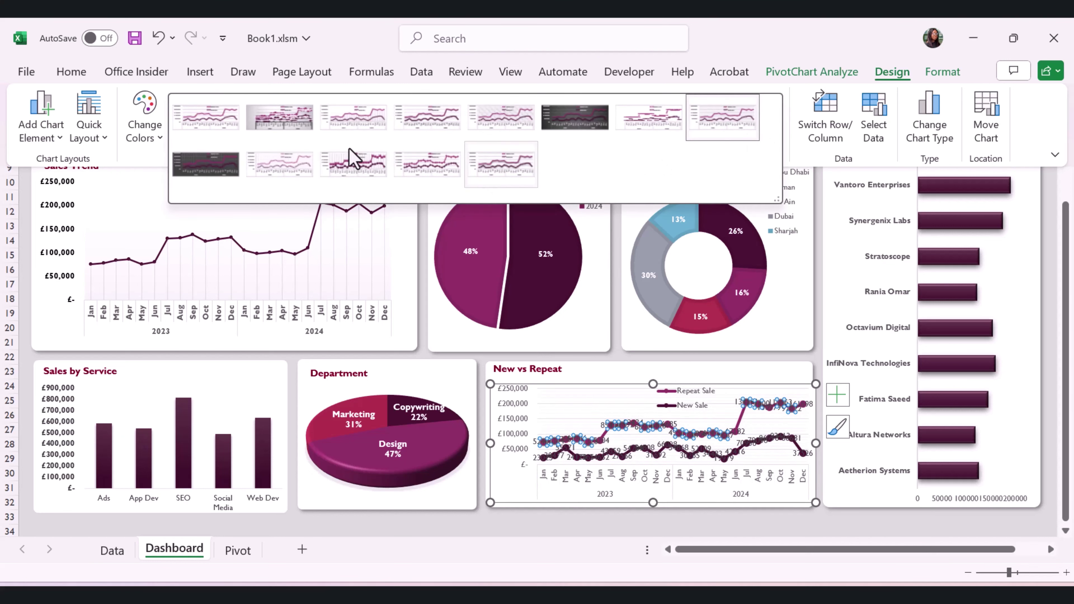
click(506, 168)
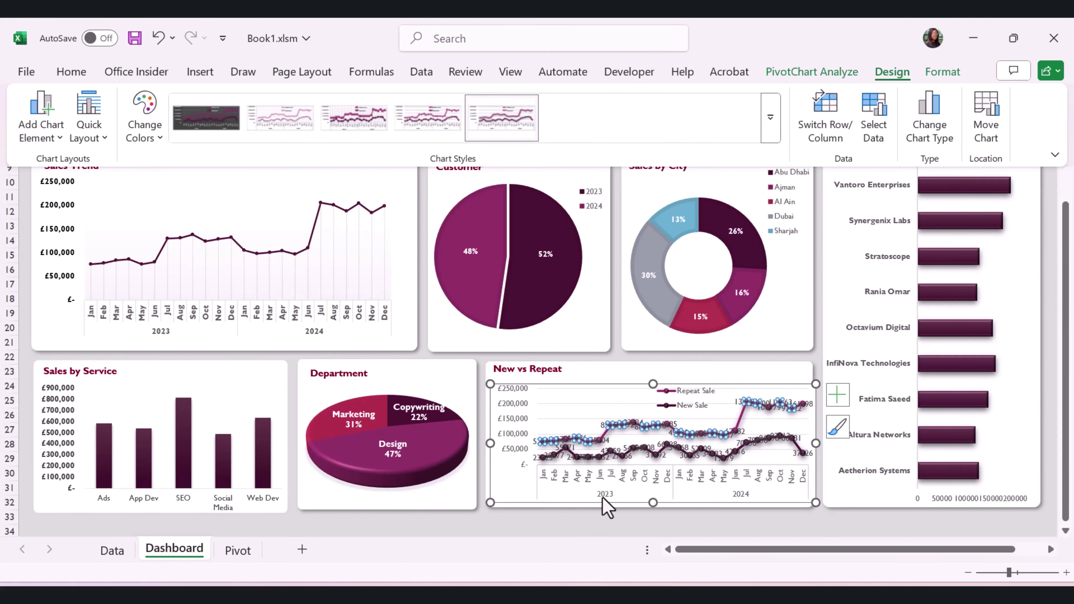
Remove the data labels and gridlines from the New vs Repeat chart, keeping its legend.
click(570, 529)
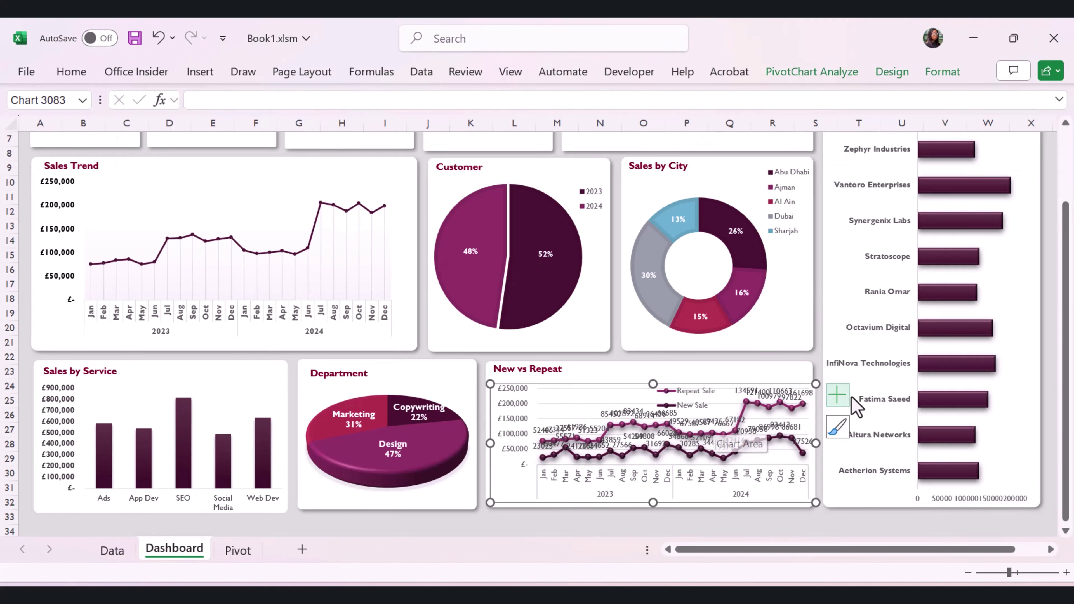
click(840, 398)
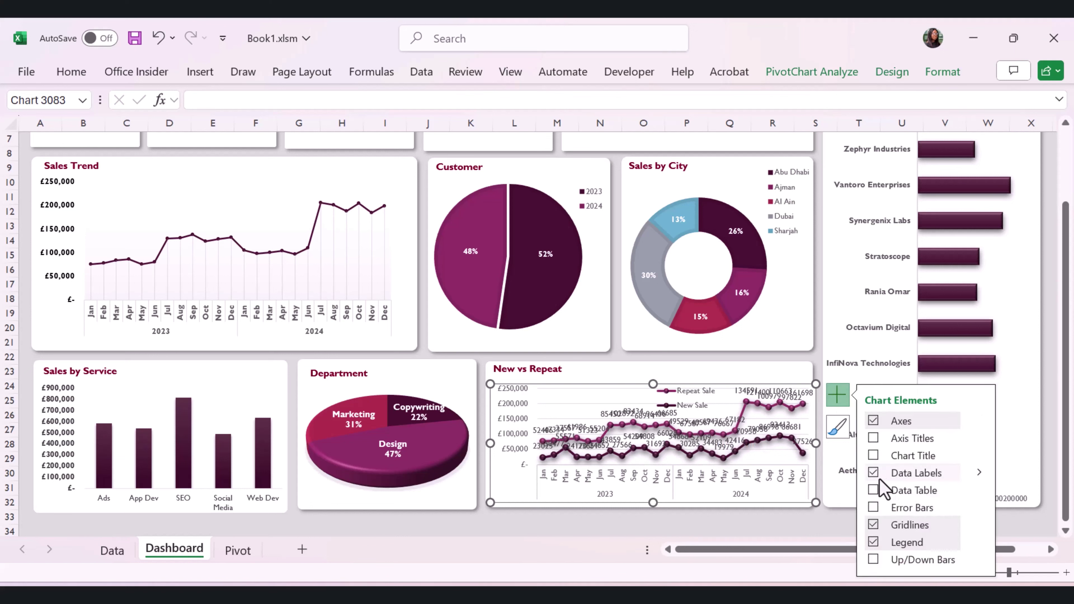
click(872, 474)
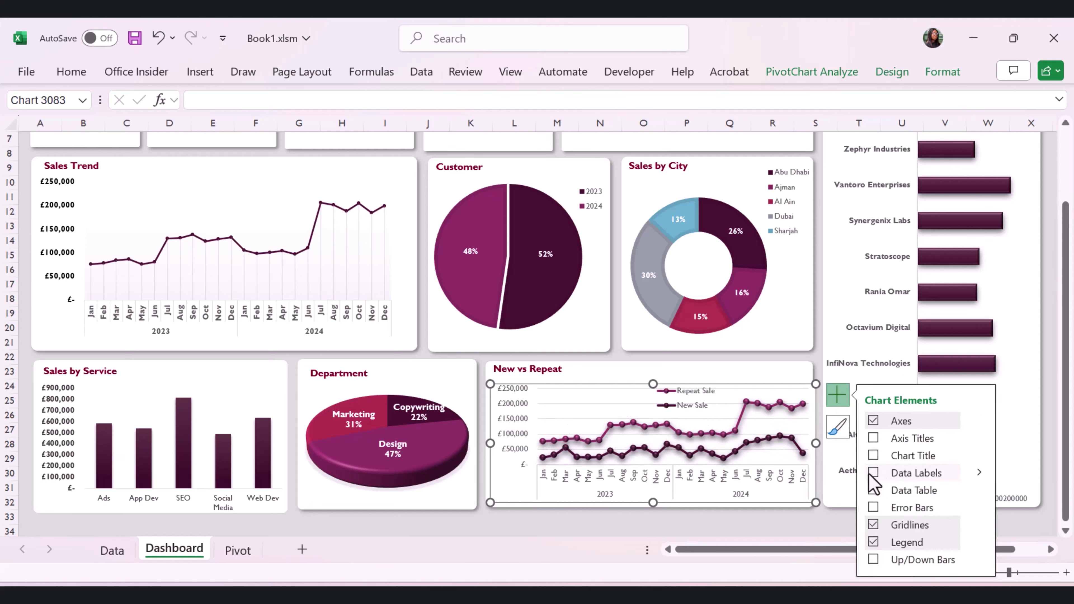
click(873, 542)
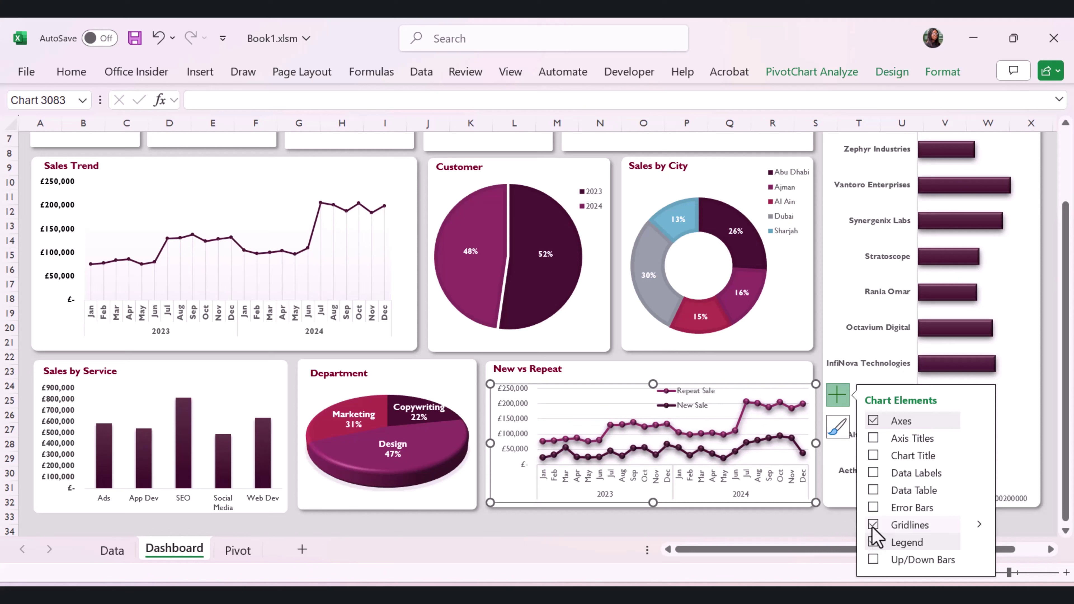
click(873, 528)
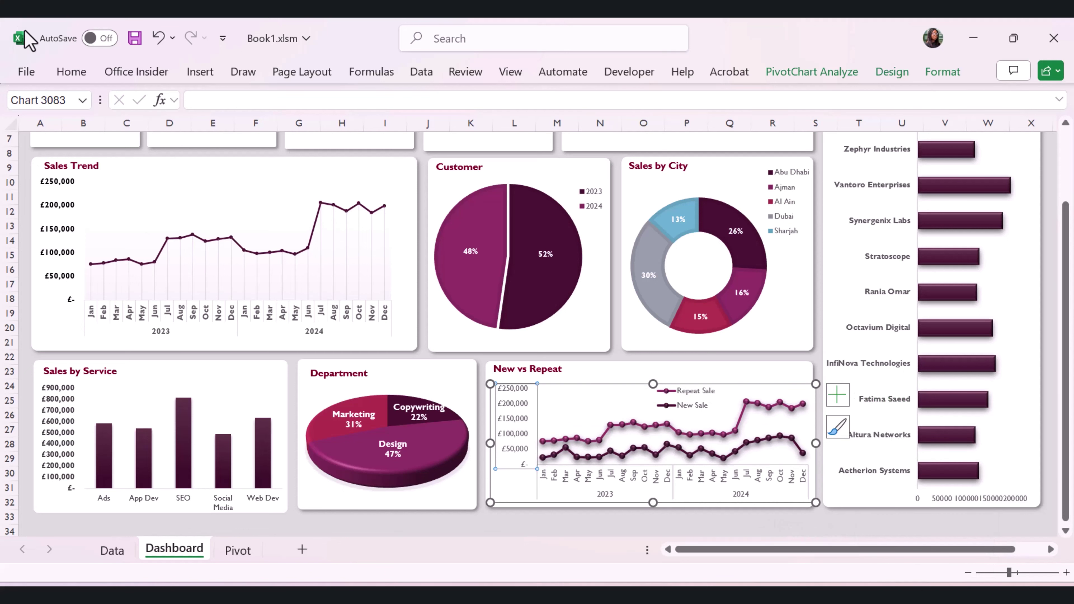
Make the axis labels of the New vs Repeat chart bold.
click(72, 72)
click(112, 120)
click(515, 478)
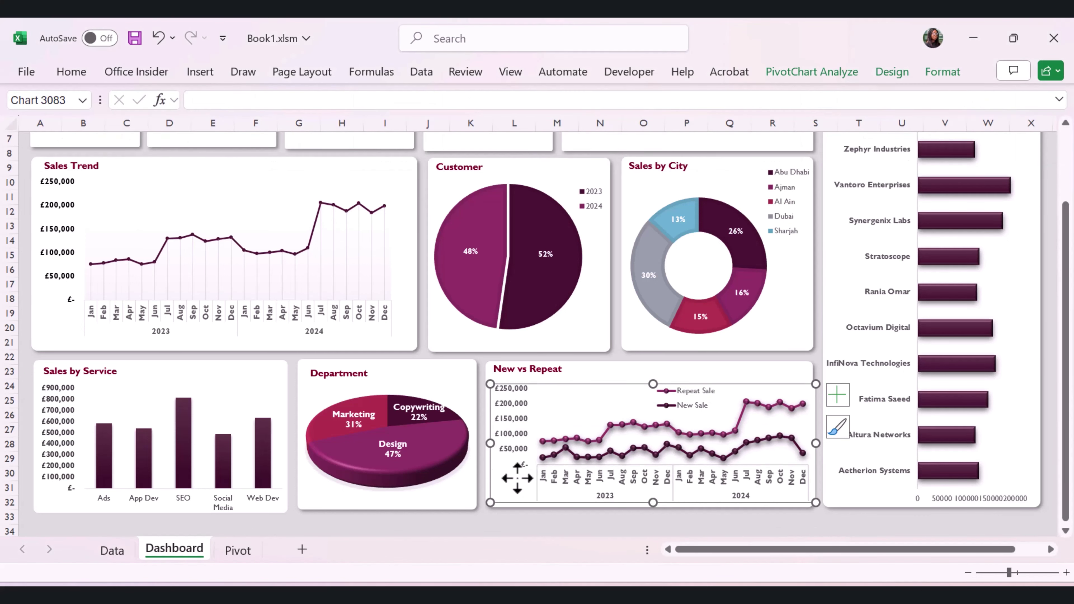
Set the New vs Repeat chart area to No Fill and No Outline.
click(74, 73)
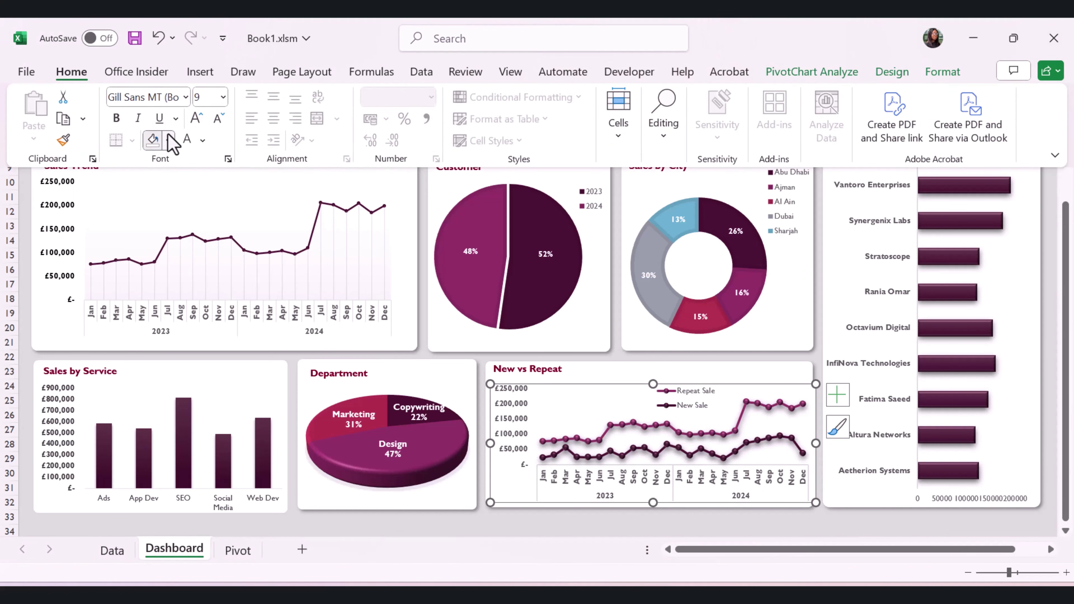
click(169, 139)
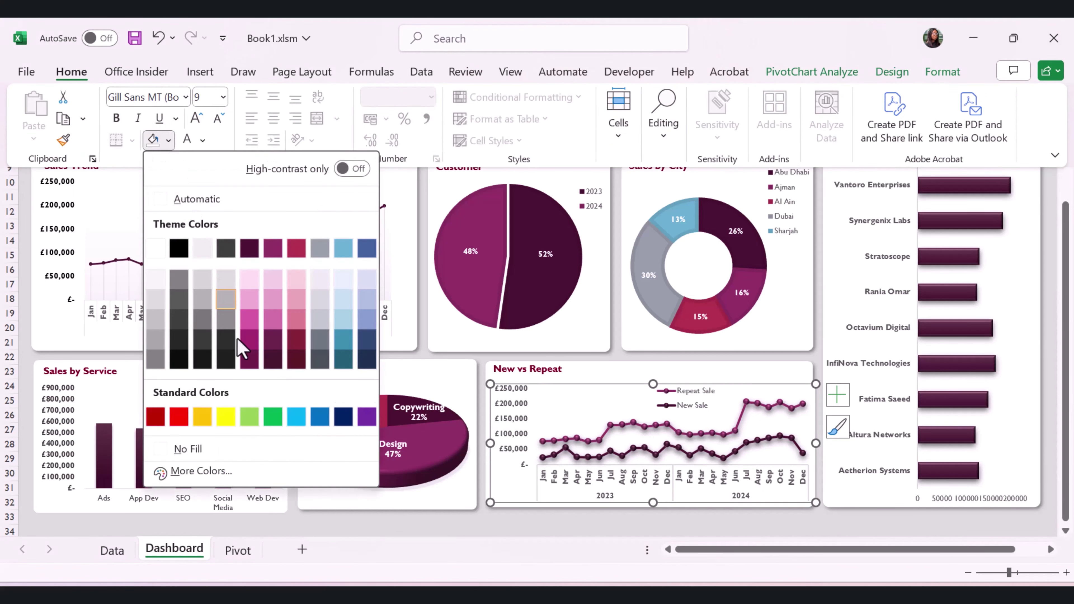
click(172, 450)
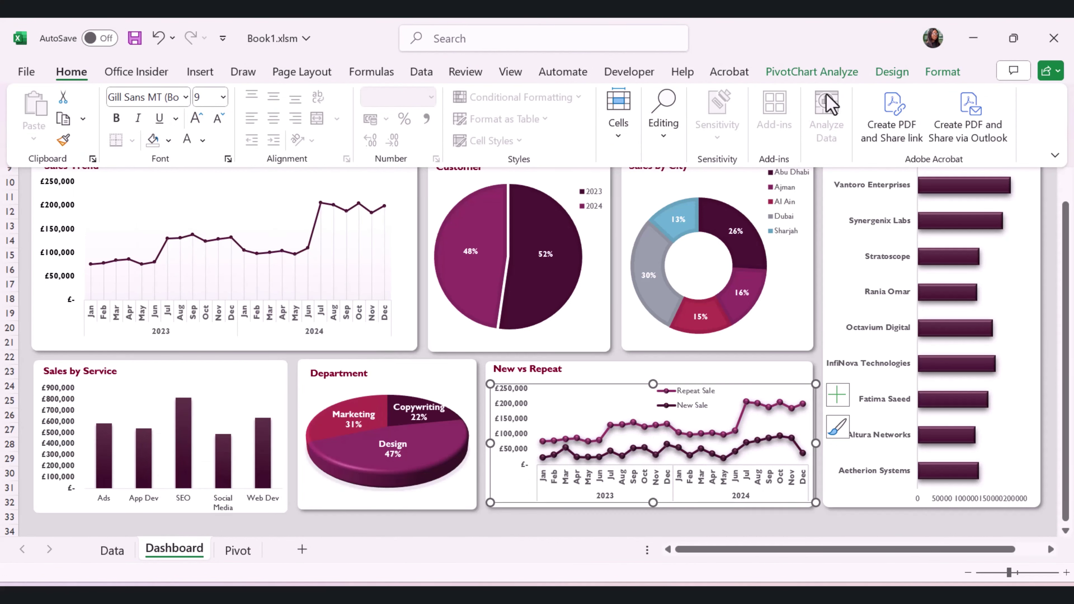
click(936, 76)
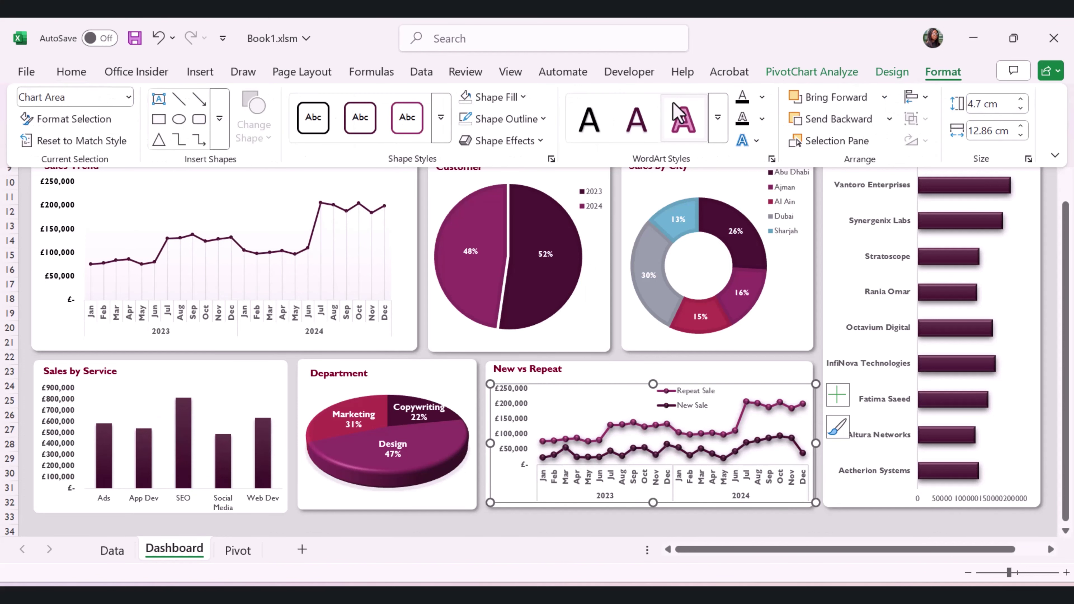
click(544, 120)
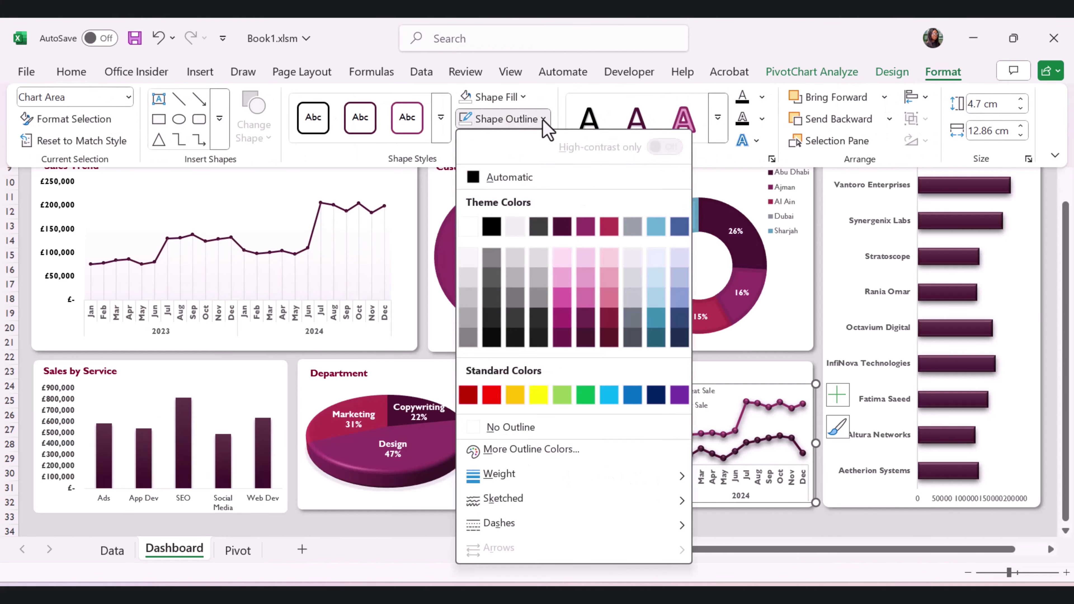
click(494, 427)
click(534, 527)
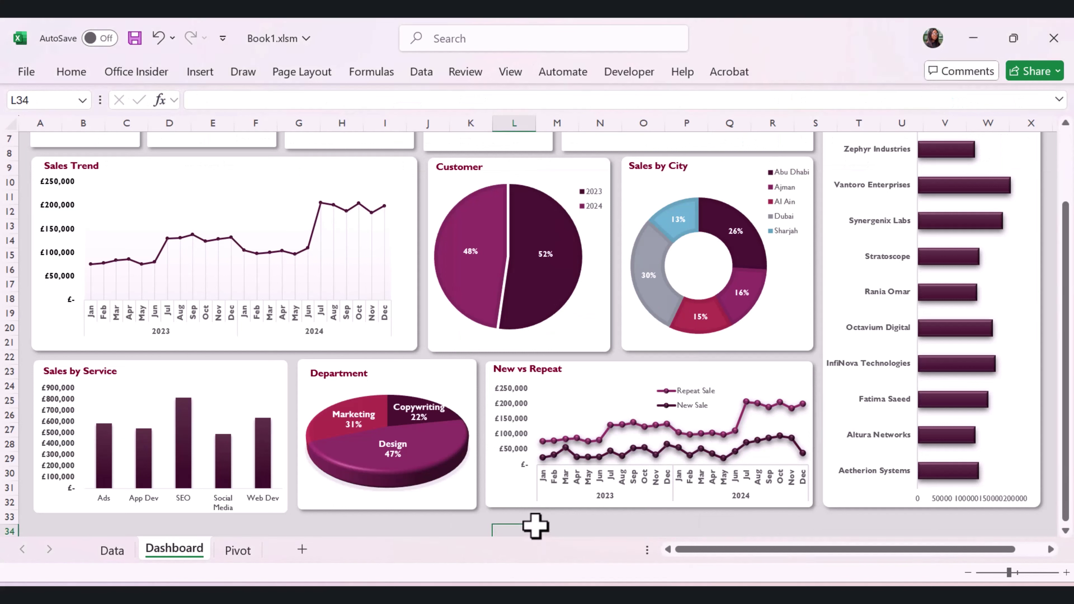
click(749, 376)
click(581, 369)
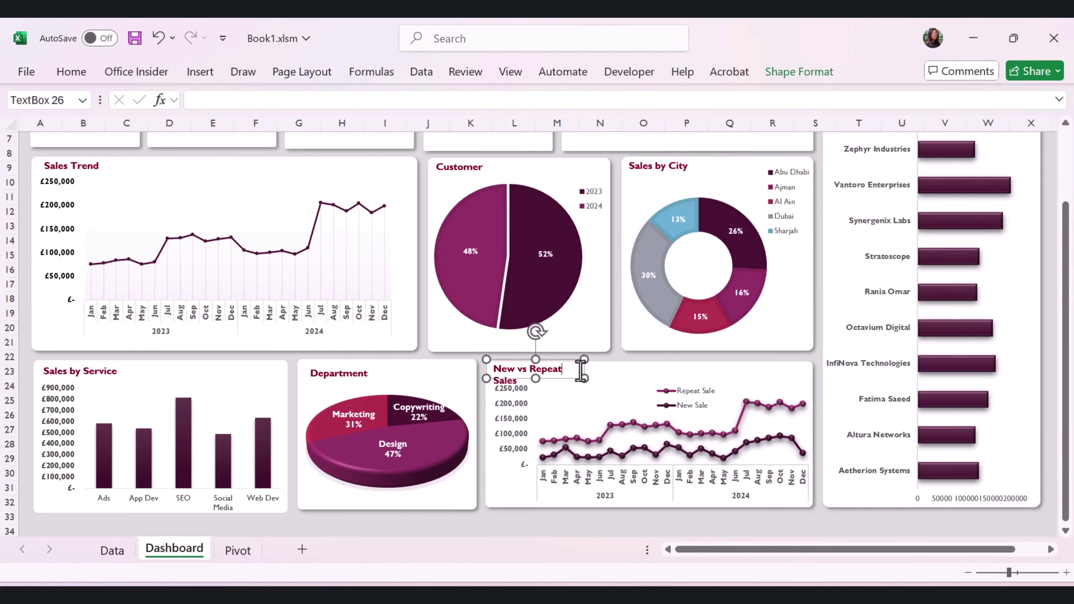
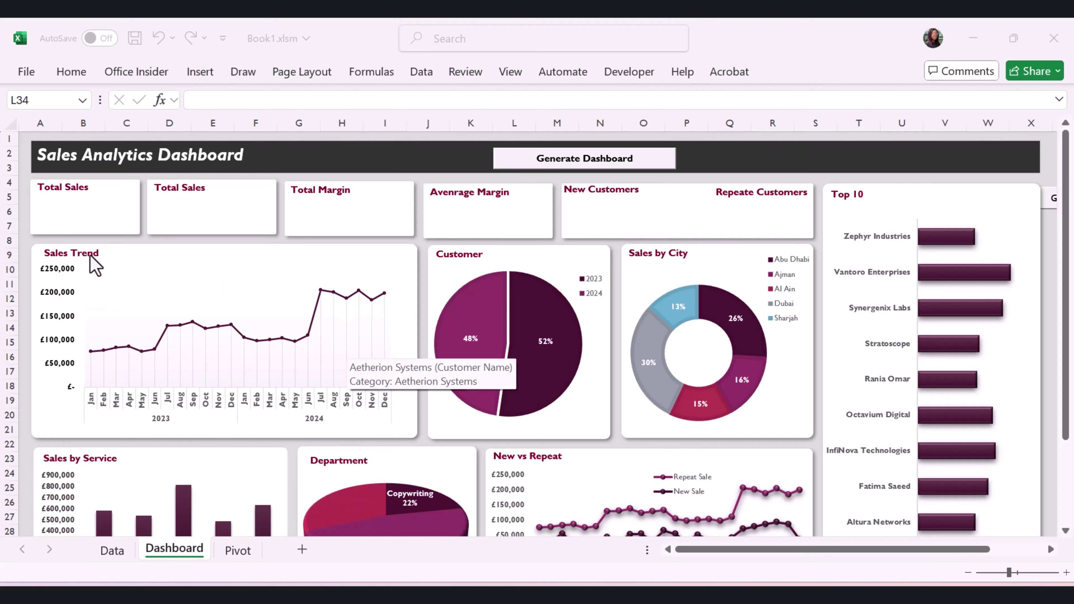
Duplicate the Total Sales text box in the second KPI card and place the copy just below the original.
click(233, 189)
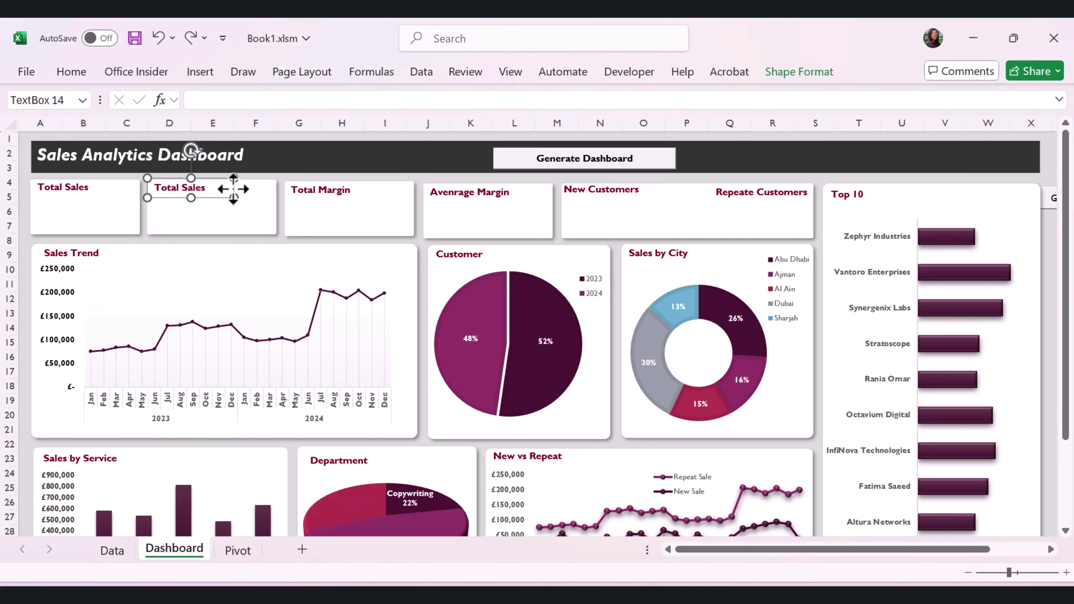
key(ctrl+d)
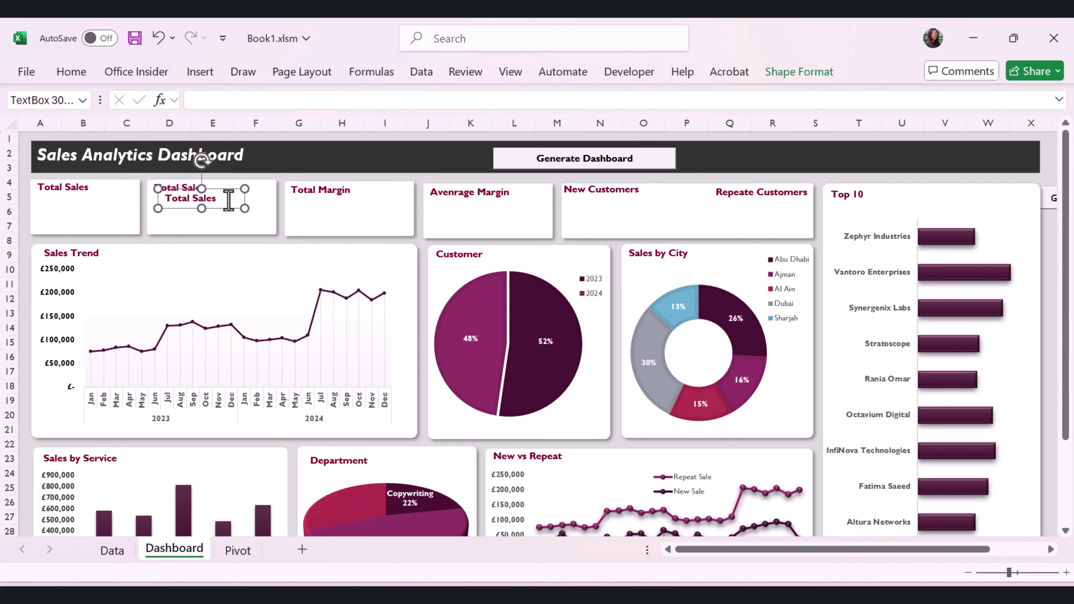
mouse_move(240, 204)
mouse_down()
mouse_move(240, 218)
mouse_move(222, 212)
mouse_up()
Try to link the copied text box to the Total Sales value on the Pivot sheet using =GETPIVOTDATA("Sales Amount",Pivot!$A$1).
click(216, 103)
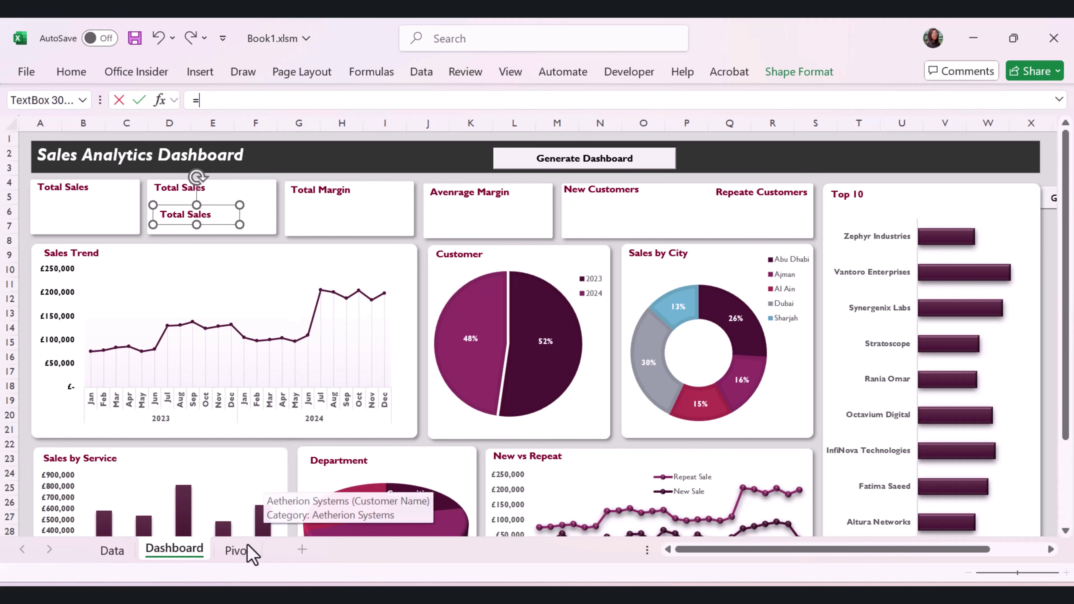
click(241, 554)
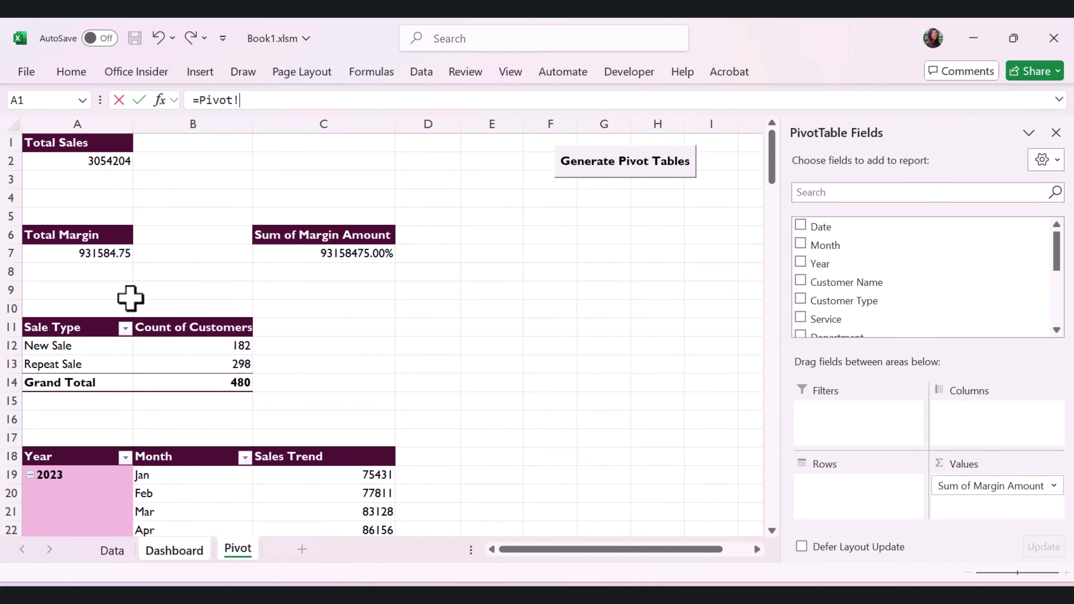
click(100, 166)
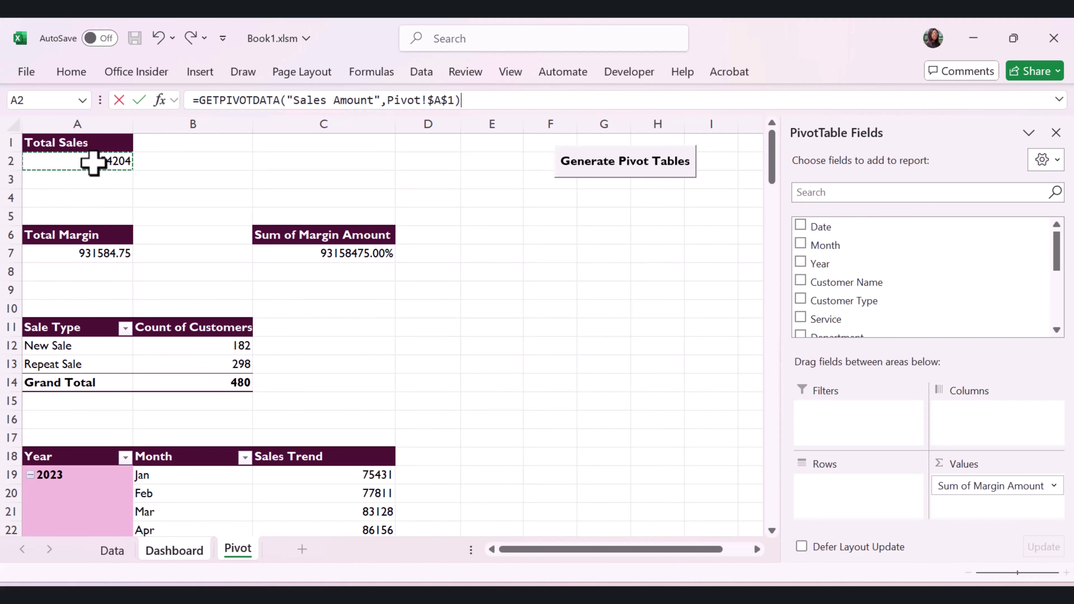
key(Return)
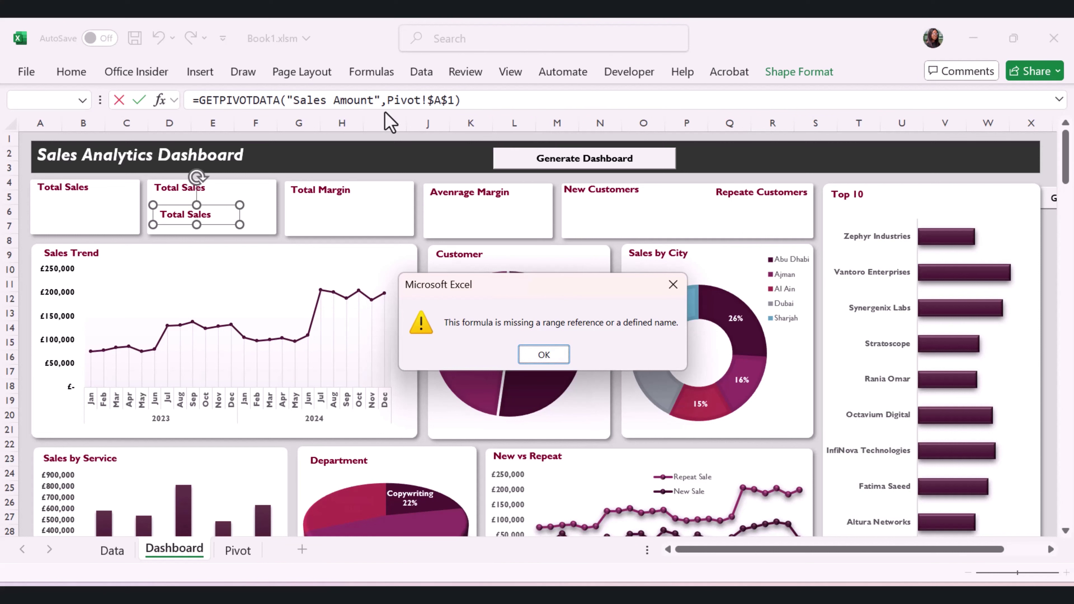
click(544, 355)
Replace the copied text box's formula with the direct cell reference =Pivot!$A$2.
click(491, 101)
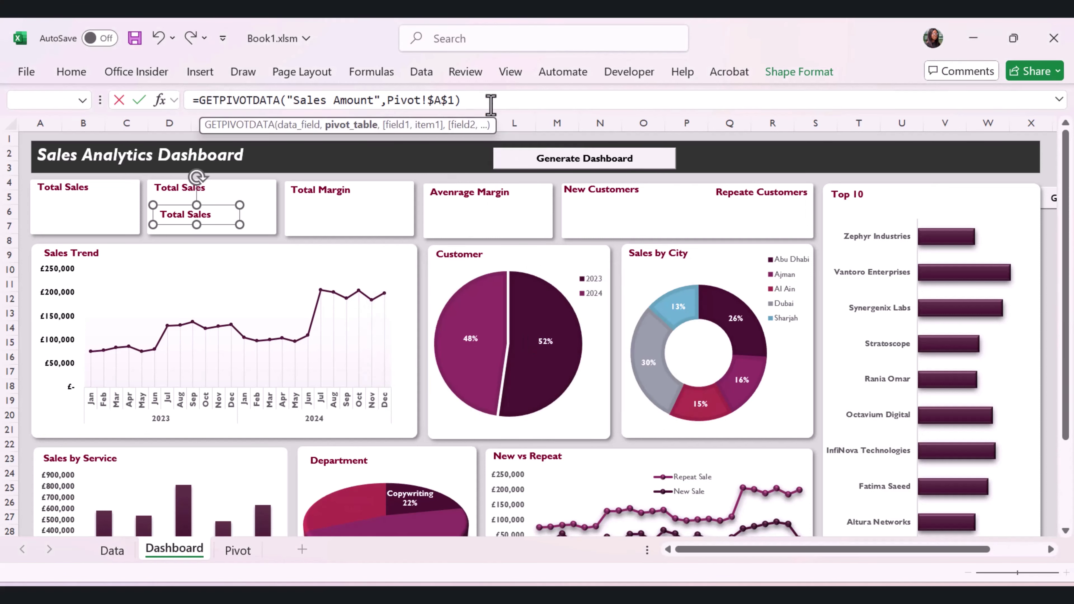
click(388, 100)
key(BackSpace)
key(BackSpace)
key(BackSpace)
key(BackSpace)
key(BackSpace)
key(BackSpace)
key(BackSpace)
key(BackSpace)
key(BackSpace)
key(BackSpace)
key(BackSpace)
key(BackSpace)
key(BackSpace)
key(BackSpace)
key(BackSpace)
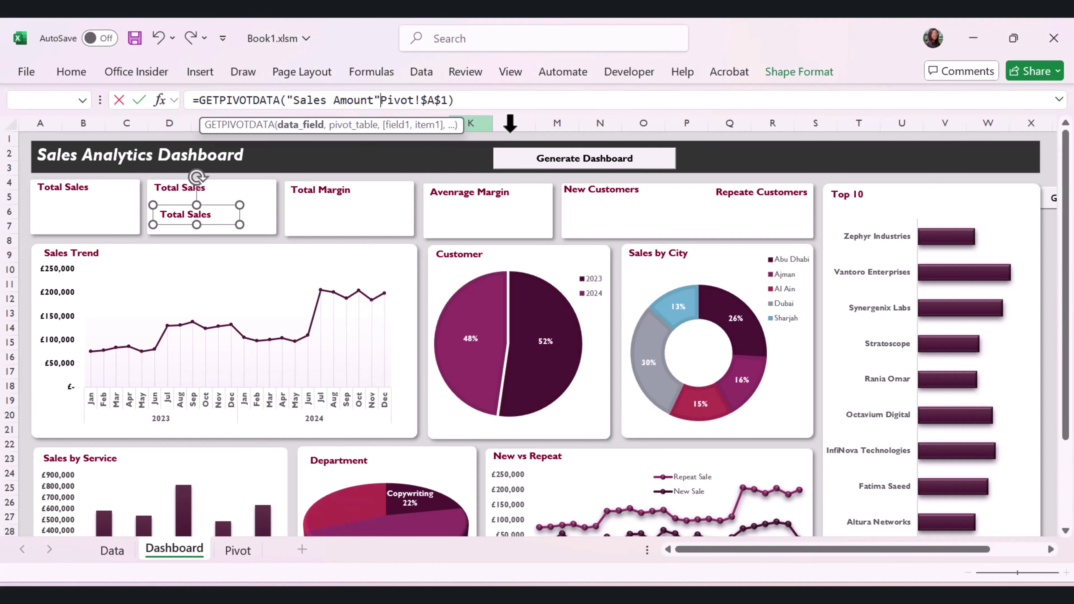
key(BackSpace)
key(BackSpace)
key(BackSpace)
key(BackSpace)
key(BackSpace)
key(BackSpace)
key(BackSpace)
key(BackSpace)
key(BackSpace)
key(BackSpace)
key(BackSpace)
key(BackSpace)
key(BackSpace)
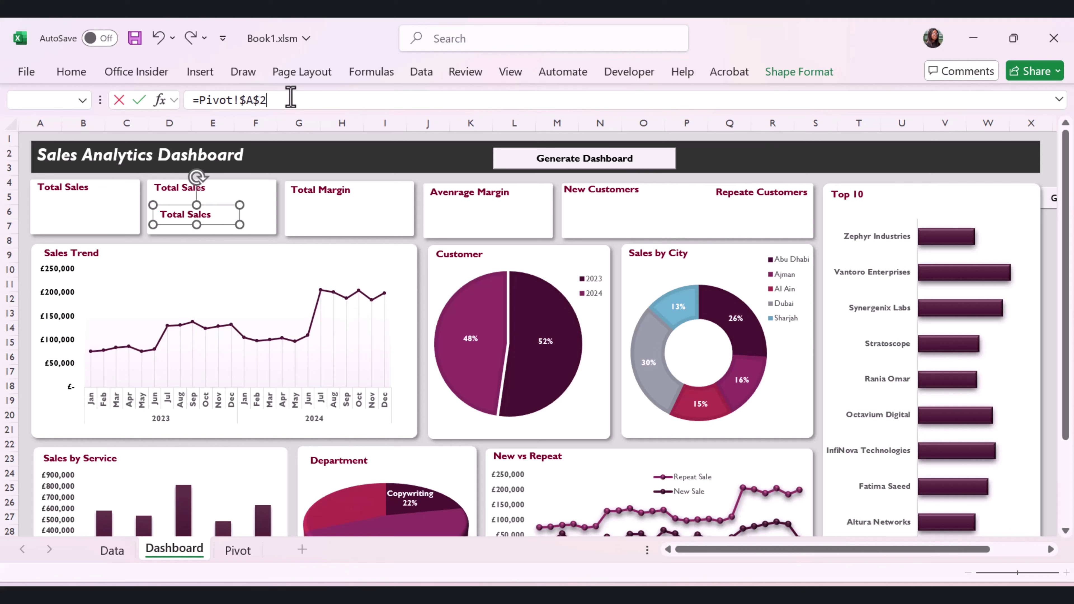
key(Return)
click(270, 216)
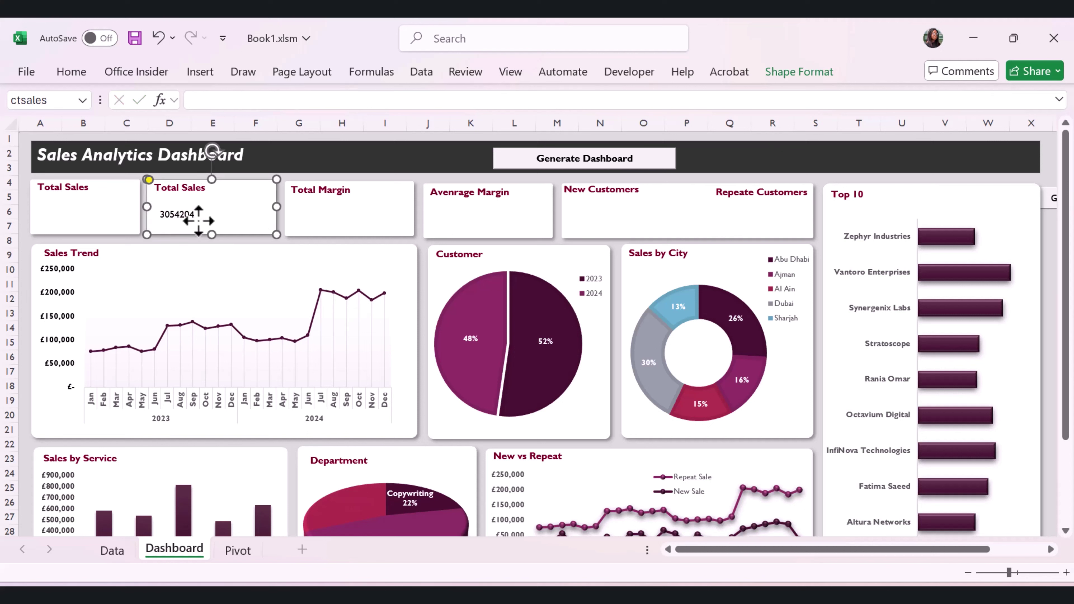
Format the Total Sales value in cell A2 of the Pivot sheet as Accounting with the comma style.
click(197, 221)
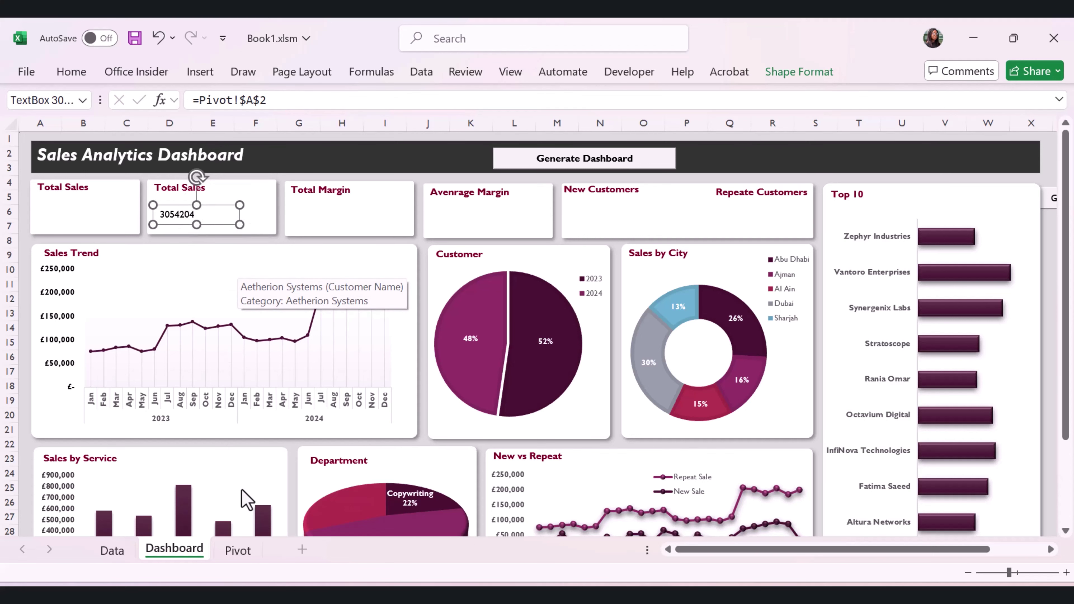
click(237, 552)
click(112, 162)
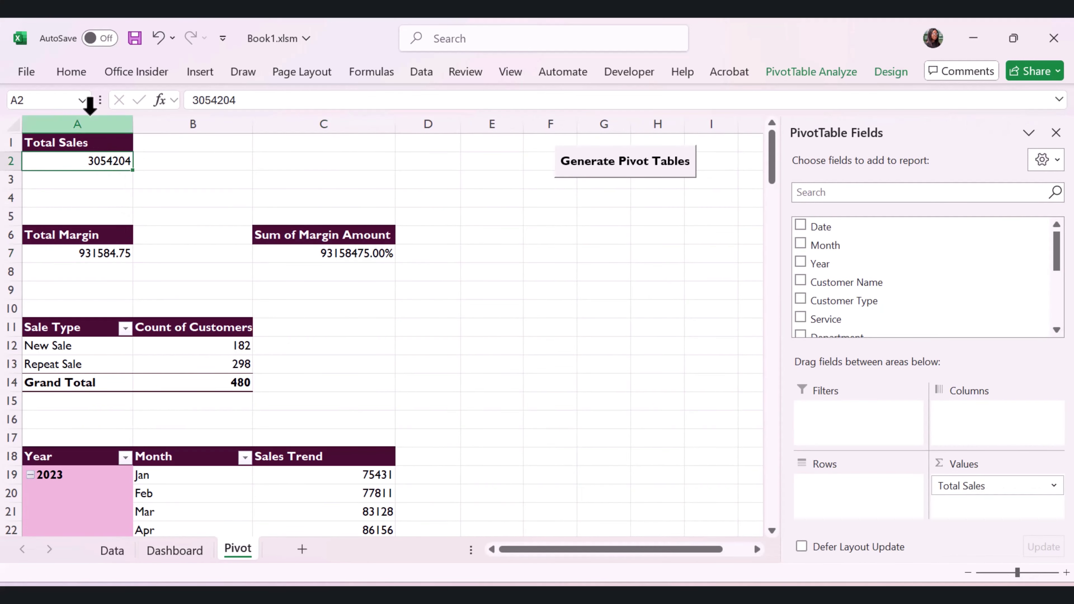
click(72, 72)
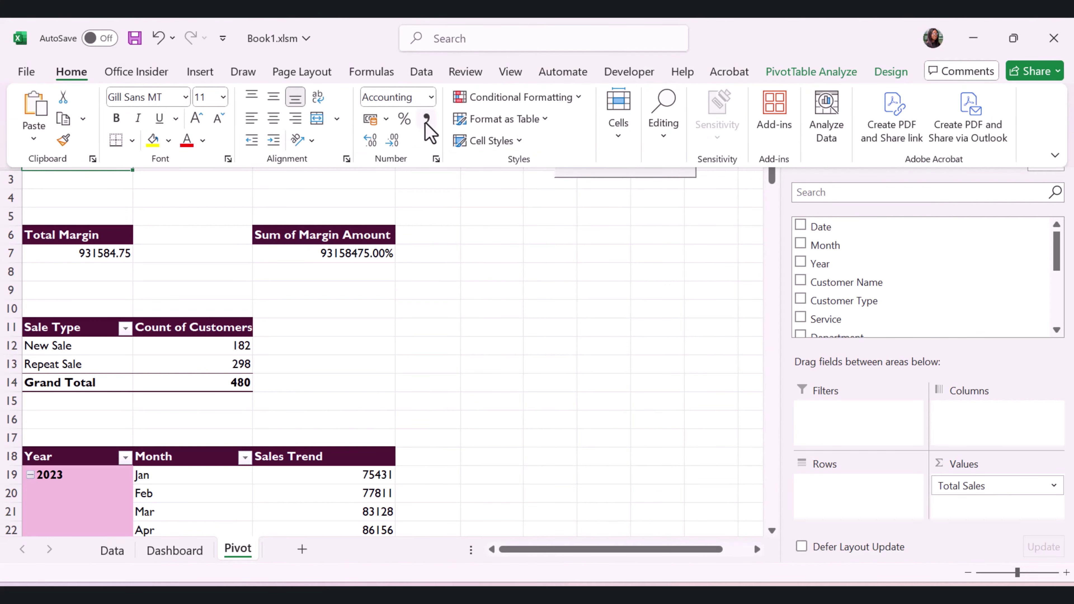
click(85, 253)
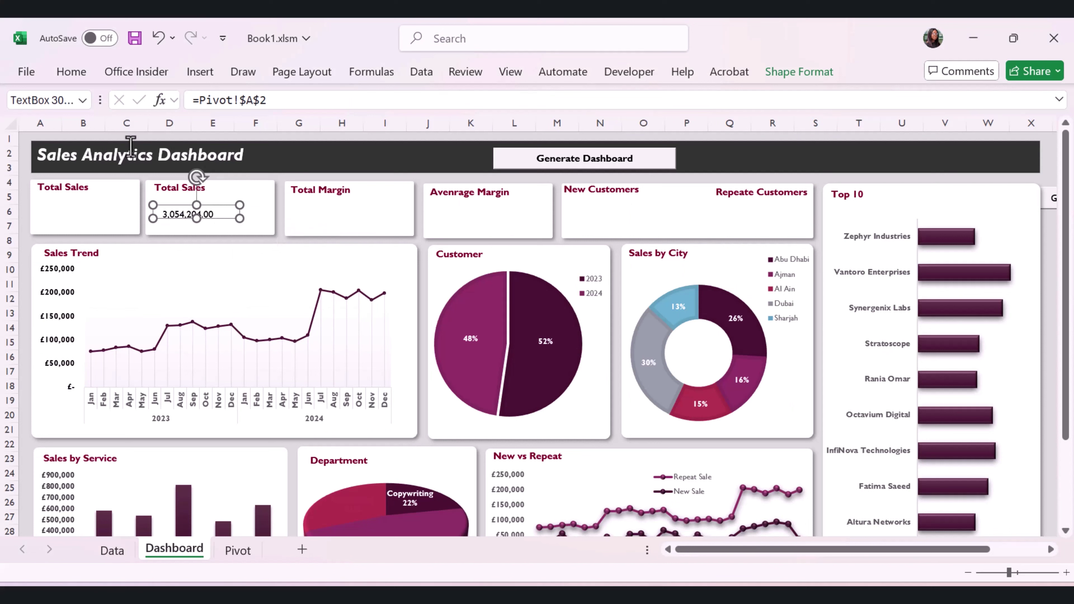
Enlarge the linked Total Sales value to 24 pt, widen its text box and position it under the second card's heading.
click(71, 79)
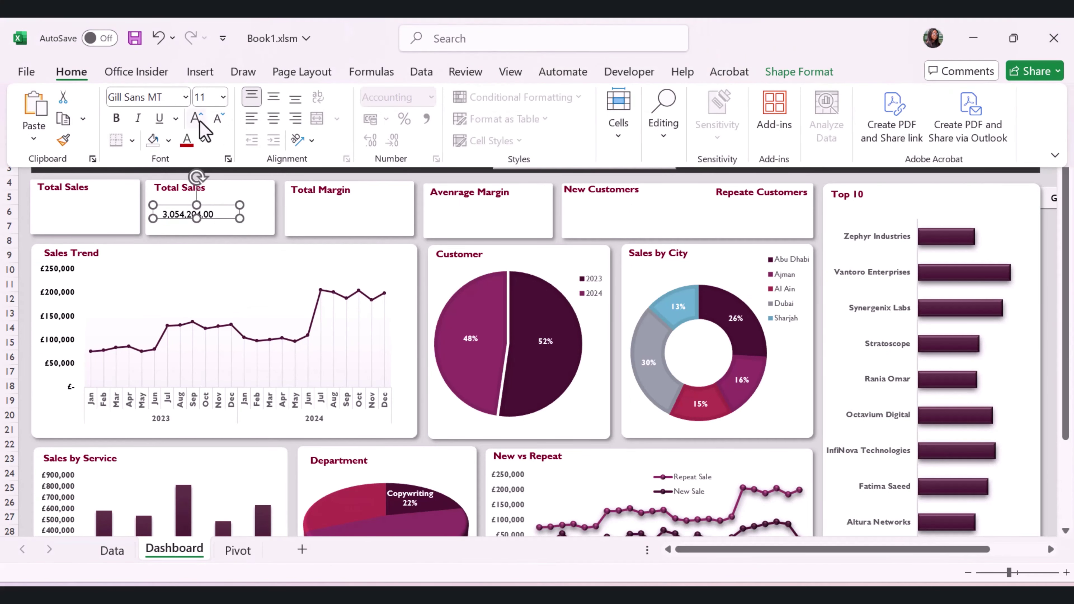
click(194, 120)
click(194, 119)
click(194, 118)
click(193, 118)
drag(240, 212, 271, 212)
click(71, 74)
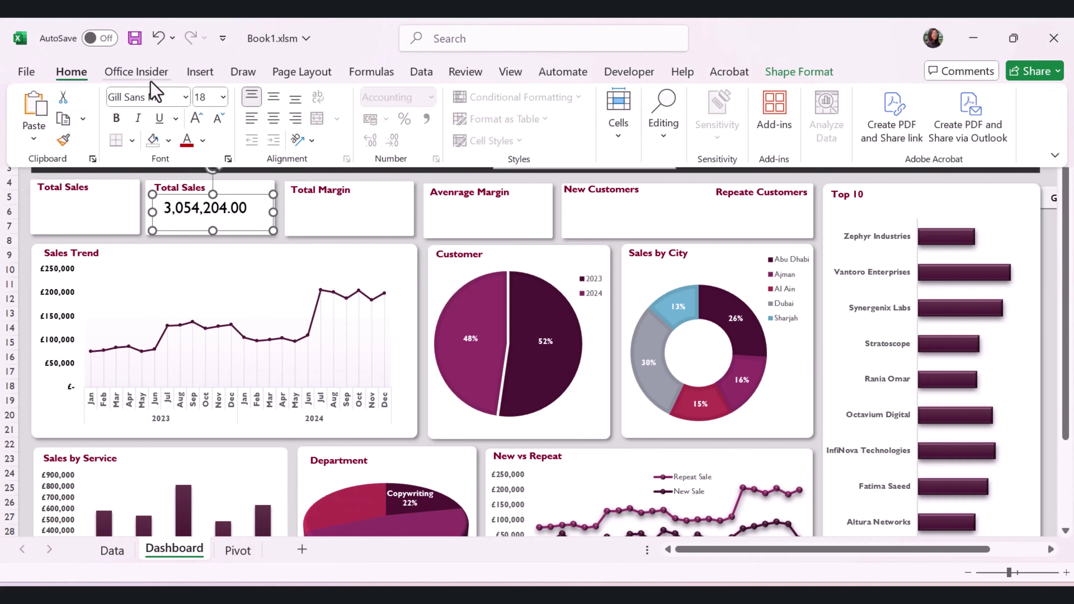
click(193, 123)
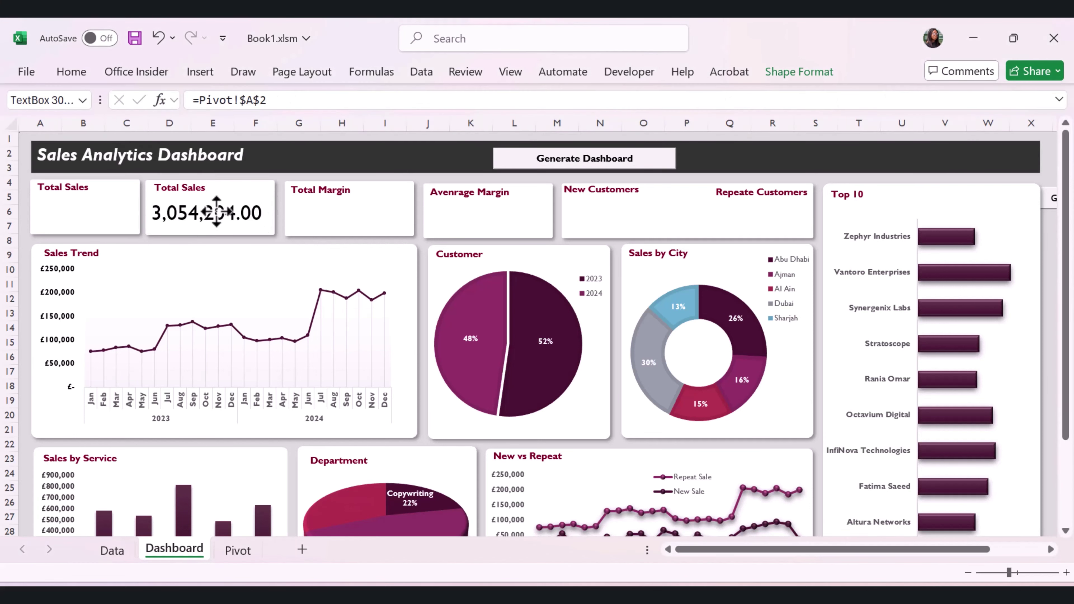
drag(217, 210, 216, 213)
click(71, 72)
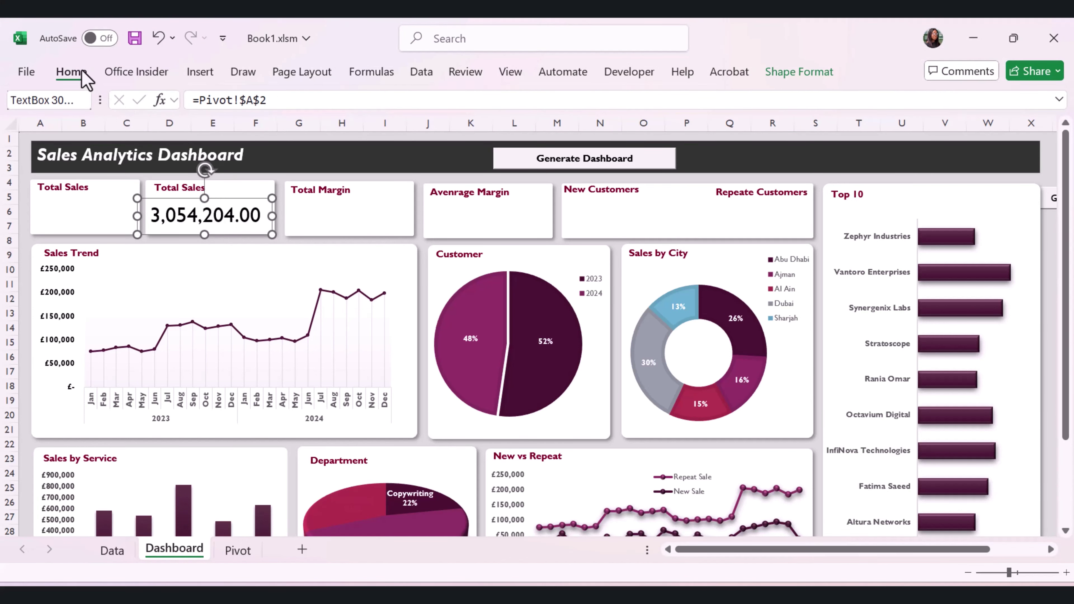
Remove all decimal places from the Total Sales value in cell A2 of the Pivot sheet.
click(238, 550)
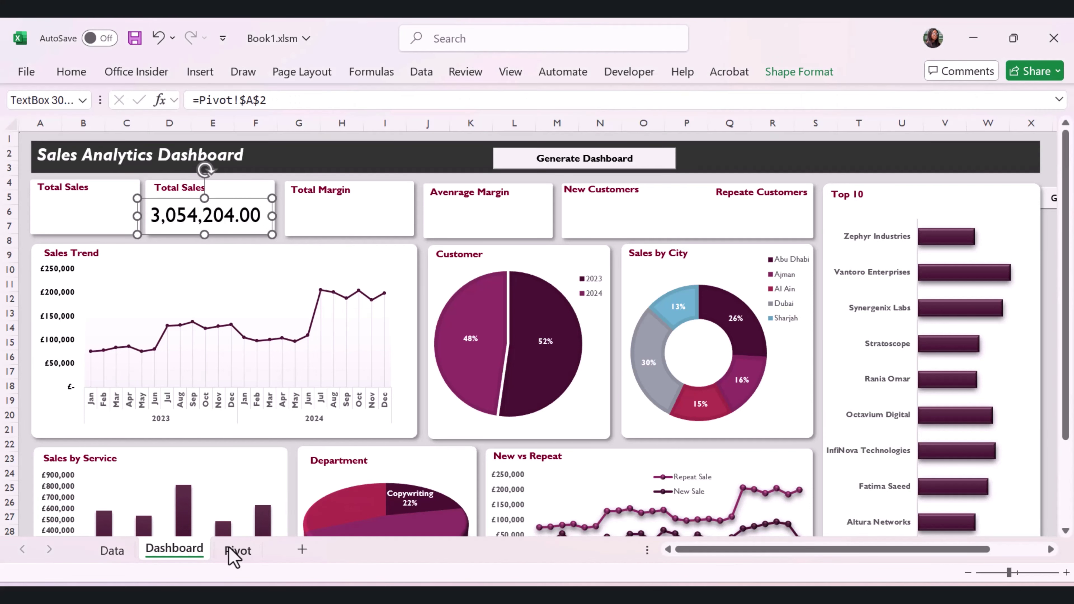
click(238, 551)
click(123, 162)
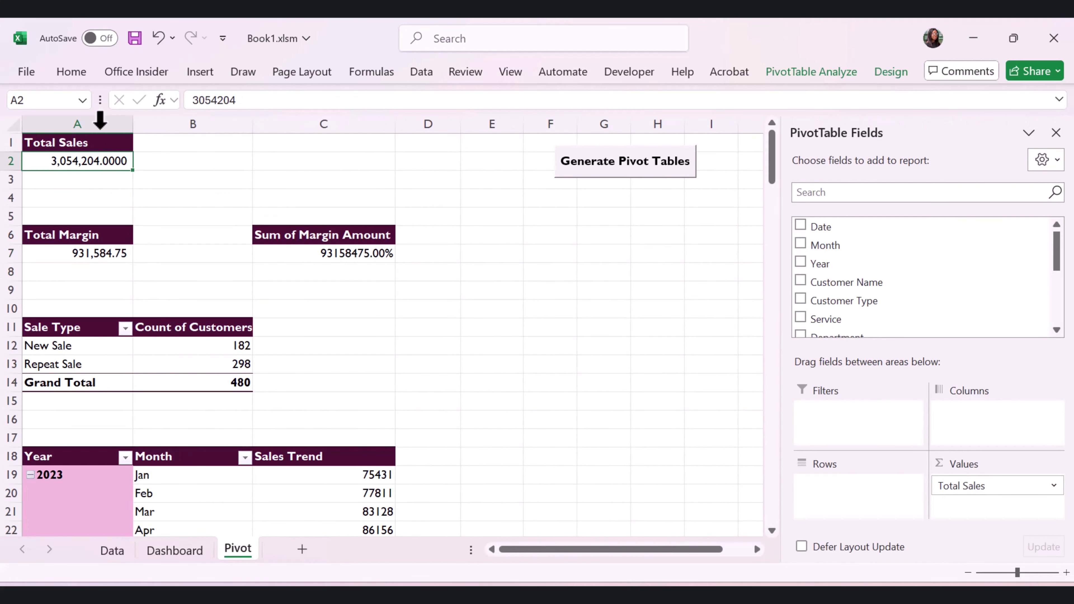
click(71, 72)
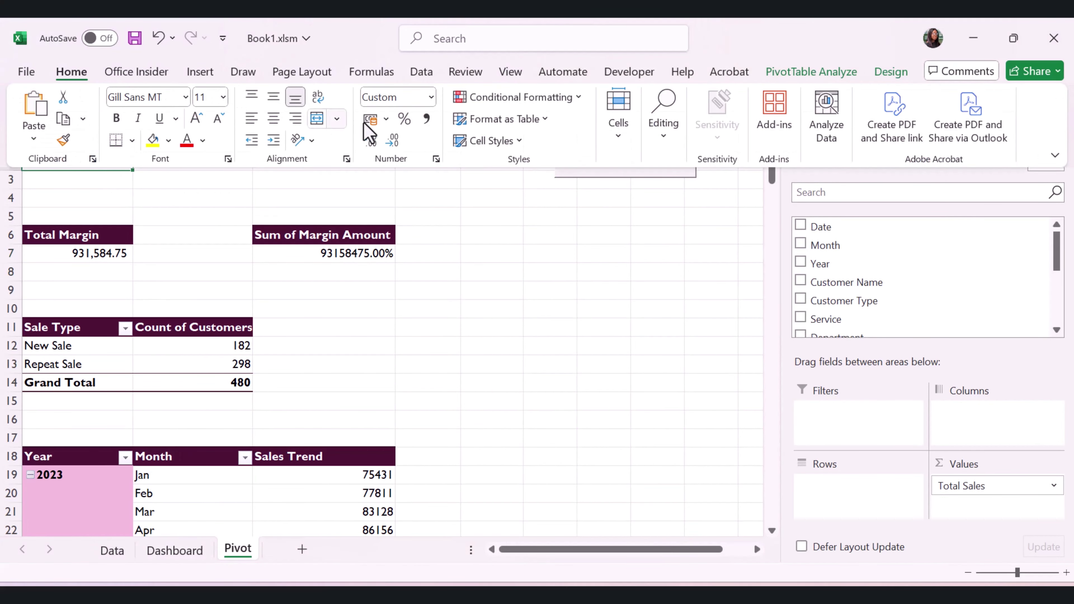
click(390, 144)
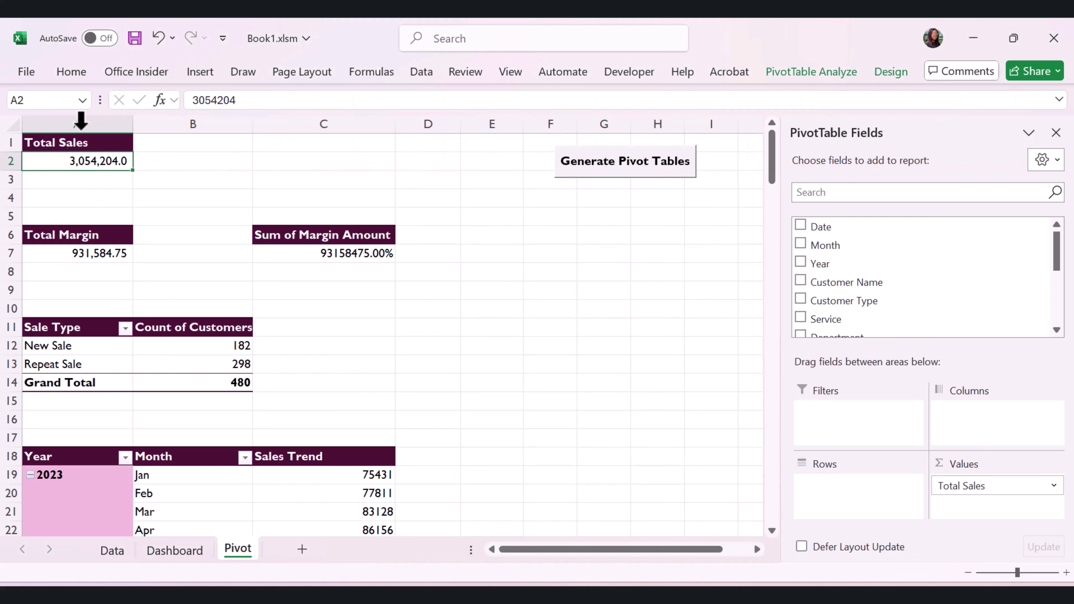
click(71, 72)
click(387, 146)
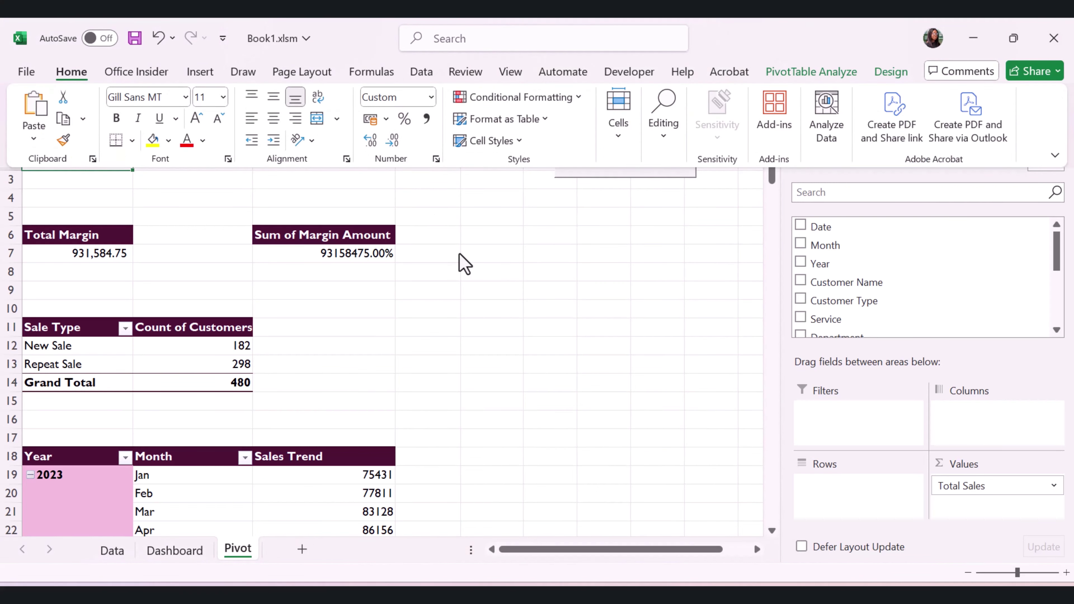
On the Dashboard sheet, recolor the Total Sales value to the same dark red as the Total Margin heading.
click(174, 550)
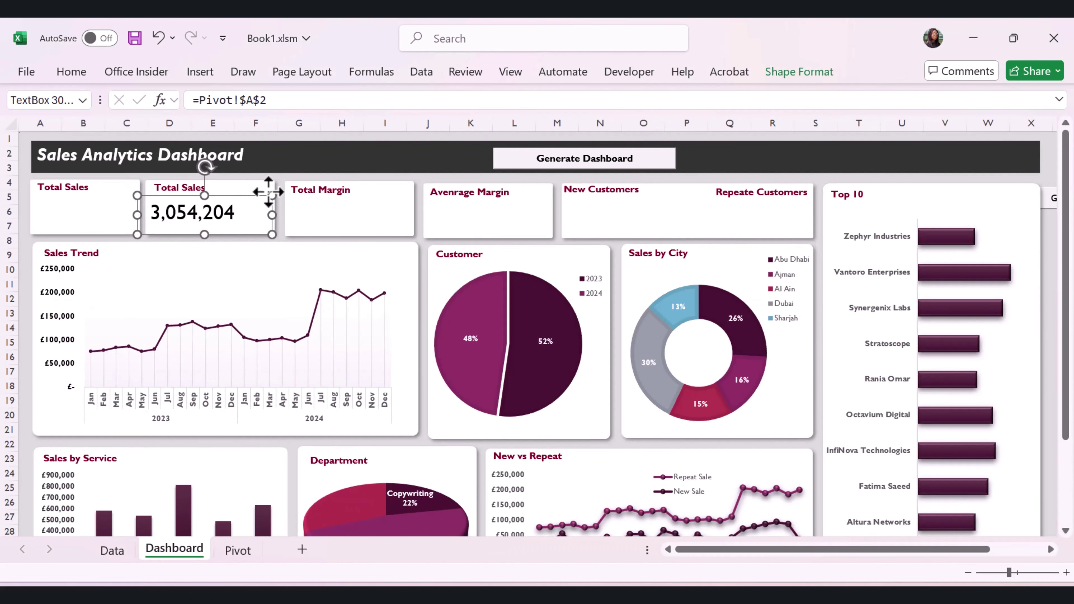
click(318, 191)
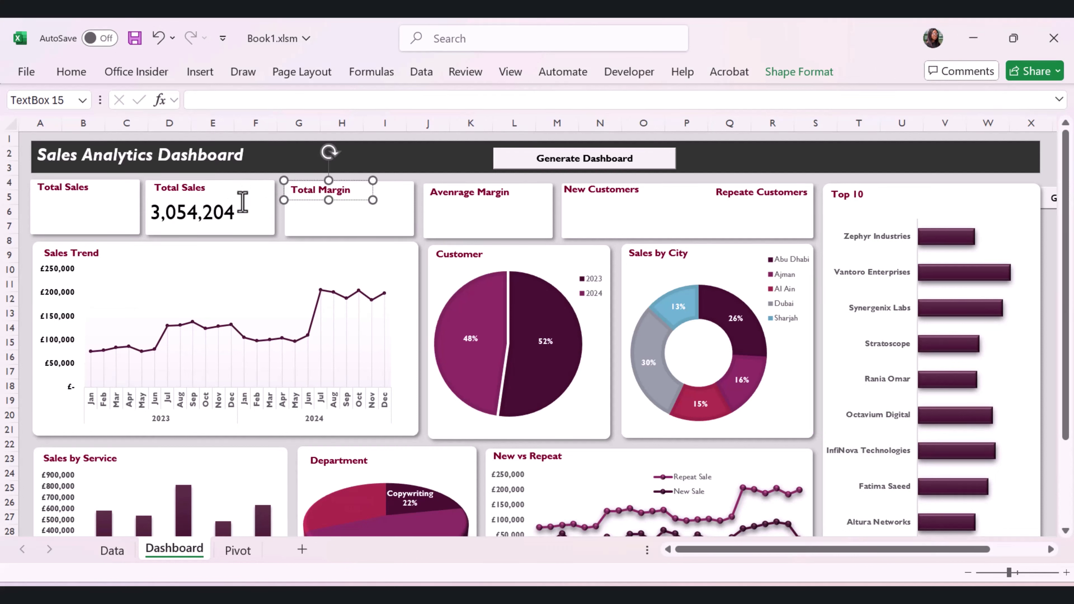
click(153, 218)
click(288, 217)
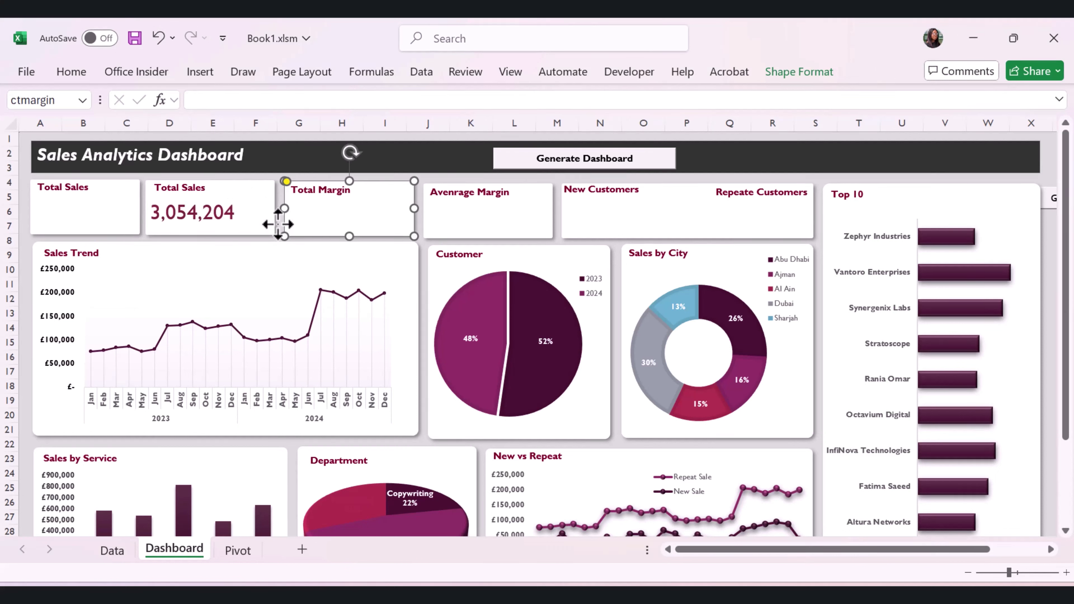
Duplicate the Total Sales value box into the Total Margin, Average Margin, New Customers and Repeat Customers areas of the KPI cards.
click(244, 219)
right_click(244, 219)
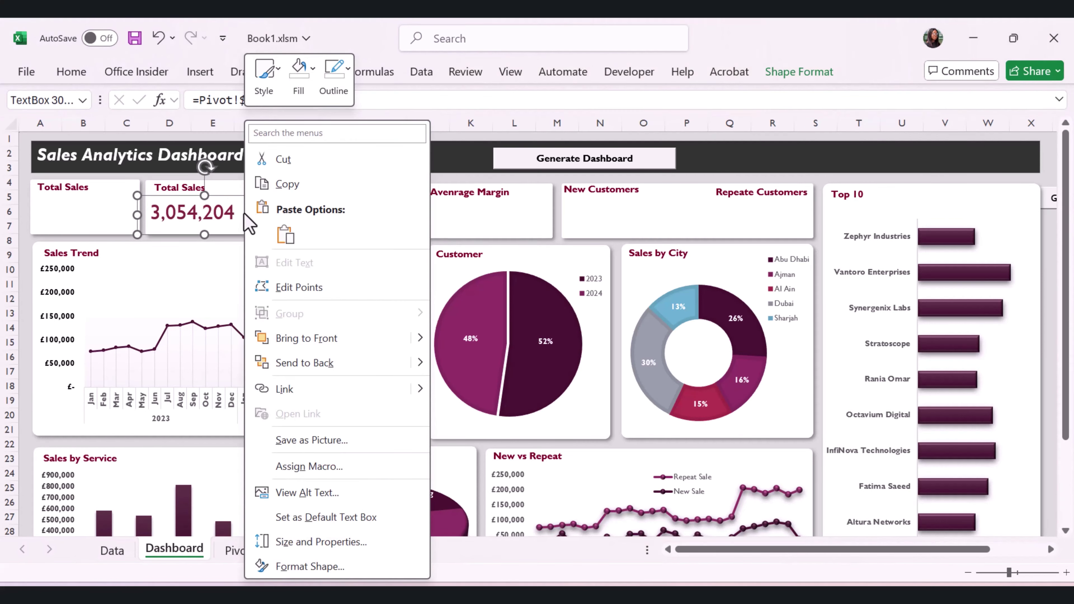
click(228, 215)
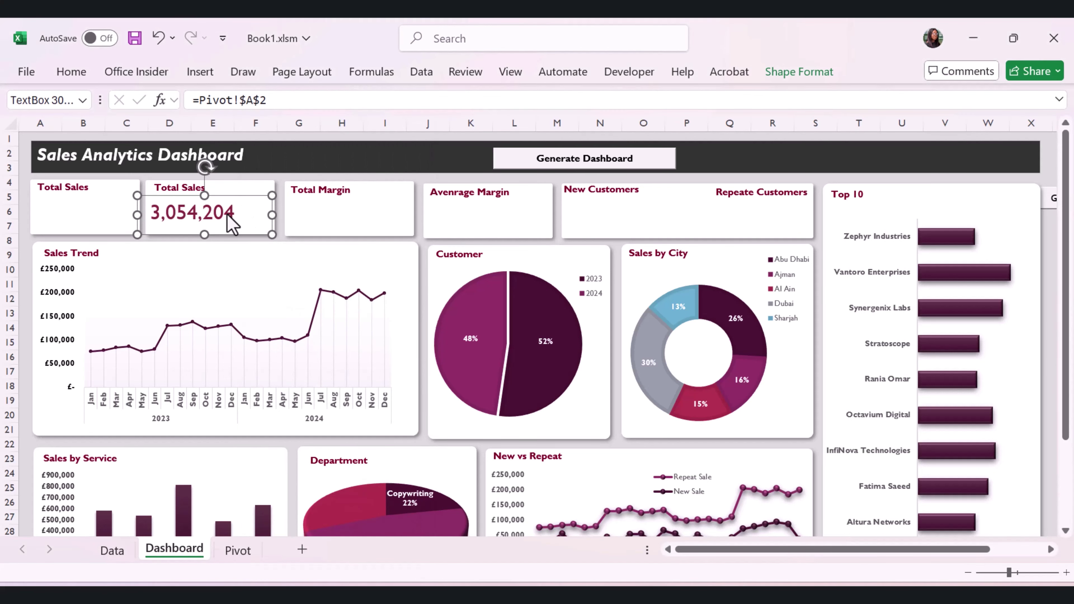
ctrl+drag(228, 214, 514, 225)
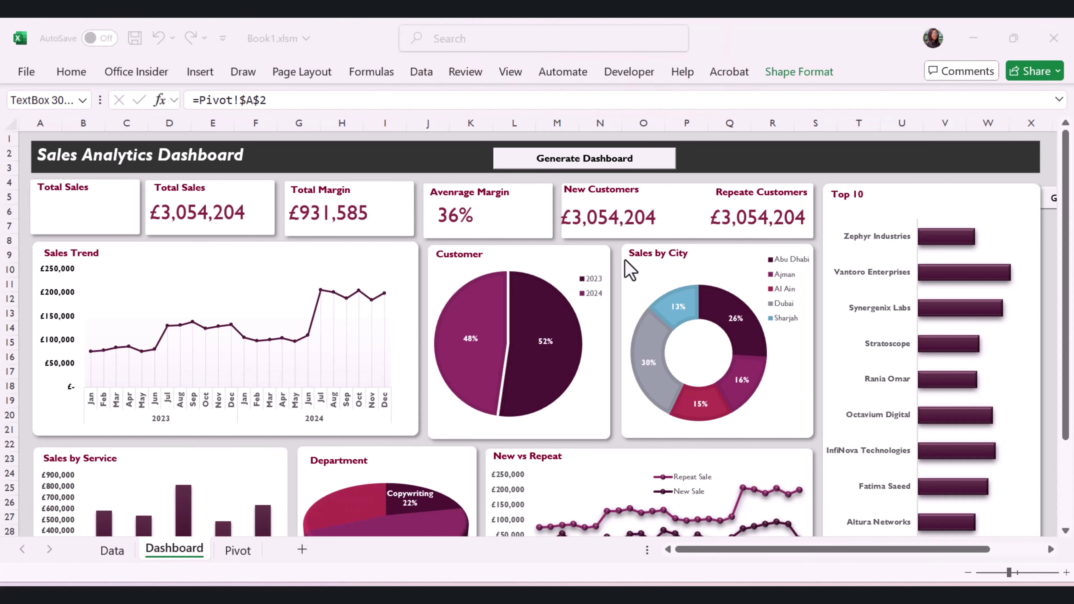
key(ctrl+v)
Link the New Customers value box to the New Sale count with =Pivot!$B$12.
click(618, 207)
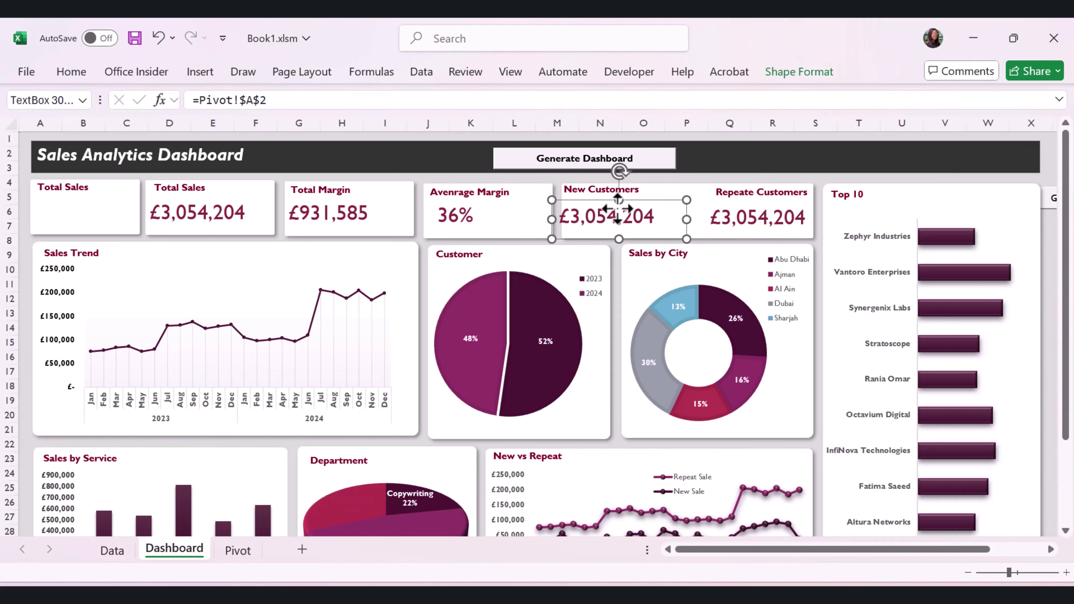
click(231, 552)
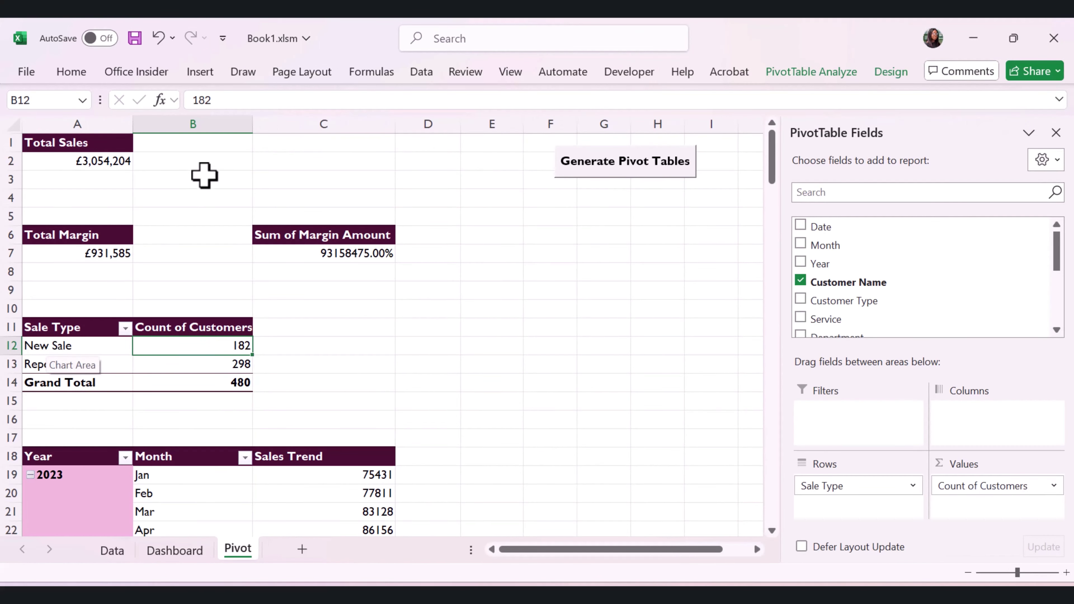
click(181, 554)
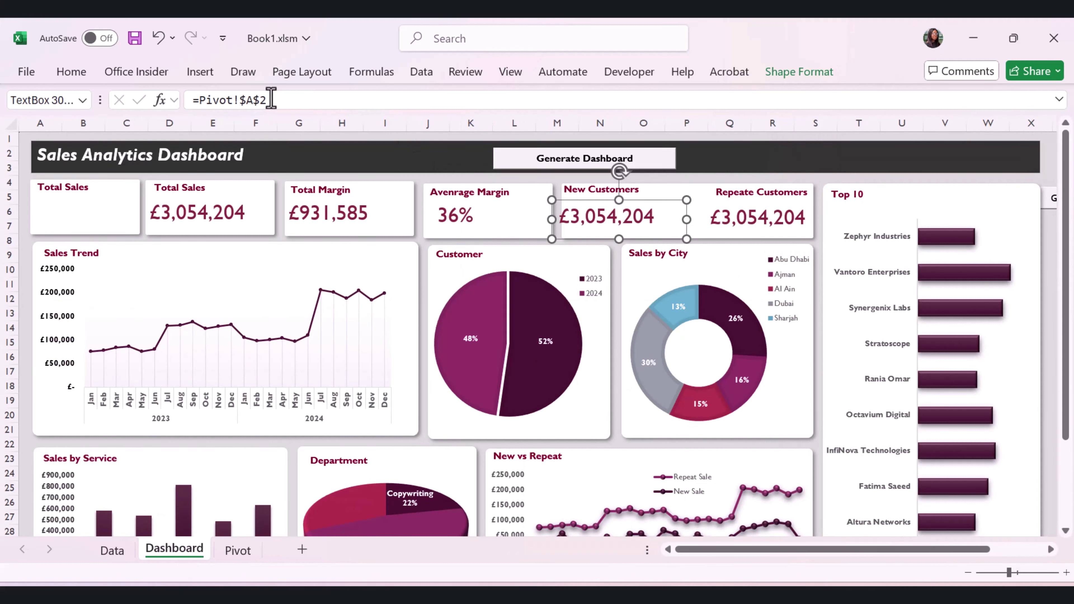
click(254, 100)
Copy the Average Margin value's text formatting onto the New Customers value.
click(448, 221)
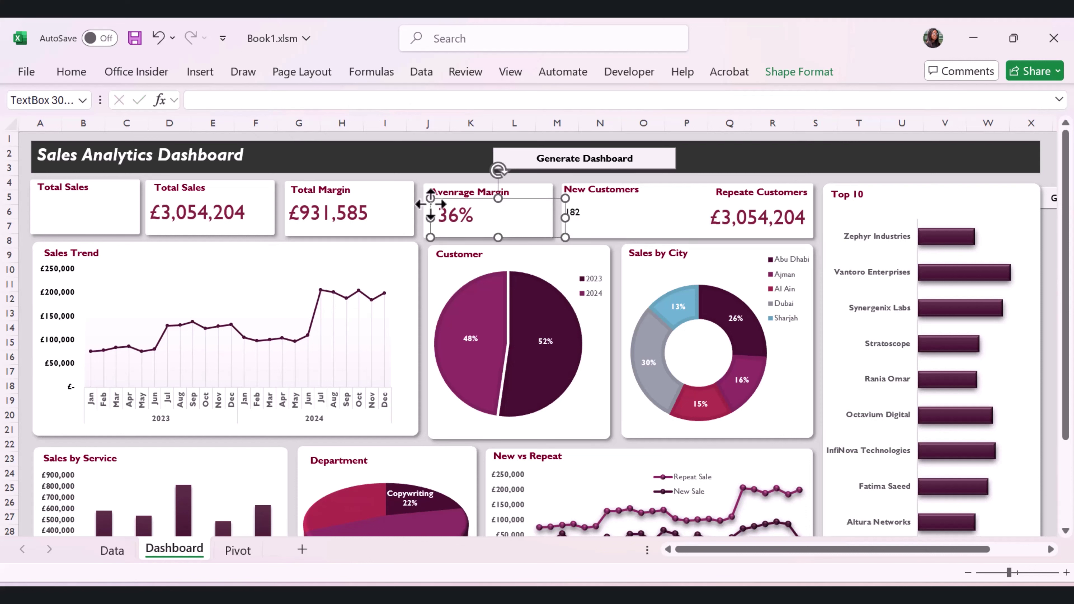
click(71, 72)
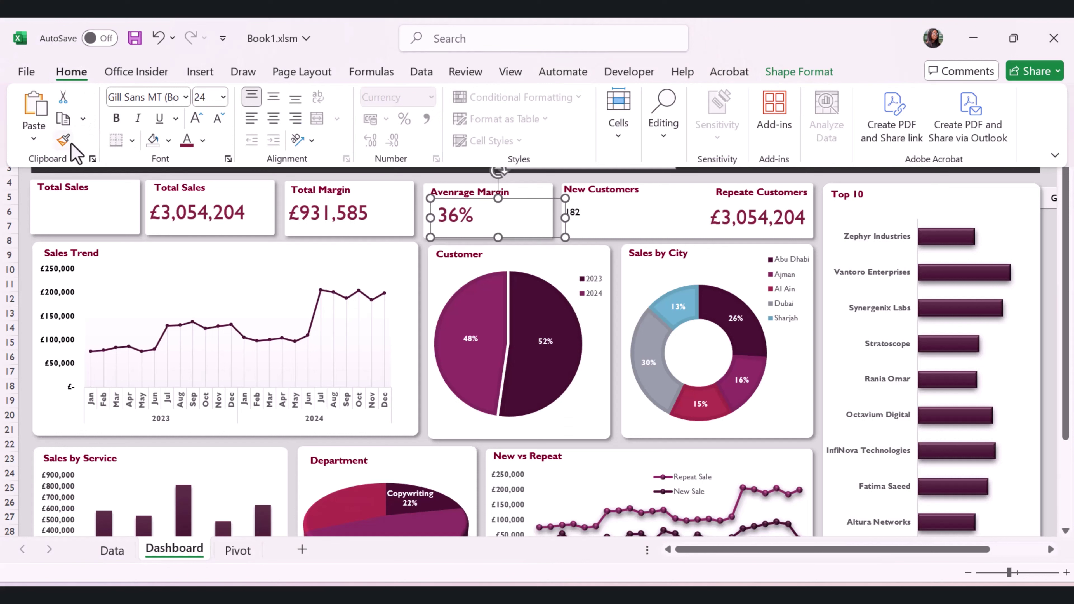
click(63, 139)
click(576, 214)
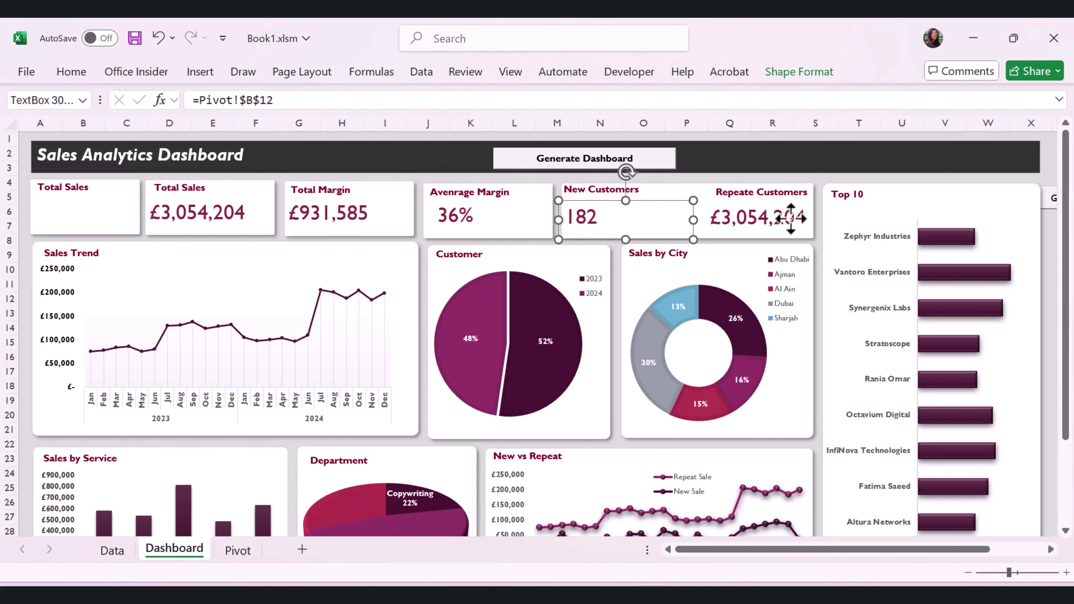
Link the Repeat Customers value box to the Repeat Sale count in cell B13 of the Pivot sheet, matching the other values' formatting.
click(789, 217)
click(597, 218)
click(765, 218)
click(256, 101)
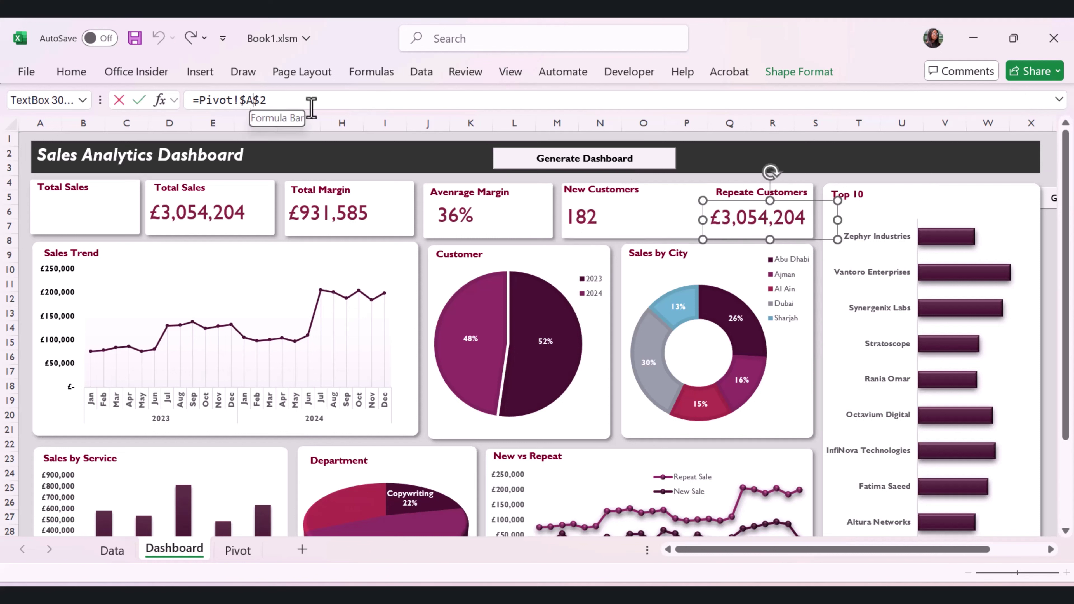
key(Return)
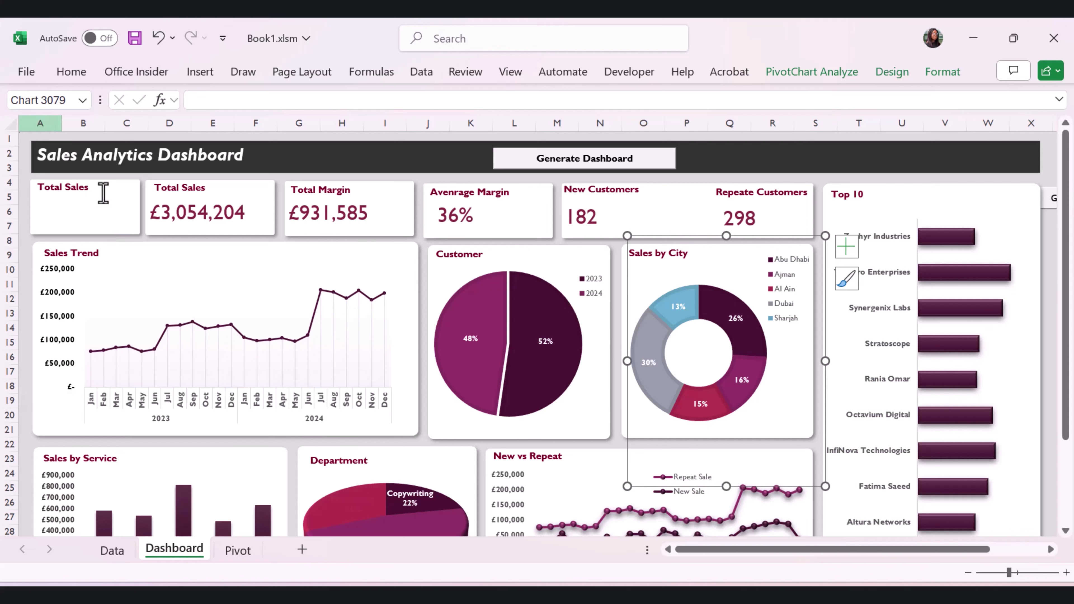
Insert a Year slicer from the Sales Trend chart and shorten it to fit its year buttons.
click(235, 264)
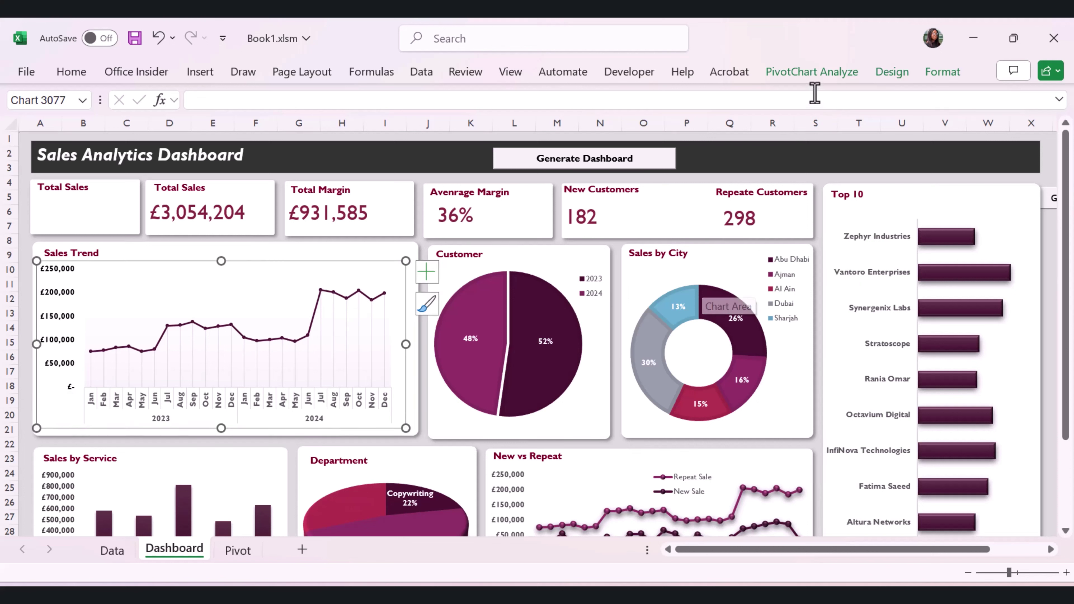
click(811, 73)
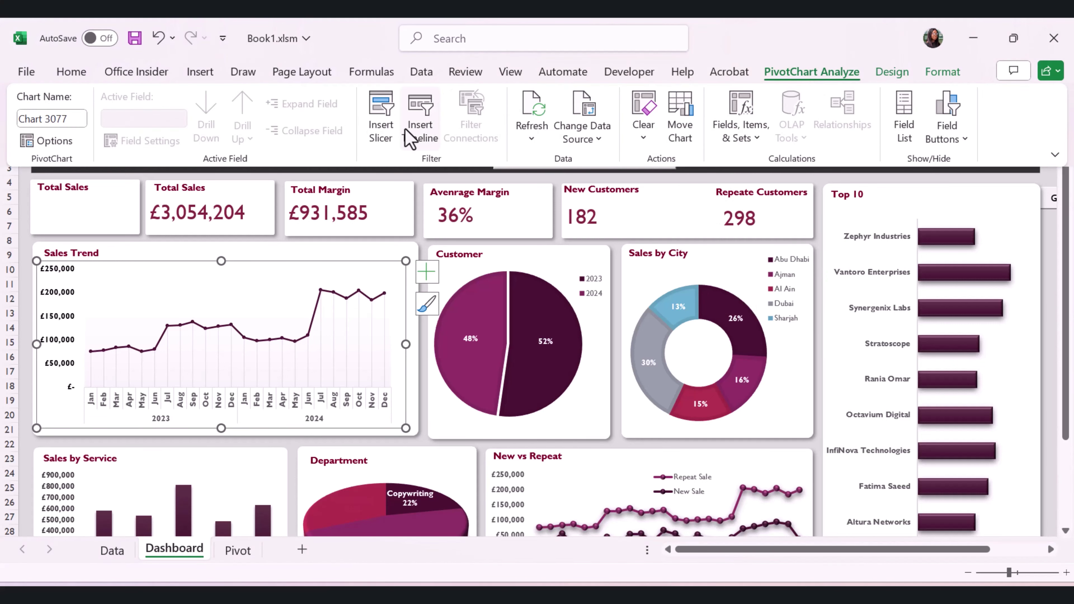
click(376, 127)
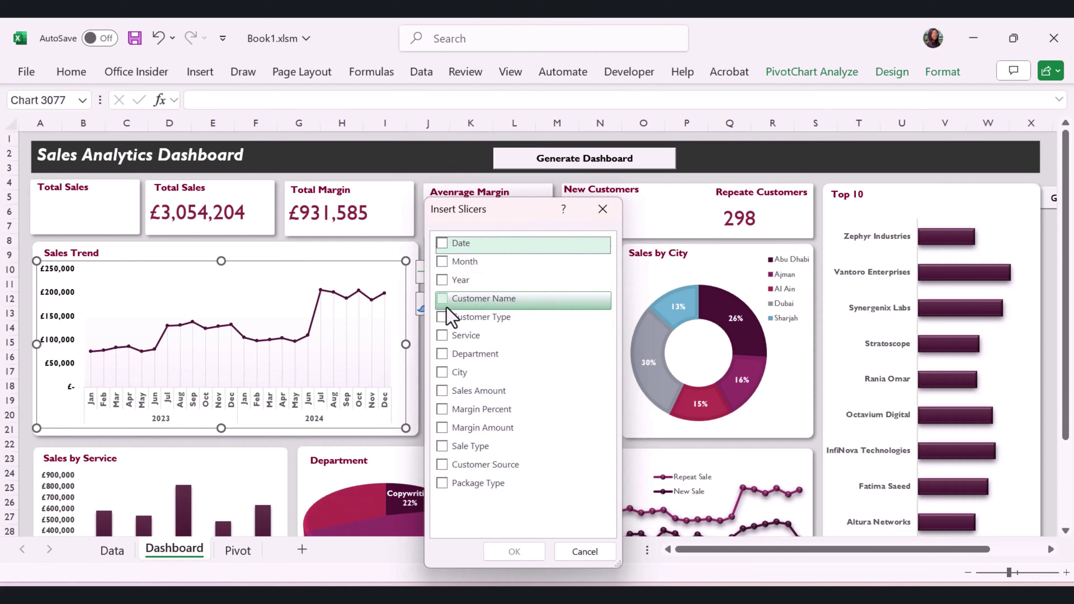
click(448, 283)
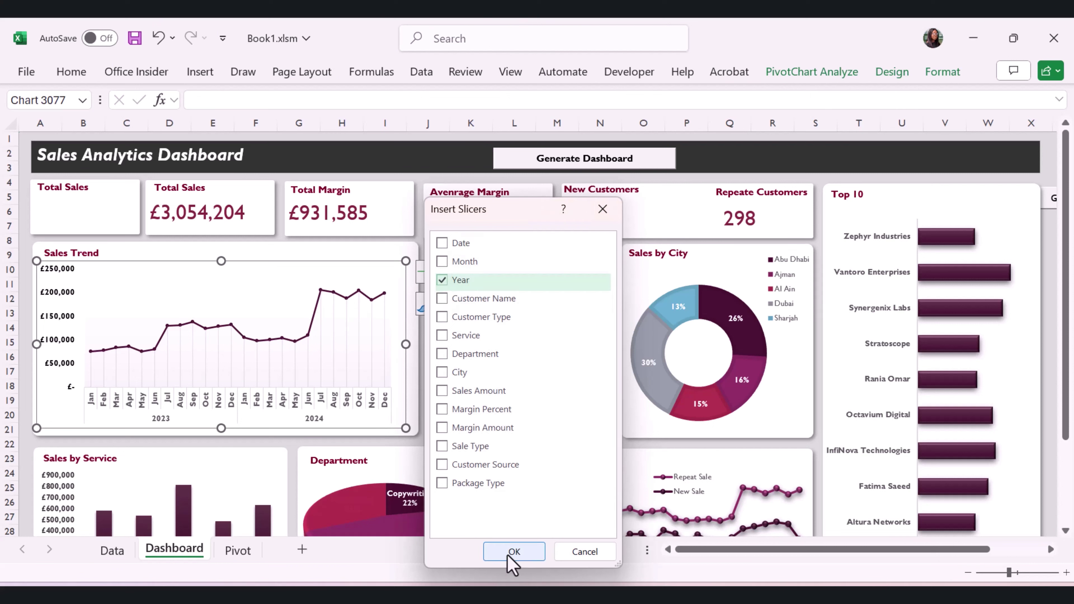
click(510, 553)
drag(547, 440, 547, 320)
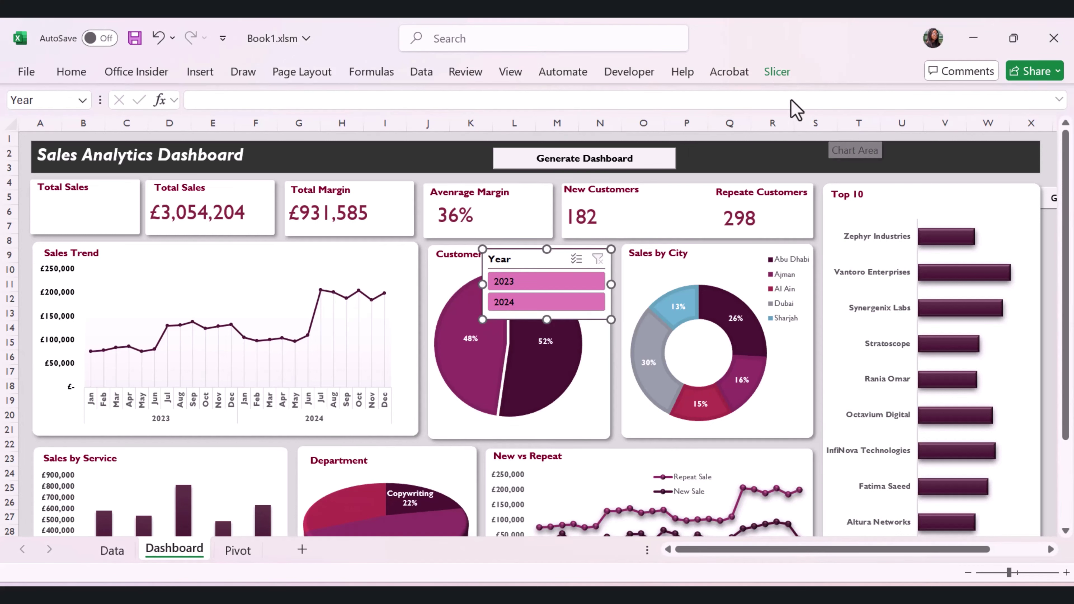
Arrange the Year slicer's buttons in two columns and move the slicer onto the first KPI card.
click(776, 73)
click(822, 92)
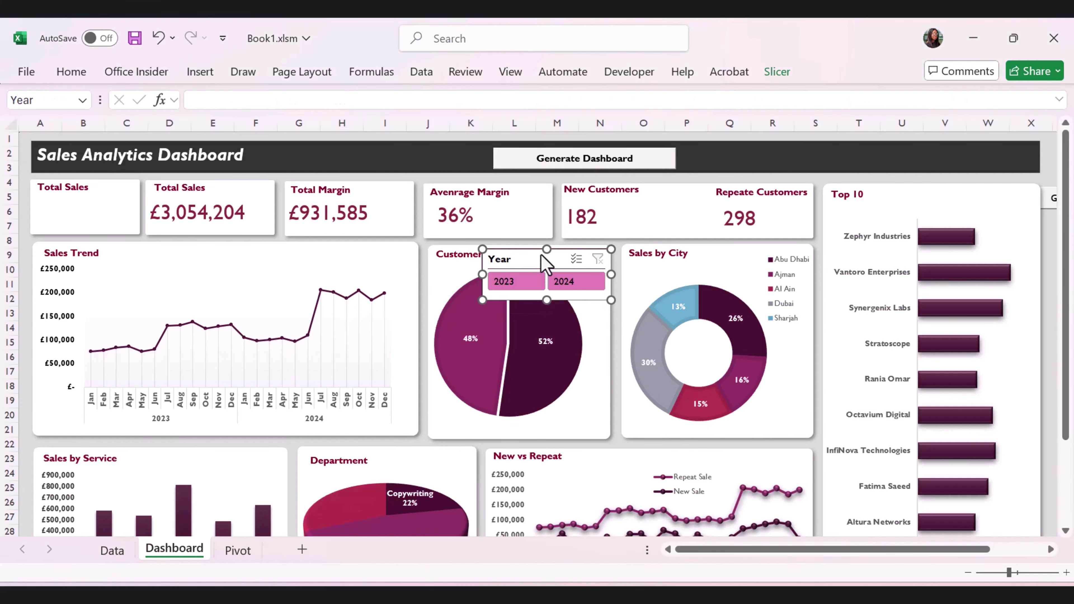
drag(541, 259, 96, 211)
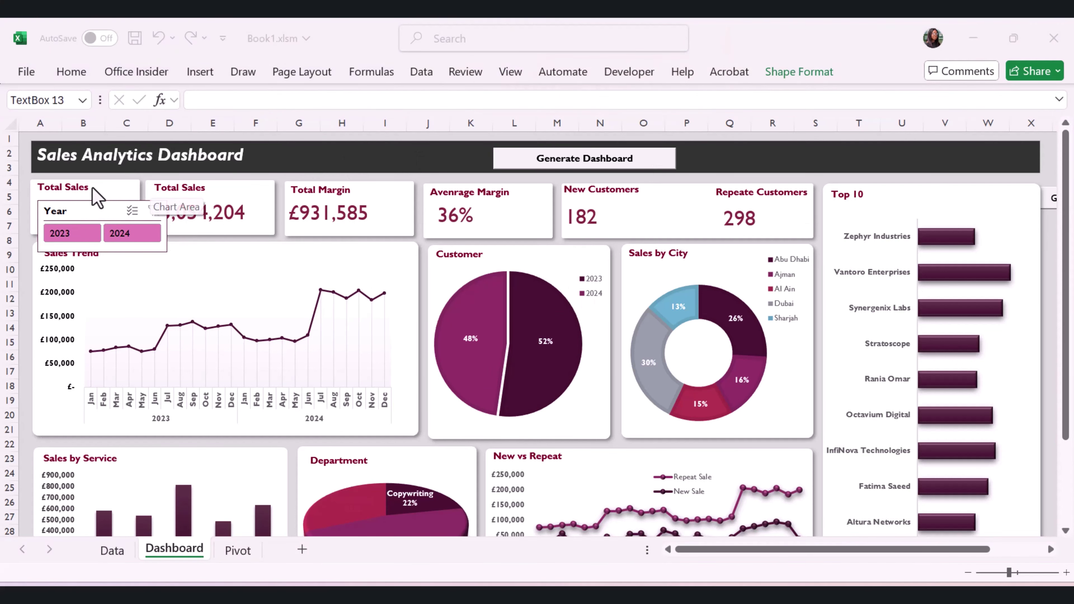
Remove the first card's Total Sales heading and fit the Year slicer inside that card at about 2.02 cm high and 4.06 cm wide.
triple_click(82, 187)
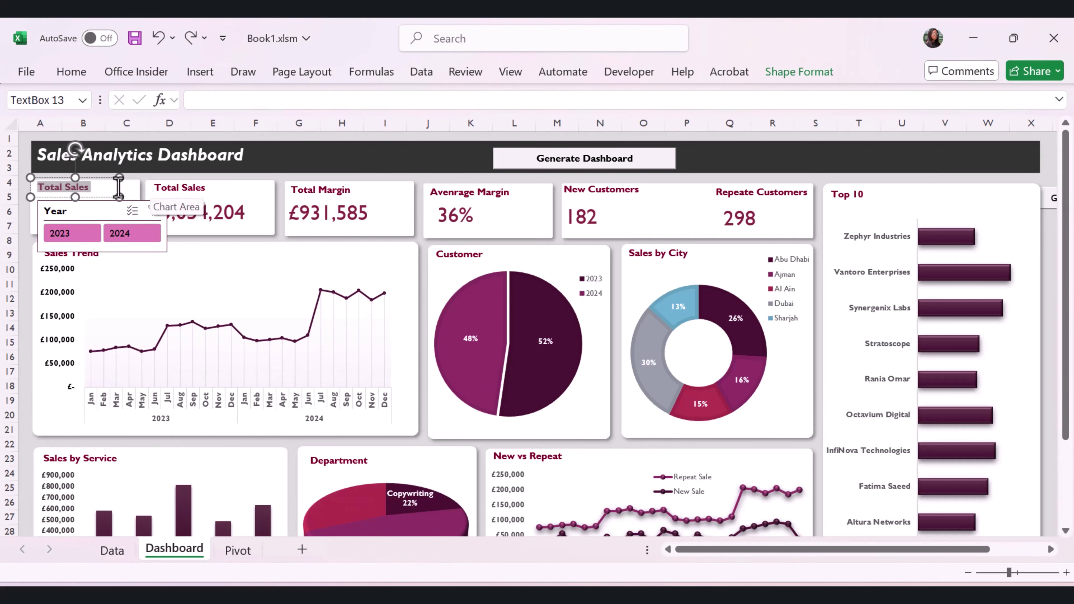
drag(94, 214, 96, 194)
drag(170, 208, 136, 207)
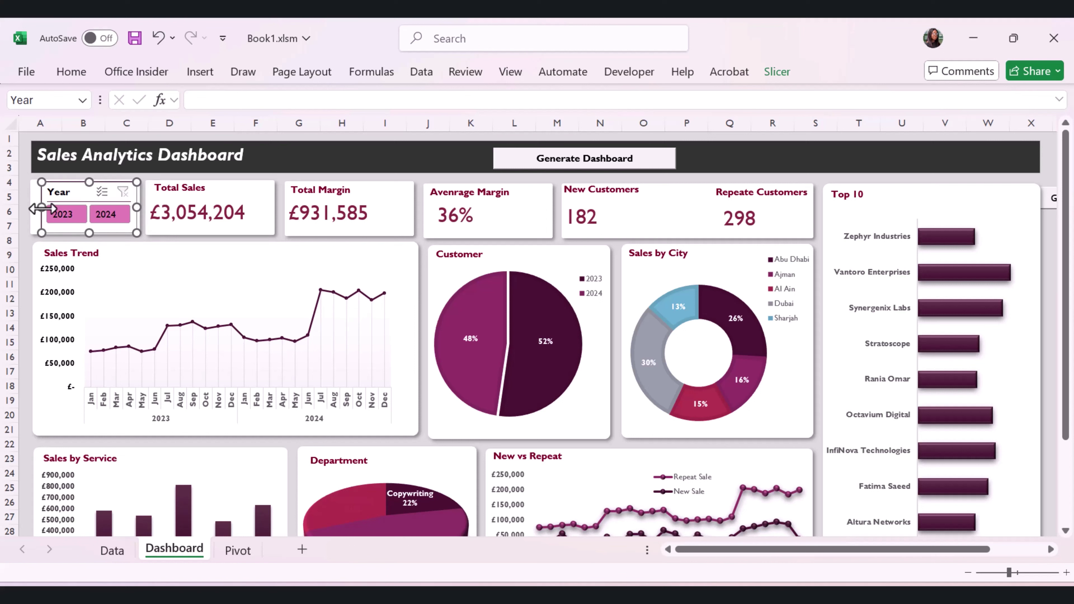
drag(40, 208, 33, 208)
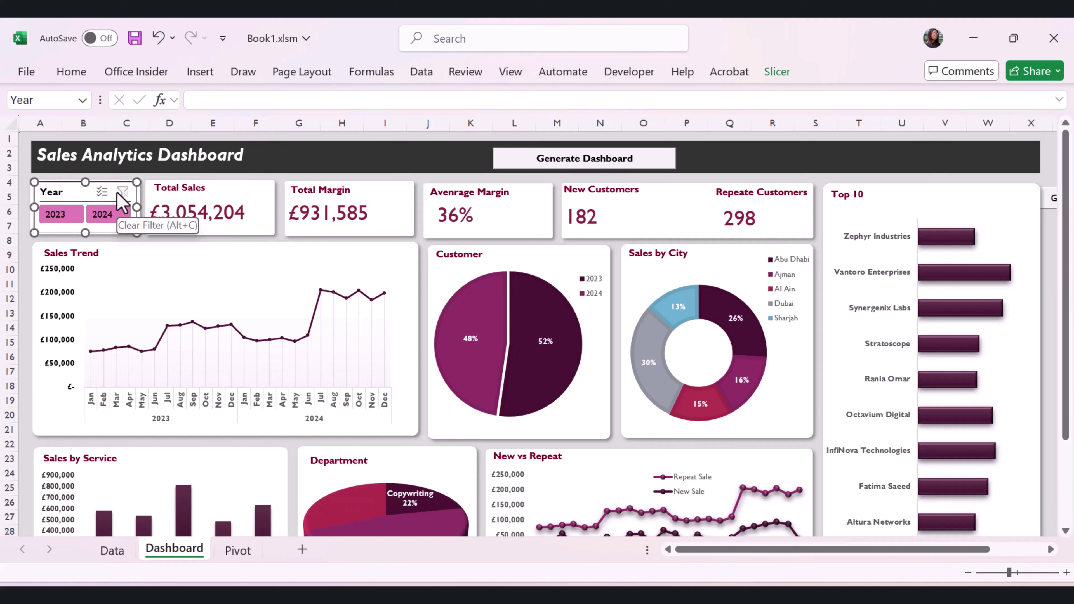
Apply the first Dark slicer style, the deep plum one, to the Year slicer.
click(778, 73)
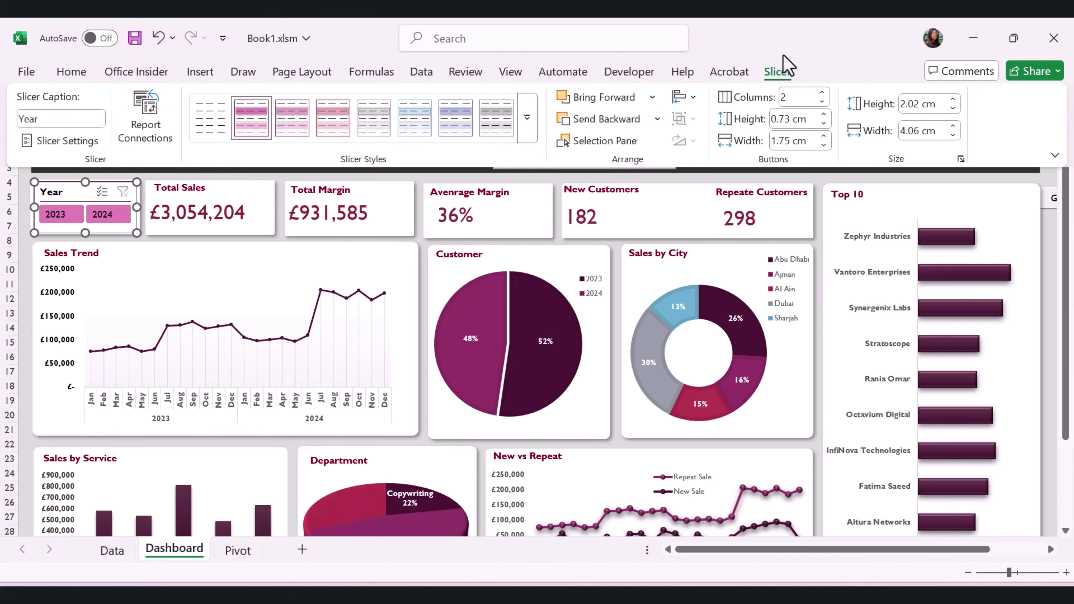
click(528, 123)
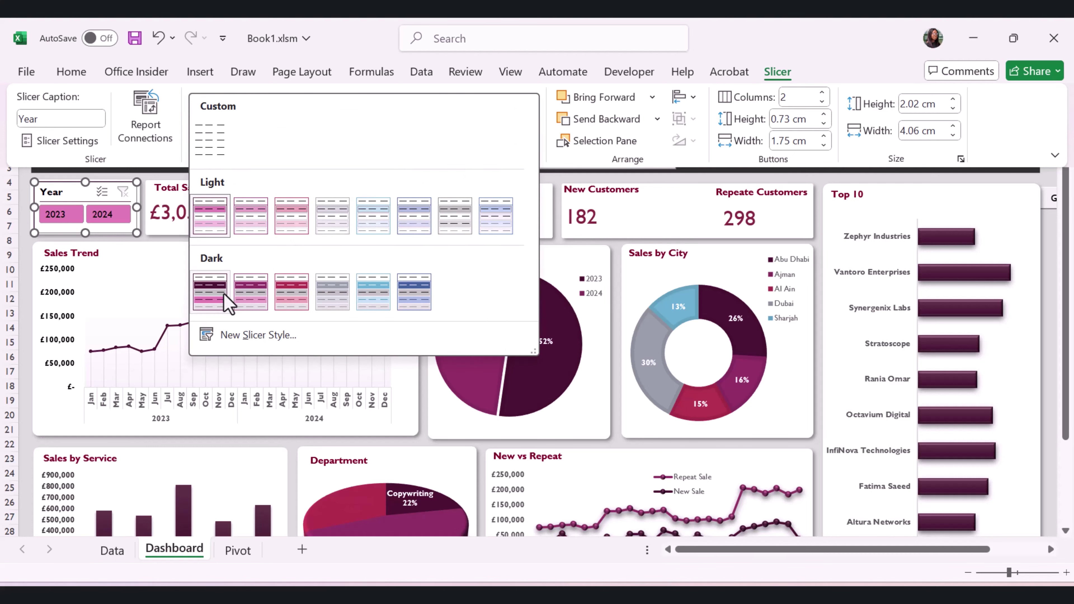
click(209, 301)
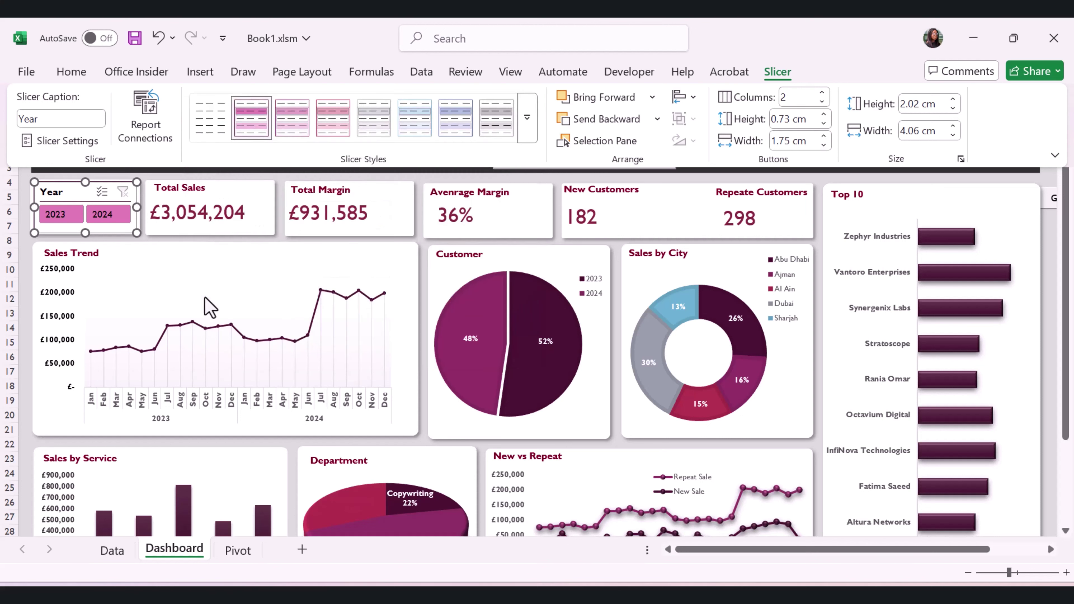
Switch the Year slicer between 2023 and 2024 to check which dashboard charts respond to it.
click(63, 221)
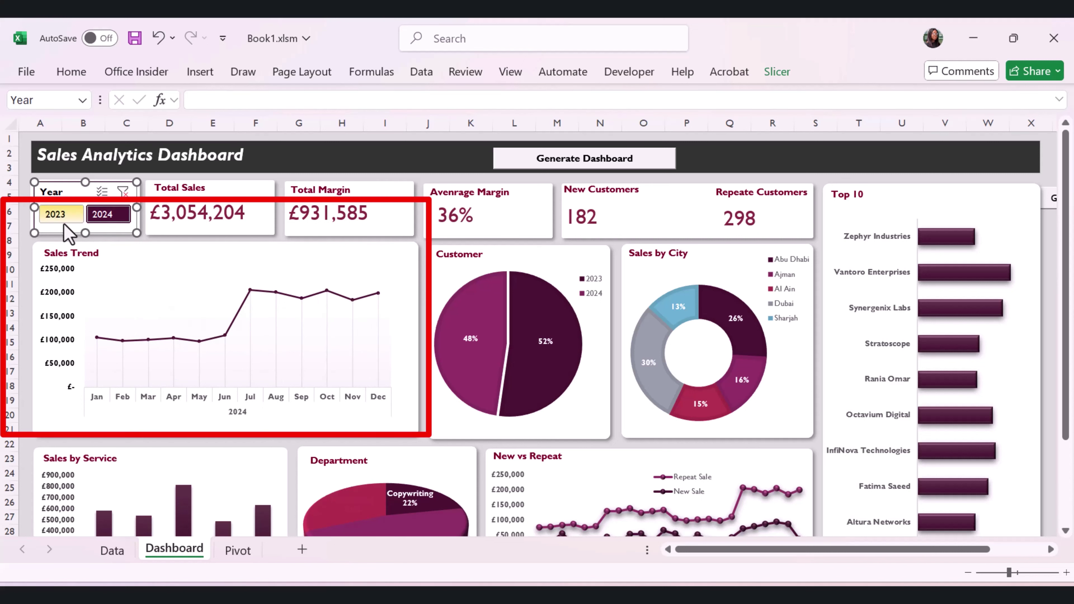
click(70, 216)
click(106, 217)
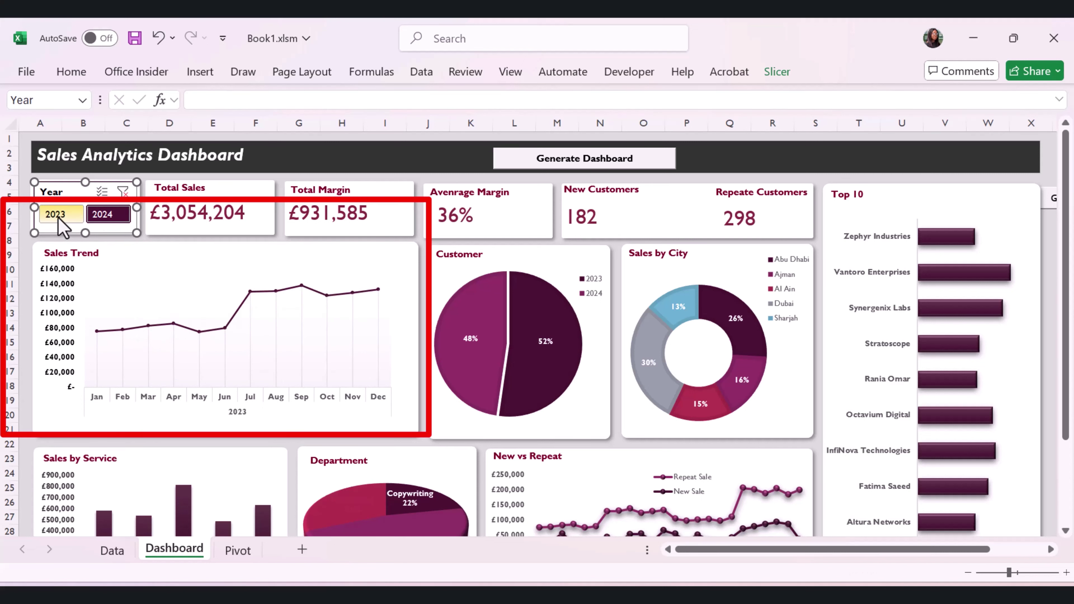
click(71, 218)
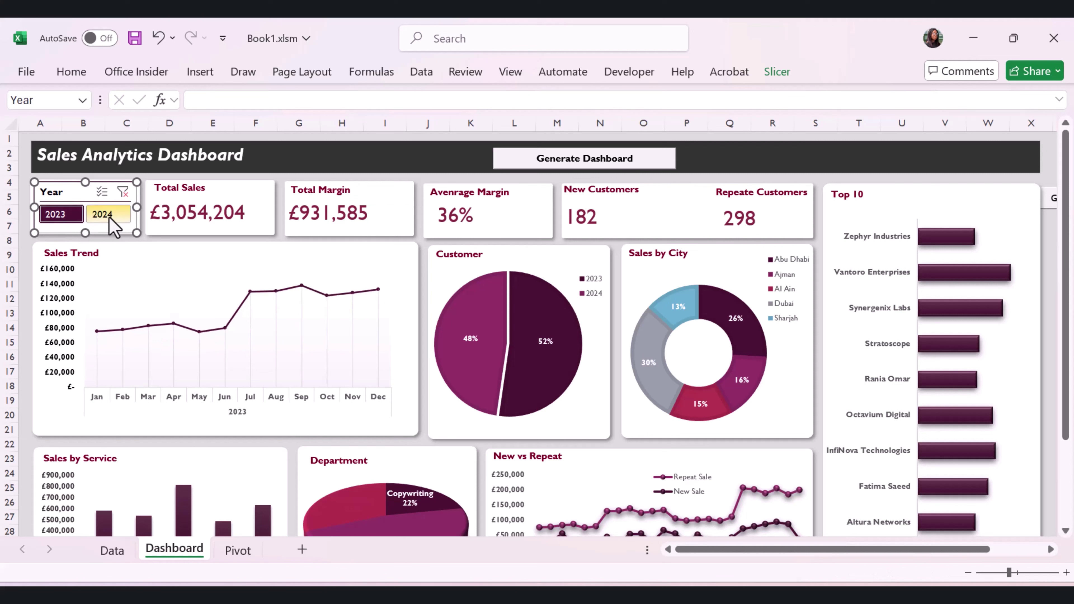
click(109, 214)
Open the Year slicer's report connections and include pivot1, pivot10, pivot2, pivot3 and pivot5.
click(83, 210)
right_click(79, 205)
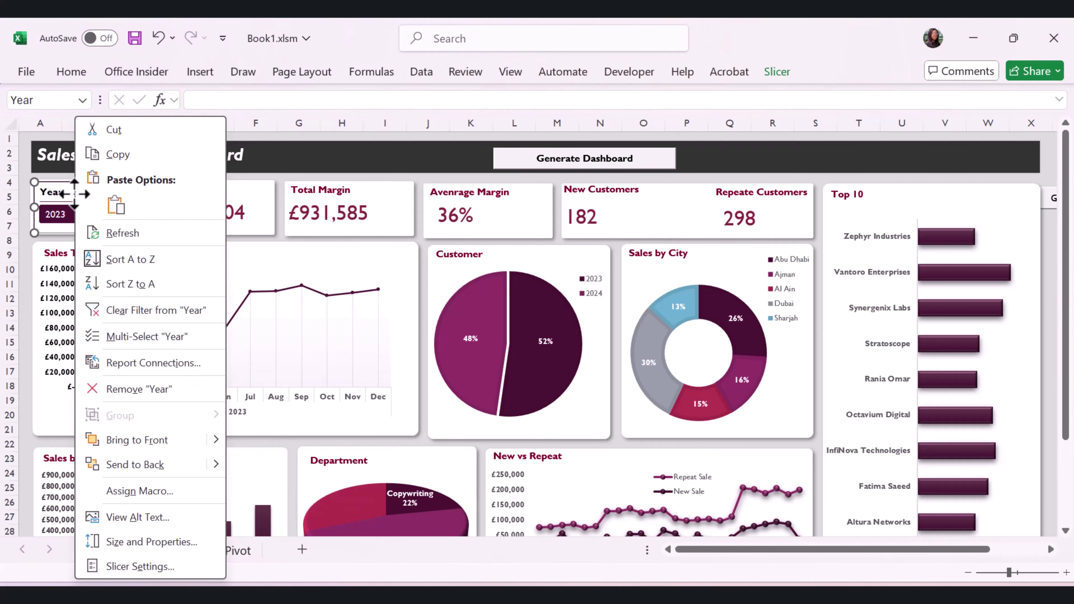
click(132, 364)
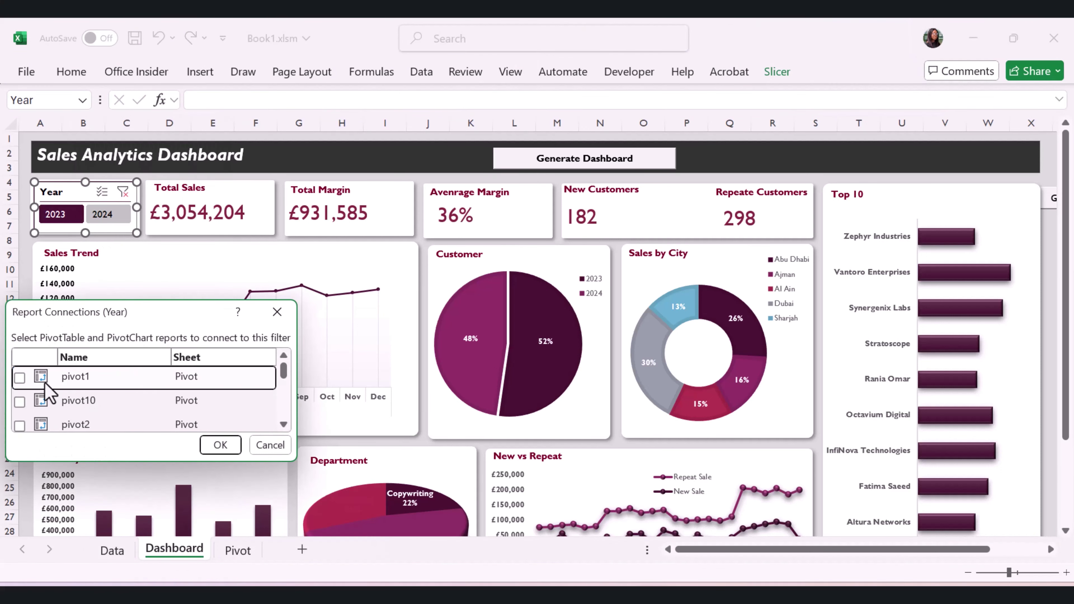
click(20, 377)
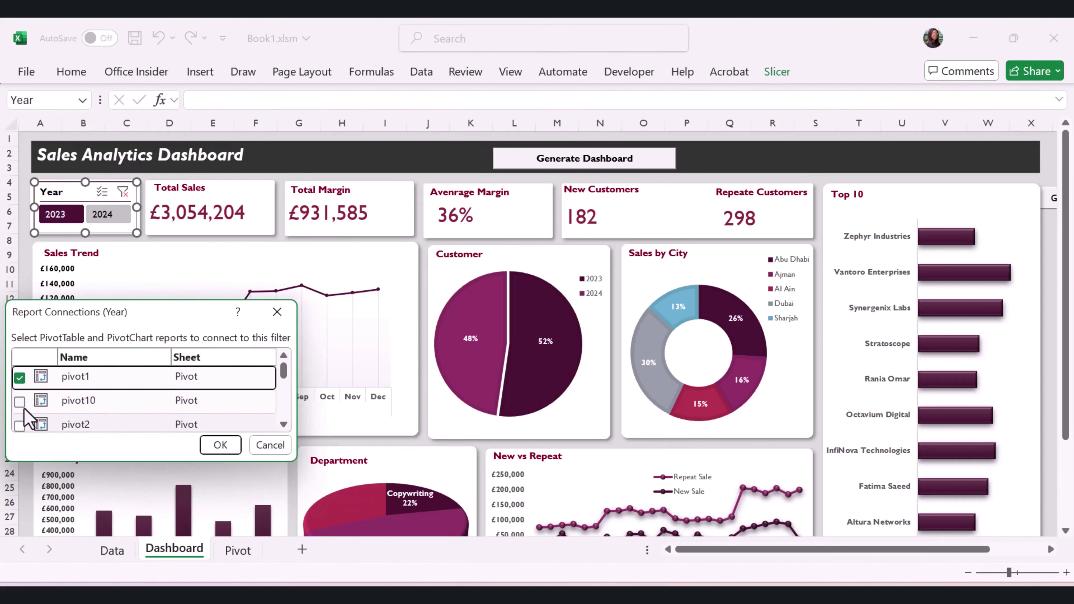
click(20, 402)
click(20, 425)
scroll(30, 397, down, 1)
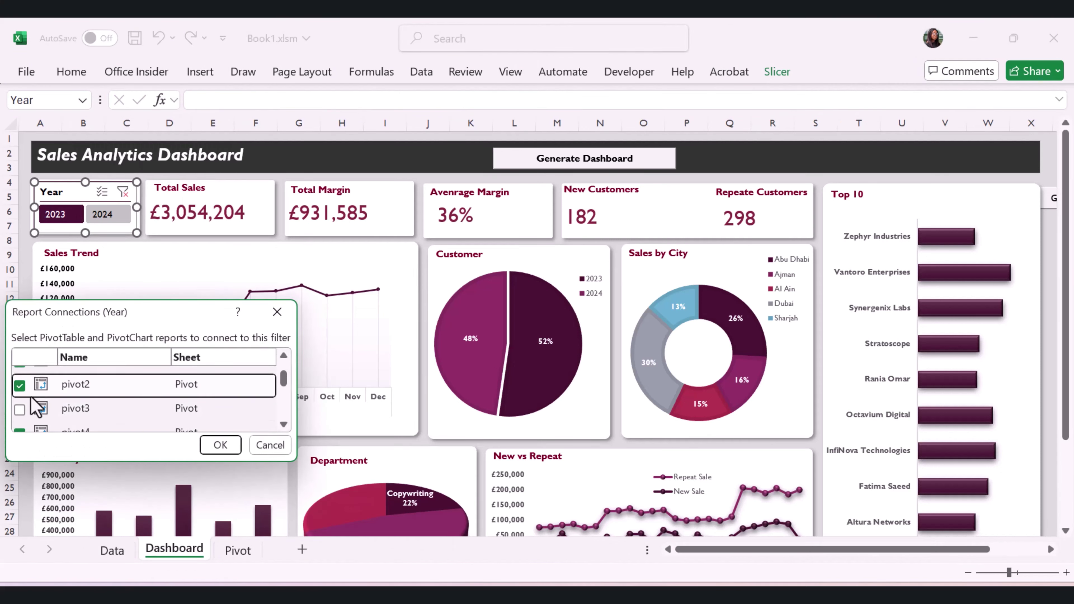
click(20, 409)
scroll(103, 390, down, 1)
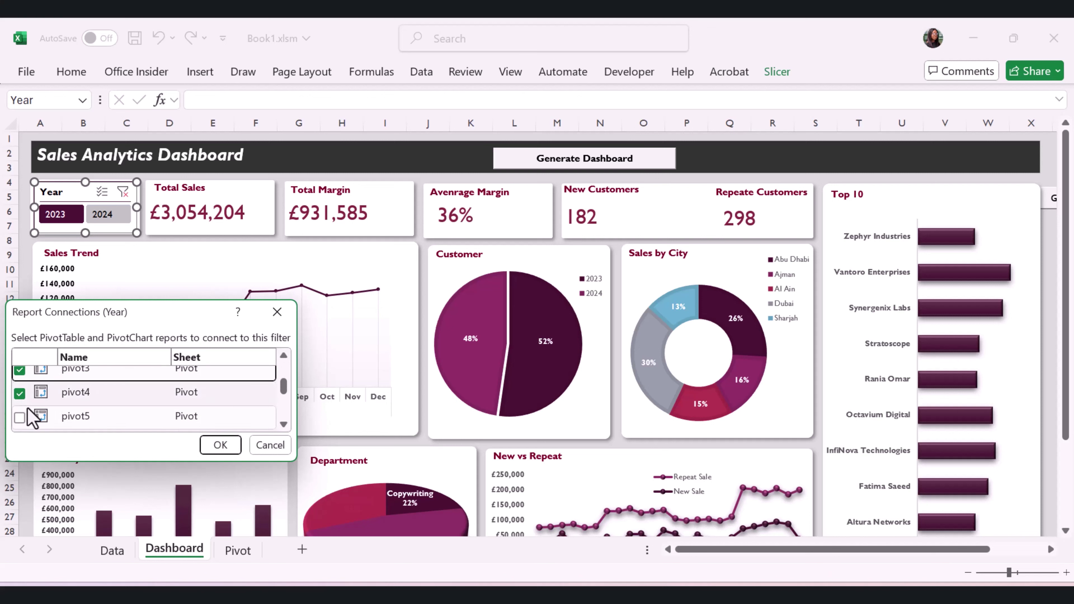
click(20, 417)
Add pivot6, pivot7, pivot8, pivot9 and PivotTable61 to the Year slicer's report connections and apply them.
scroll(21, 419, down, 1)
scroll(191, 409, down, 1)
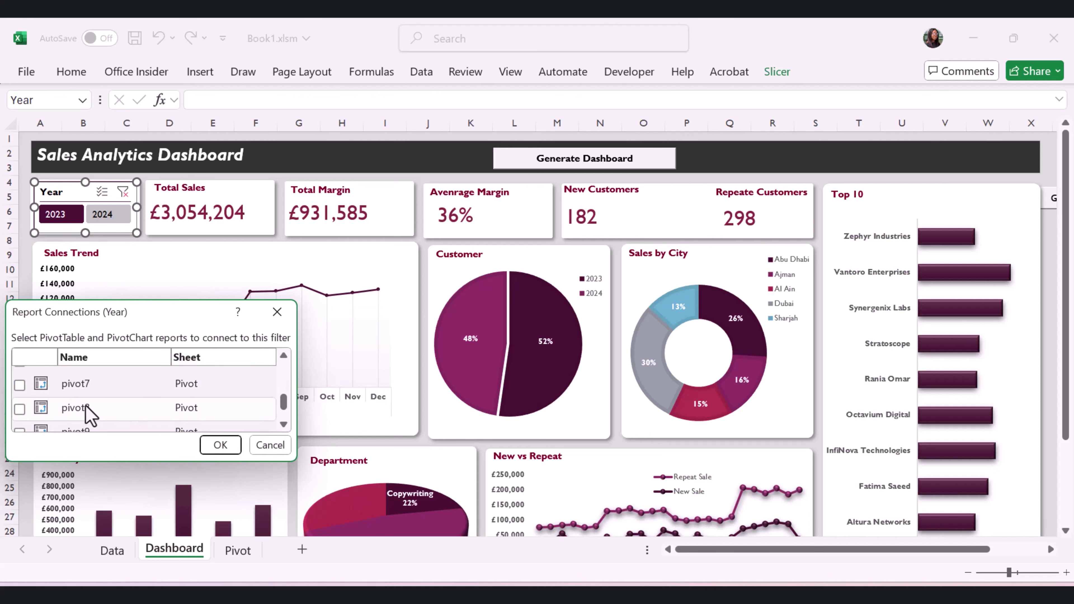
scroll(60, 408, up, 2)
click(20, 401)
click(19, 425)
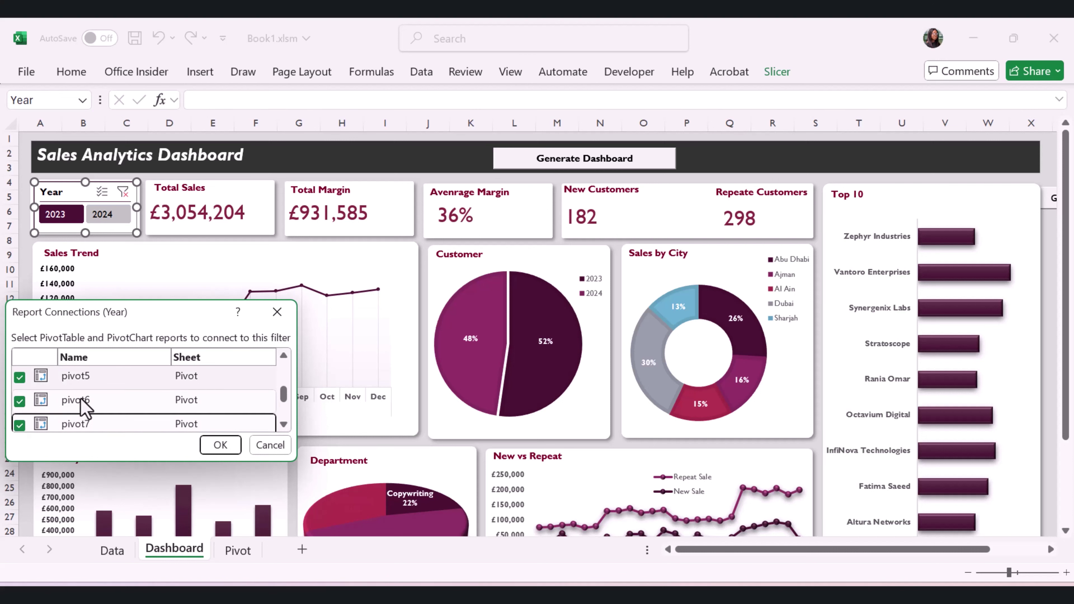
scroll(26, 389, down, 3)
scroll(26, 385, up, 1)
click(20, 398)
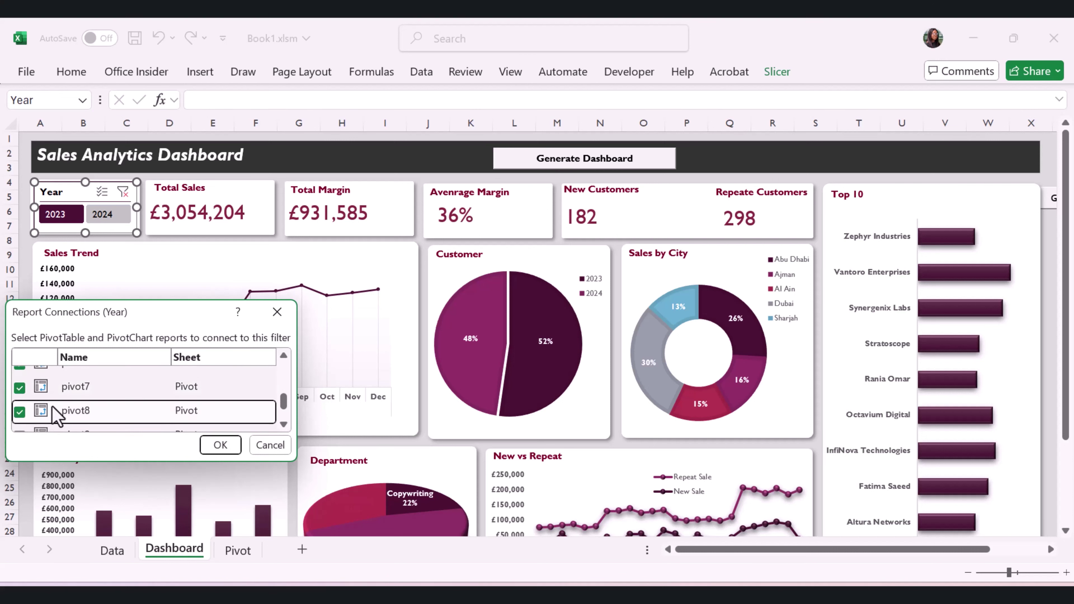
scroll(21, 402, down, 1)
click(20, 396)
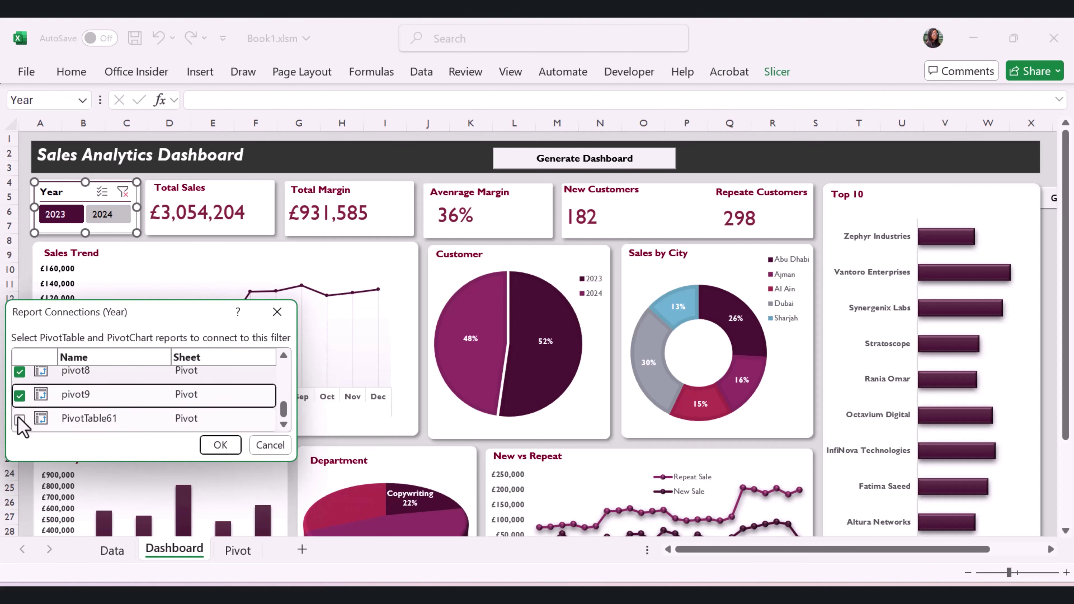
click(19, 419)
scroll(132, 408, up, 3)
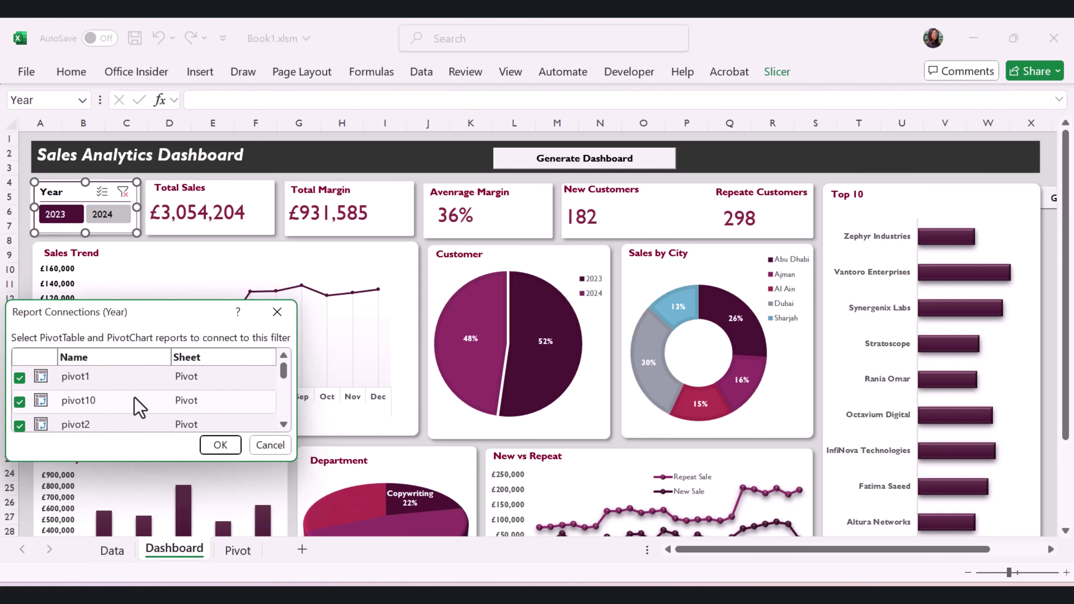
click(227, 449)
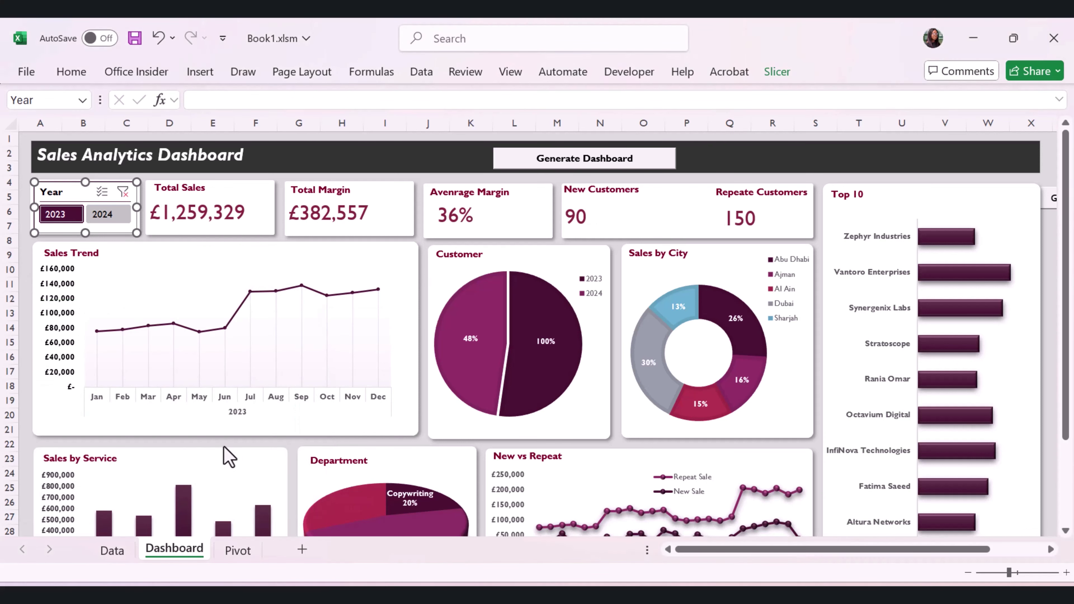
Test the connected Year slicer by filtering the whole dashboard to 2024 and clearing the filter repeatedly.
click(101, 150)
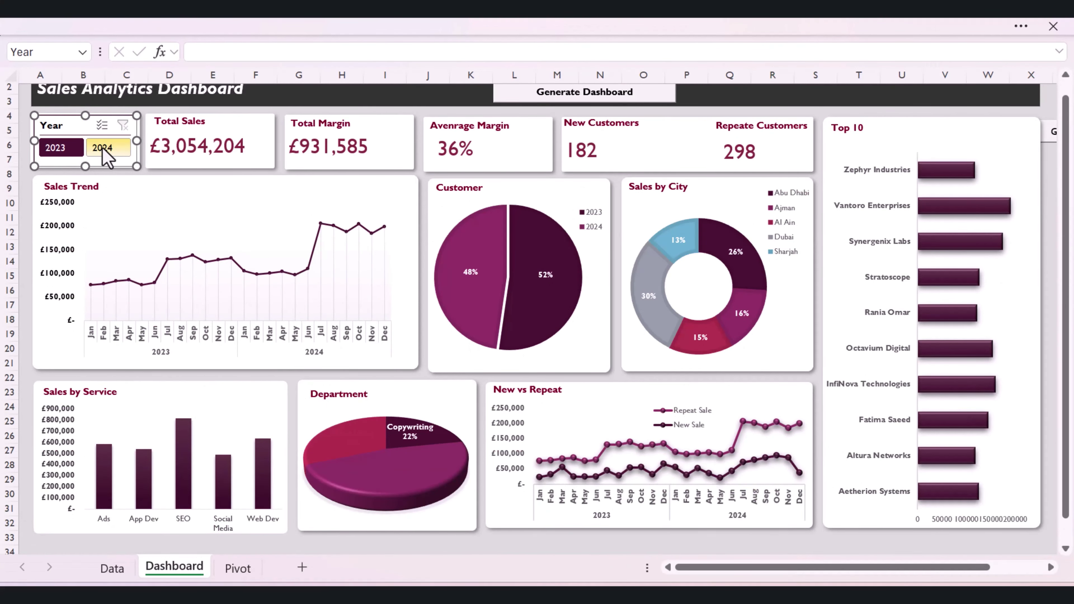
click(102, 149)
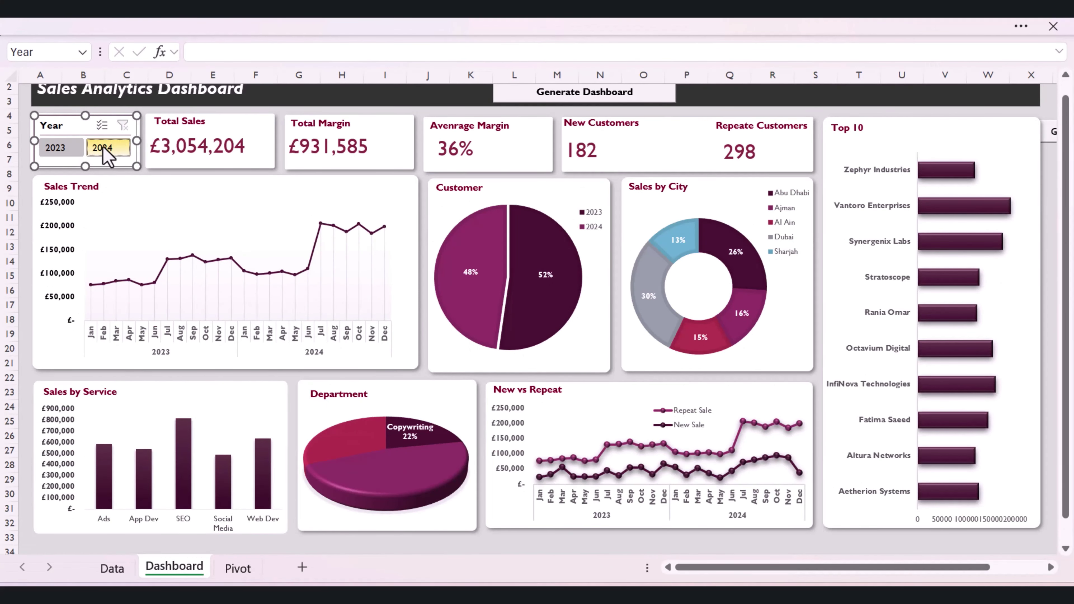
click(123, 126)
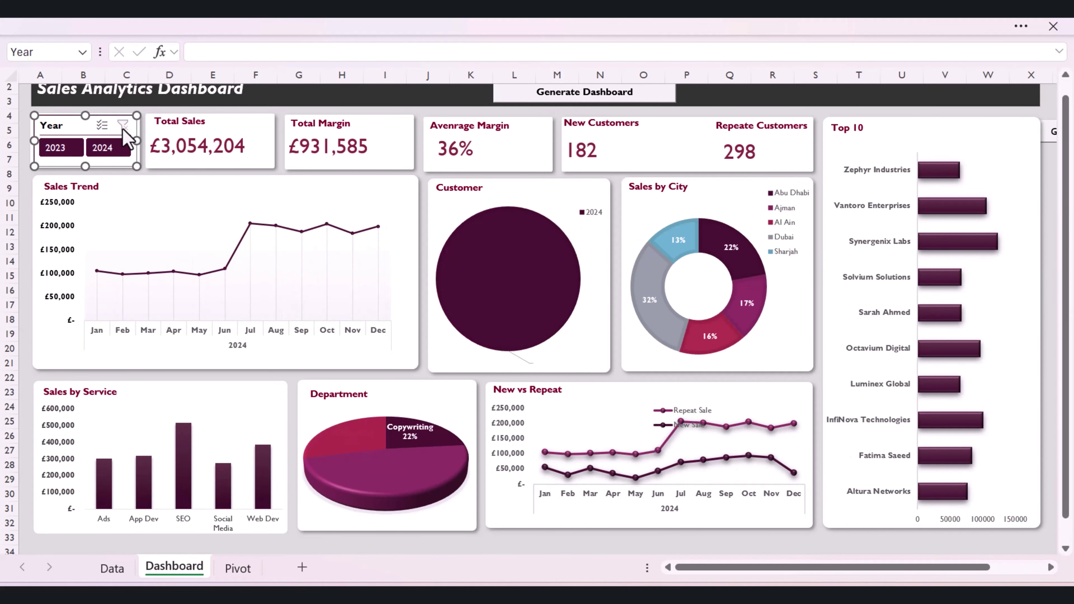
click(104, 146)
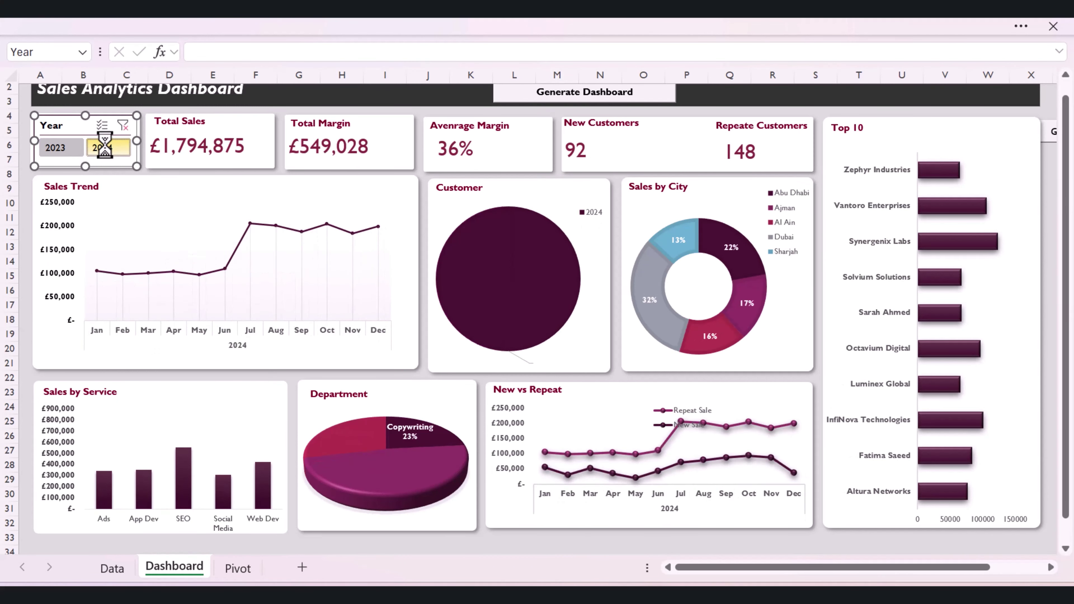
click(111, 147)
click(113, 146)
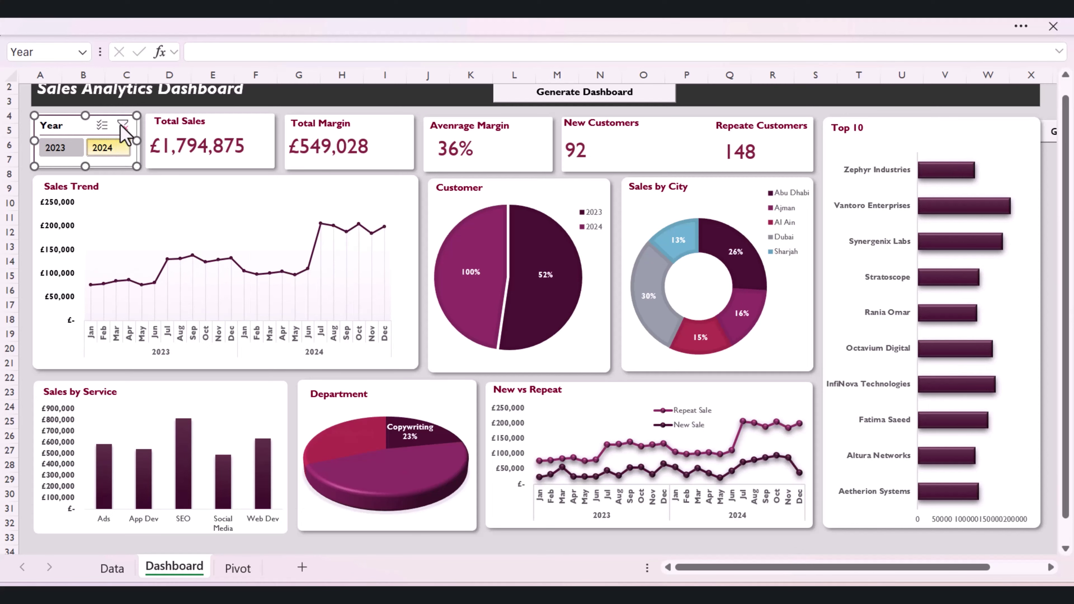
click(107, 147)
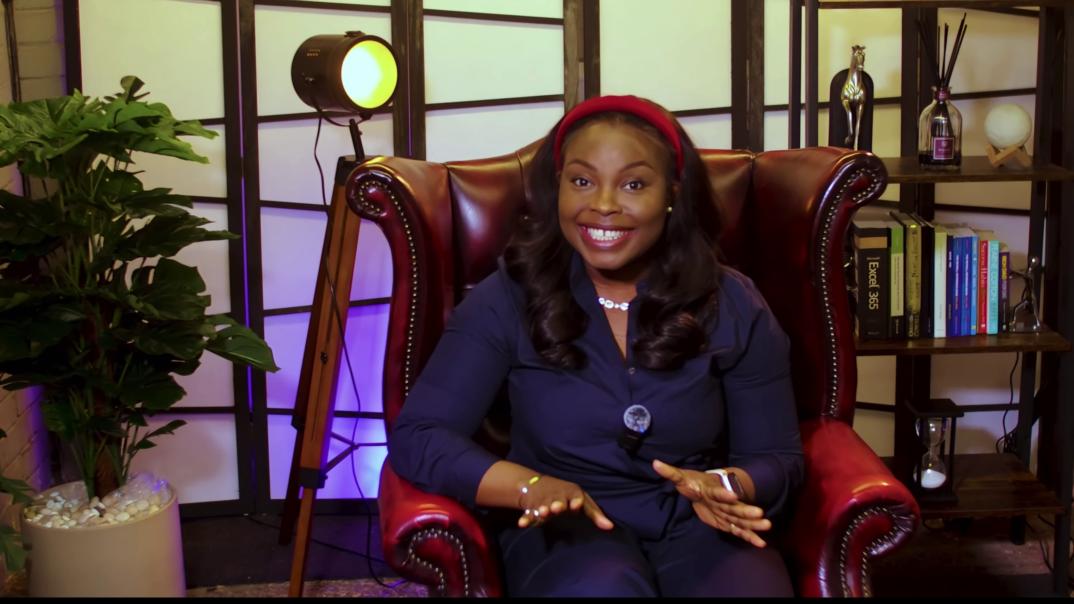